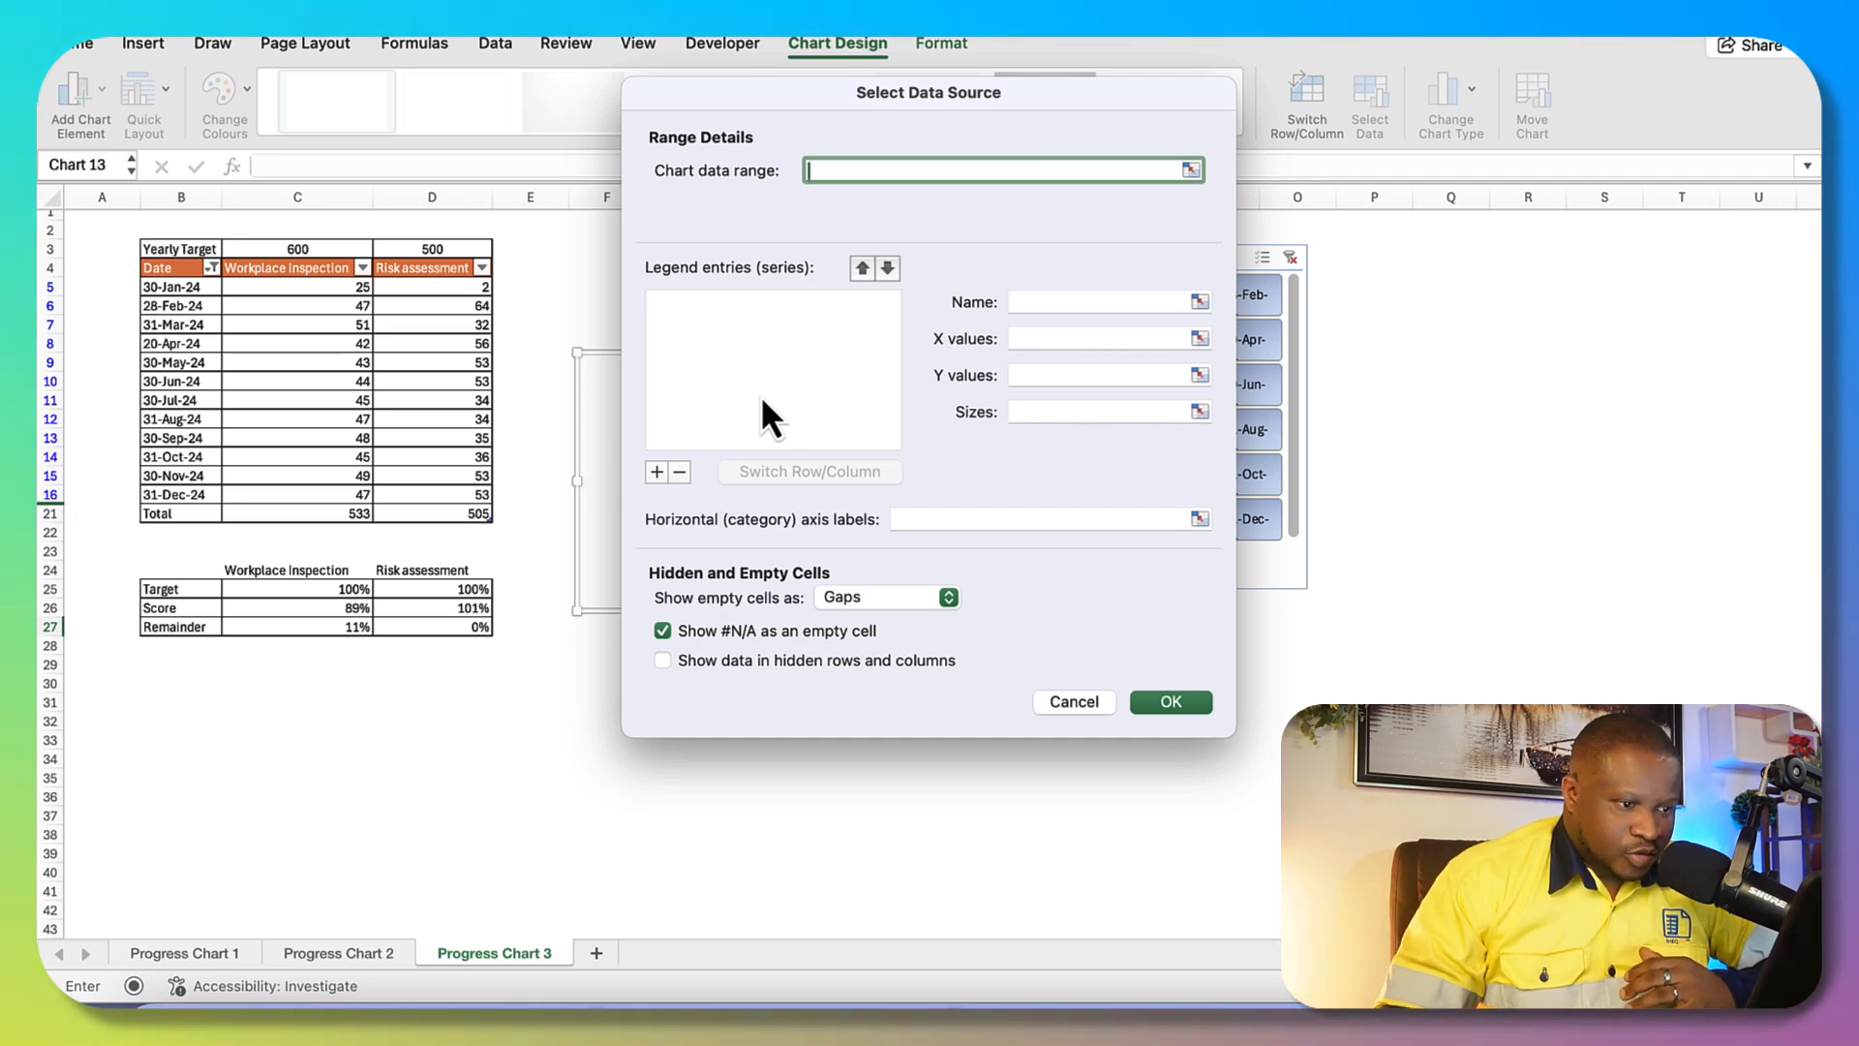
- Add a new data series to the empty chart and name it "The indicators"
left_click(657, 475)
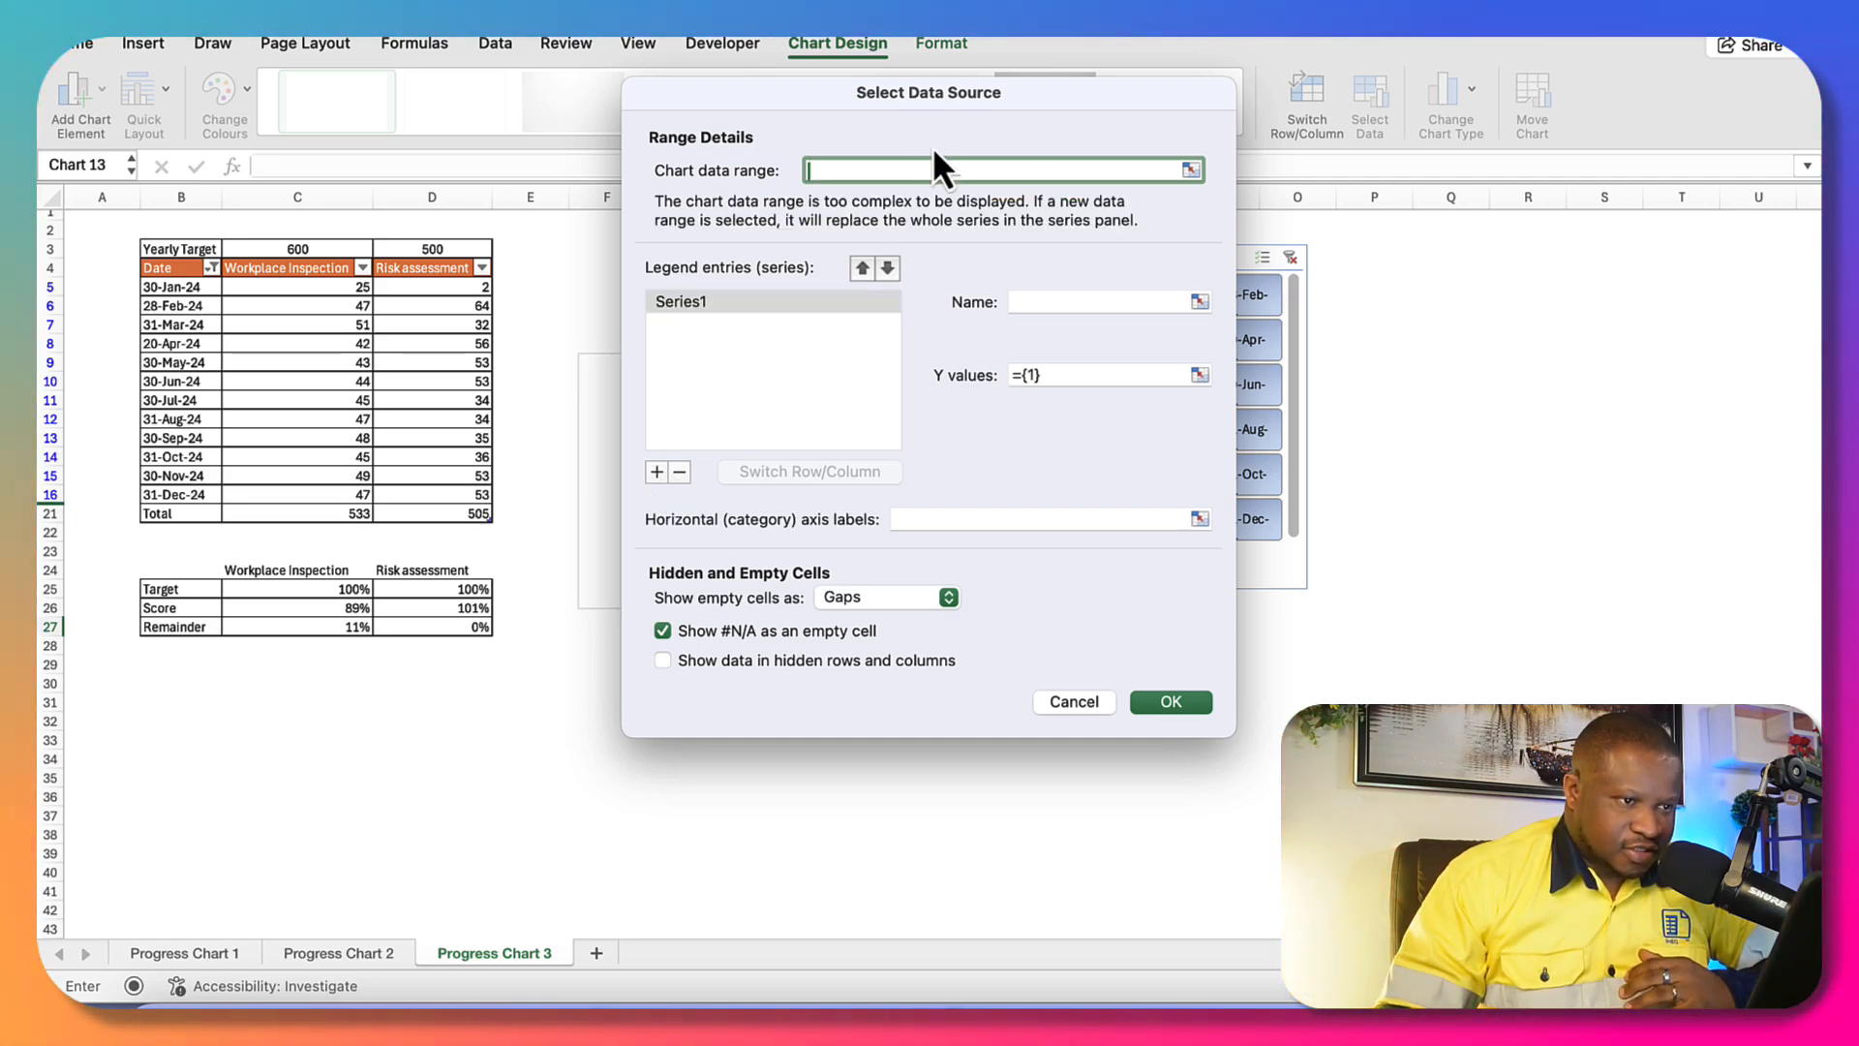
left_click(1034, 292)
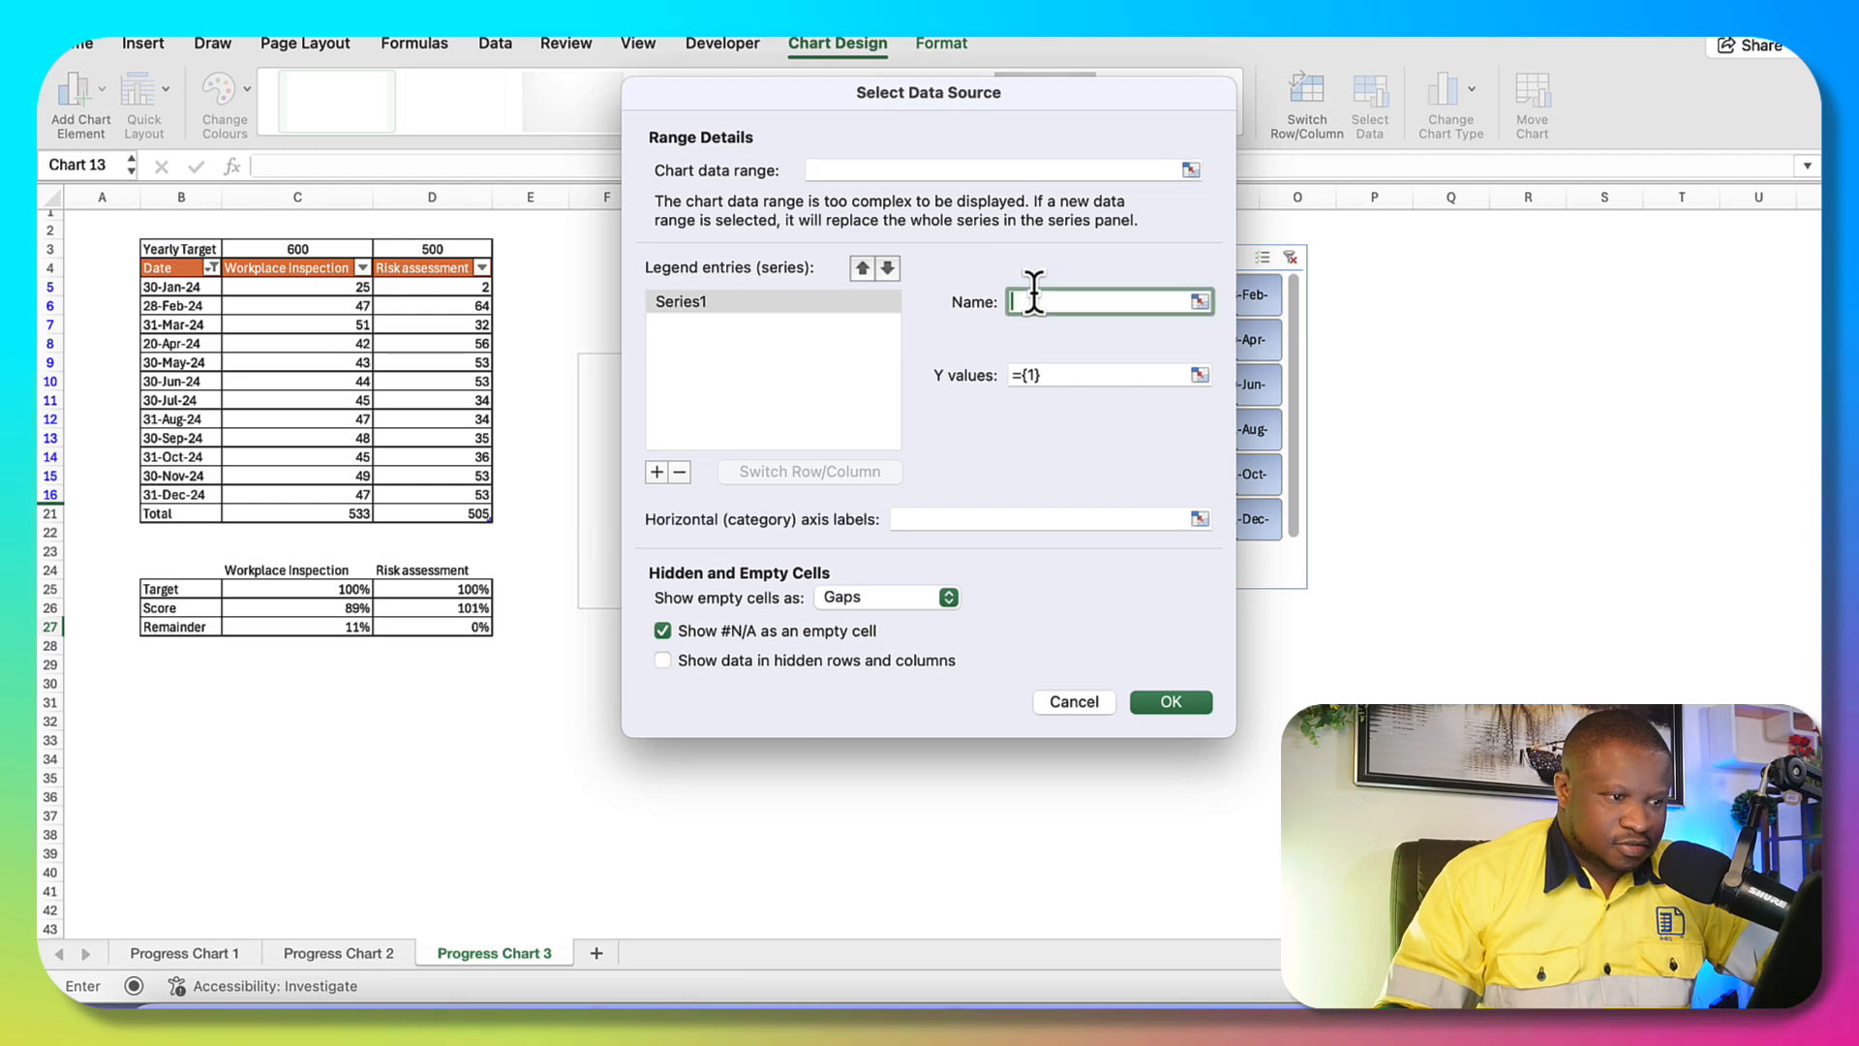
type("The indicators")
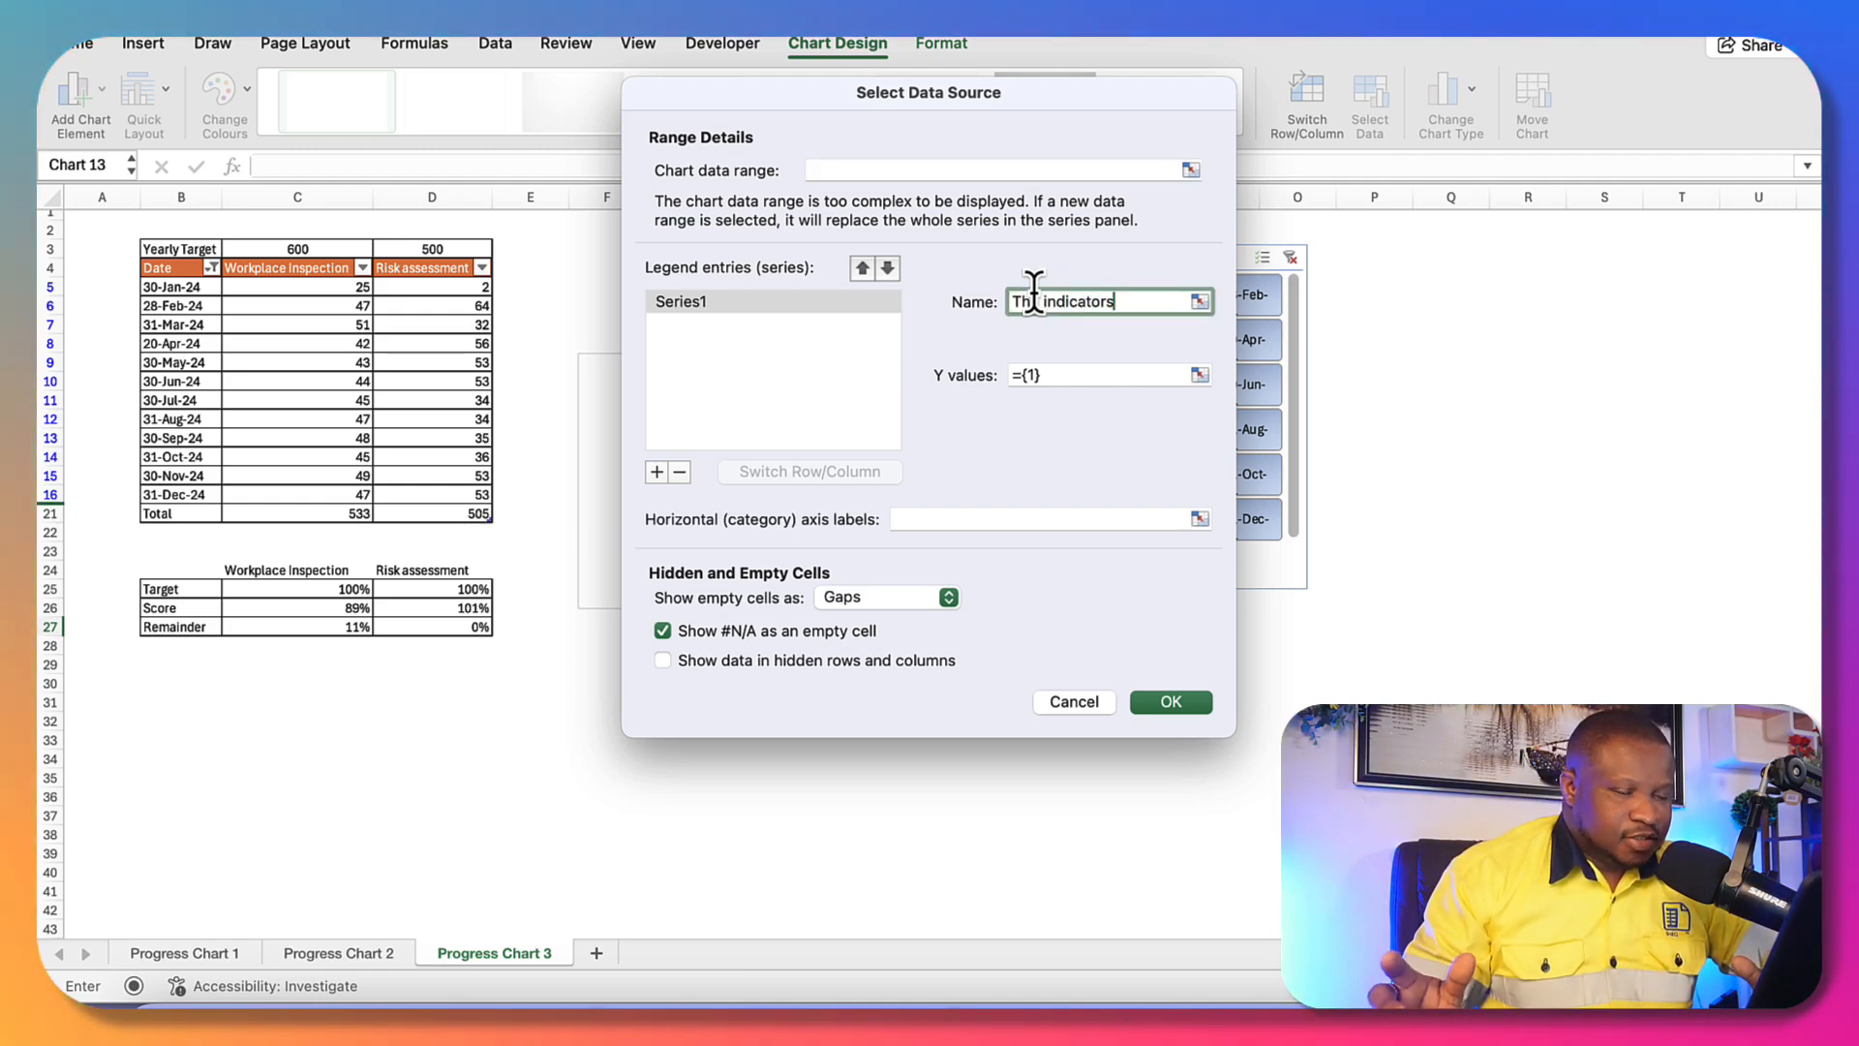
- Set the series' Y values to an array of twenty 1s separated by commas and apply the data source
left_click(1032, 374)
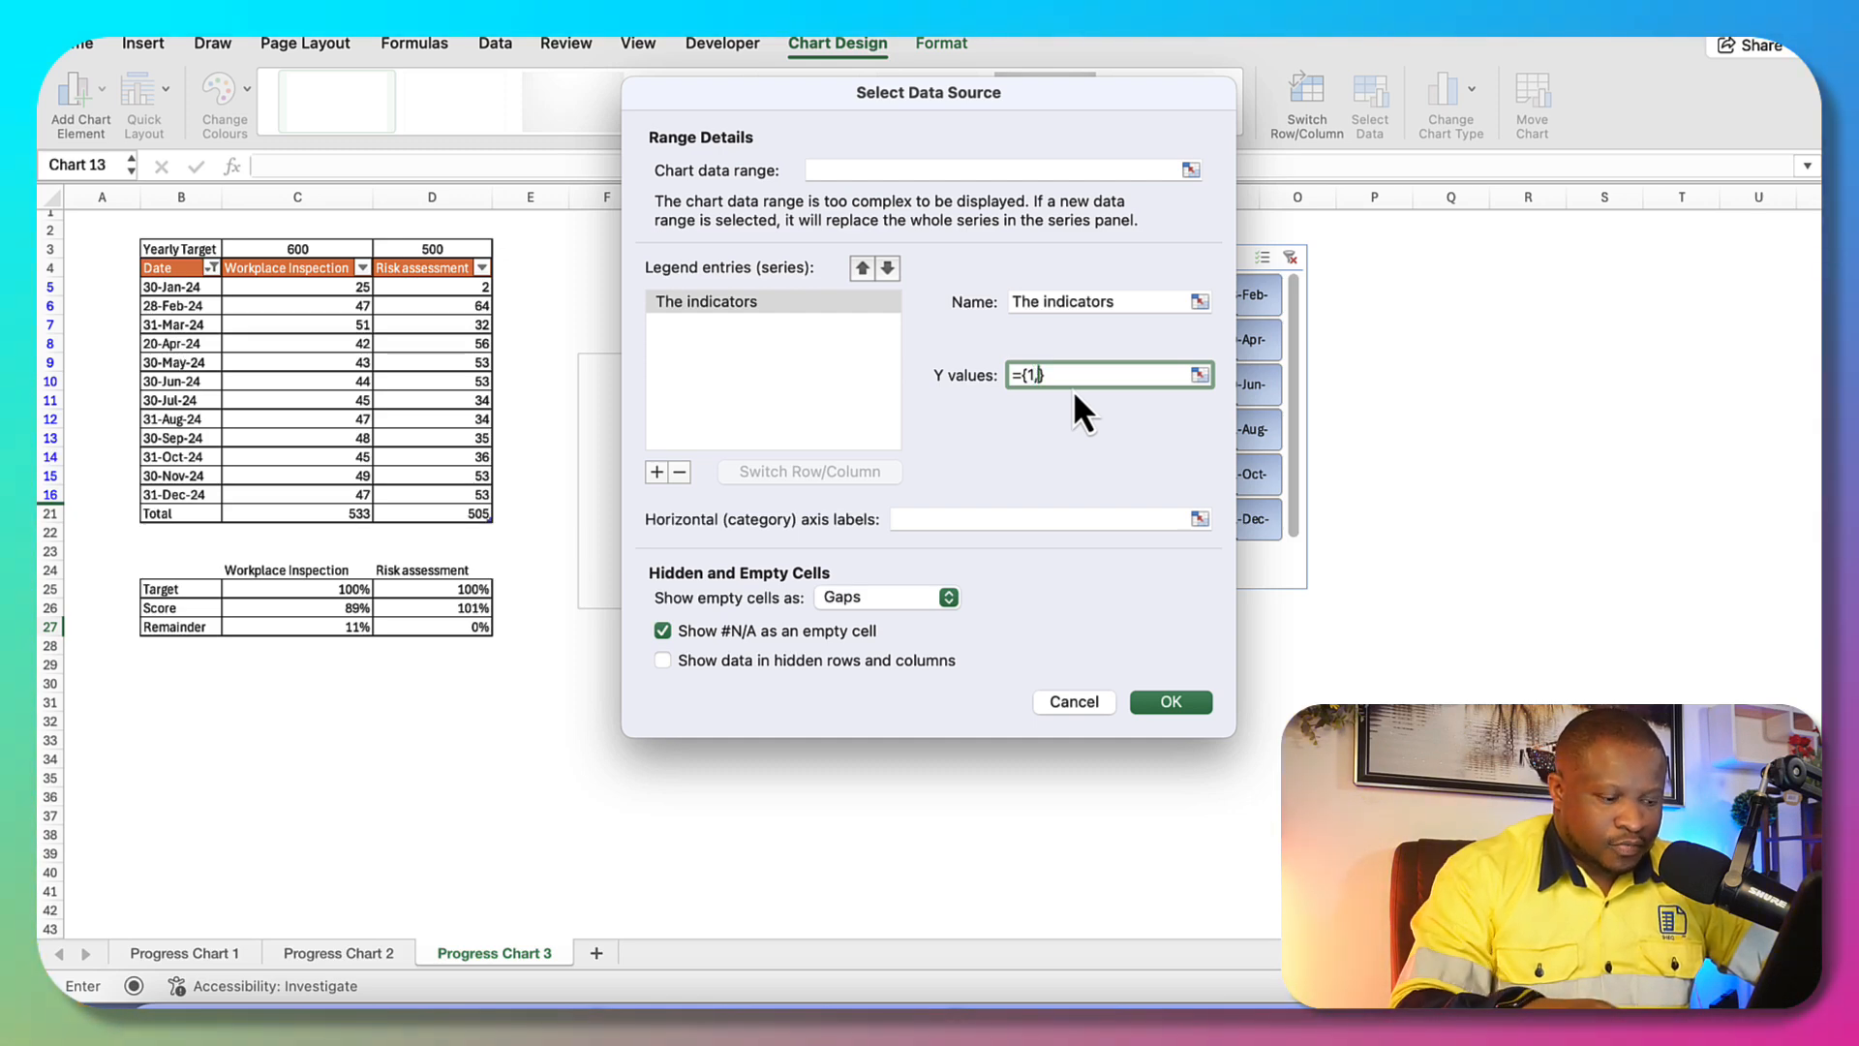
type("1")
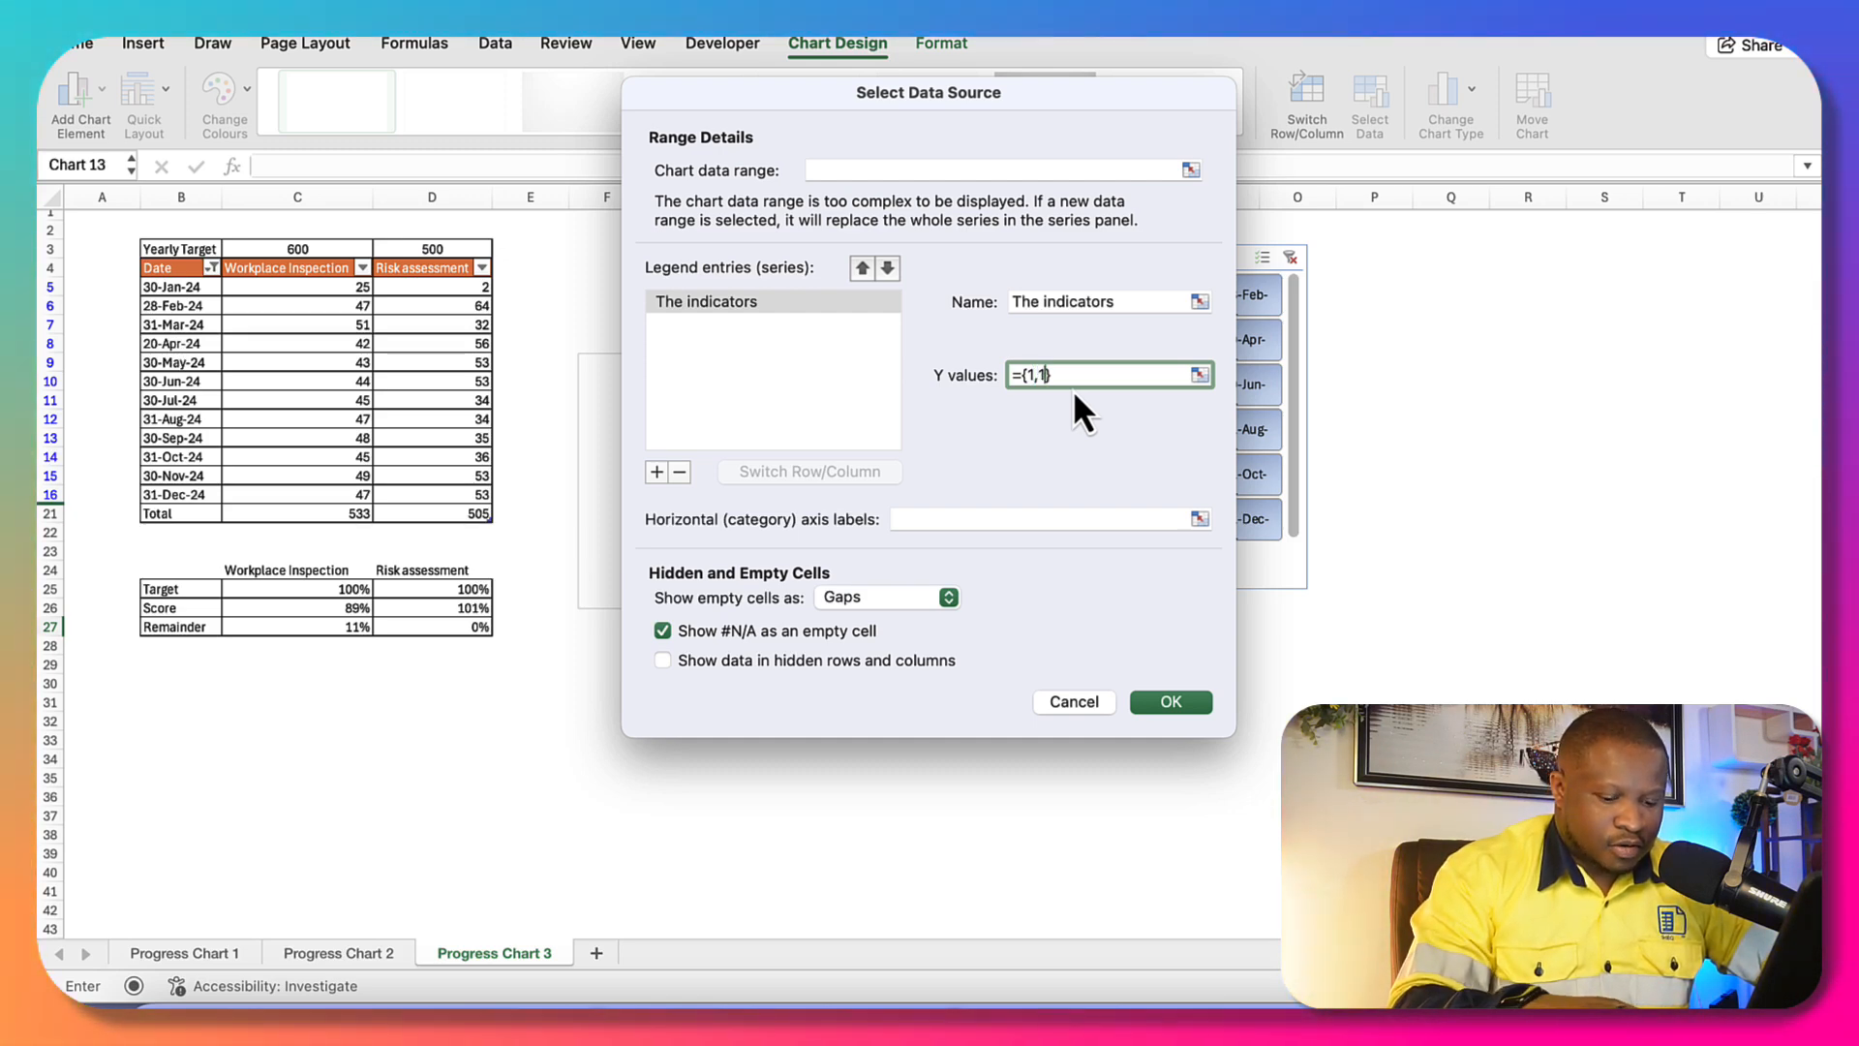
type(",")
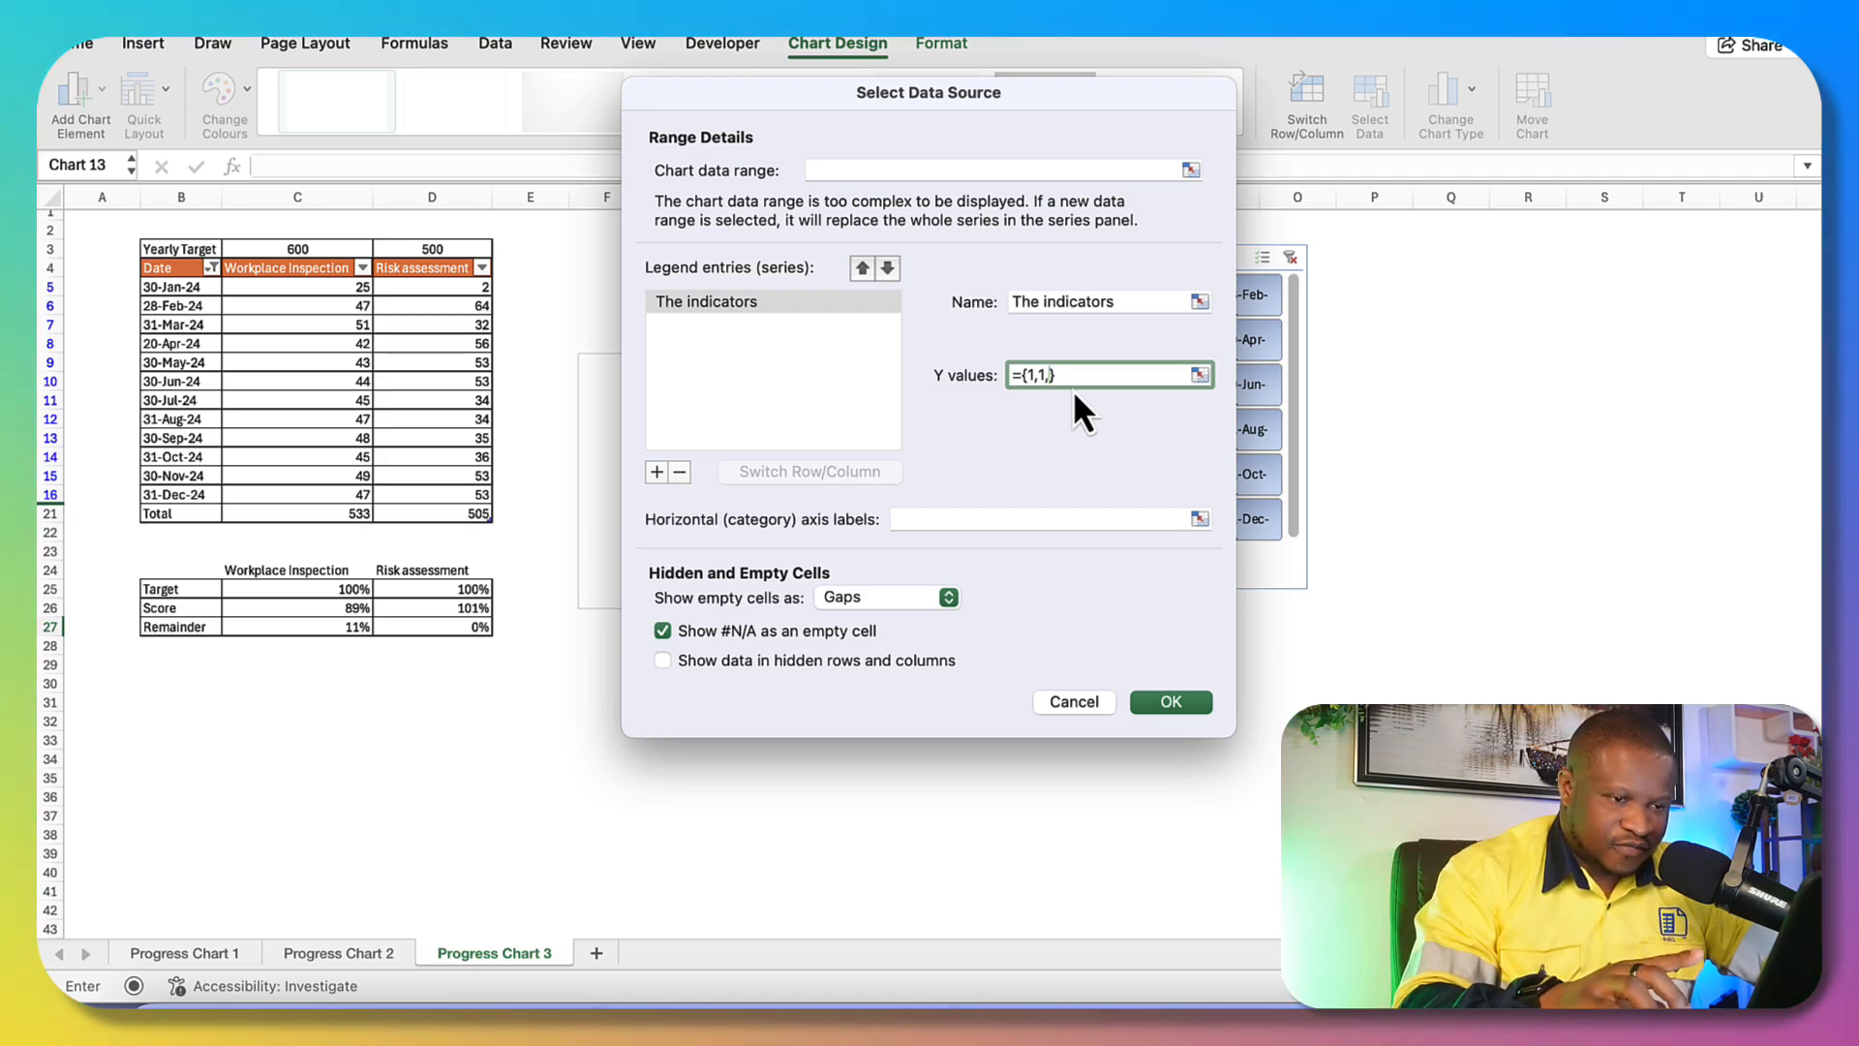
type("1,1")
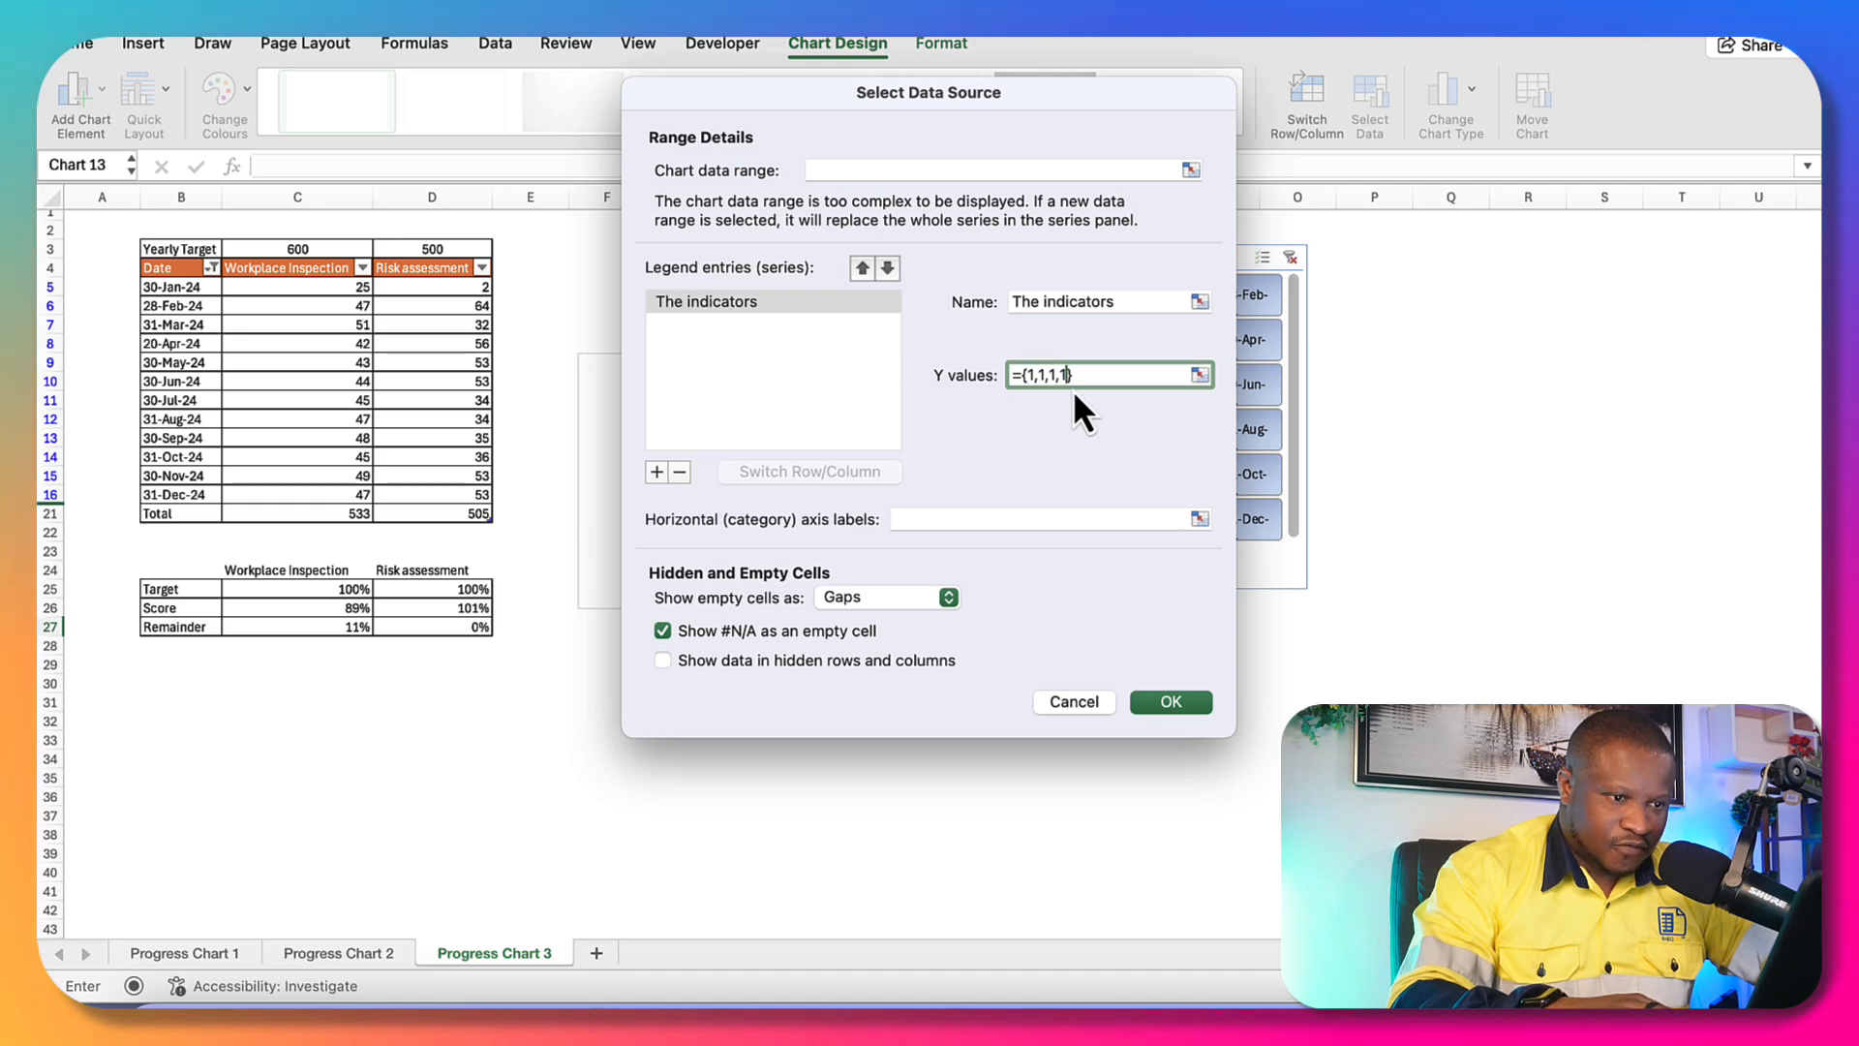
type(",1,1,1,1,")
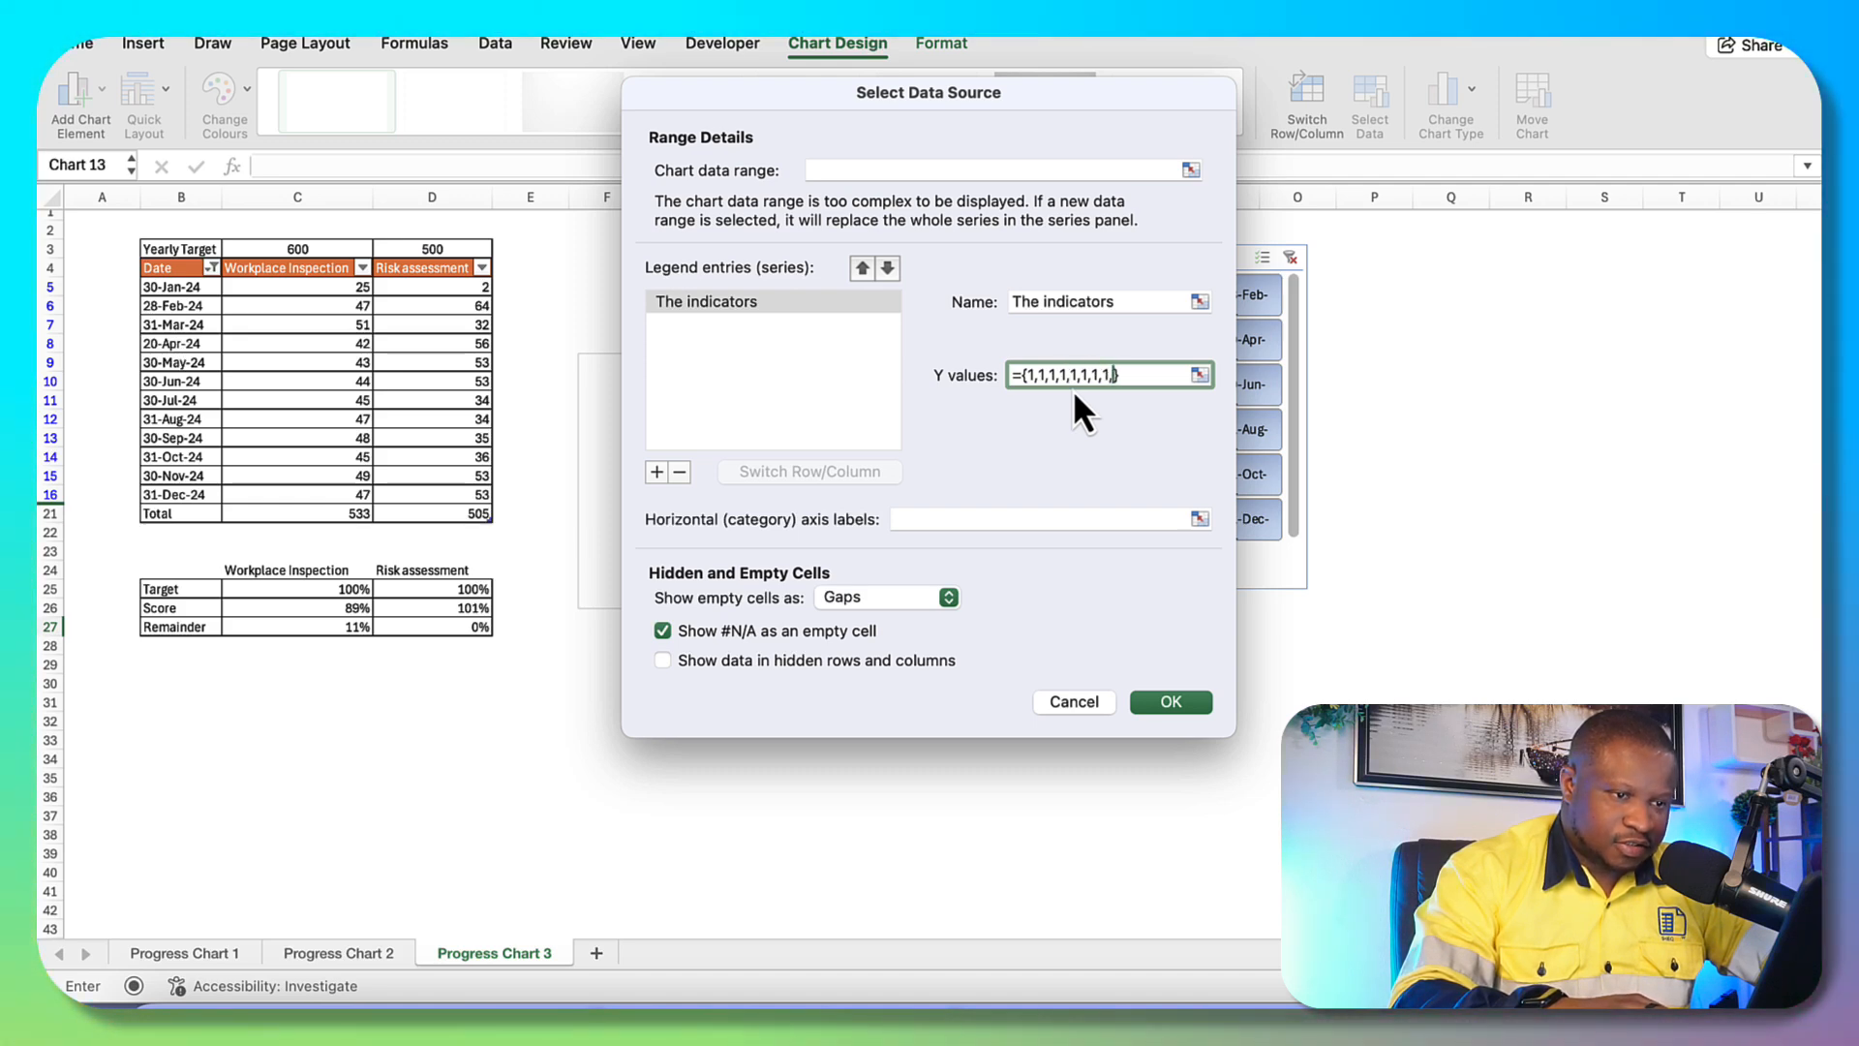
type("1,1,1,1")
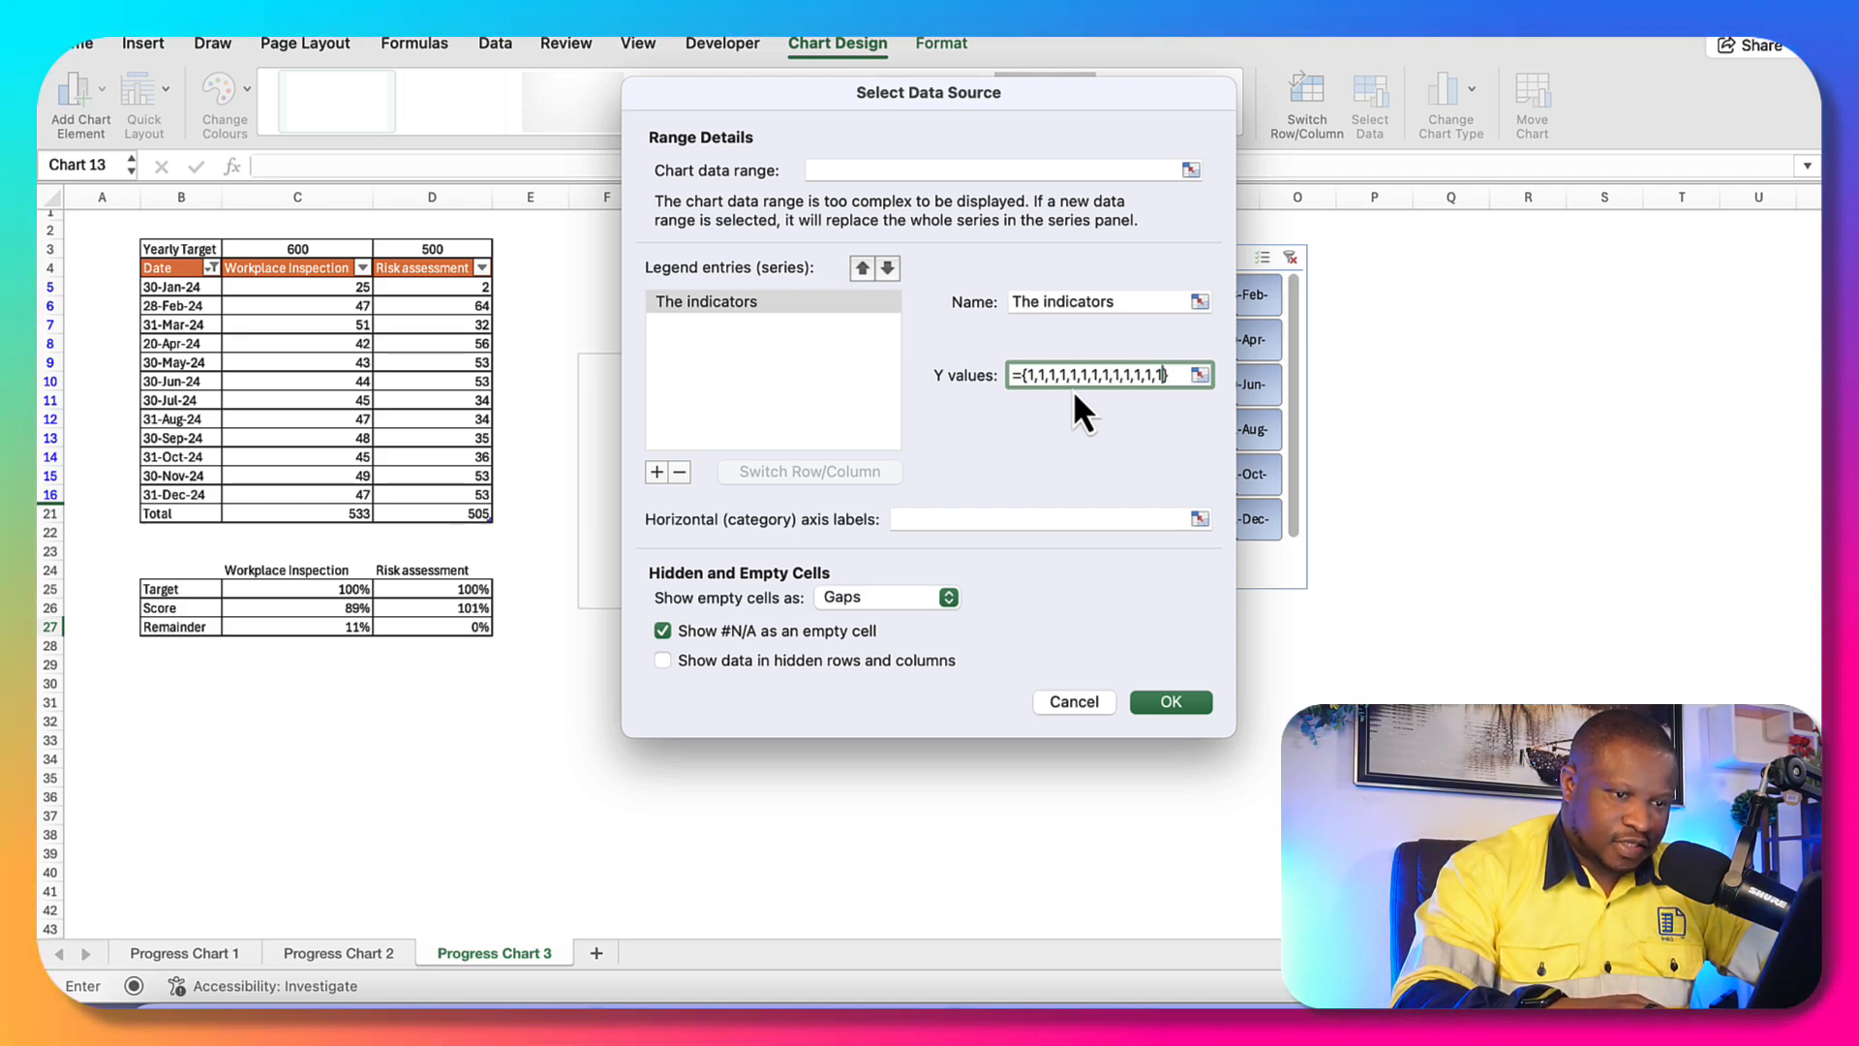
type(",1,1")
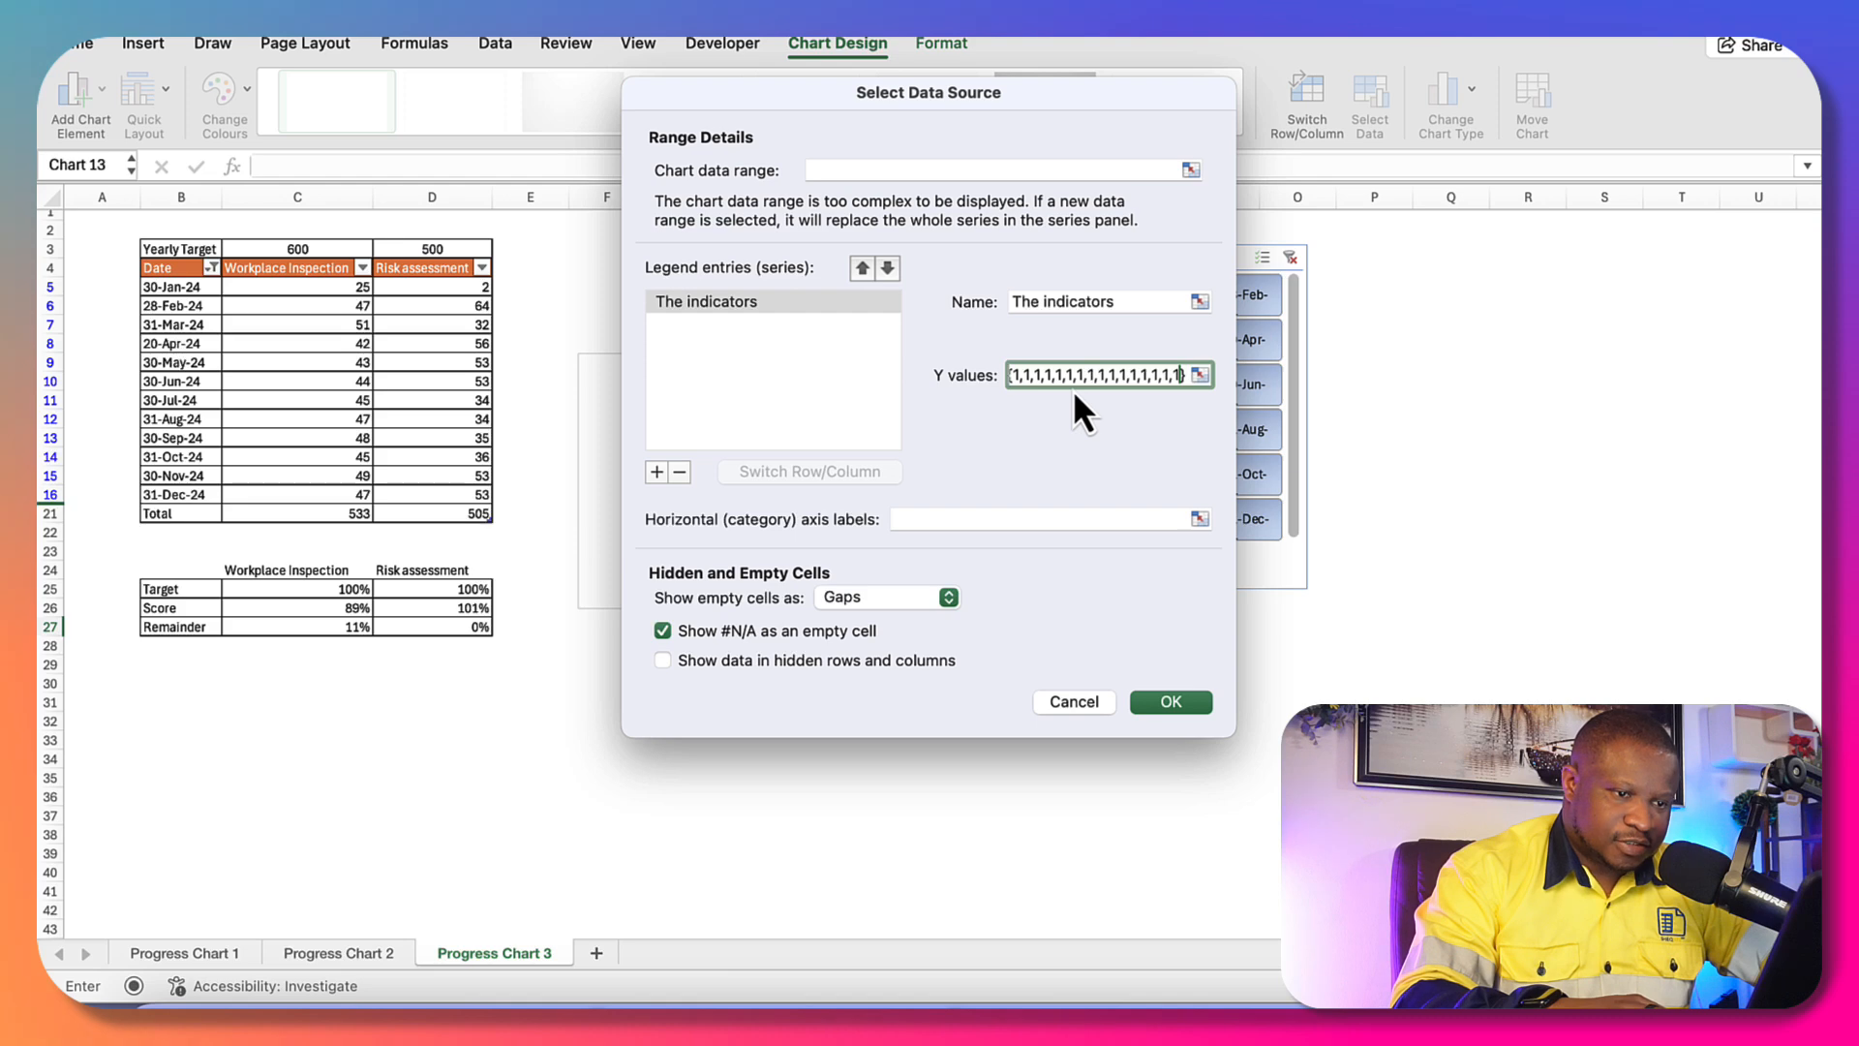
type(",1")
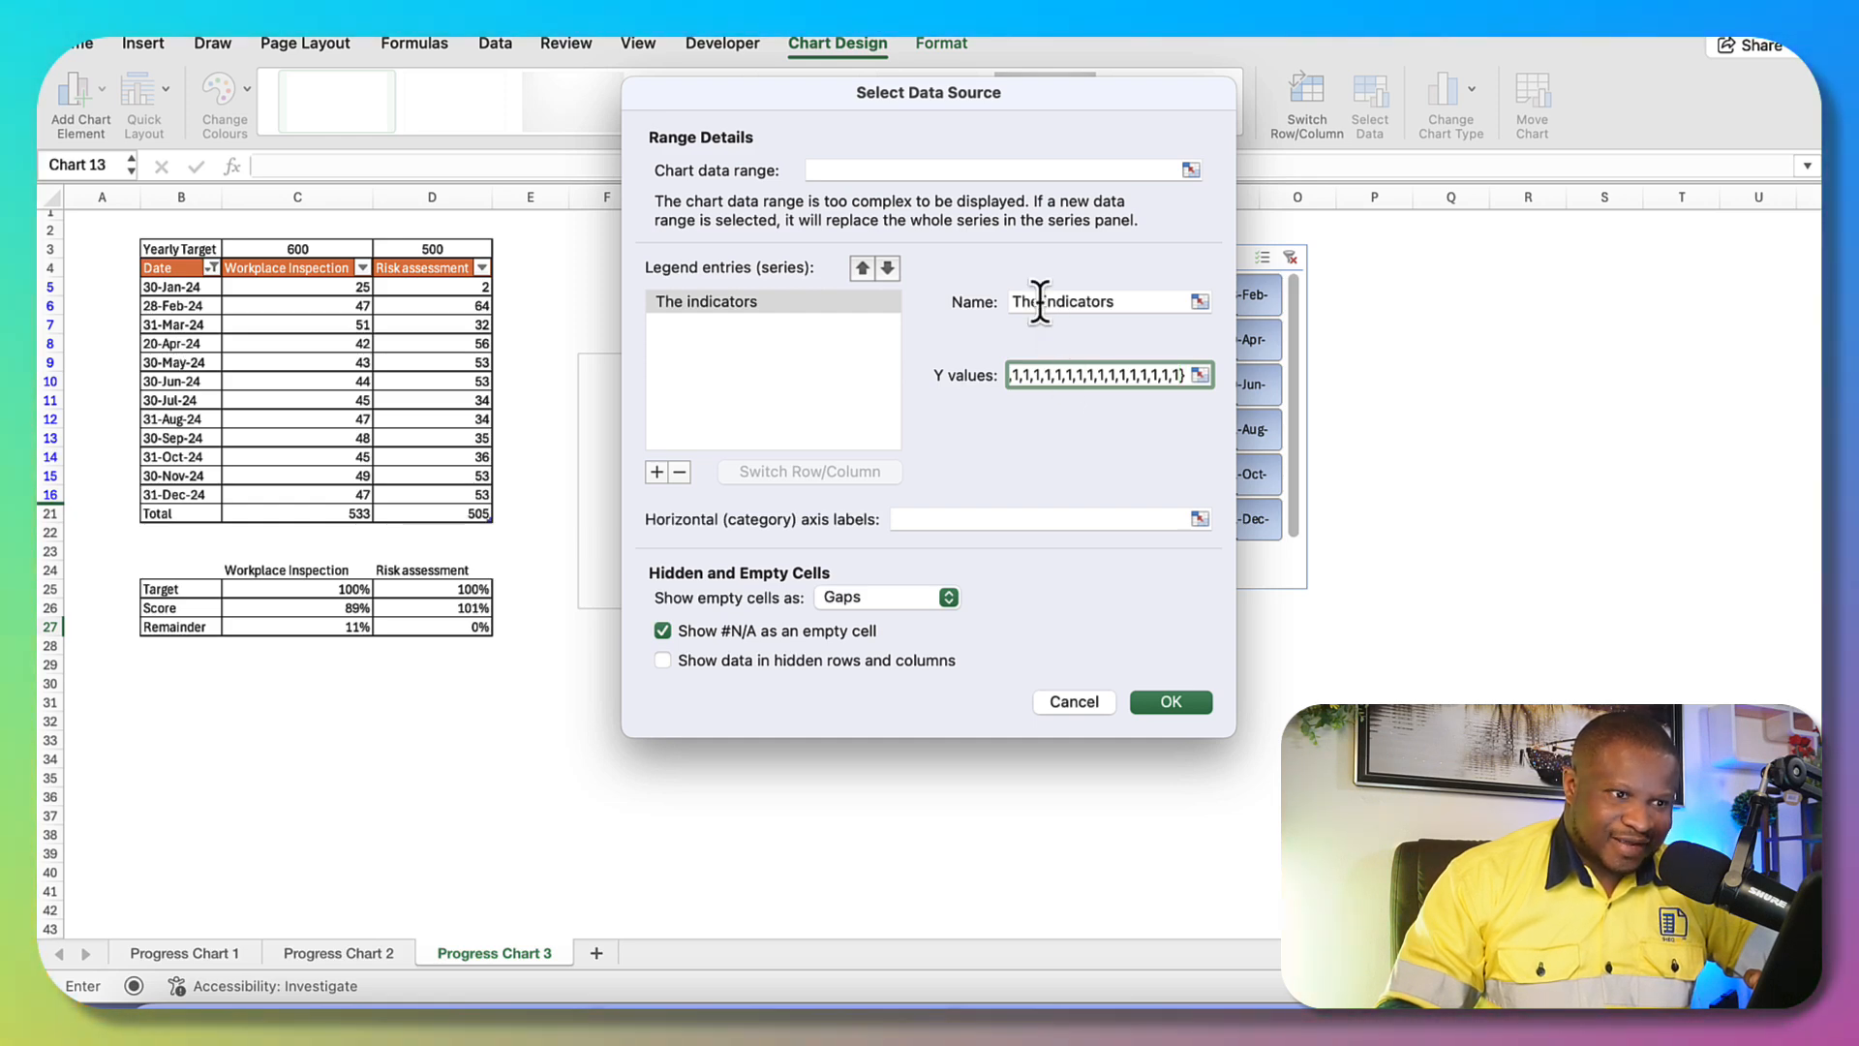
left_click(1172, 701)
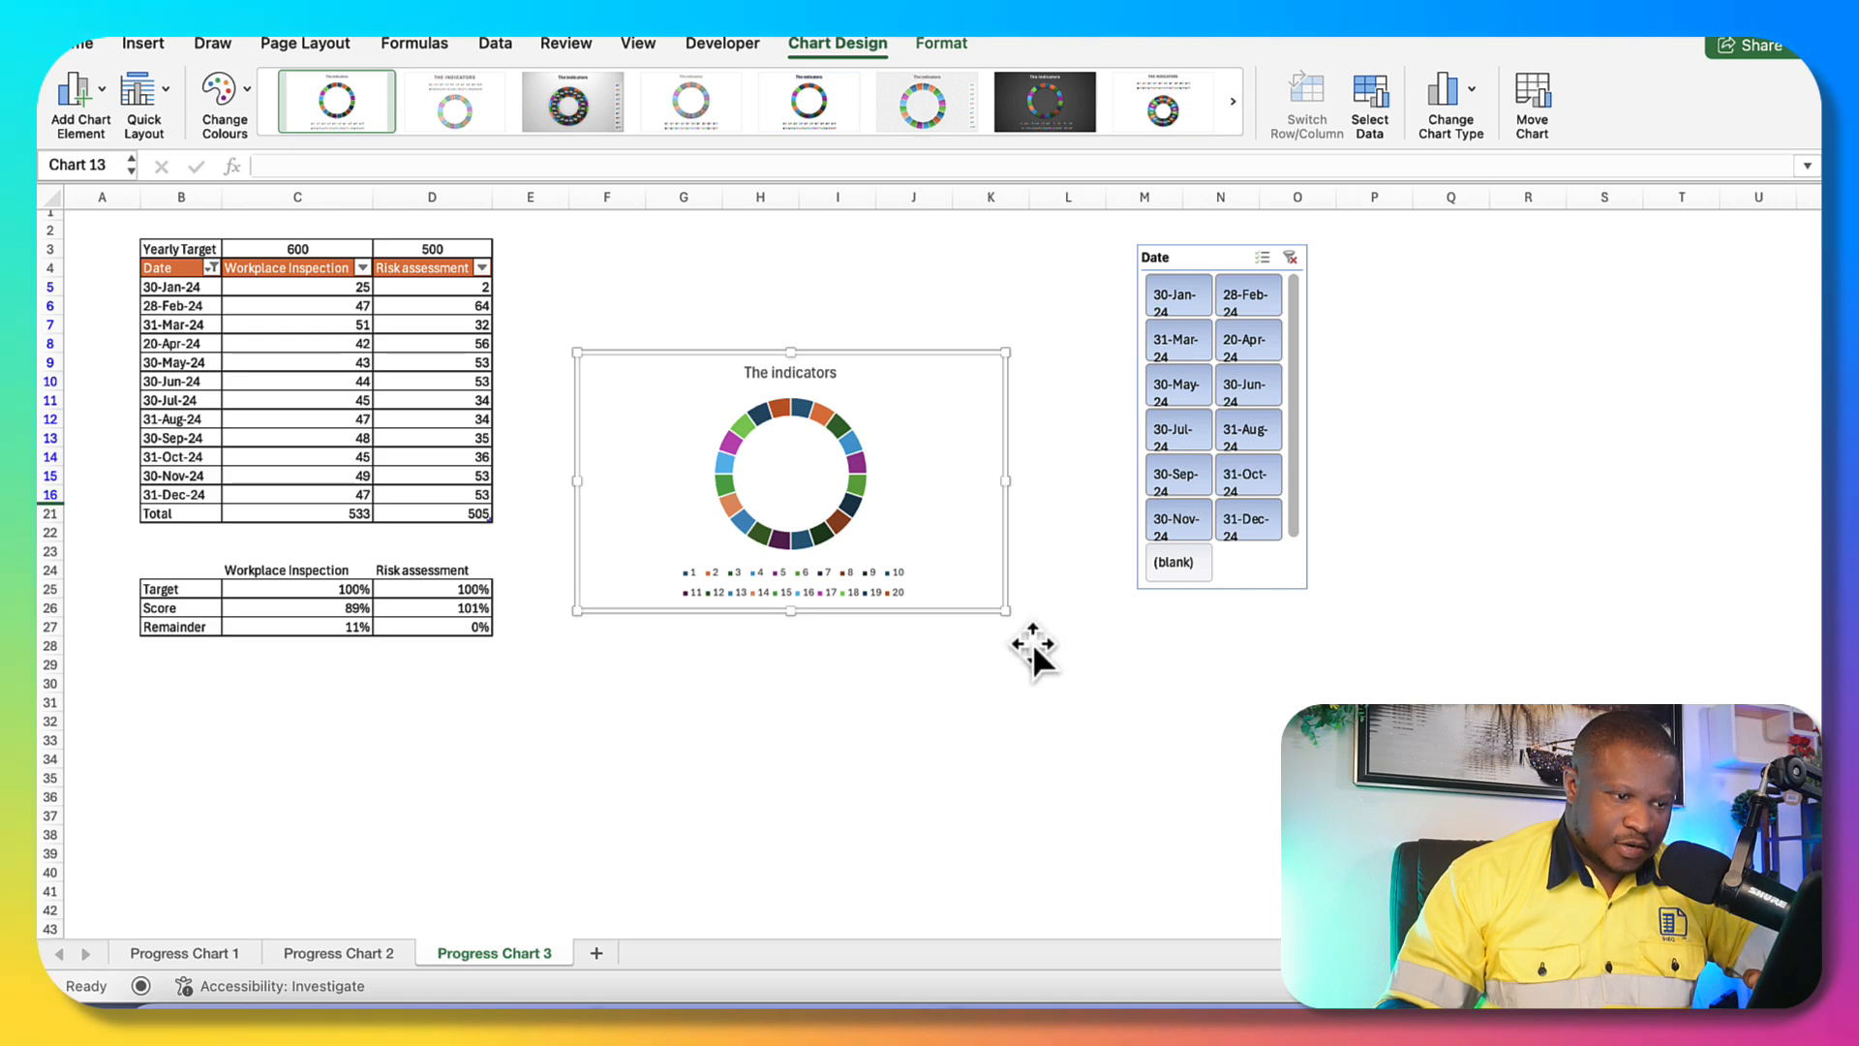
- Delete the legend and the title from the doughnut chart
key("Delete")
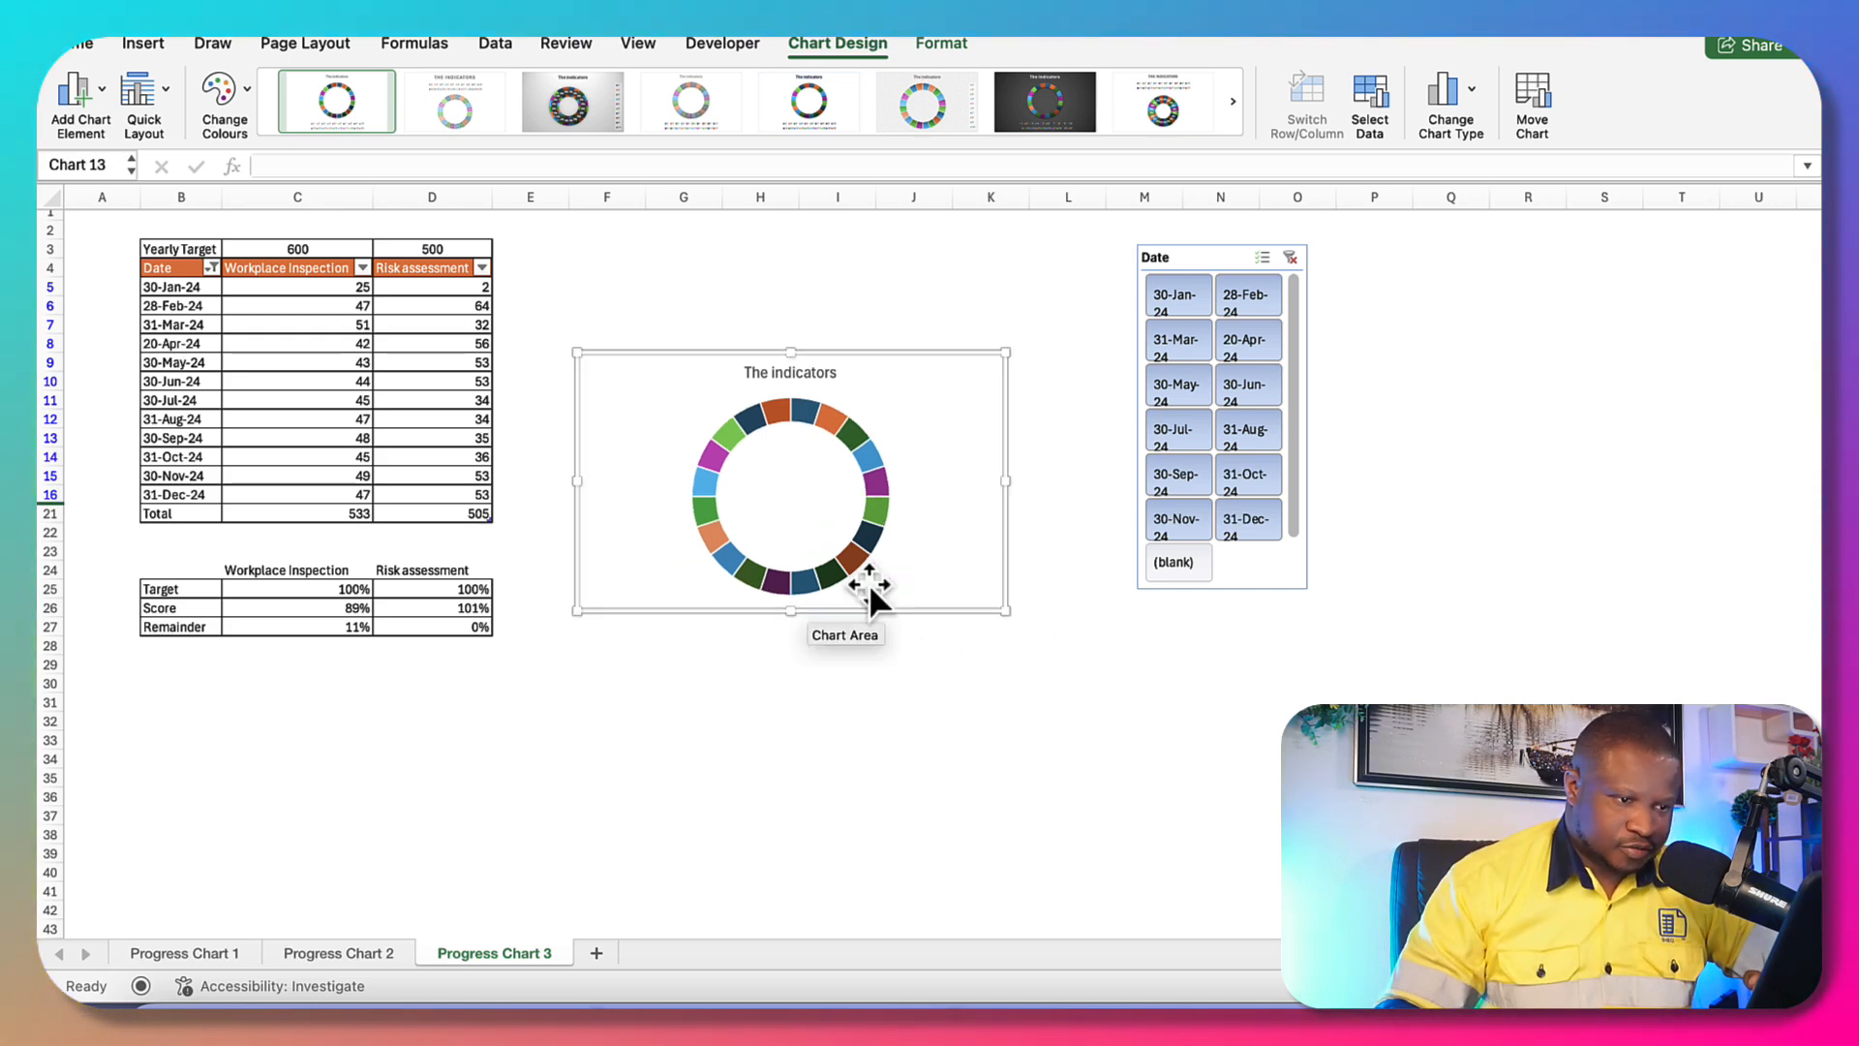
left_click(813, 368)
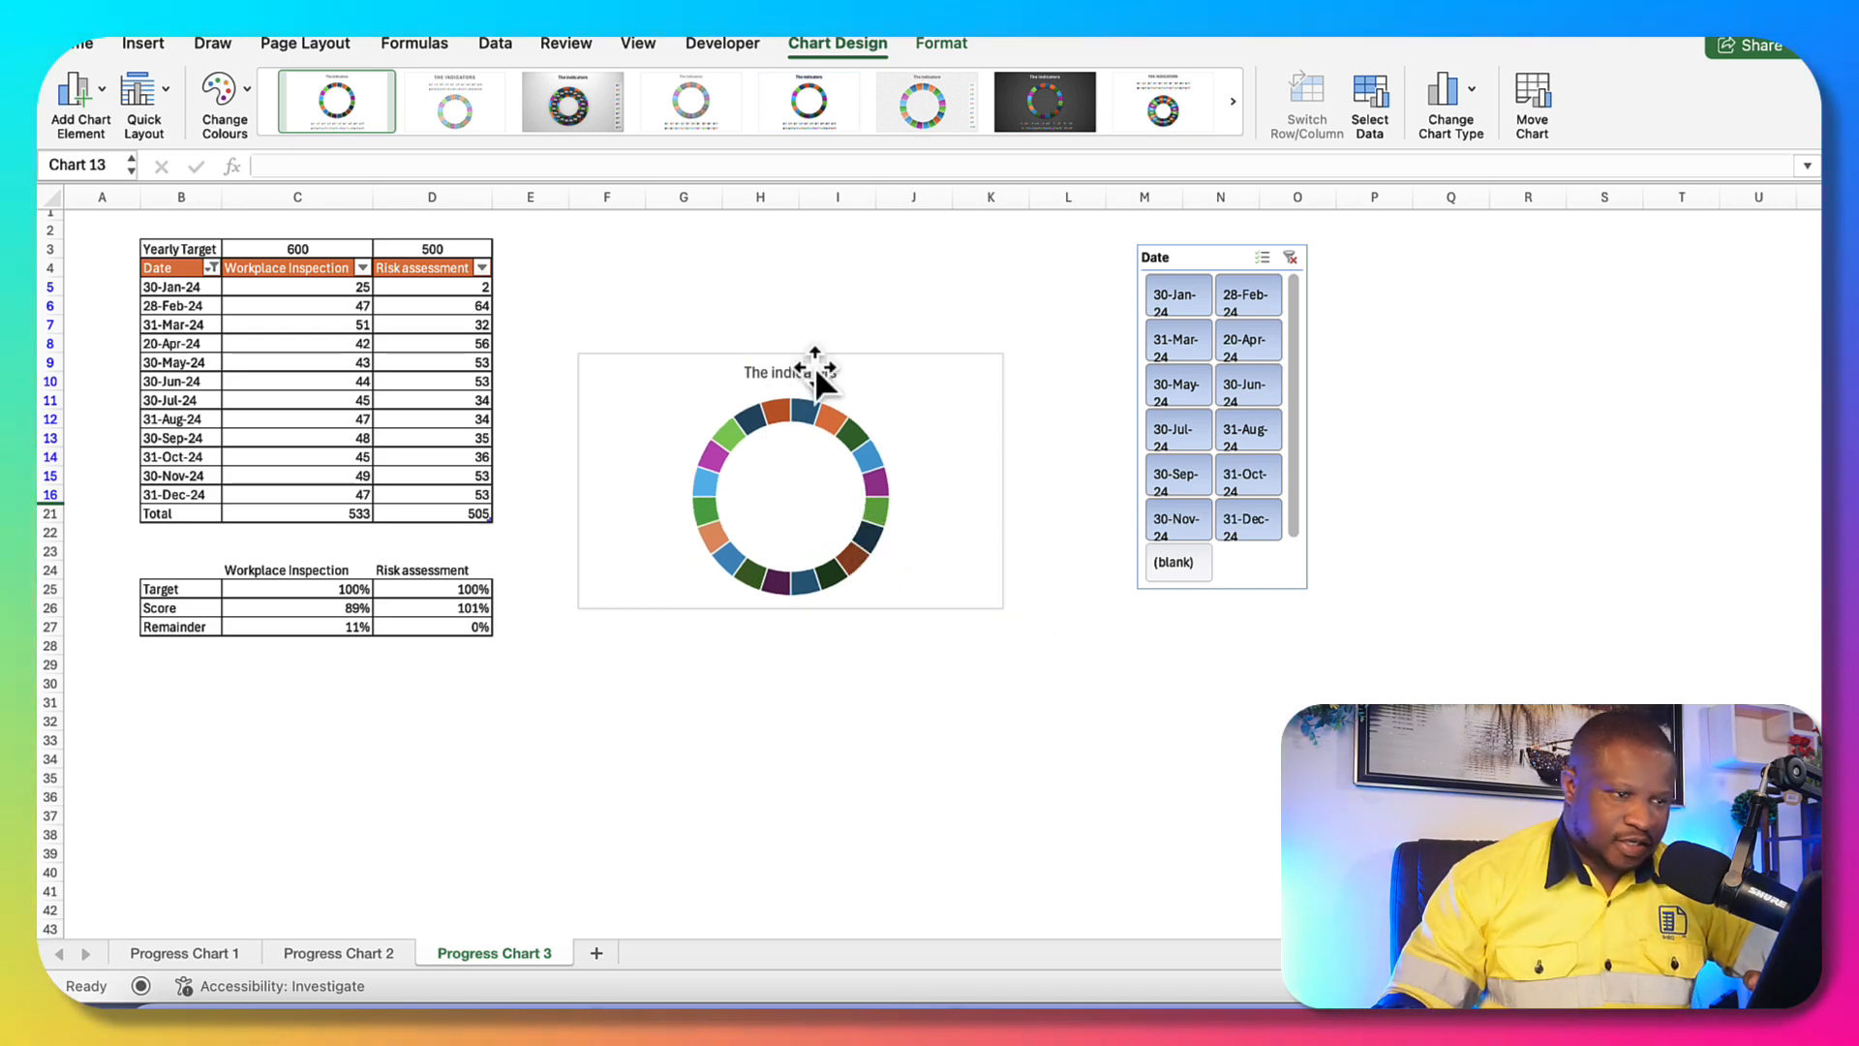
key("Delete")
left_click(901, 735)
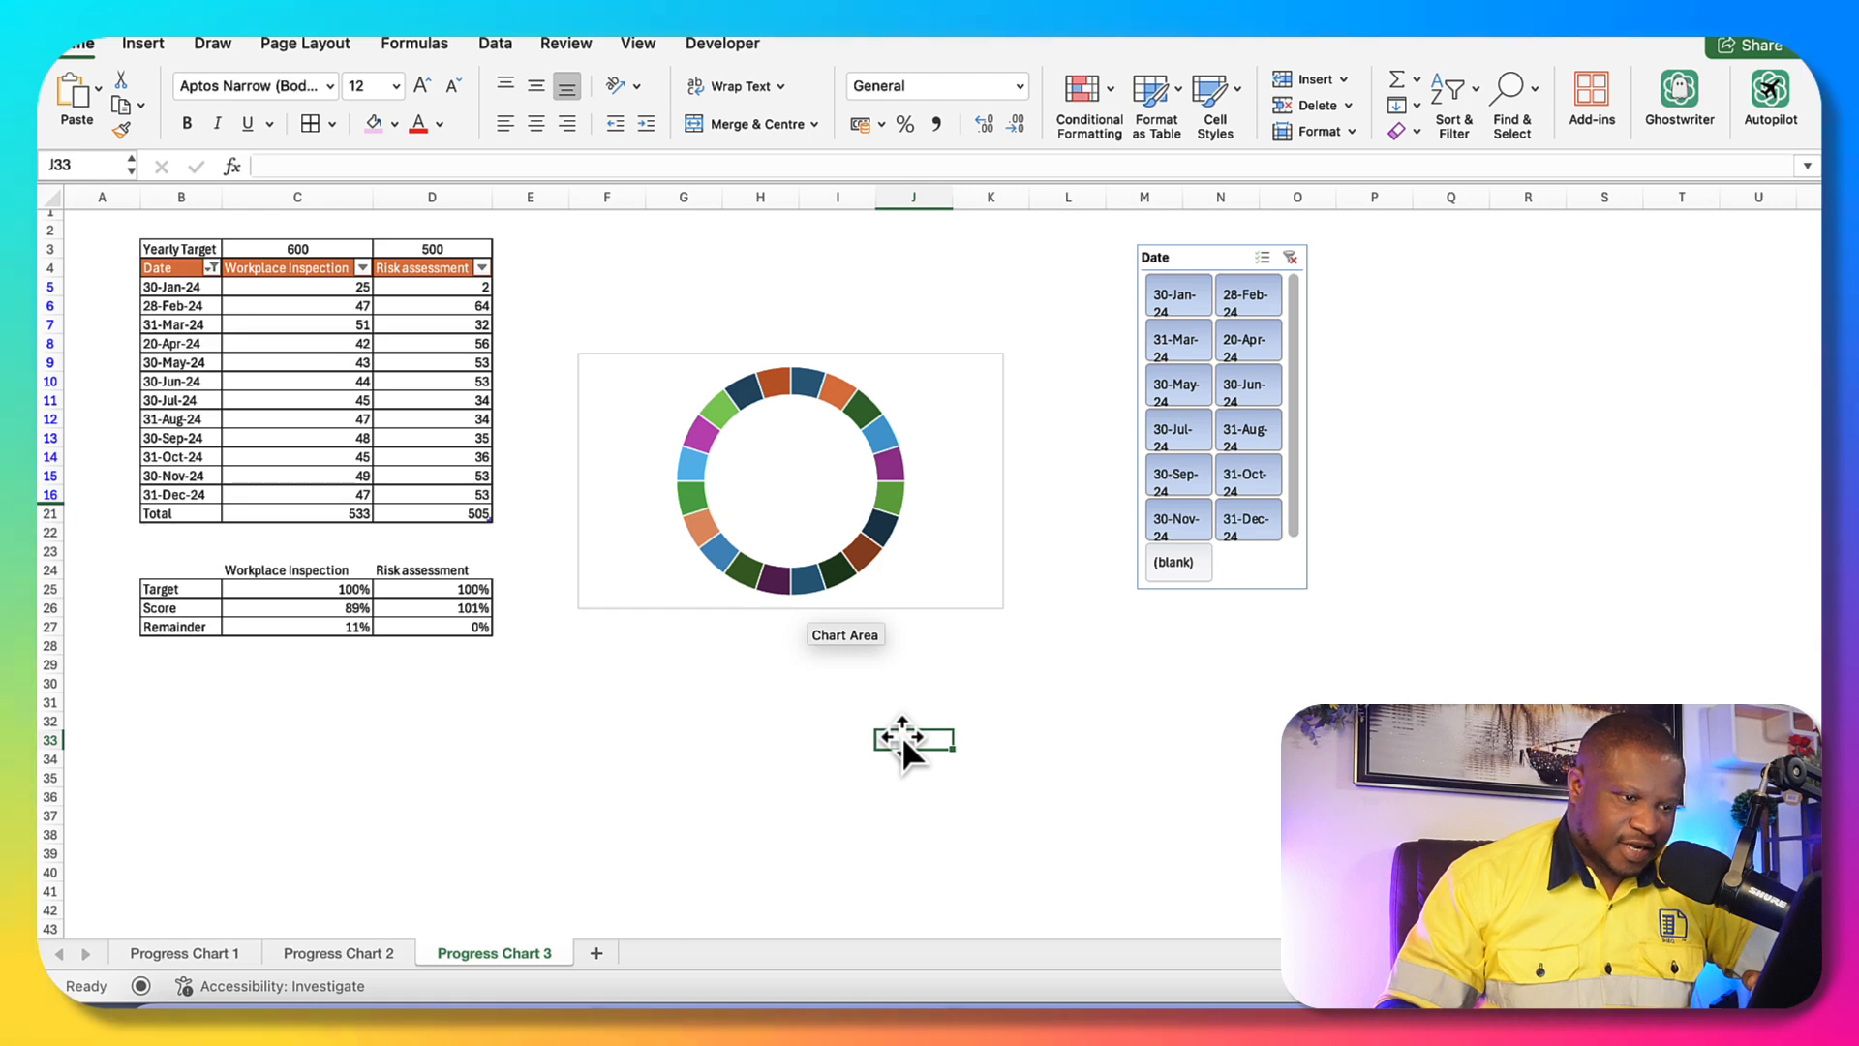
left_click(842, 393)
right_click(835, 393)
left_click(922, 573)
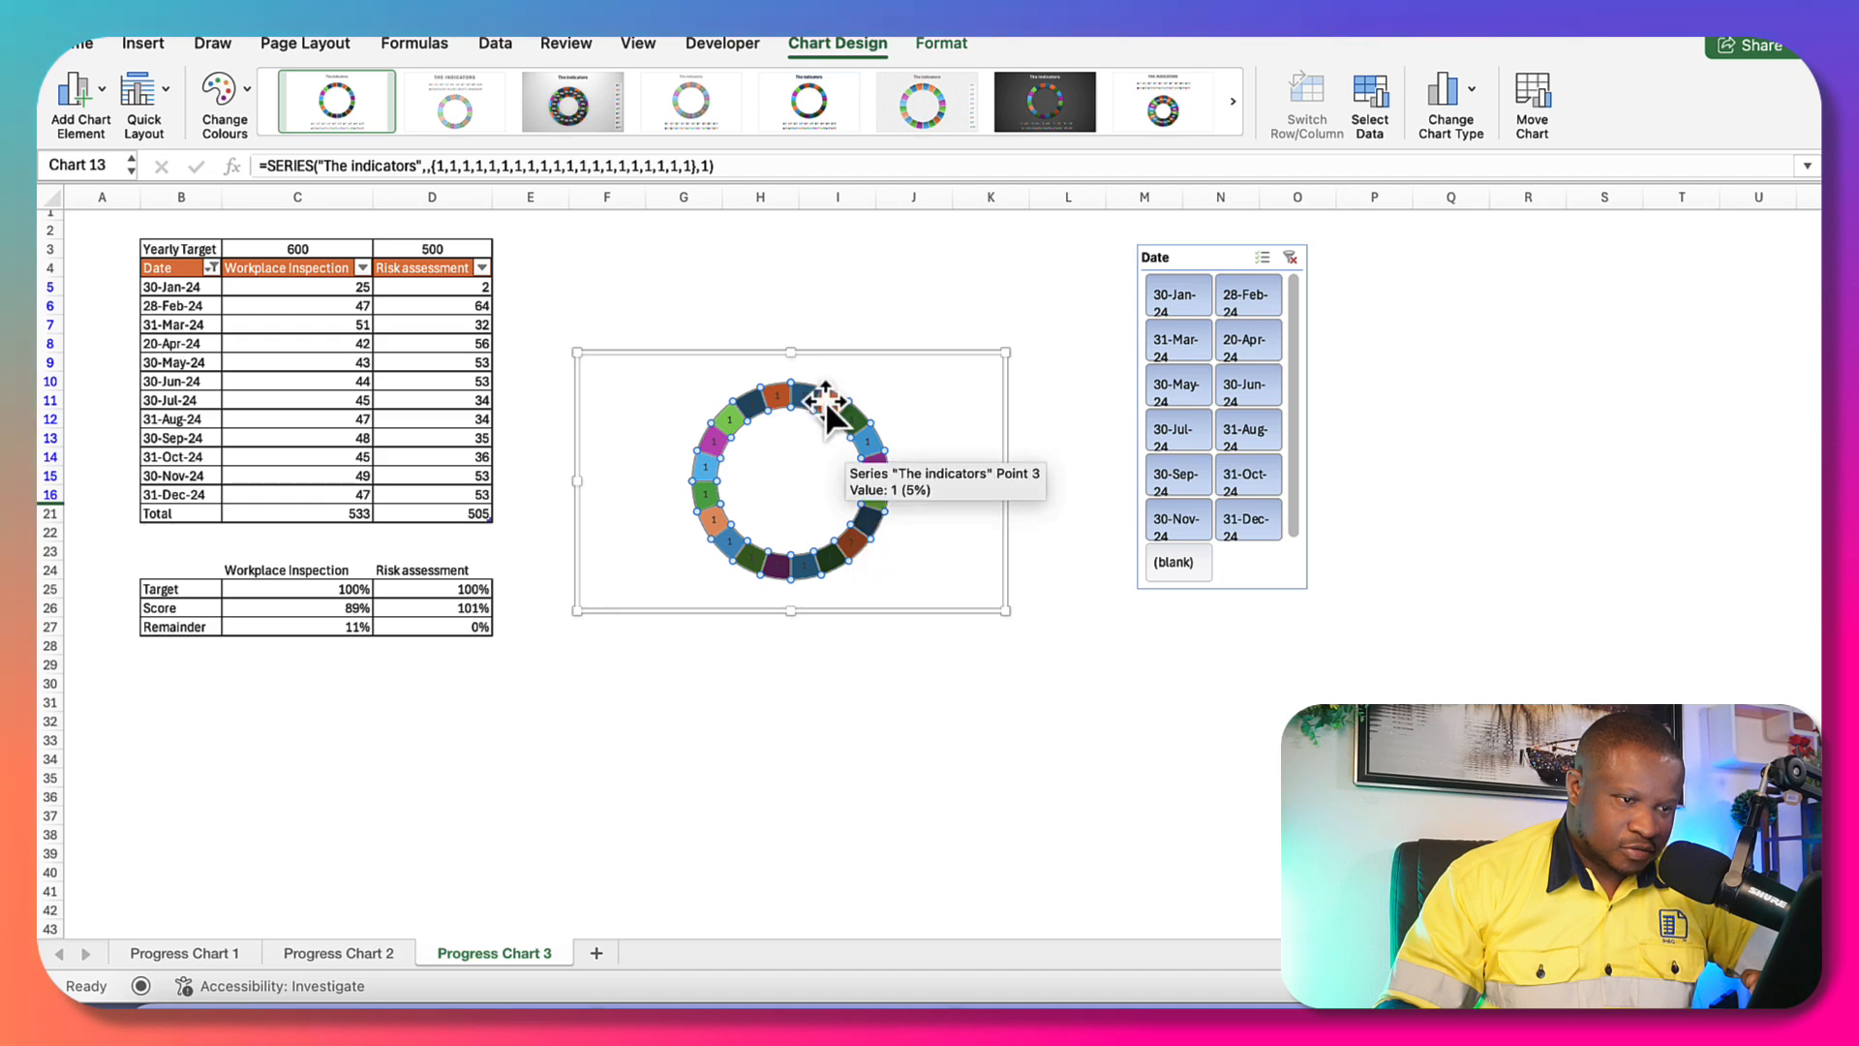
key("super+z")
left_click(983, 628)
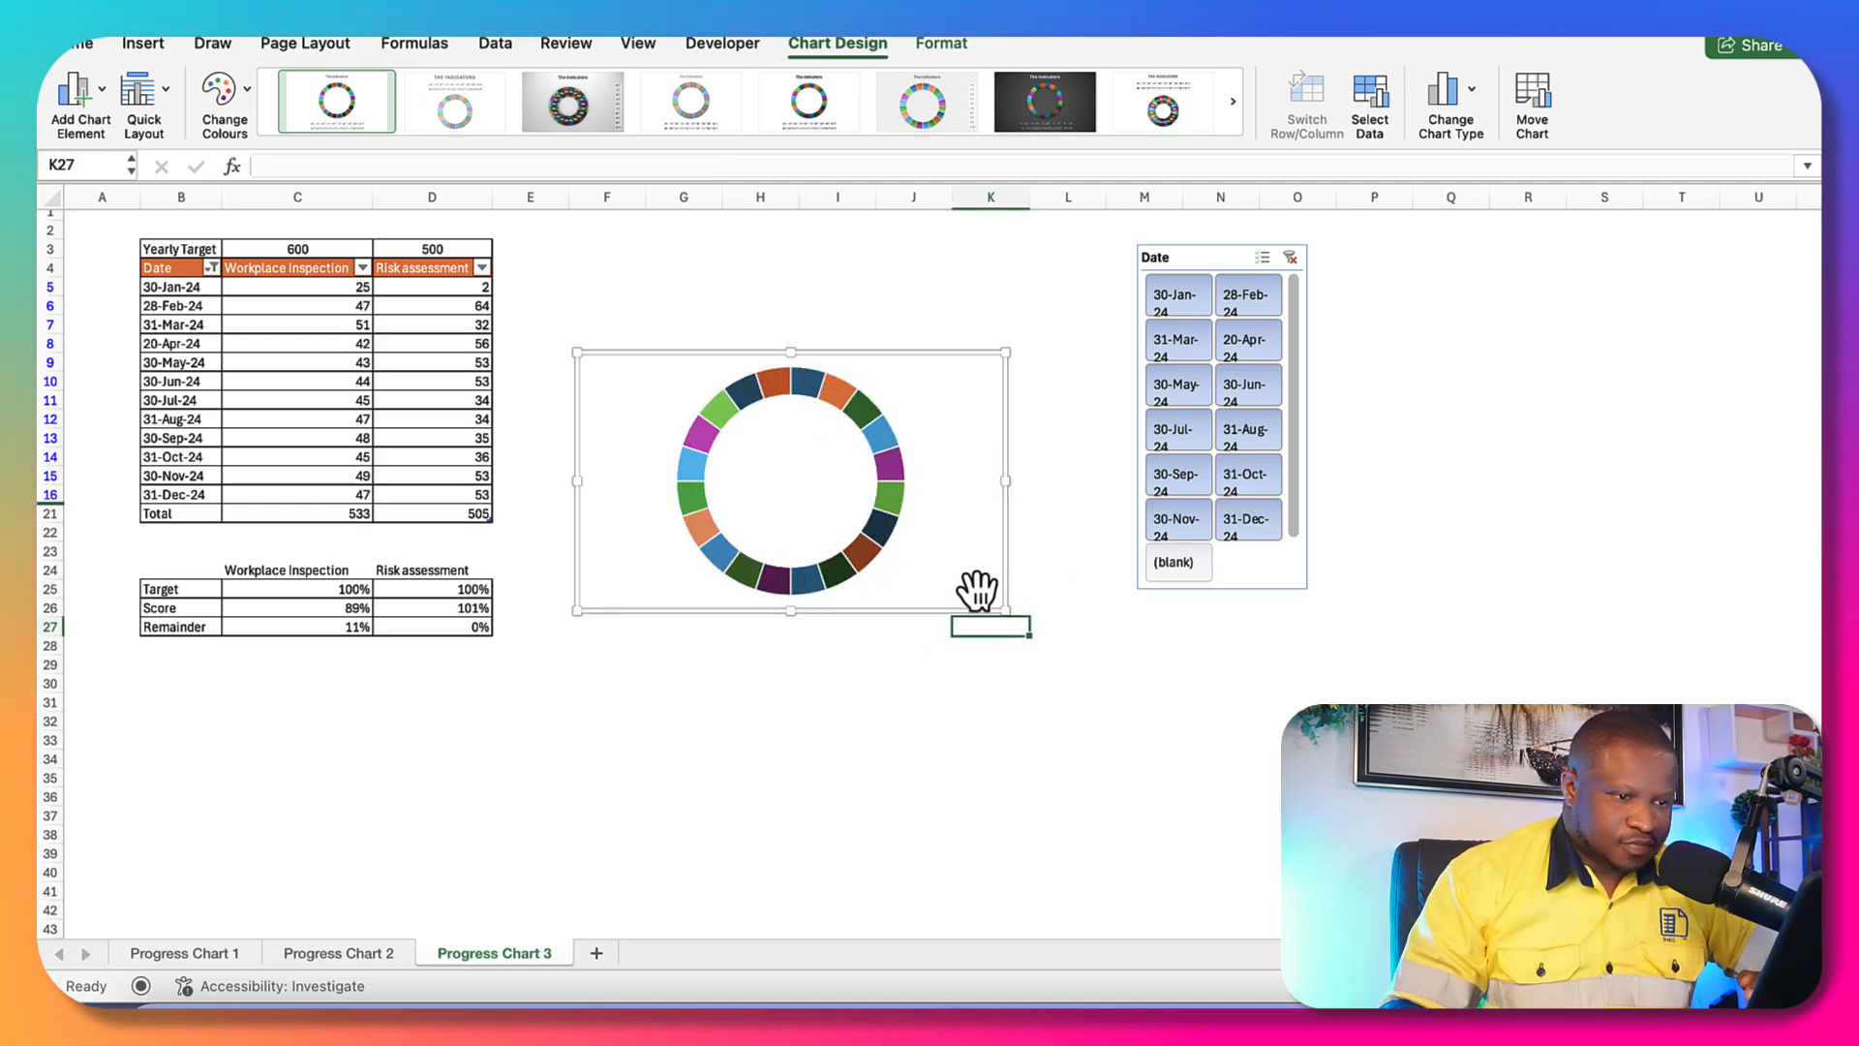
- Remove the fill and outline from the doughnut's chart area
left_click(927, 356)
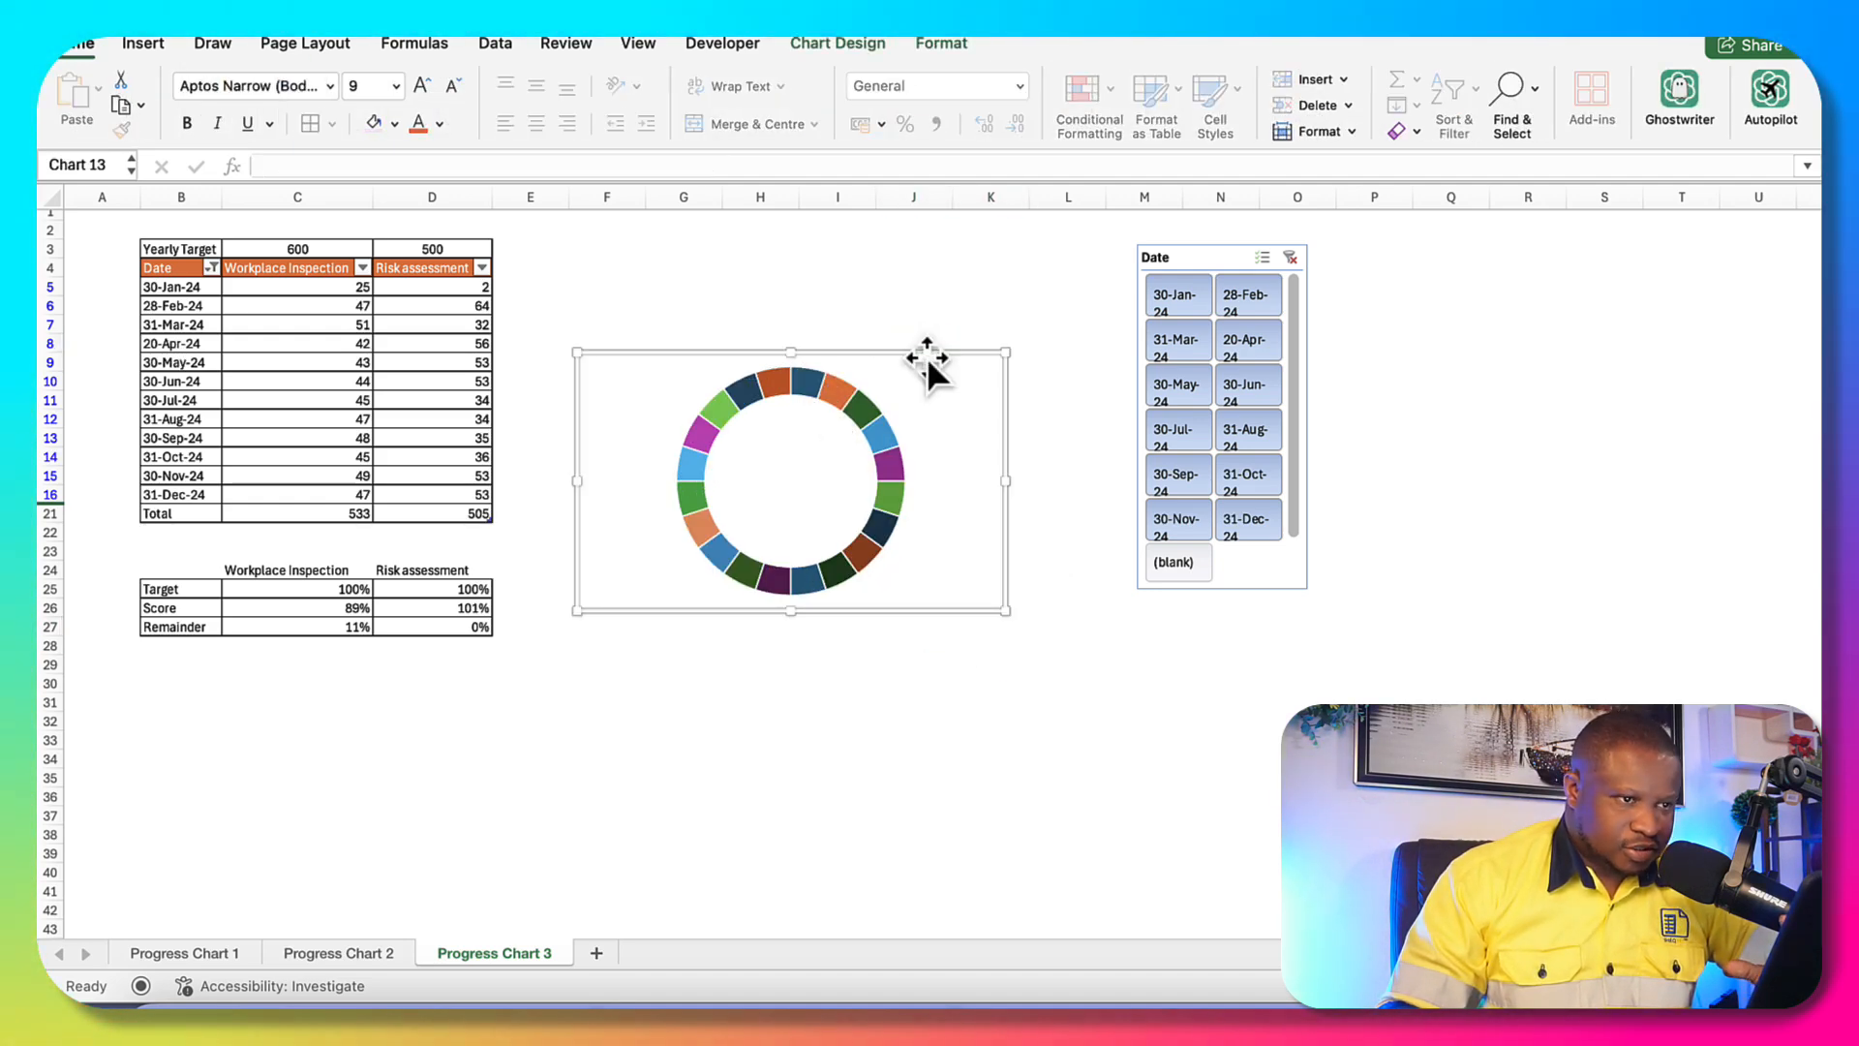
left_click(953, 49)
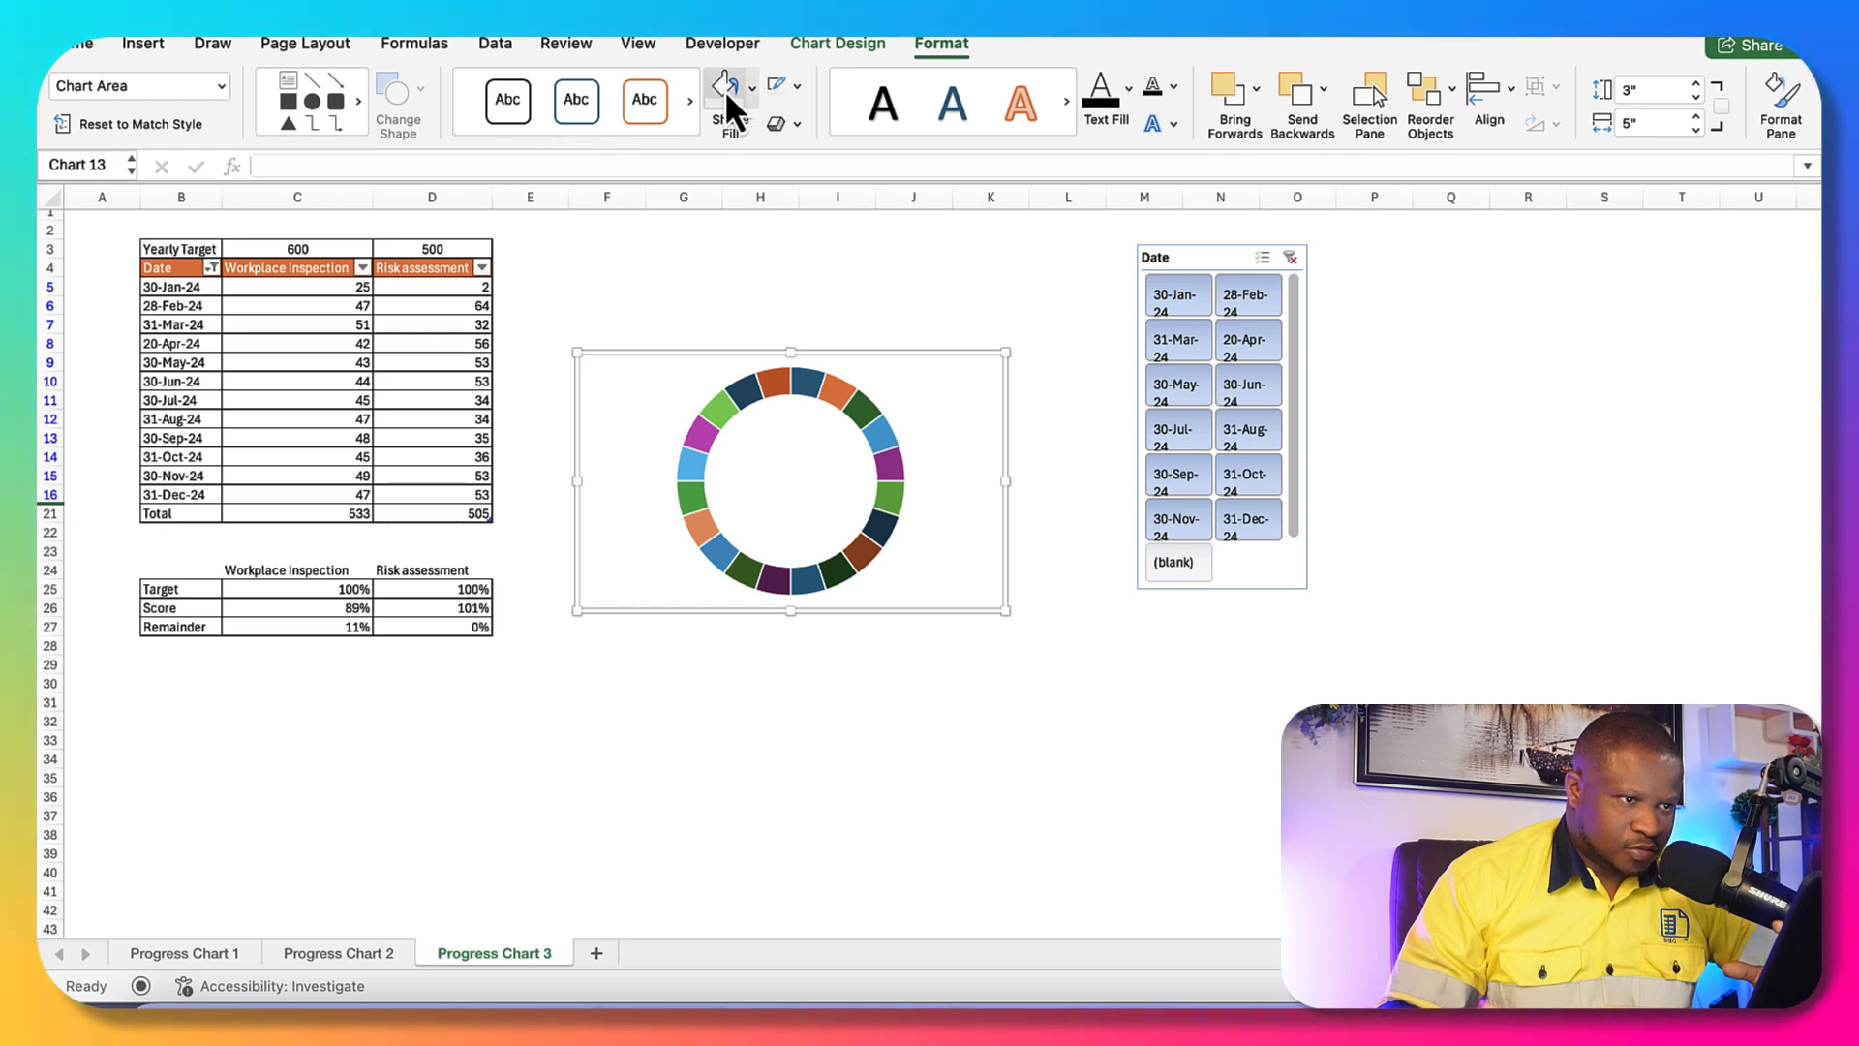
left_click(936, 750)
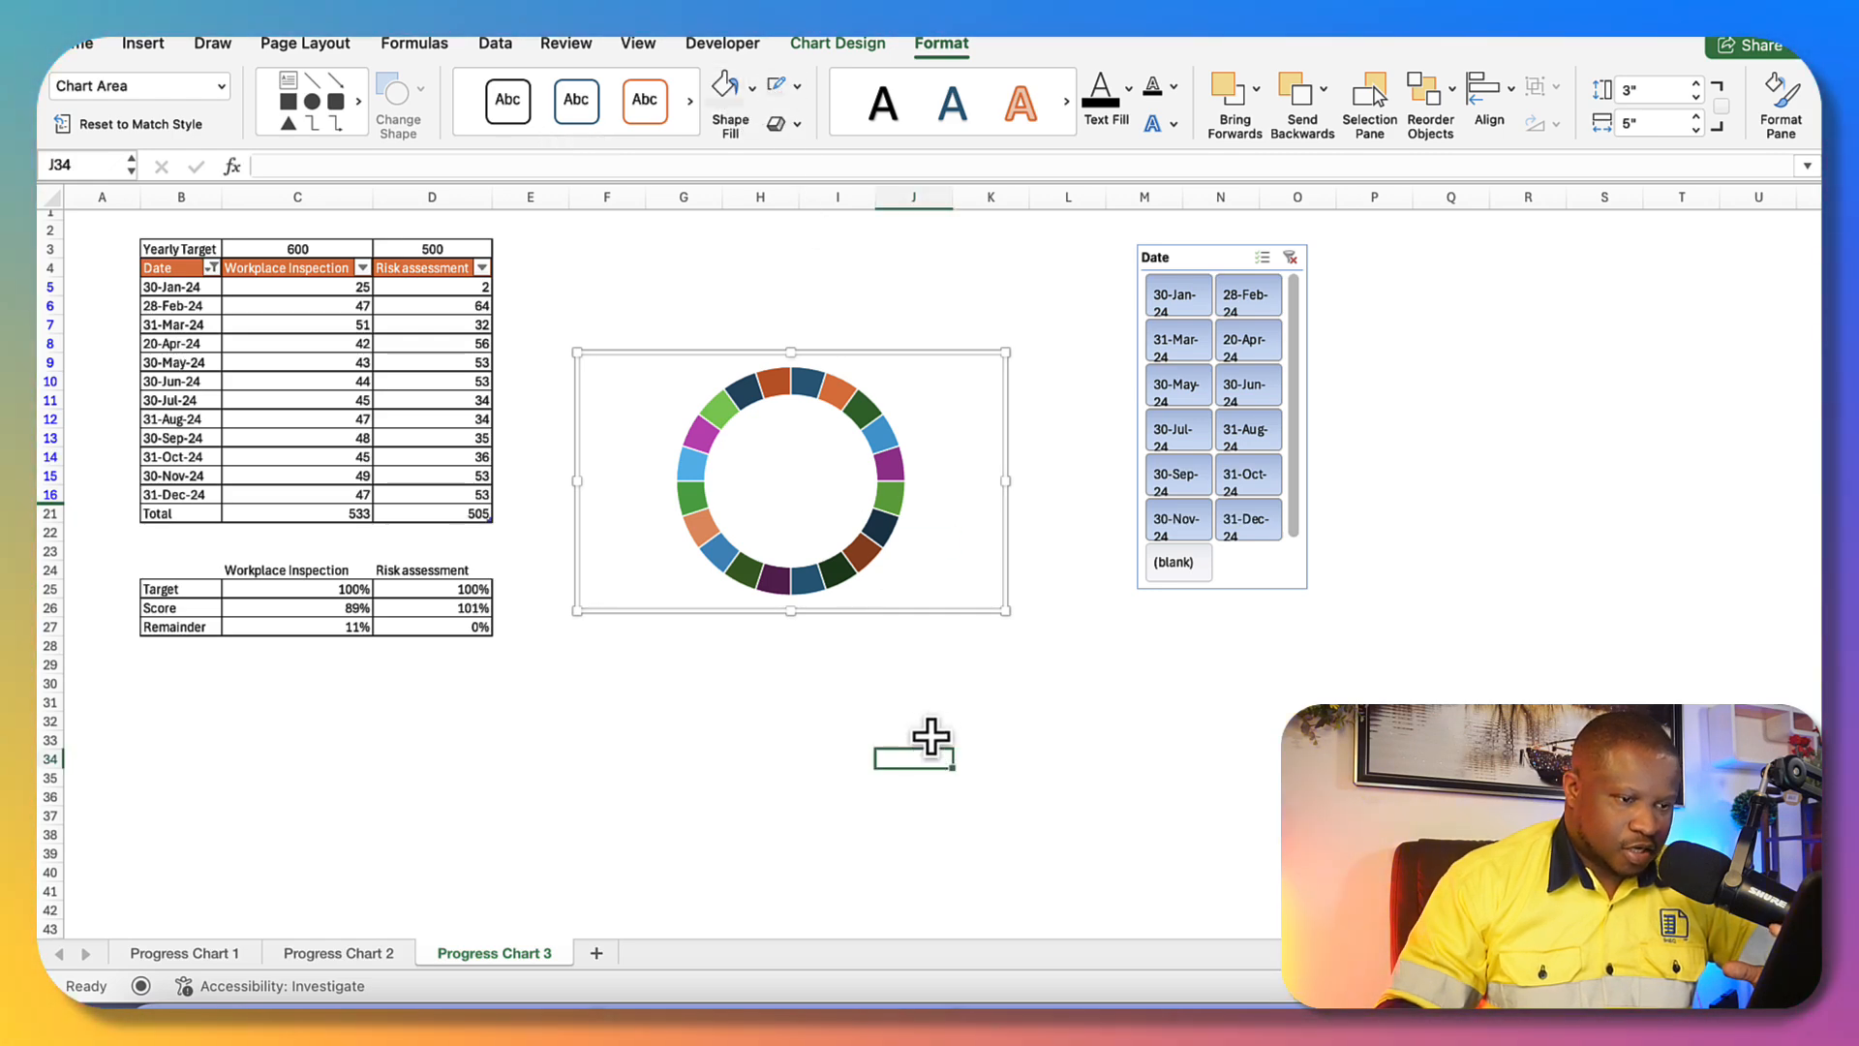
- Format the doughnut's data series with a solid orange fill from the theme colours
left_click(880, 527)
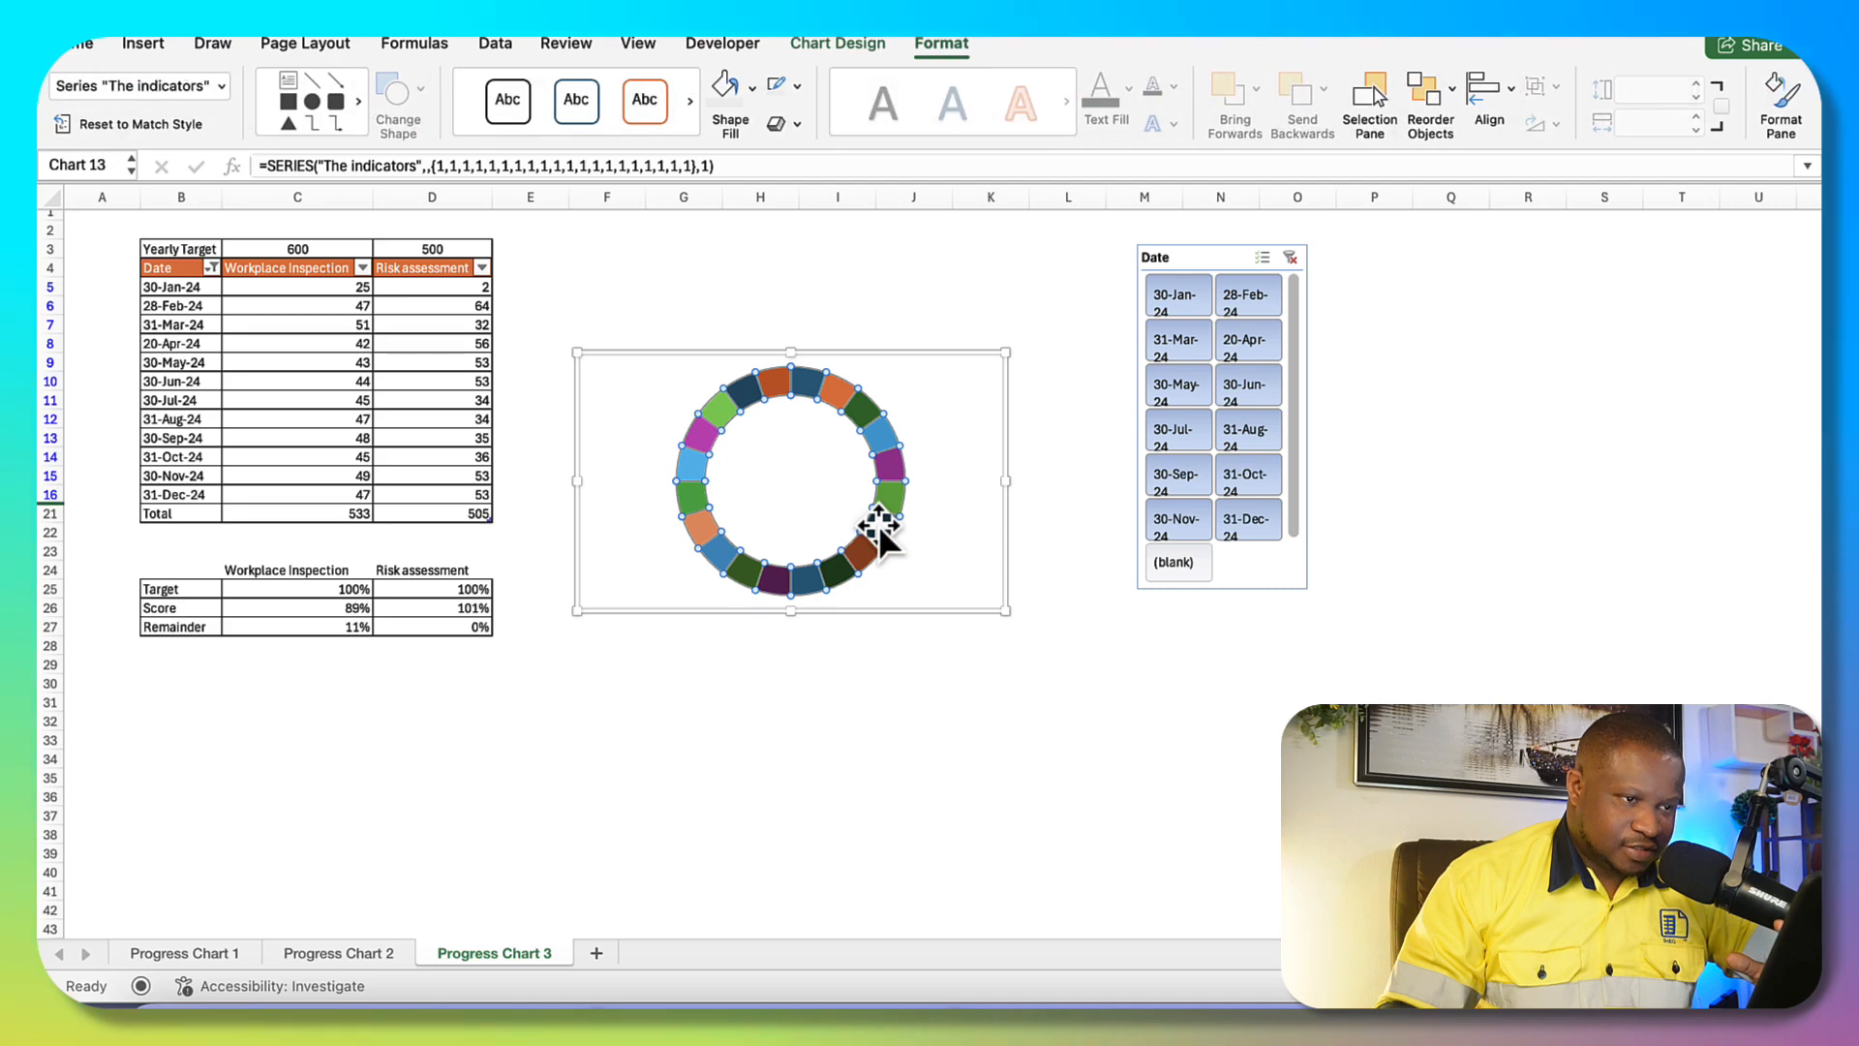
right_click(885, 457)
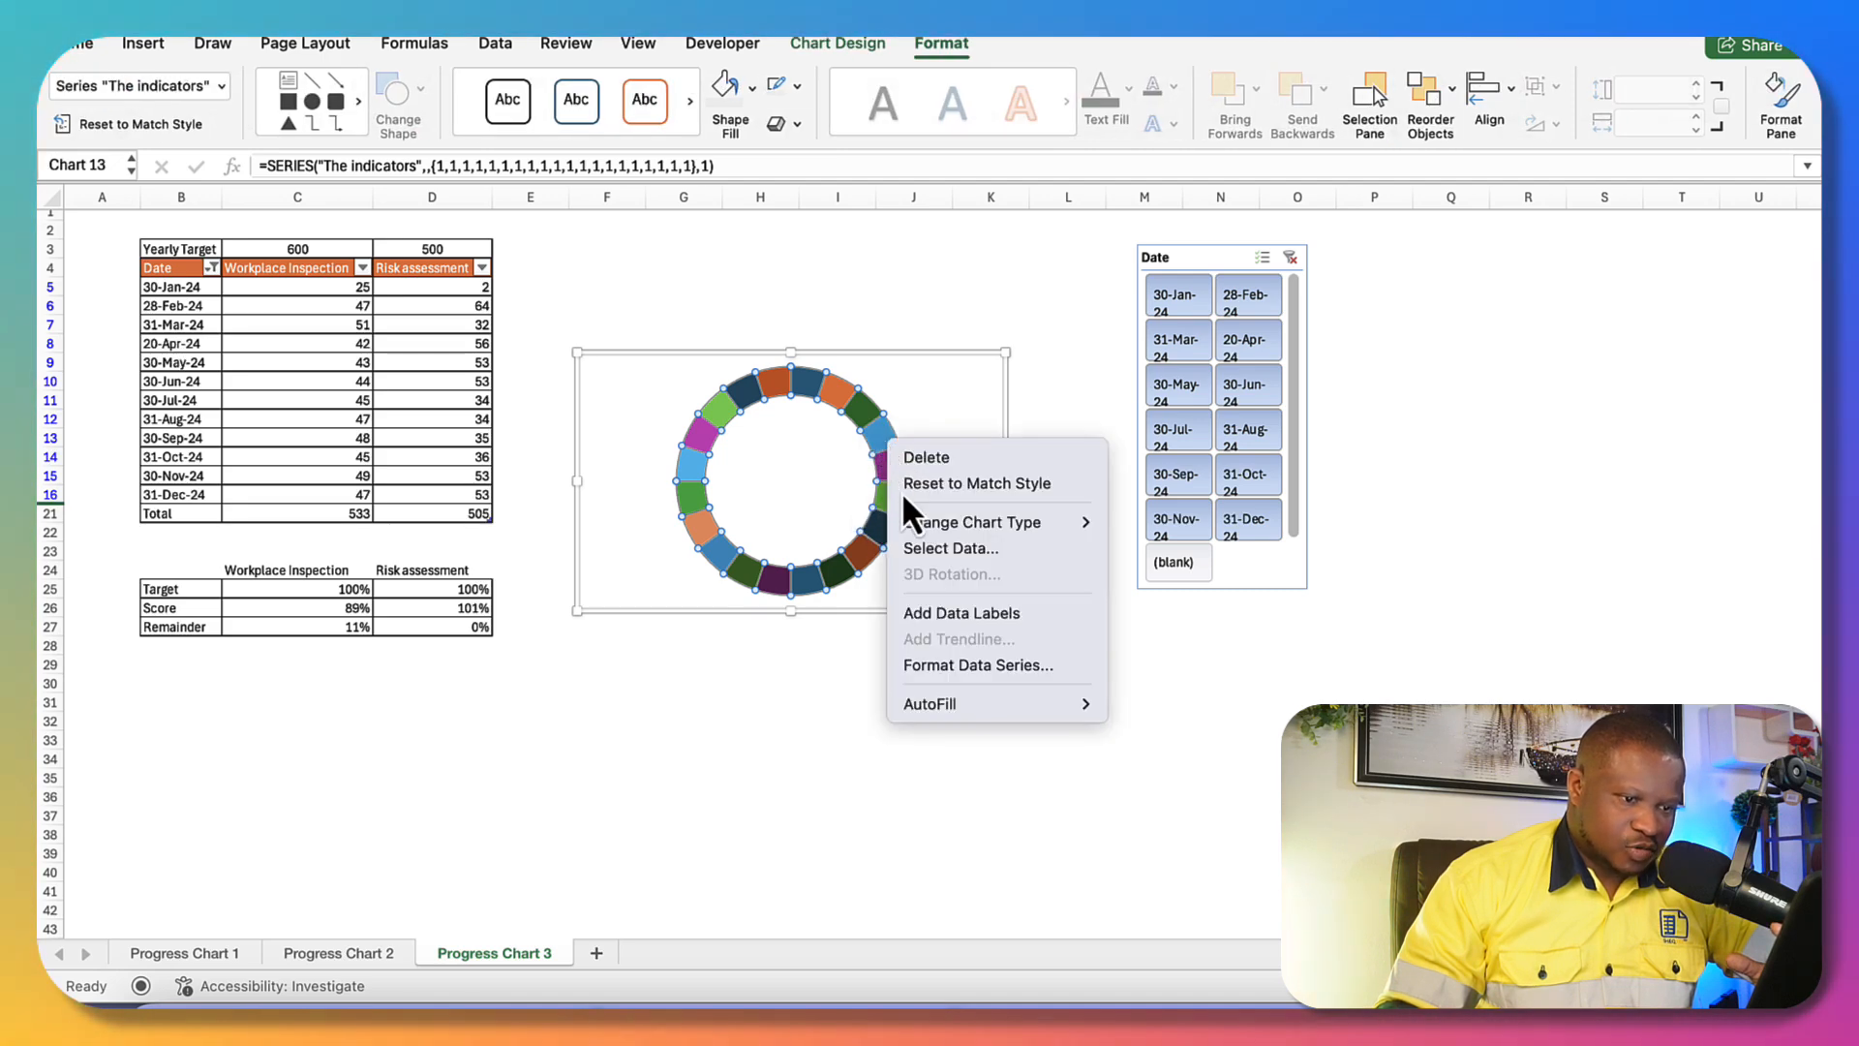
left_click(957, 666)
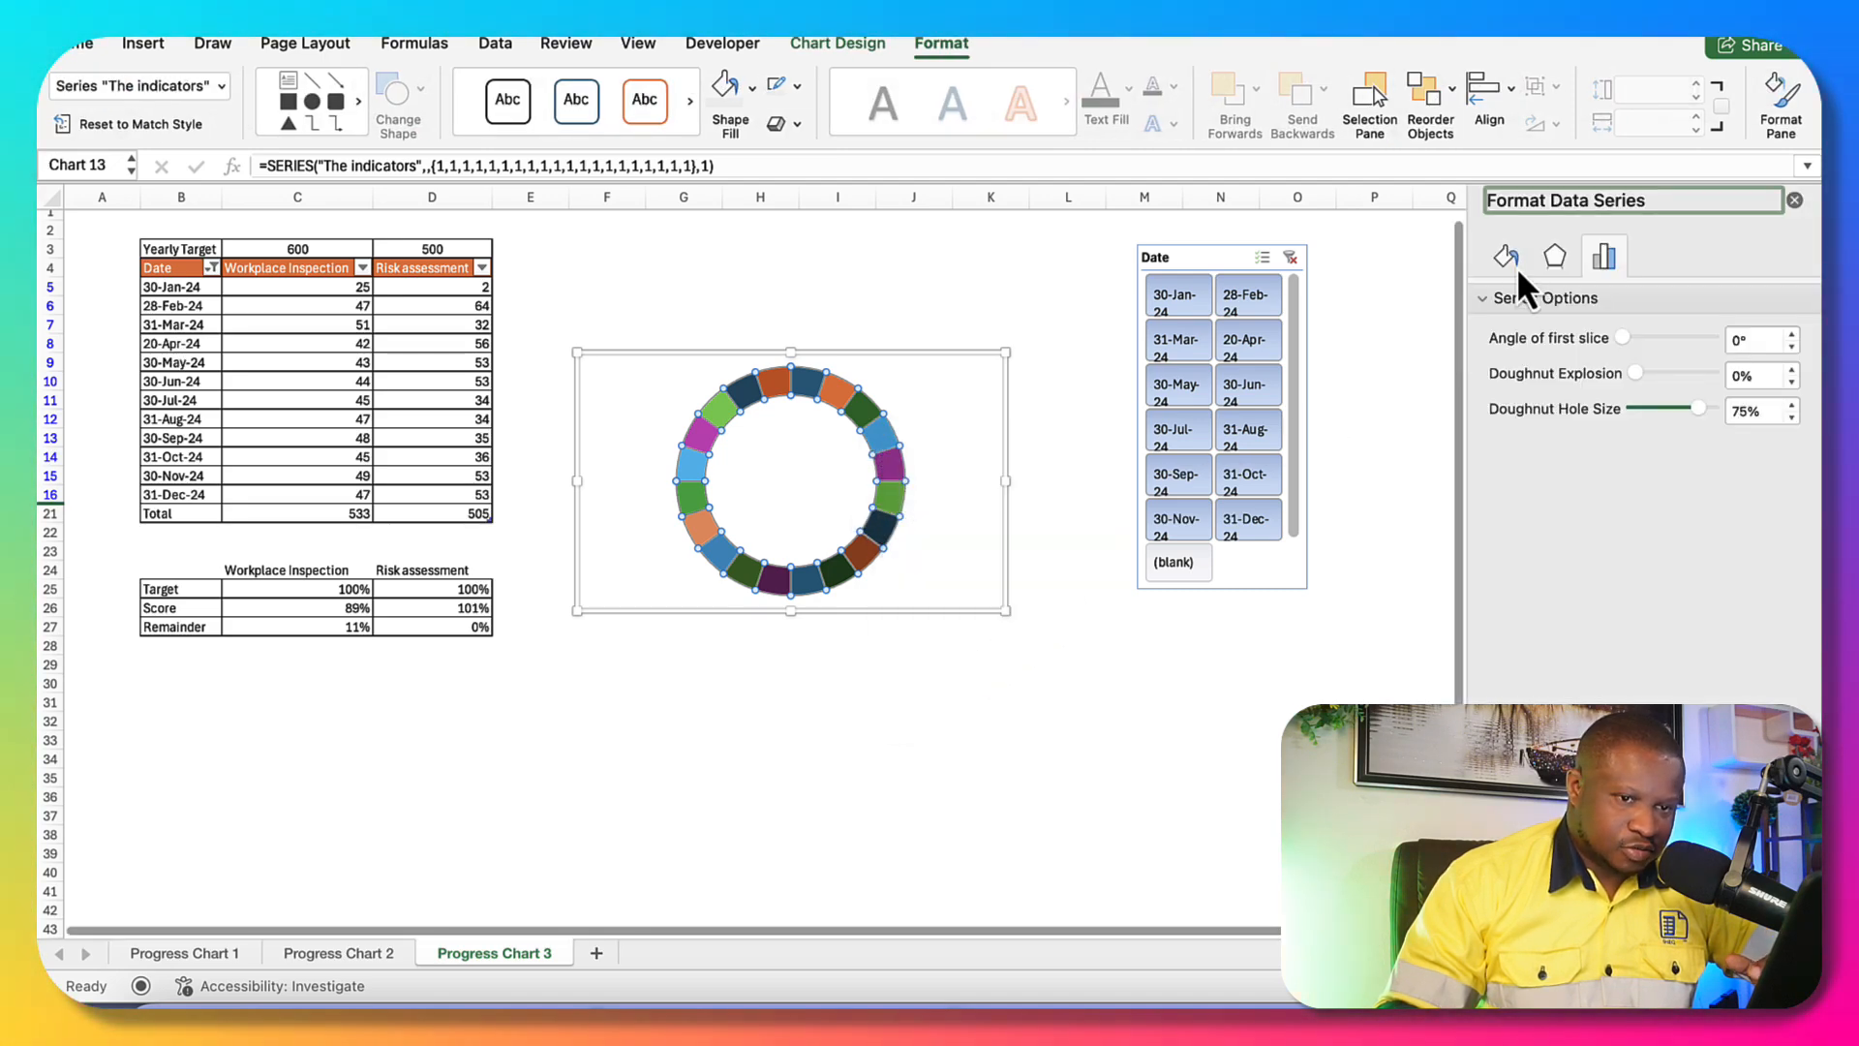
left_click(1509, 259)
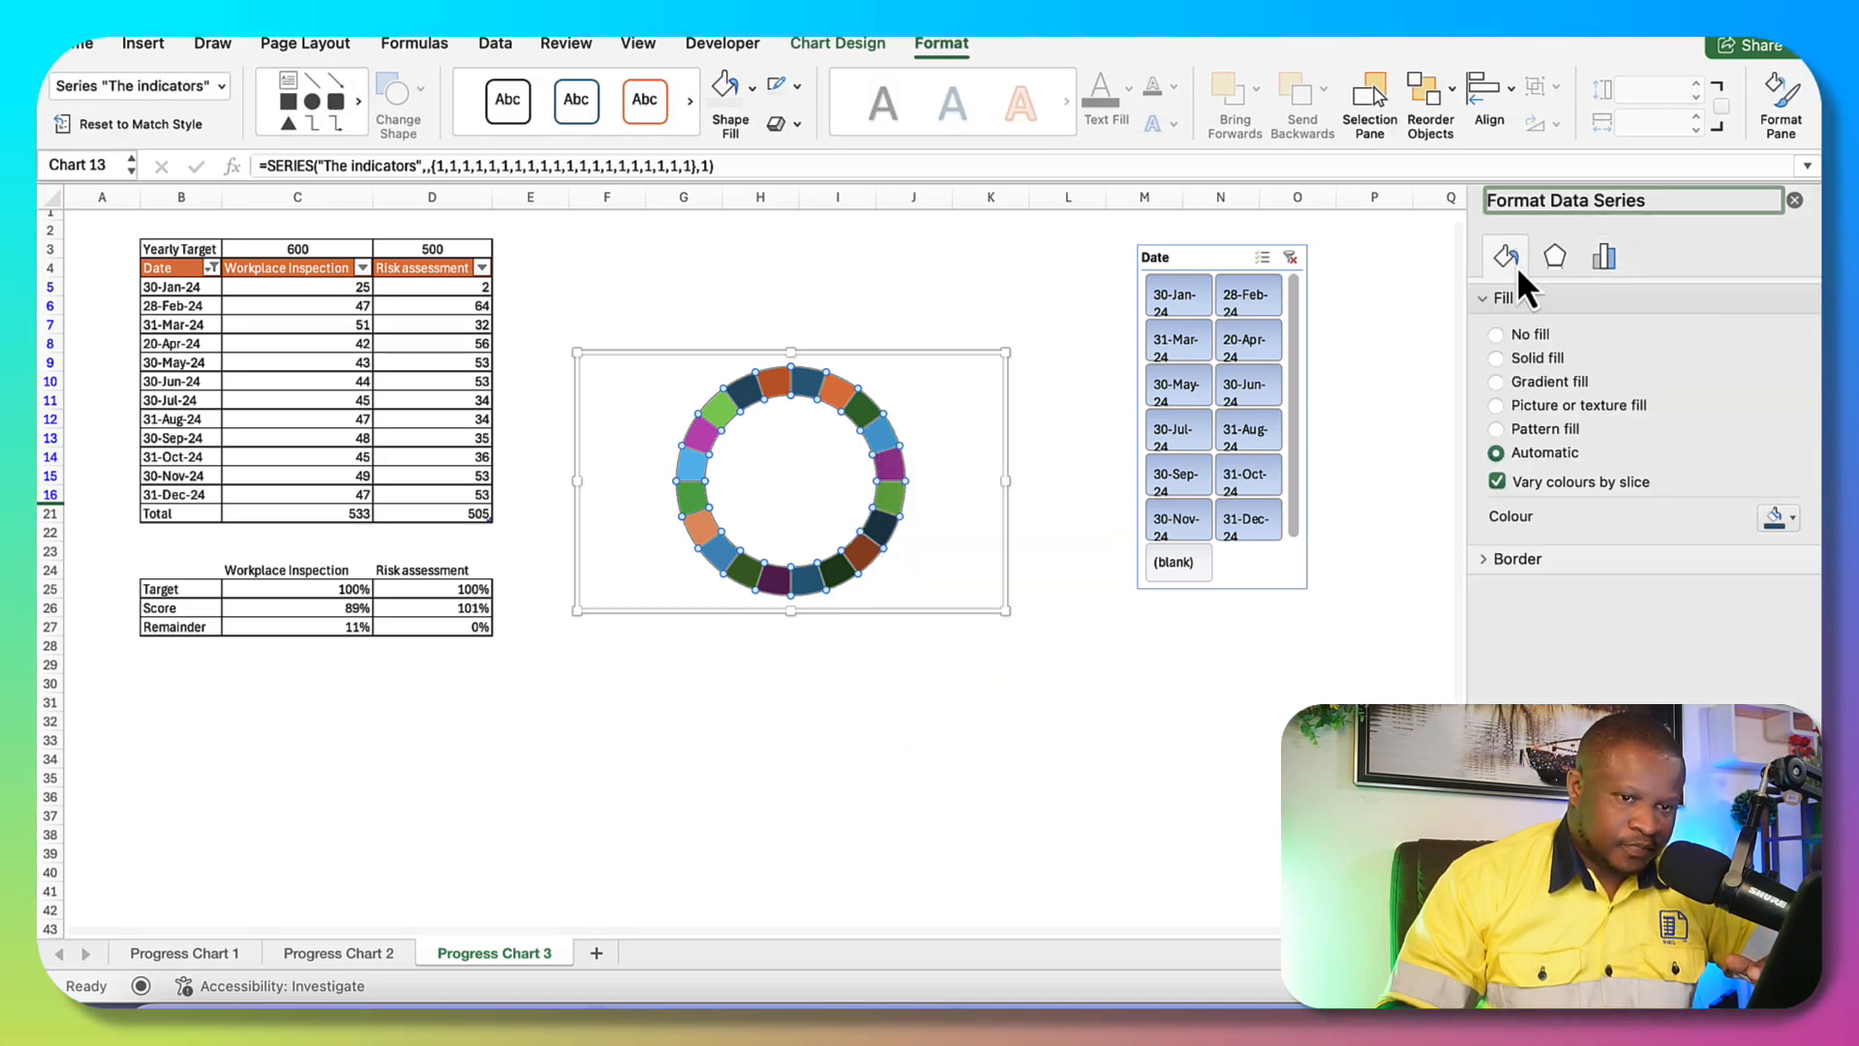
left_click(1782, 518)
left_click(1497, 360)
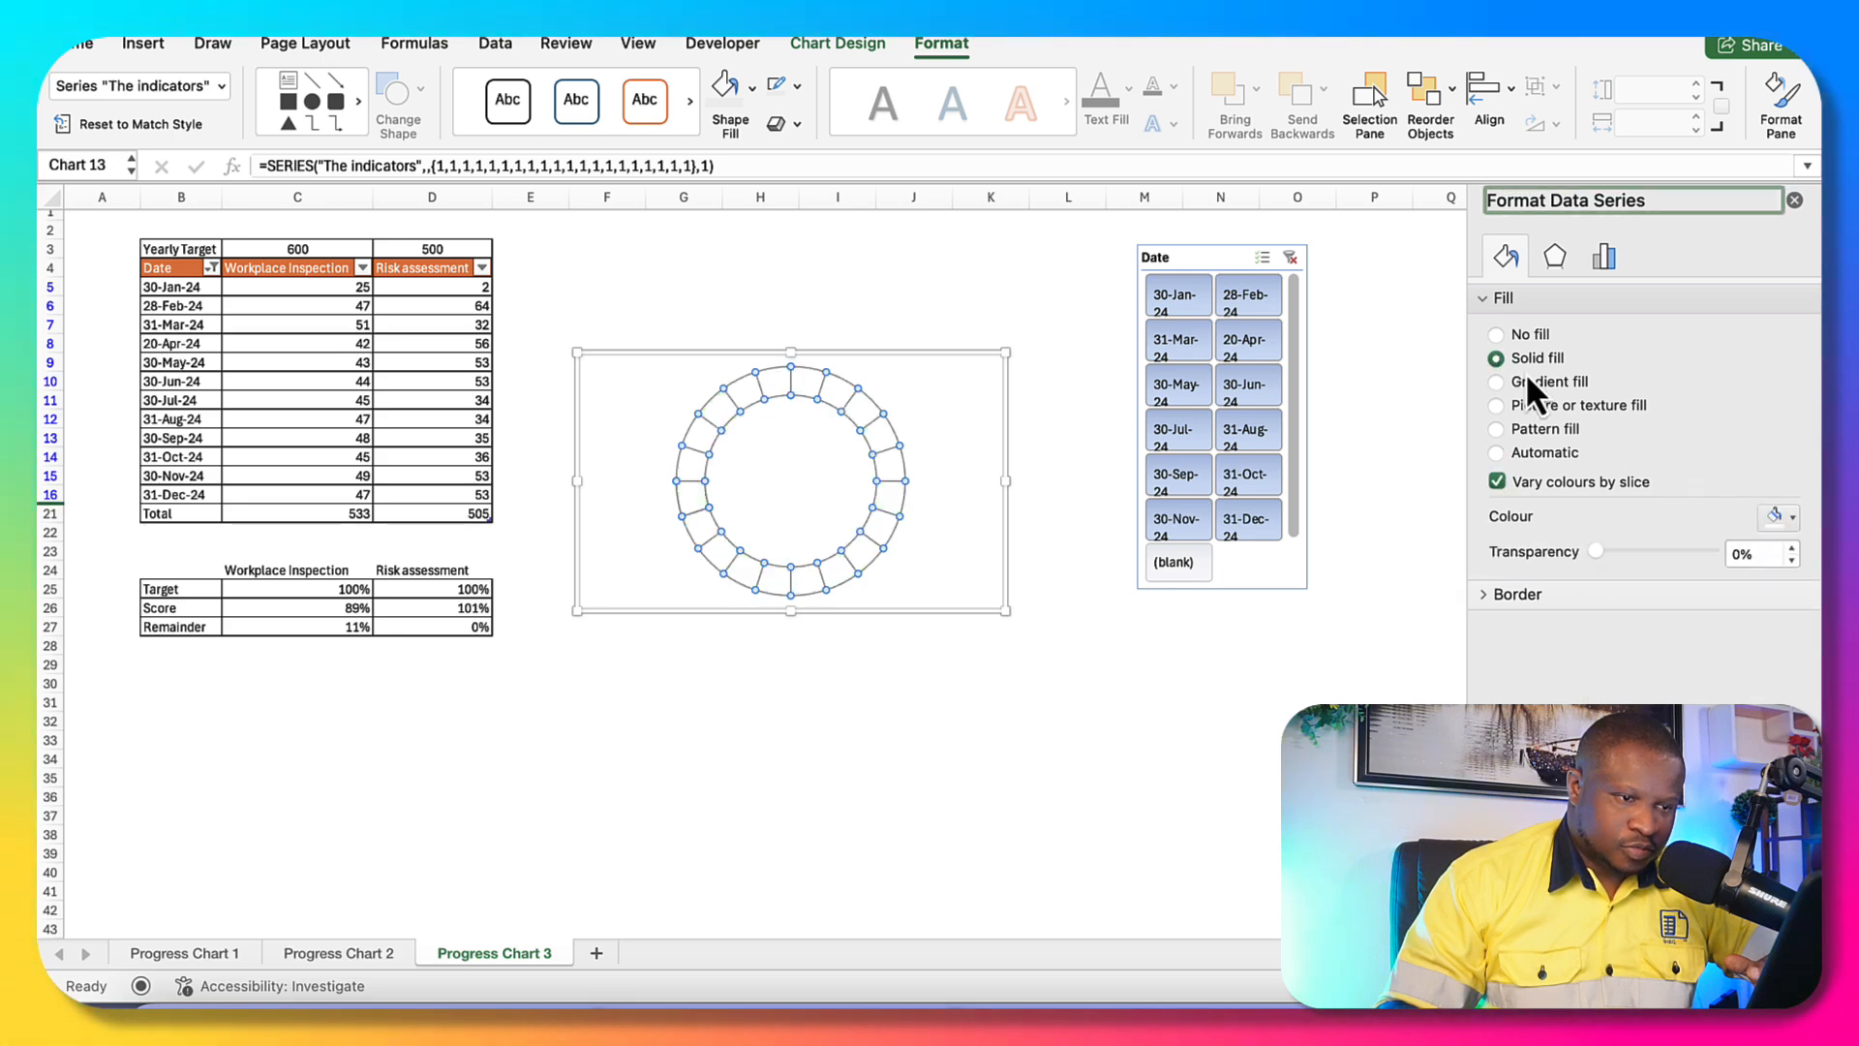
left_click(1785, 518)
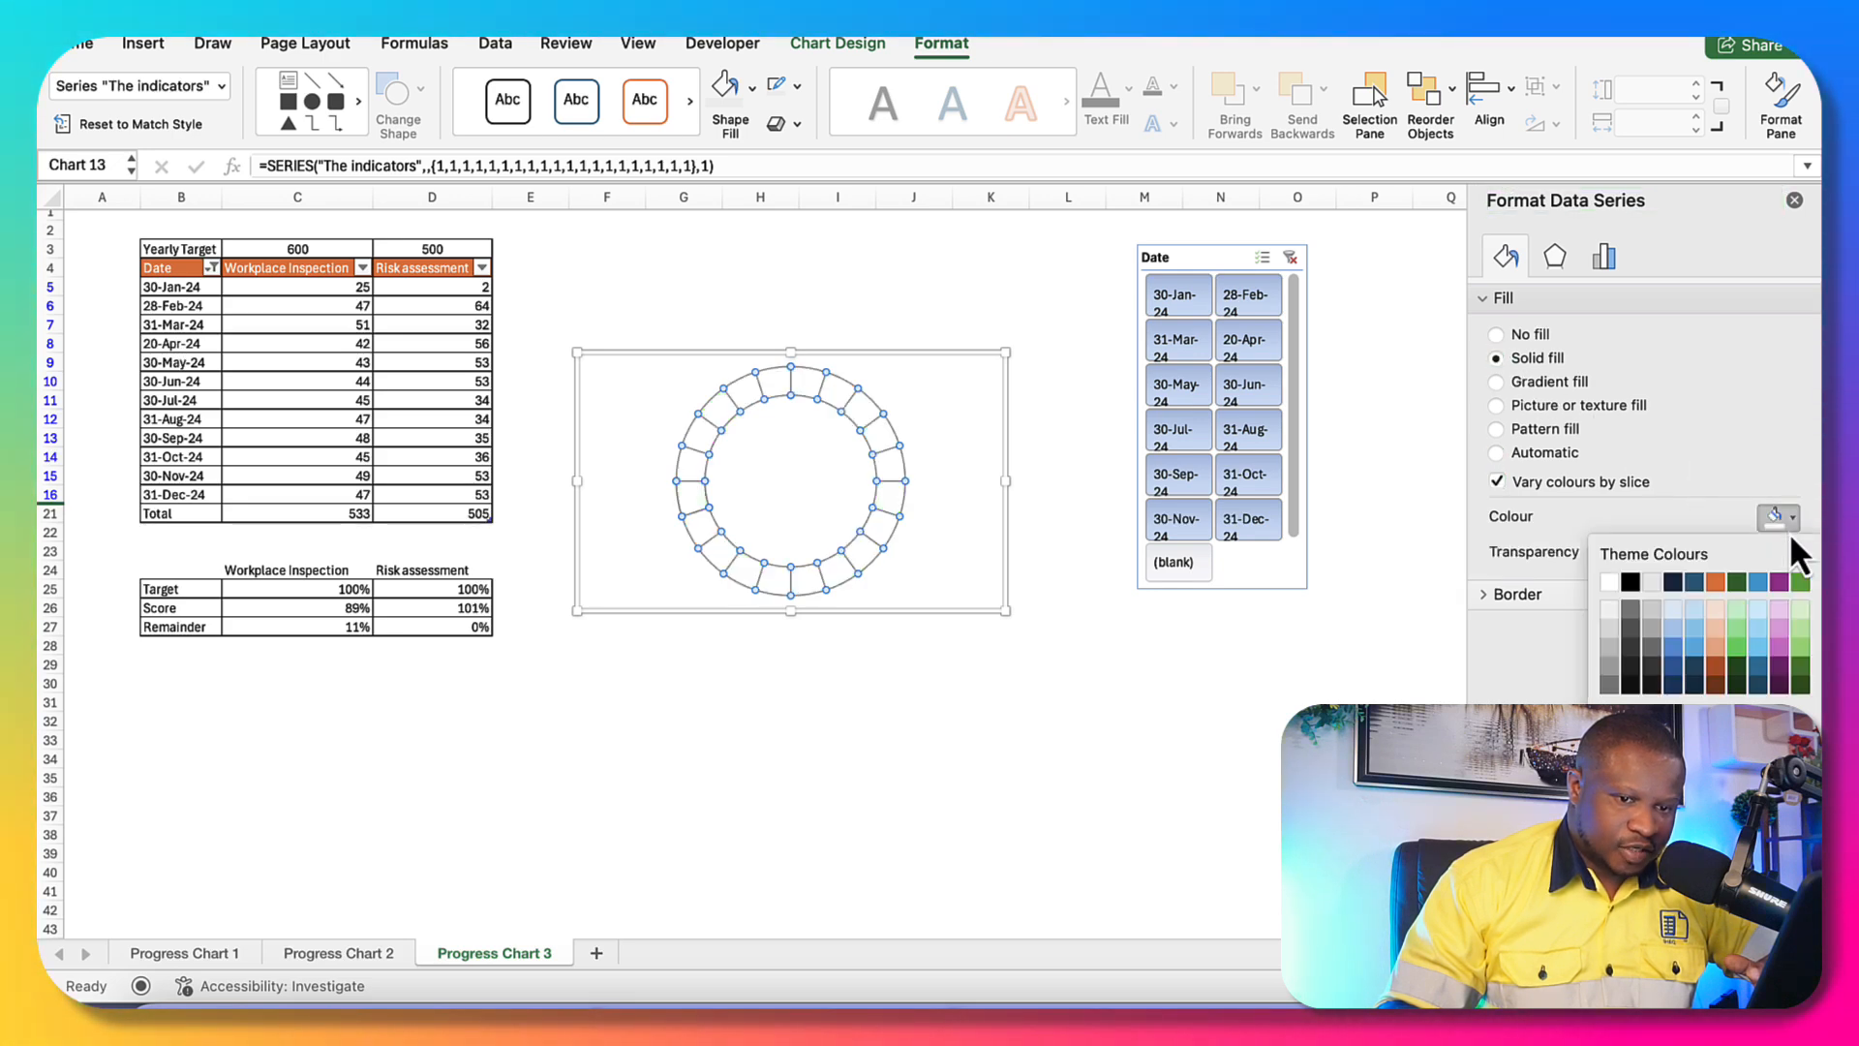
left_click(1714, 582)
left_click(1218, 720)
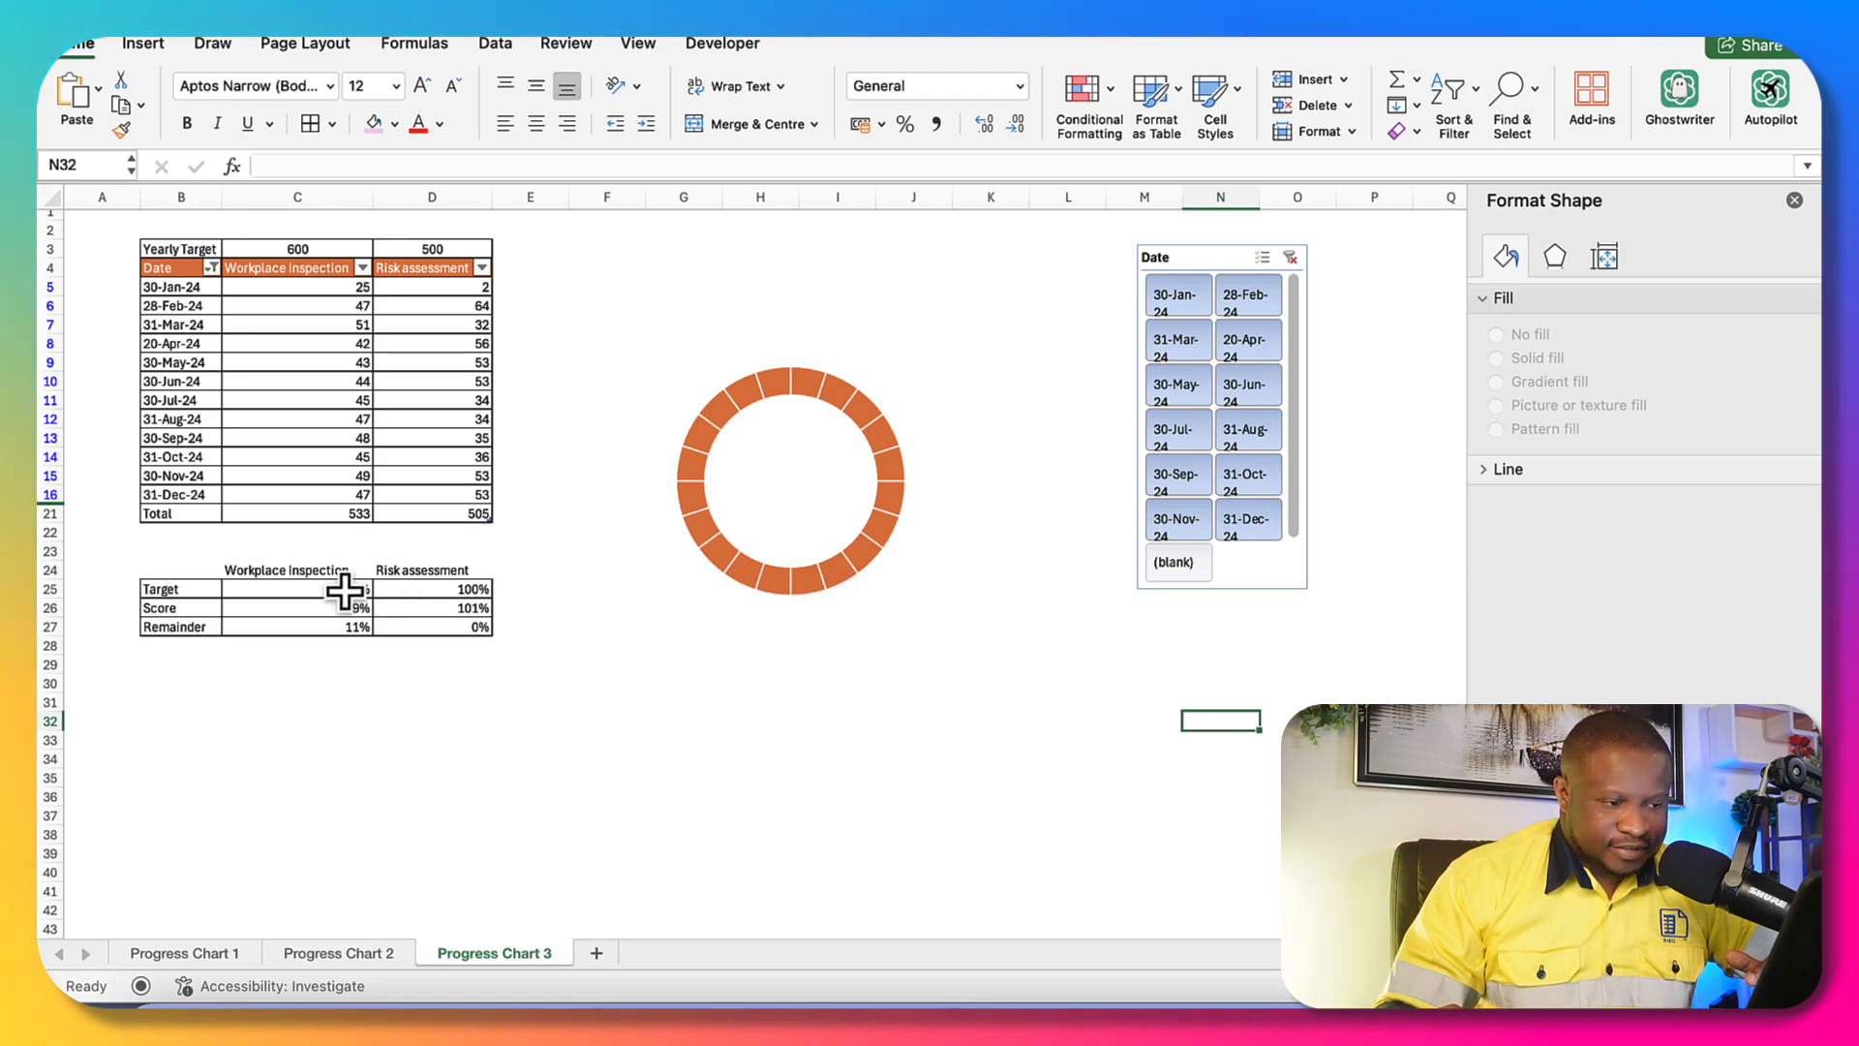
left_click_drag(345, 591, 343, 624)
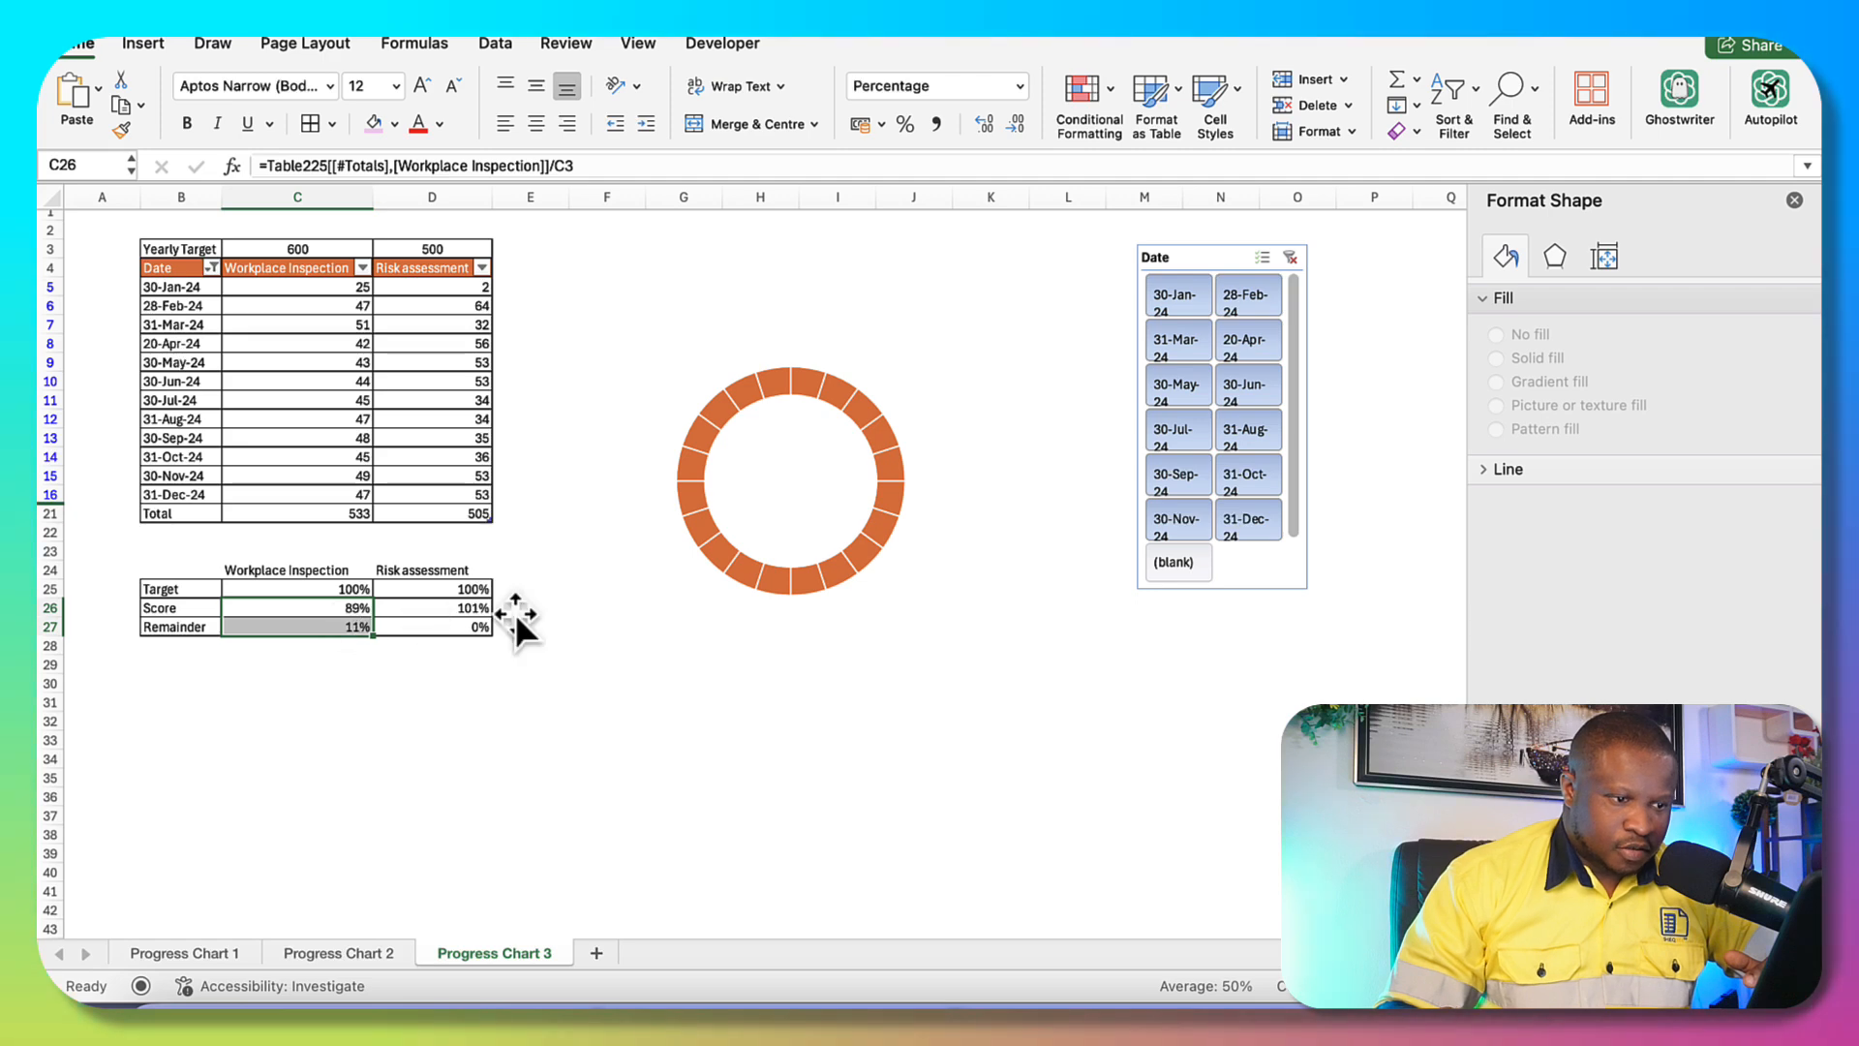
left_click(759, 592)
left_click(707, 667)
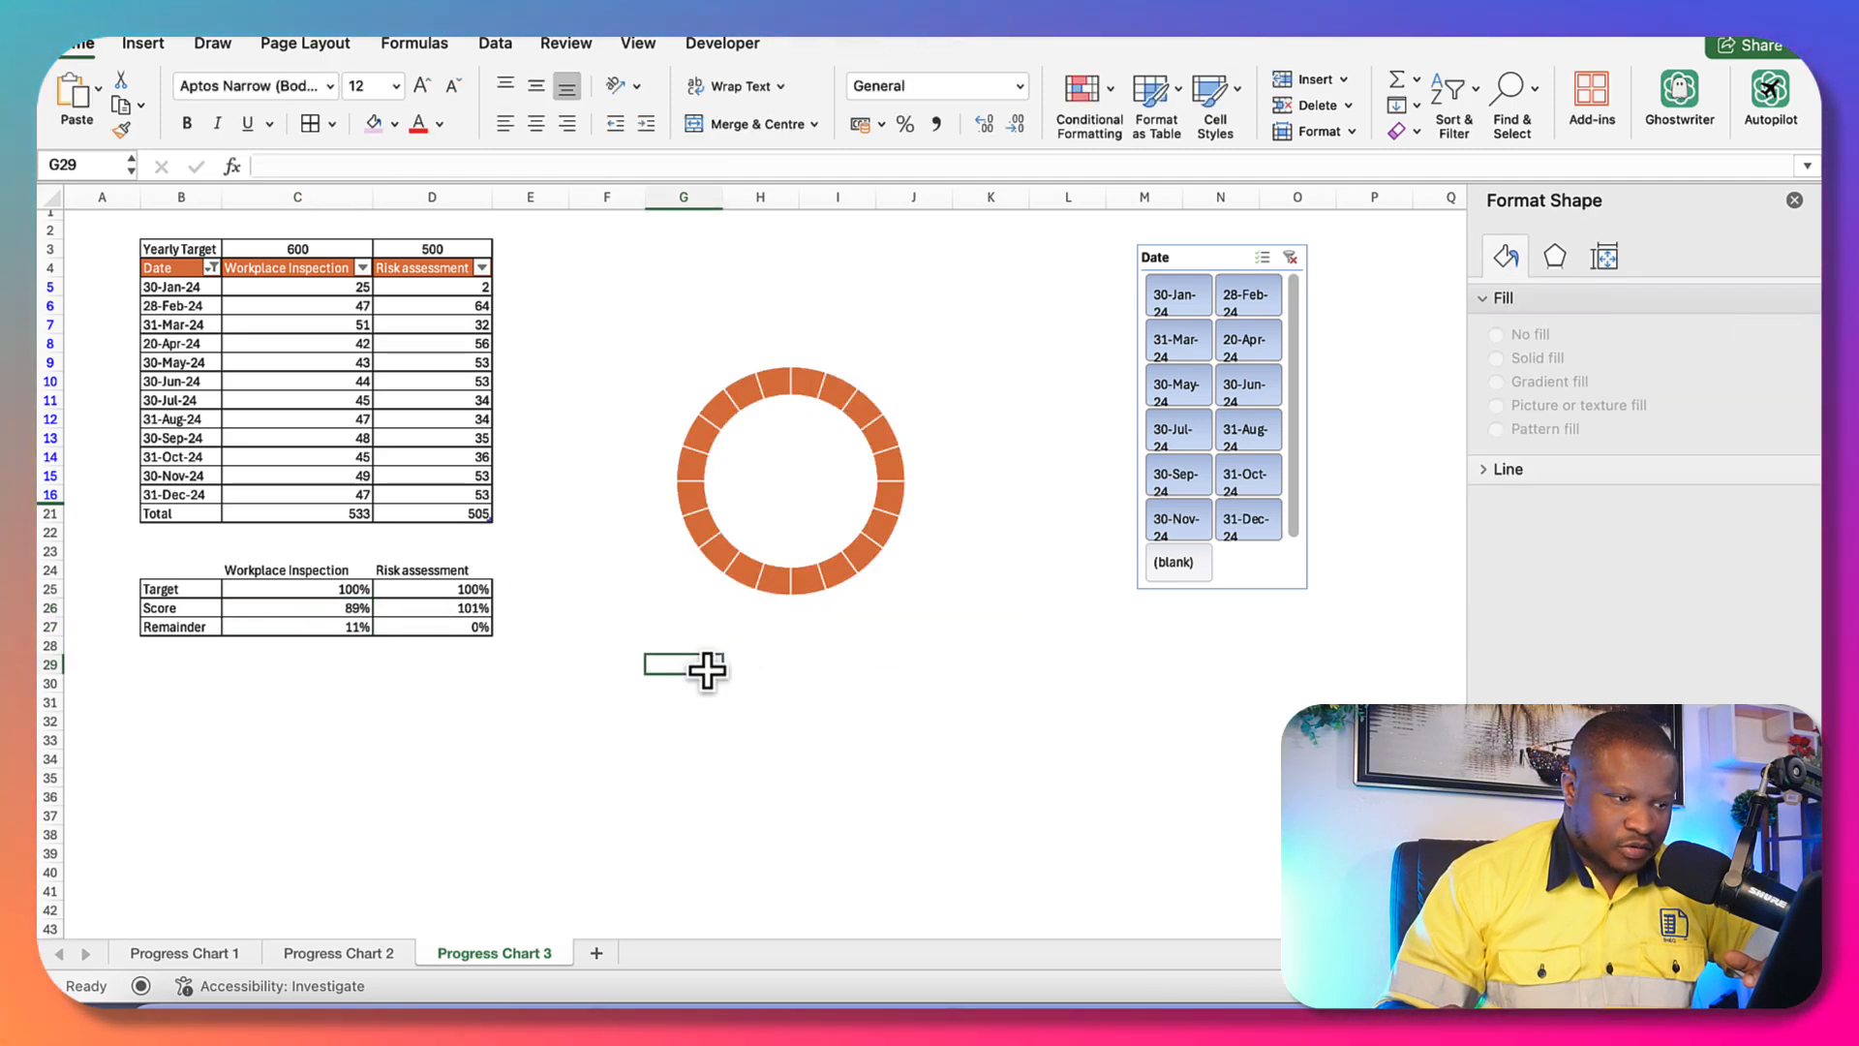
left_click(789, 581)
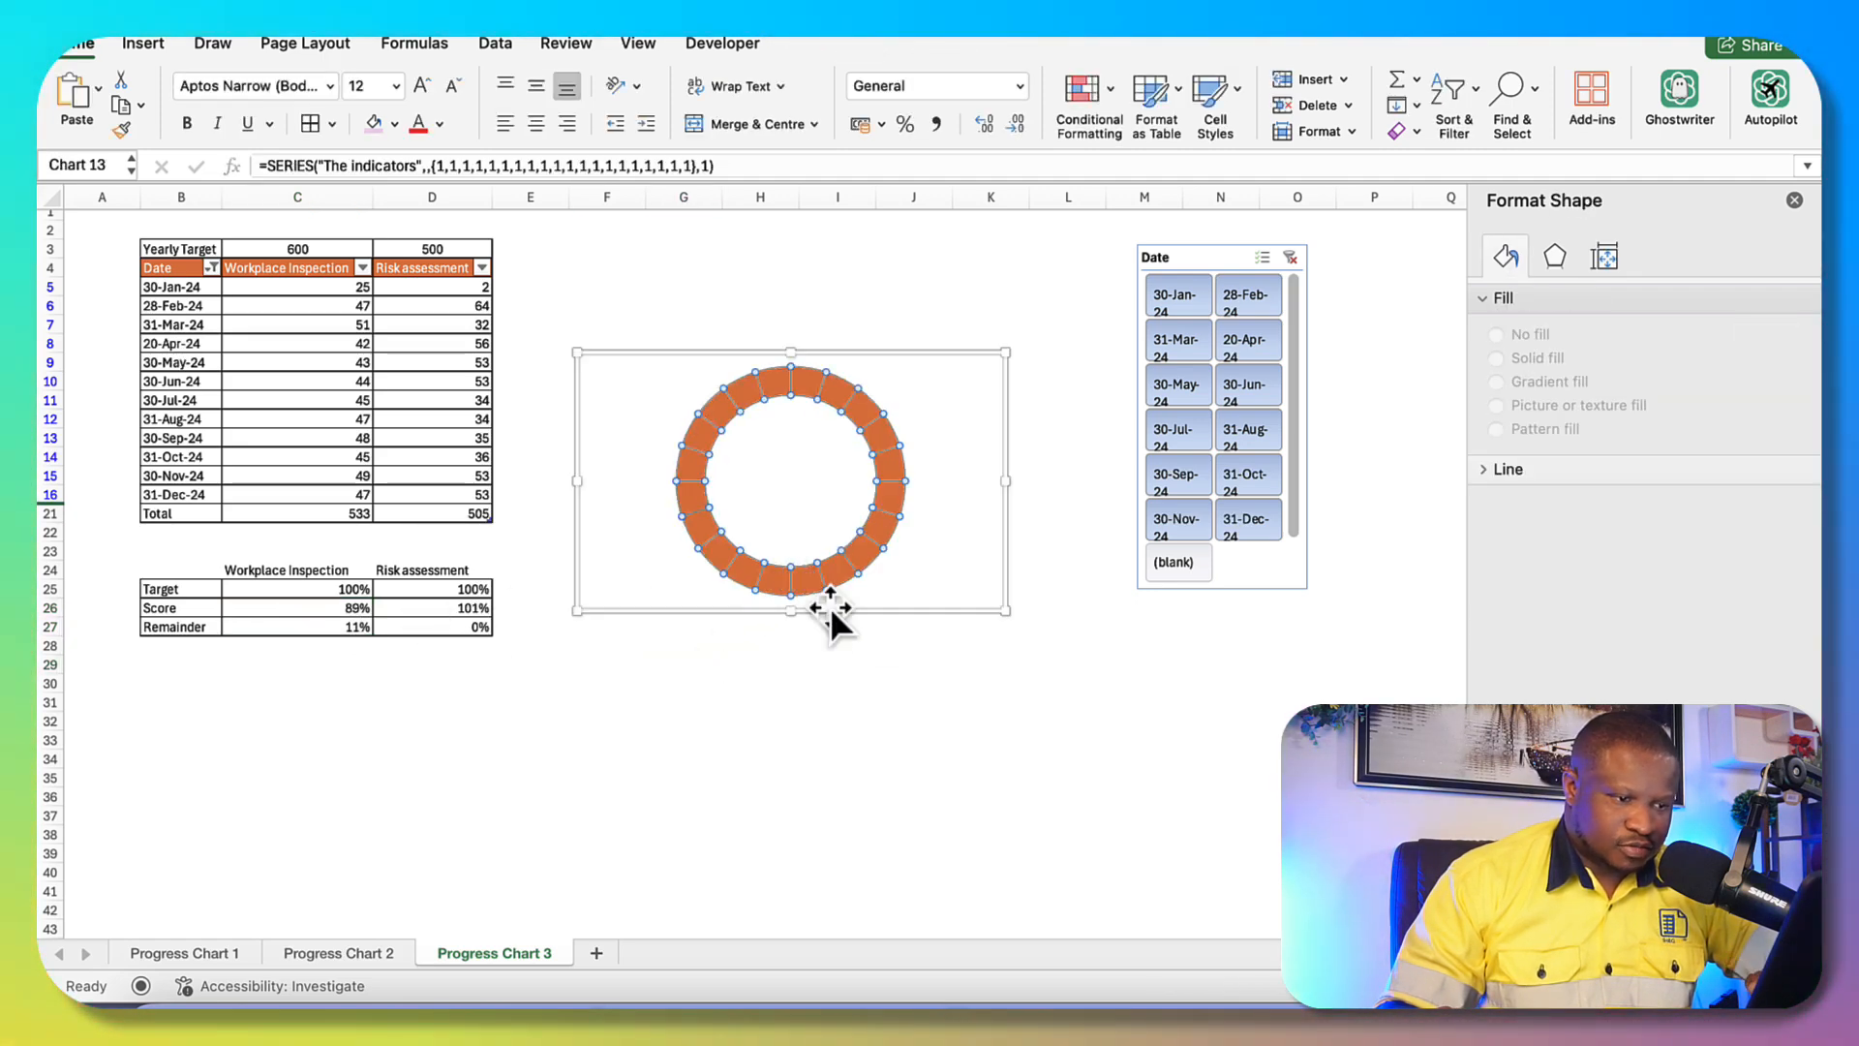
left_click(831, 612)
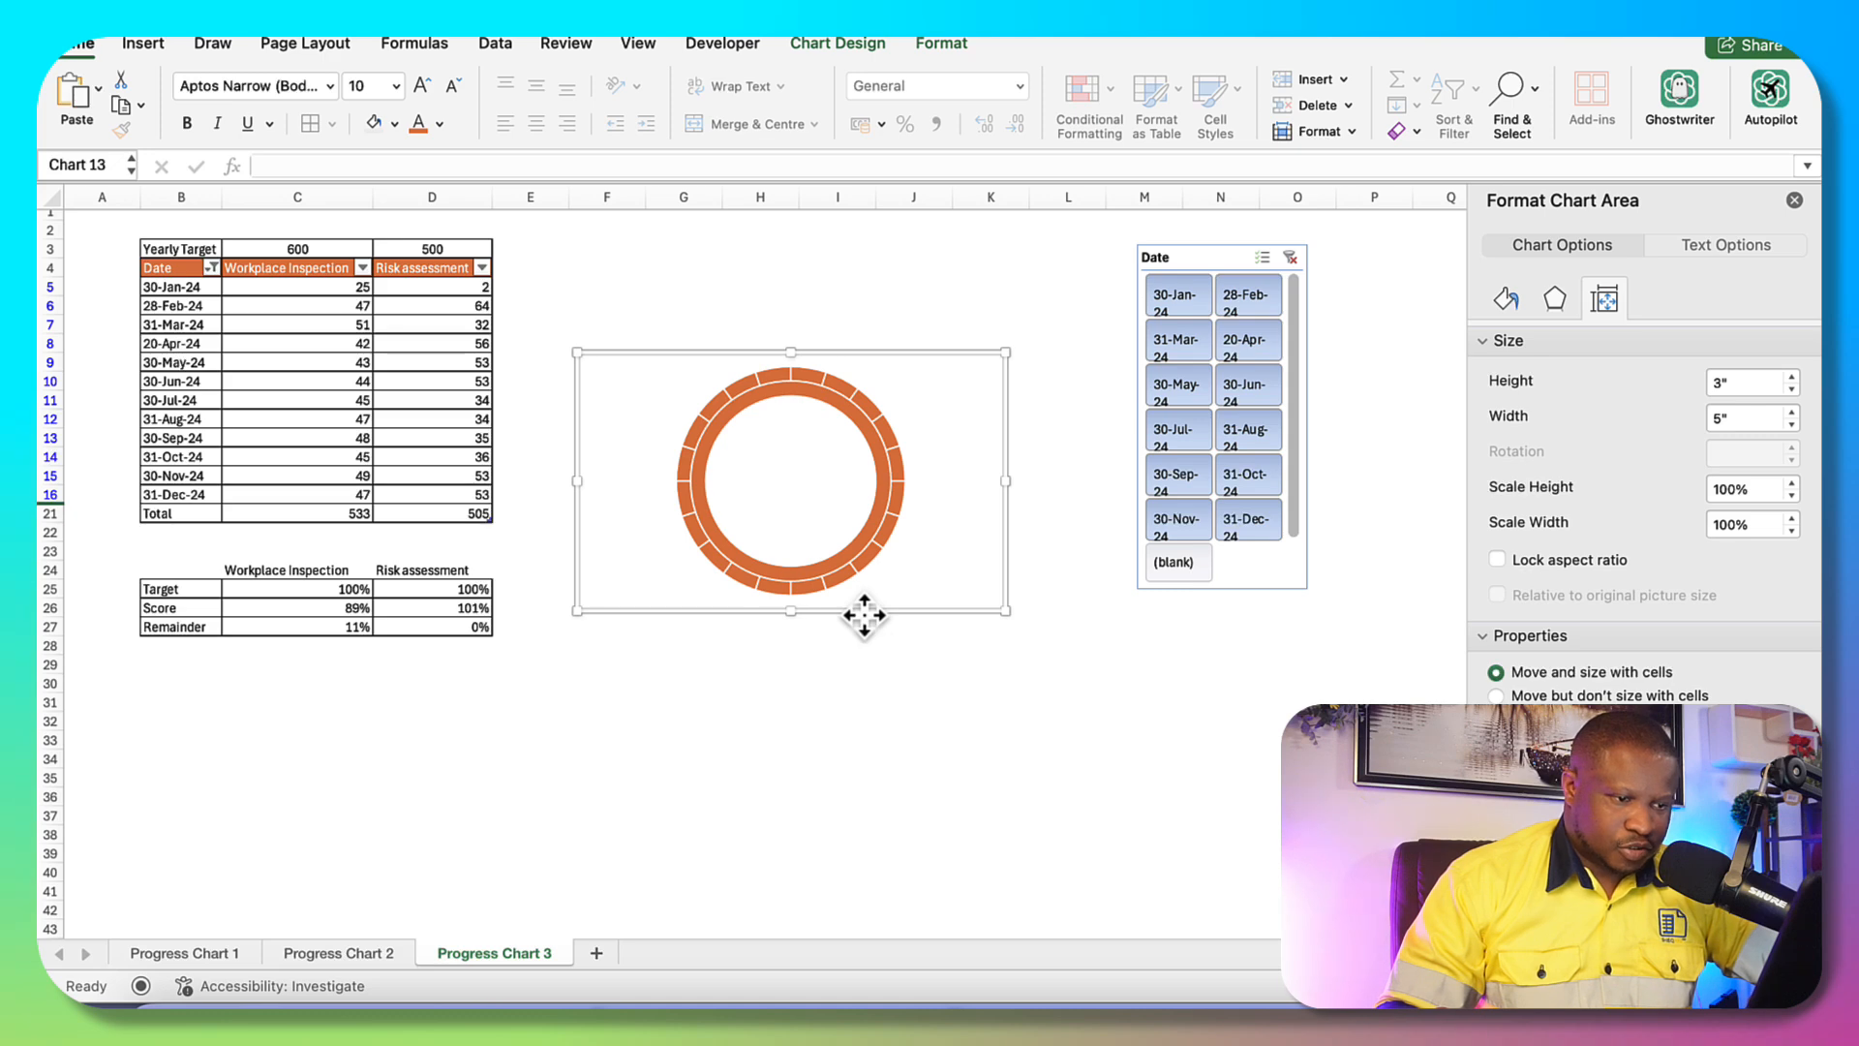
key("super+c")
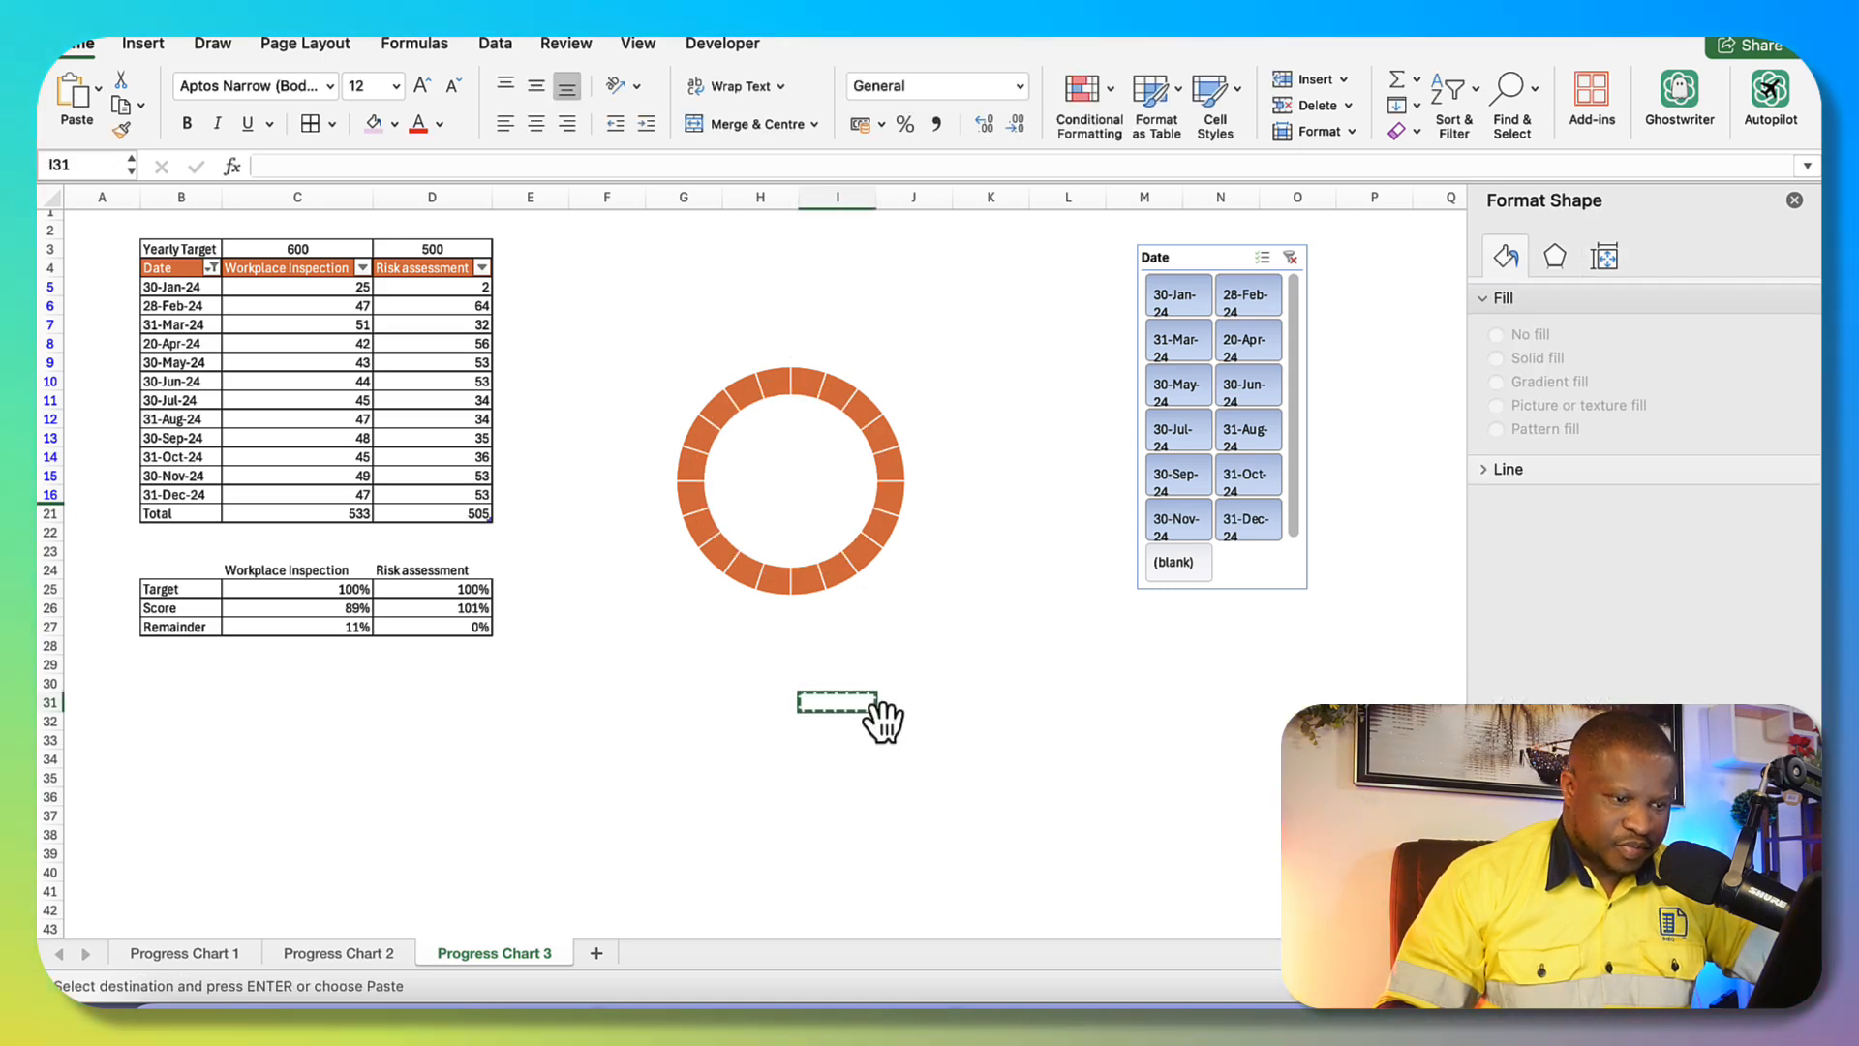
left_click(830, 593)
left_click(834, 620)
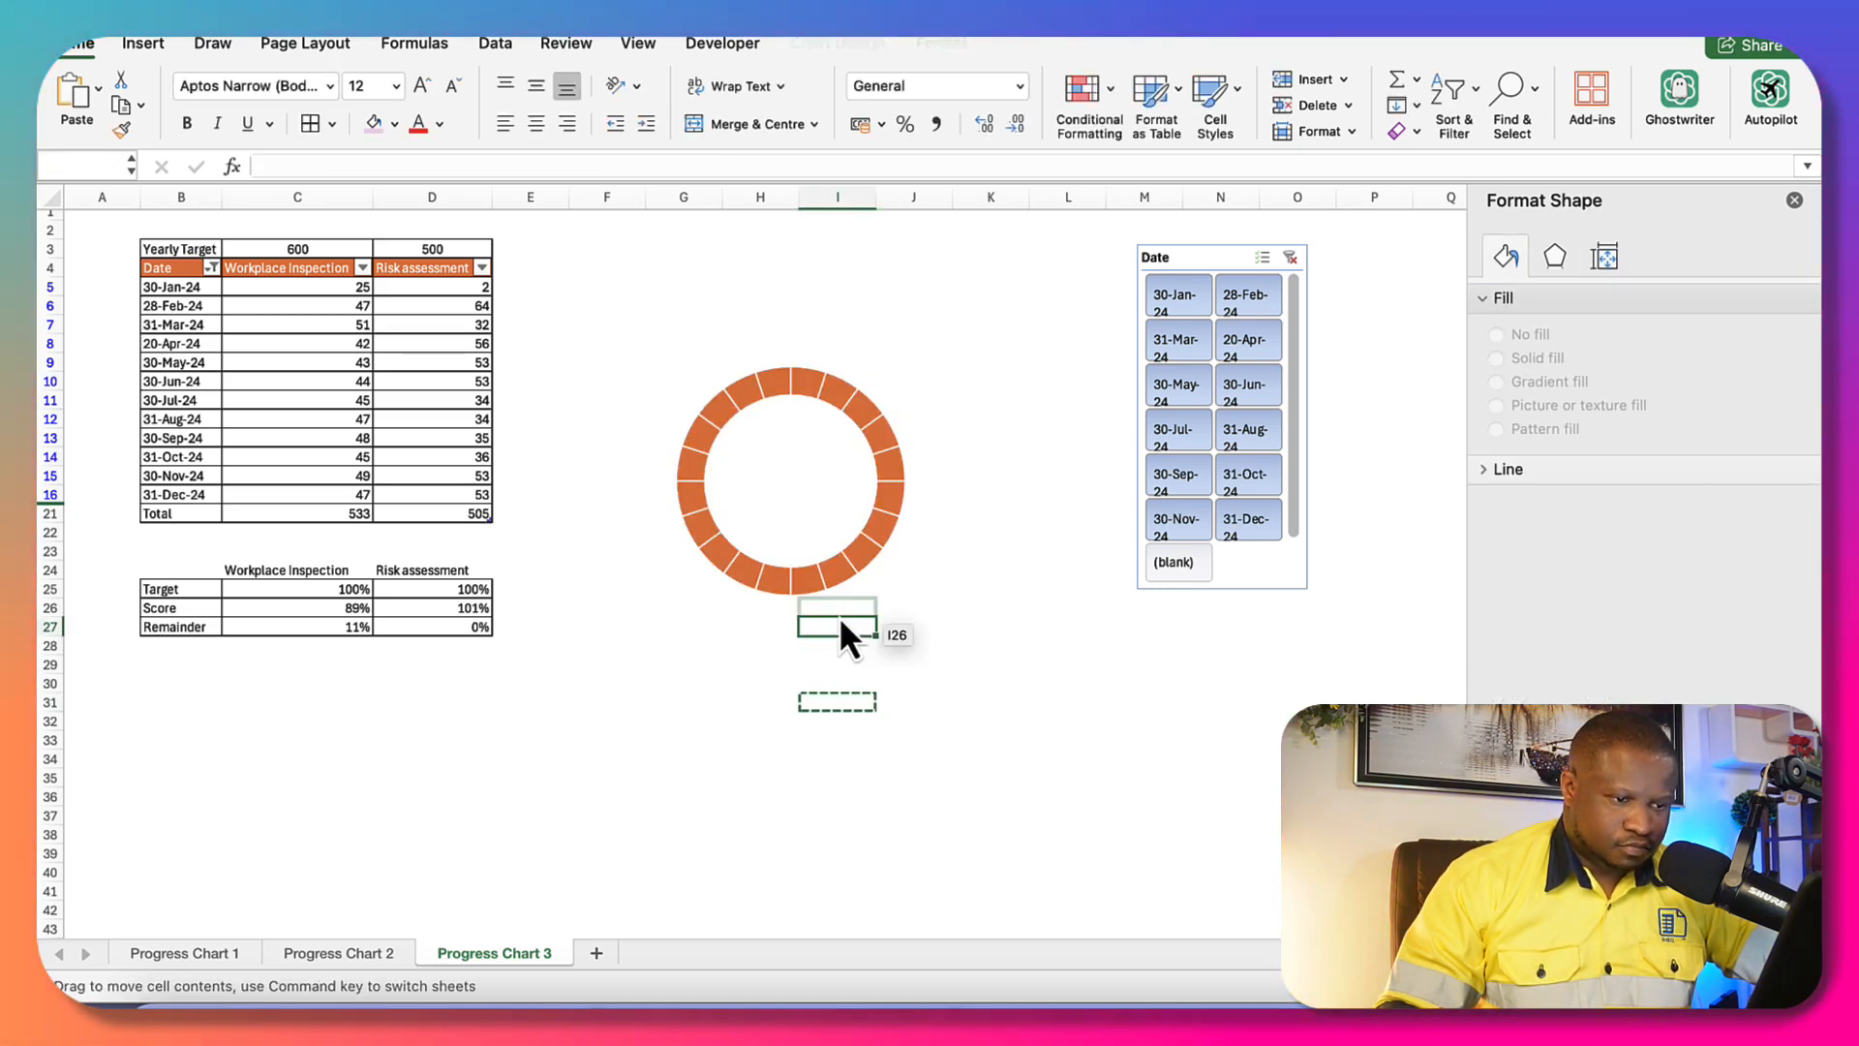
- Duplicate the orange doughnut chart and place the copy below the Target, Score and Remainder table
left_click(831, 579)
left_click(837, 612)
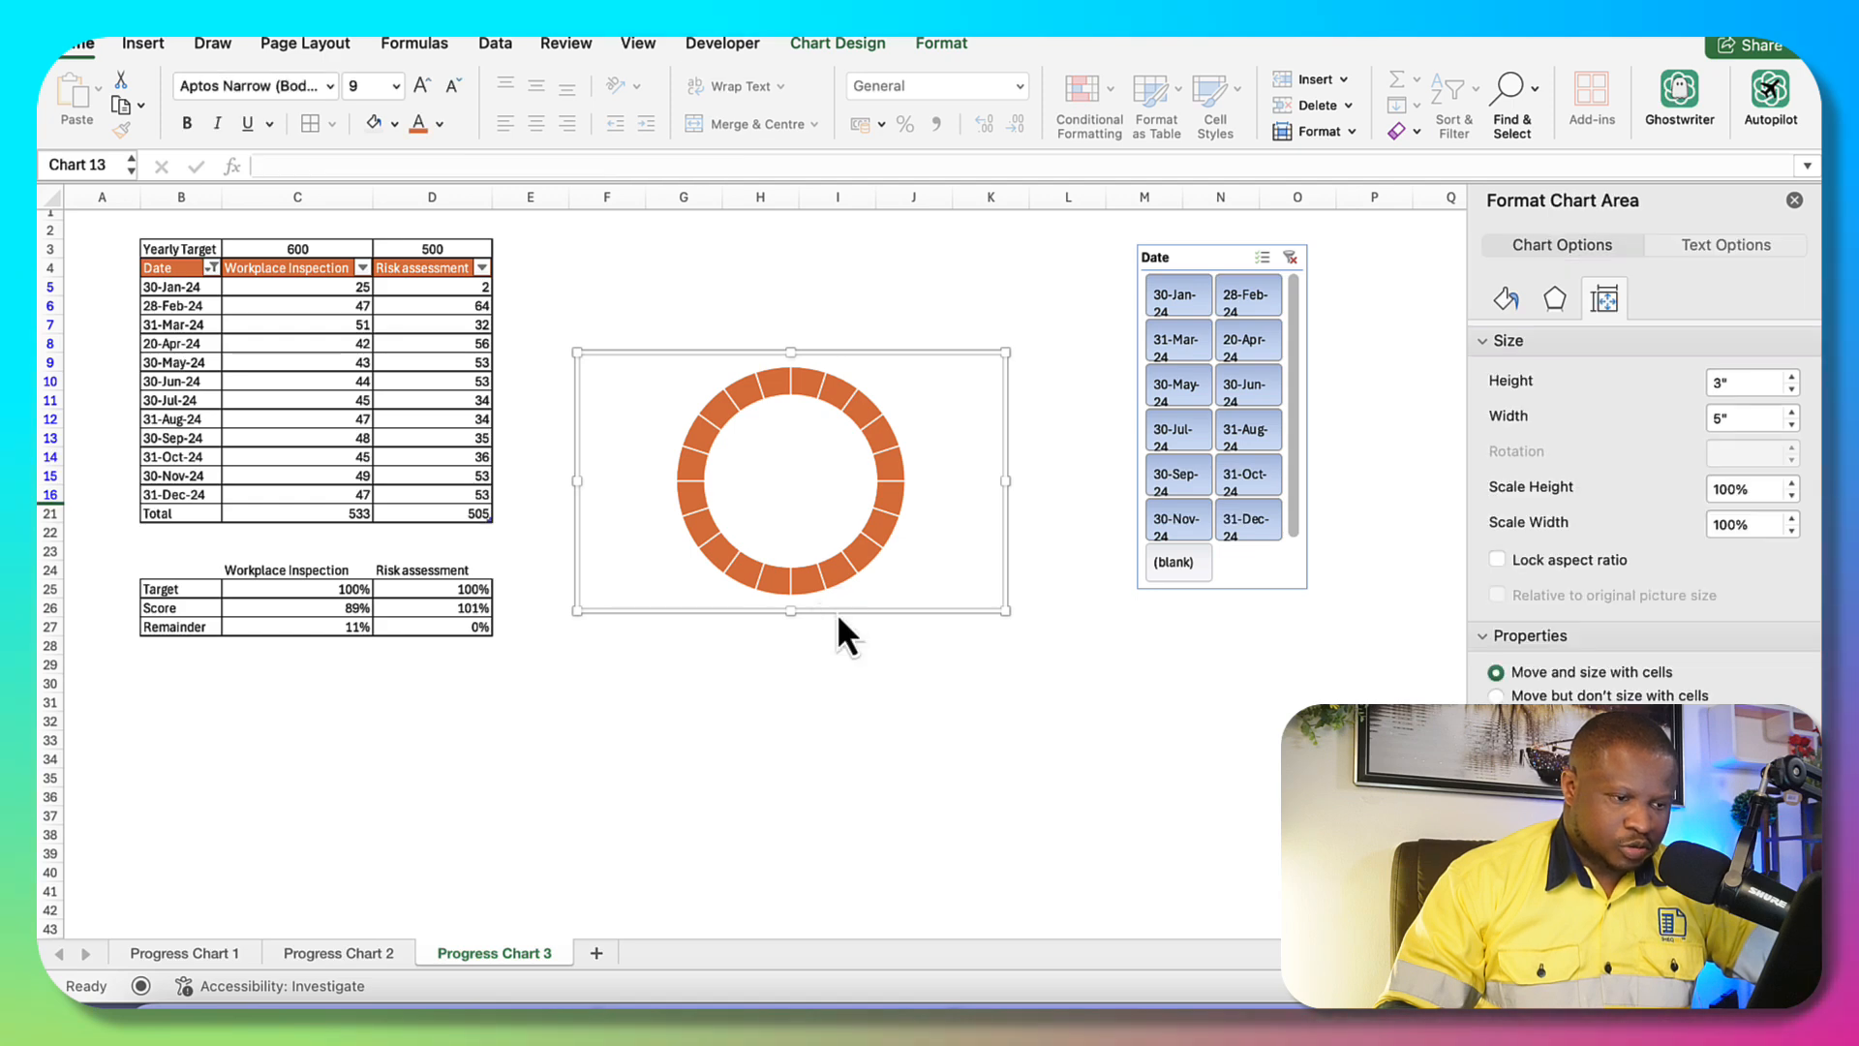
key("super+c")
key("super+v")
left_click_drag(921, 738, 218, 697)
left_click(768, 610)
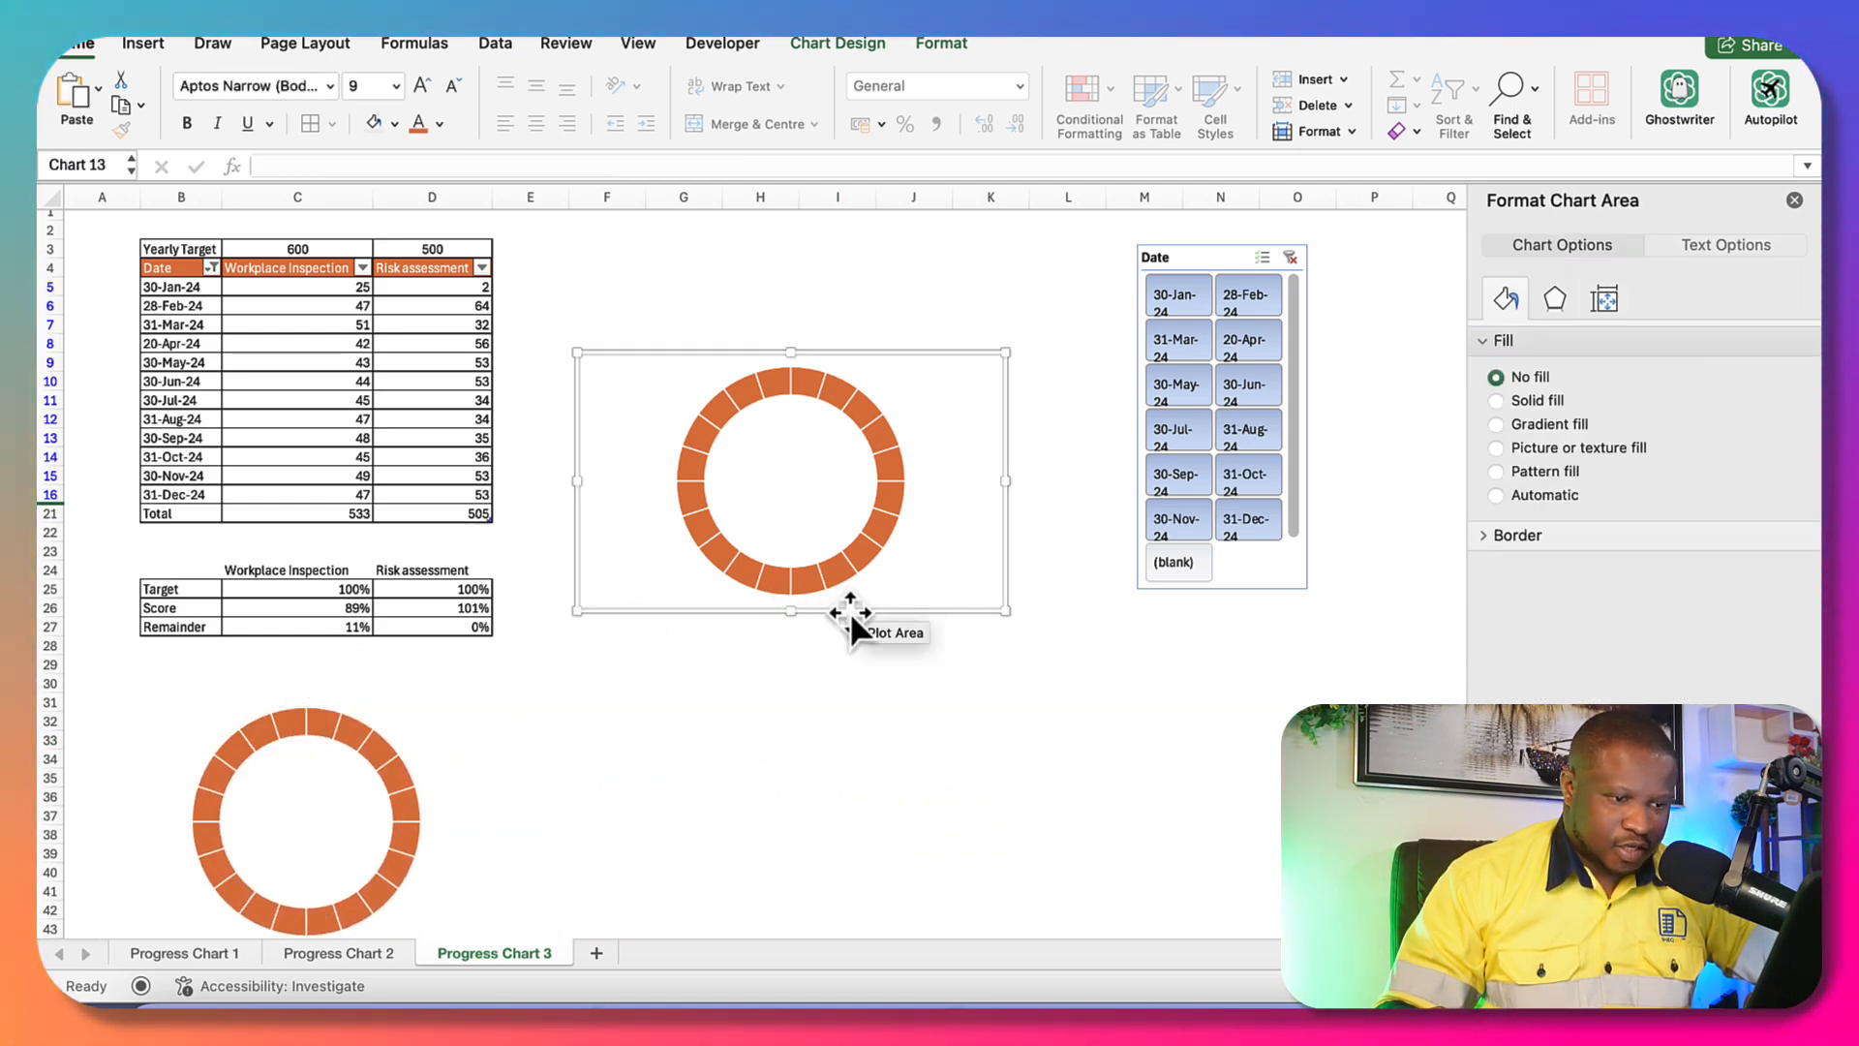
- Add a second series to the upper doughnut chart, using the Workplace Inspection Score and Remainder cells C26:C27 as its values
left_click_drag(846, 614, 876, 581)
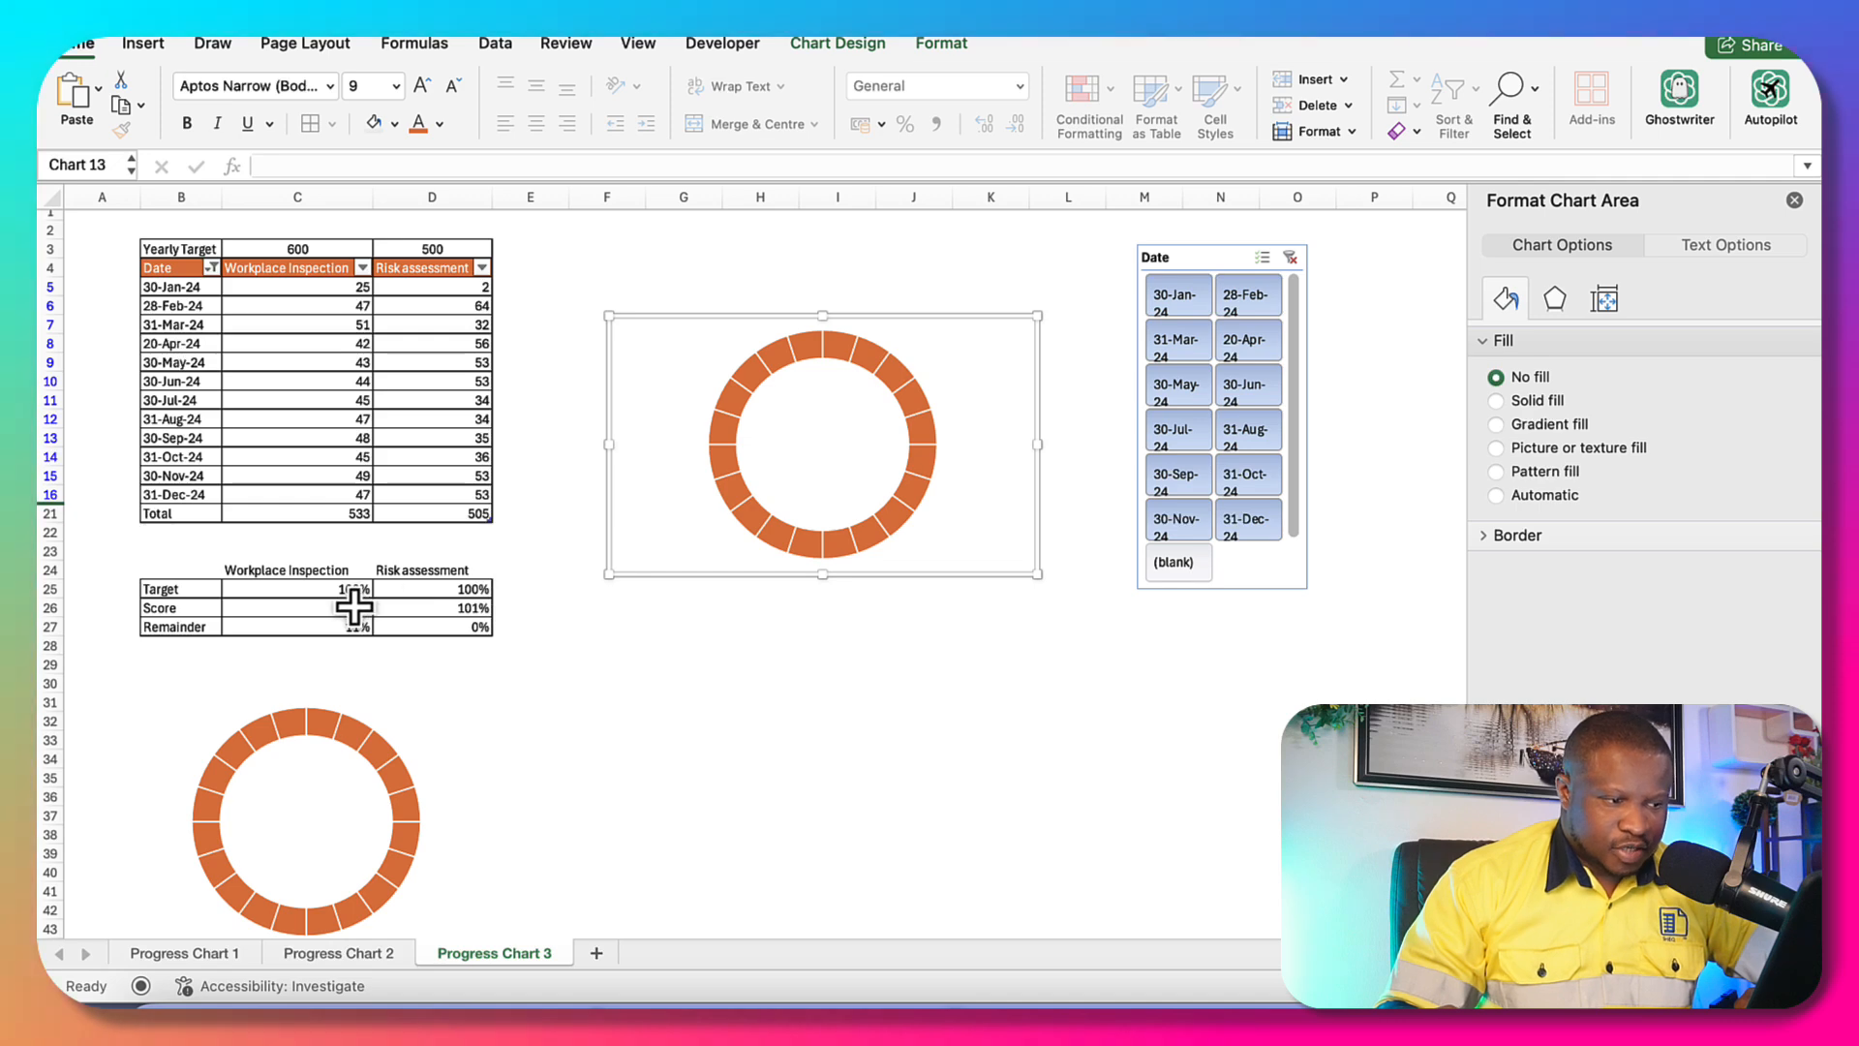
left_click_drag(353, 607, 354, 626)
right_click(821, 440)
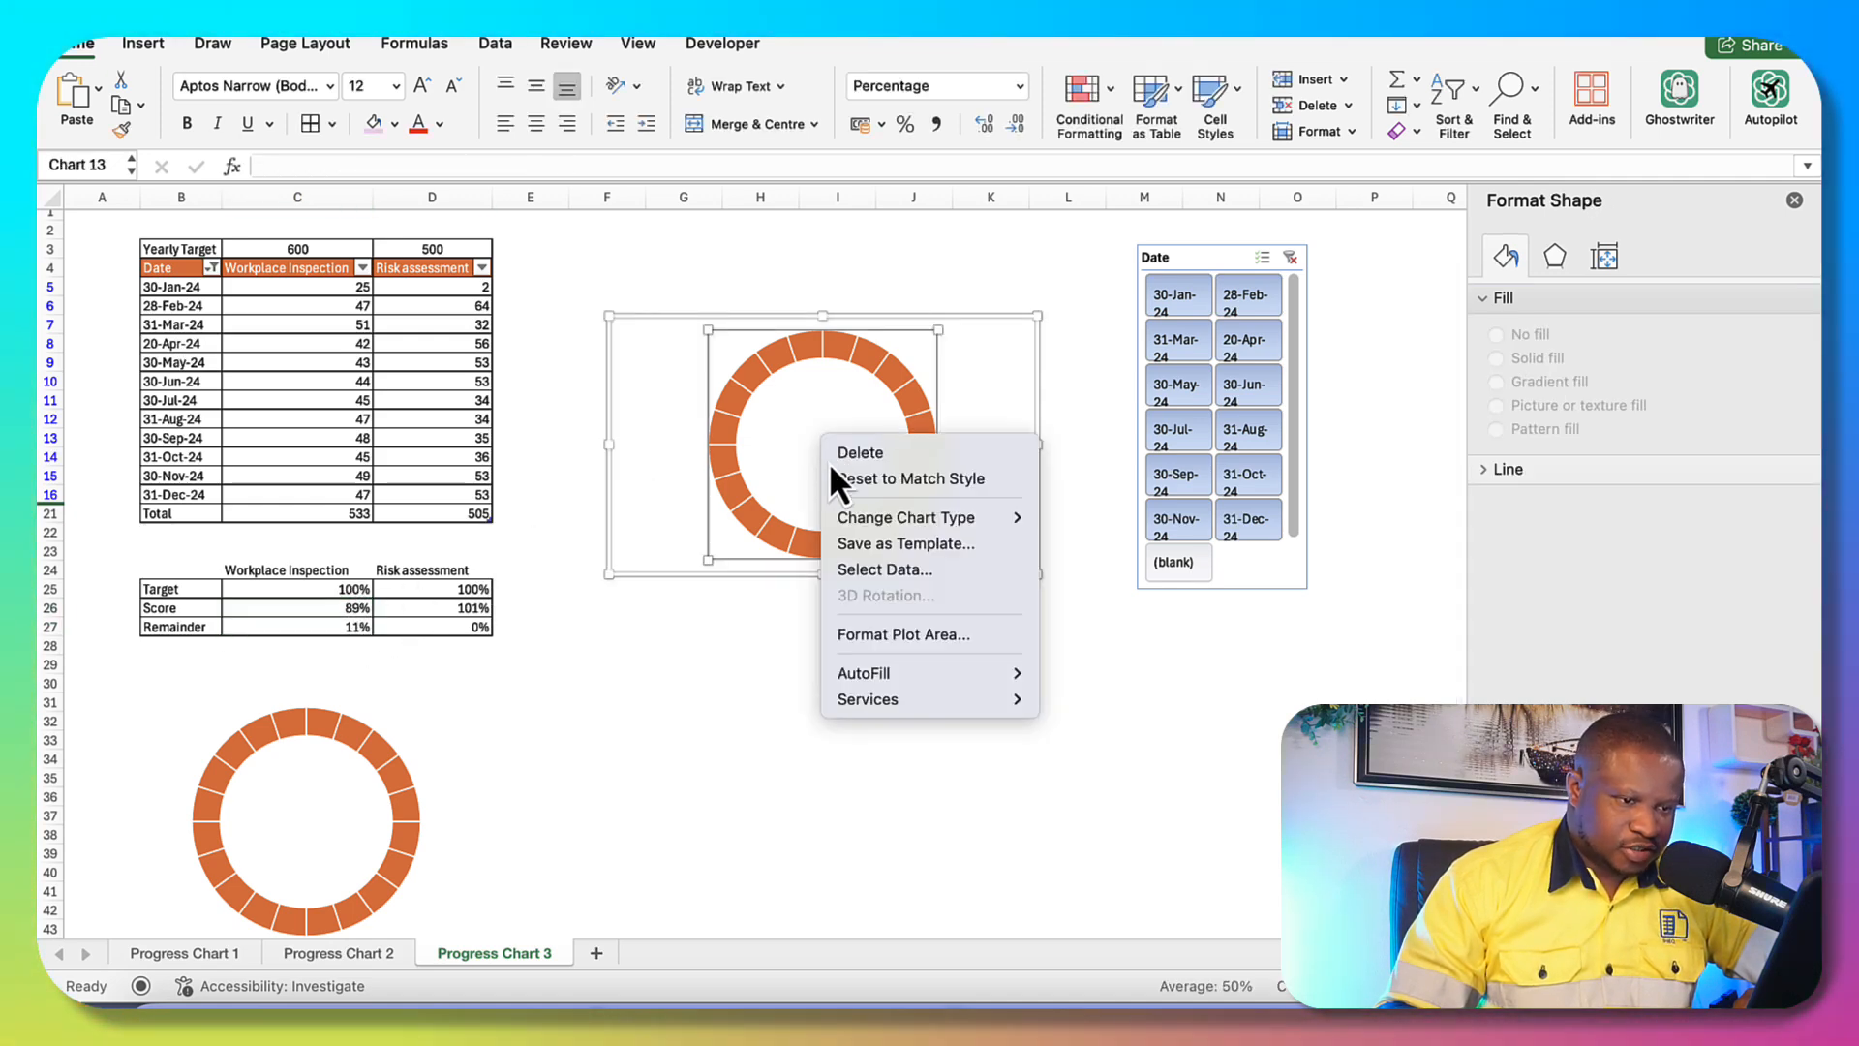
left_click(869, 581)
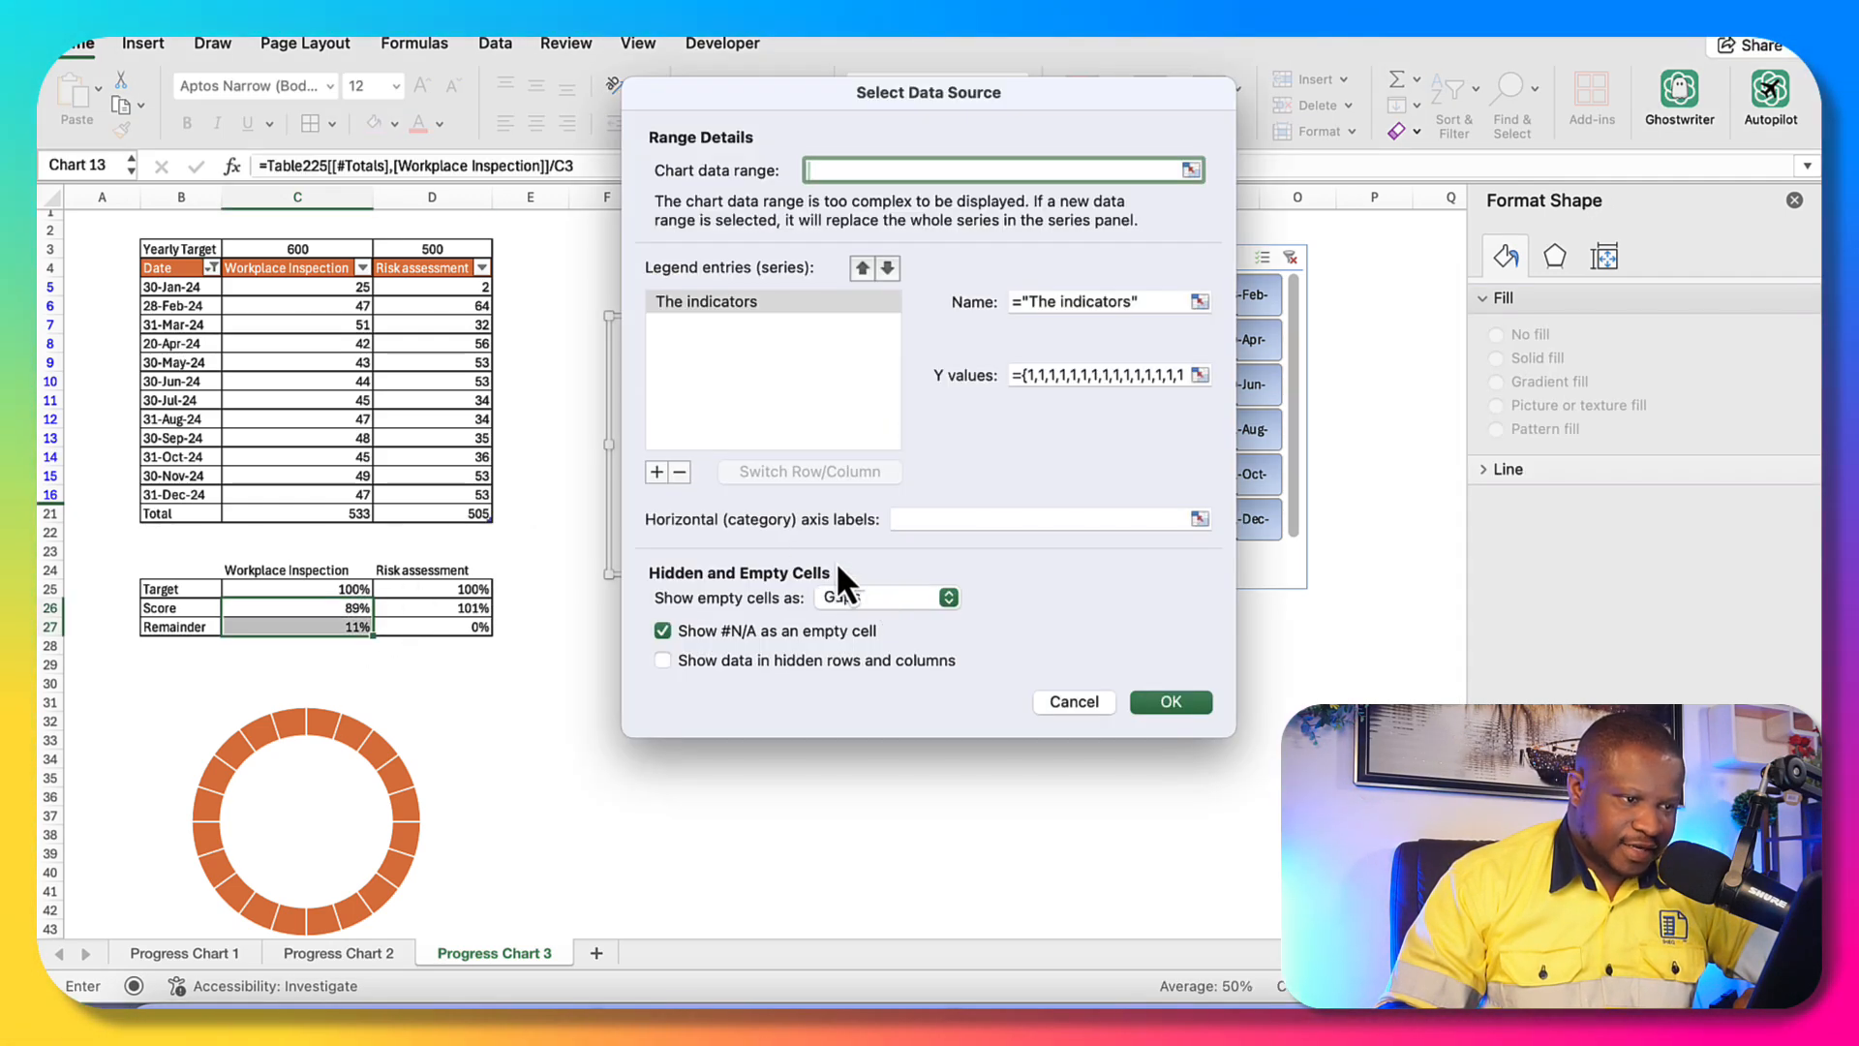
left_click(657, 472)
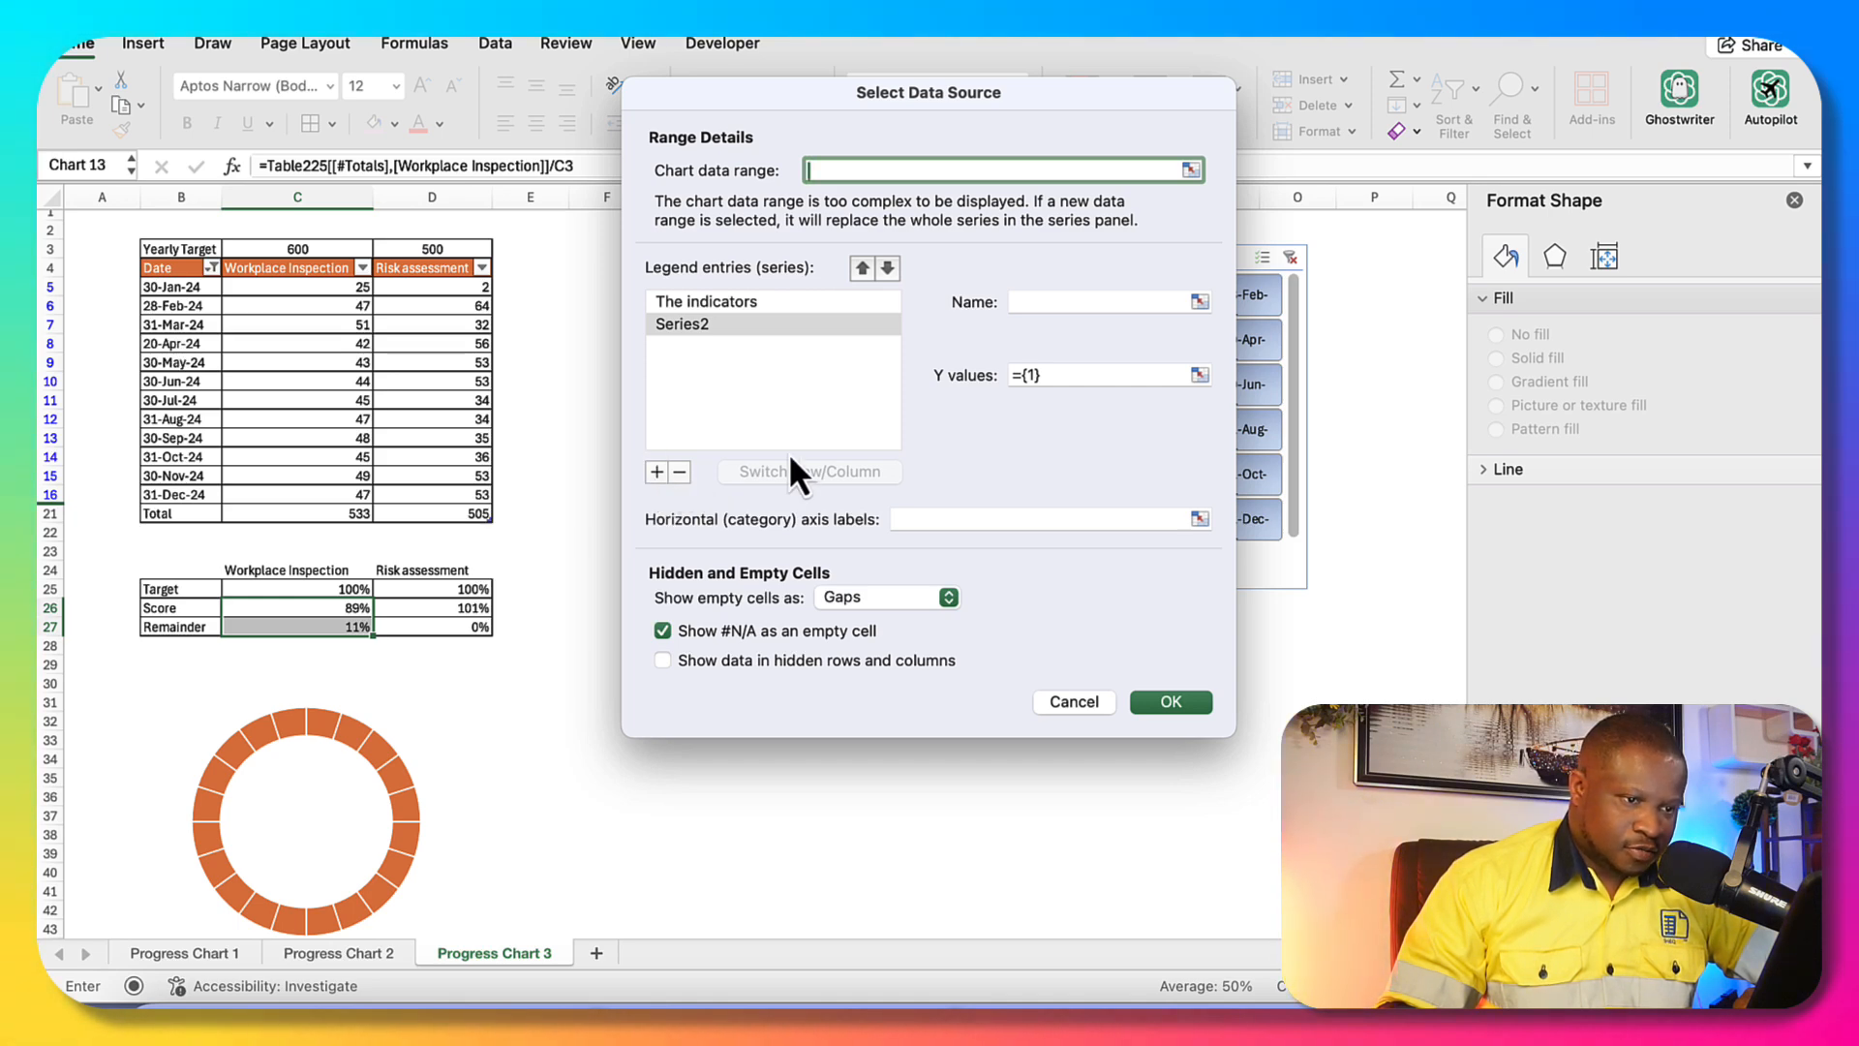
left_click(1199, 375)
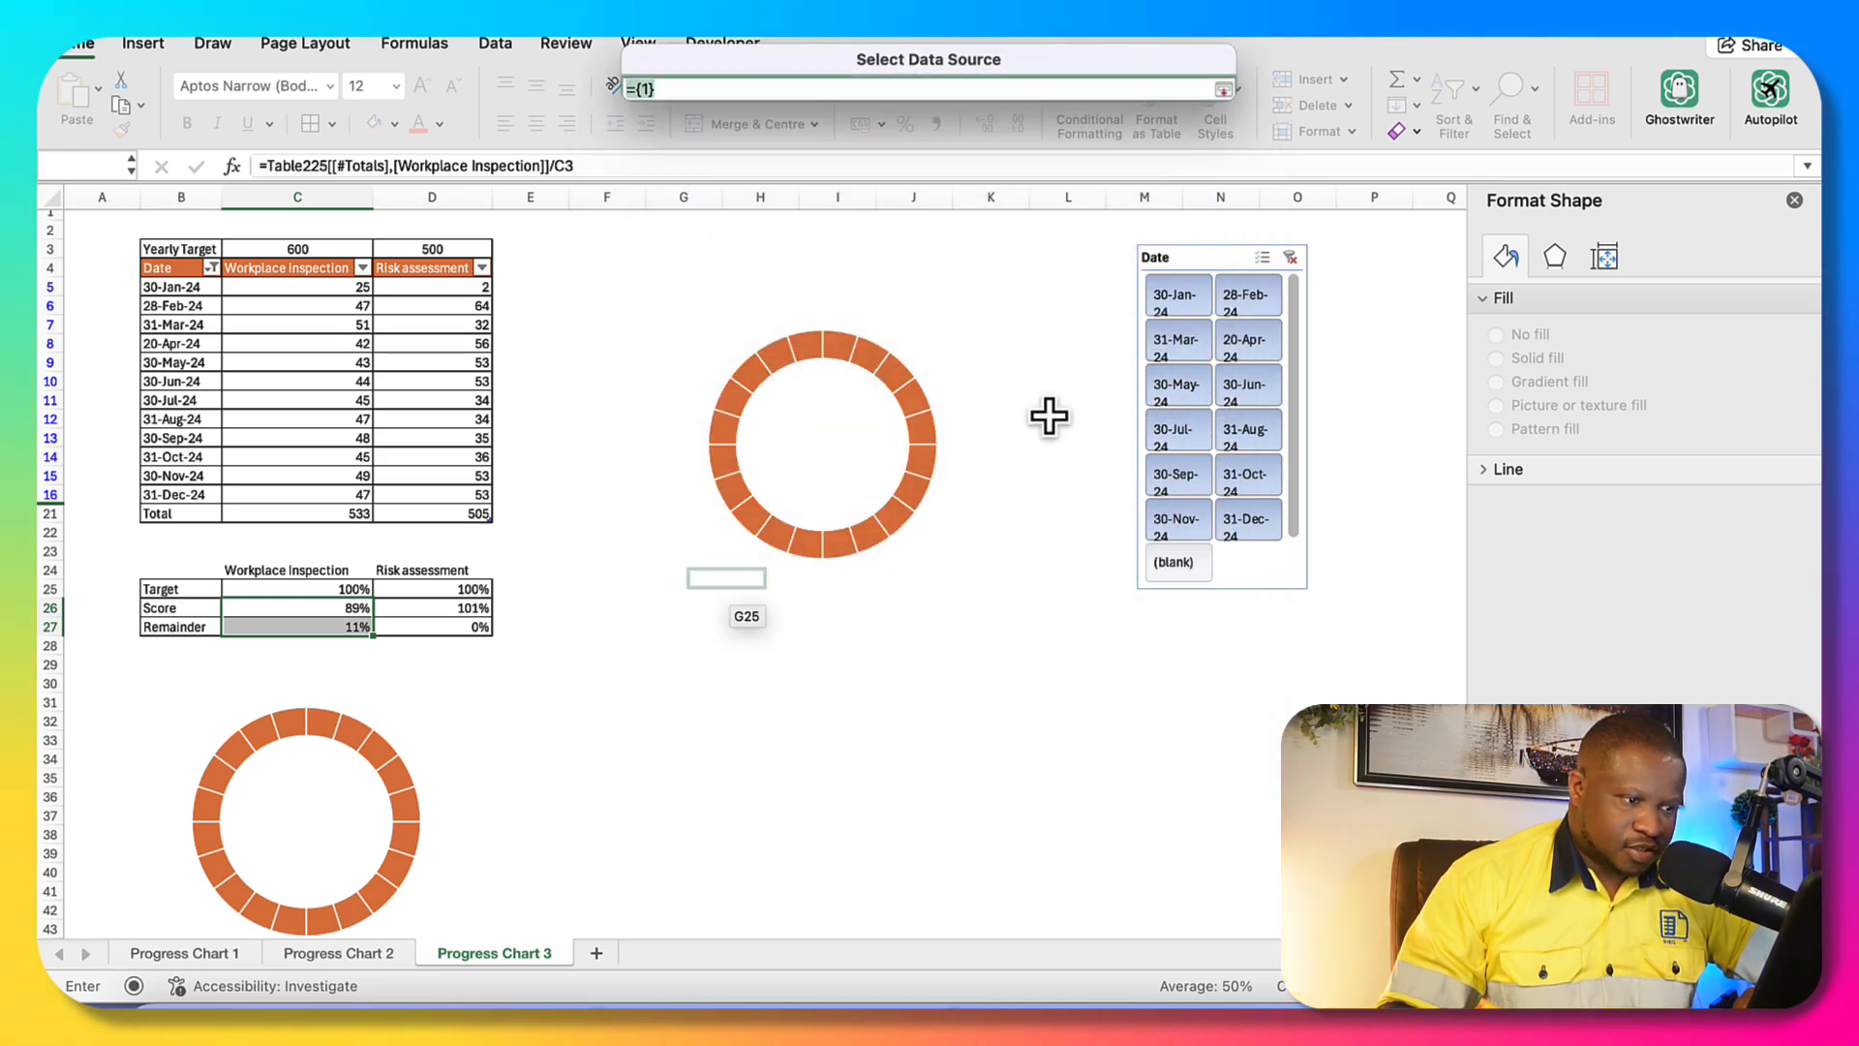
left_click_drag(357, 610, 358, 628)
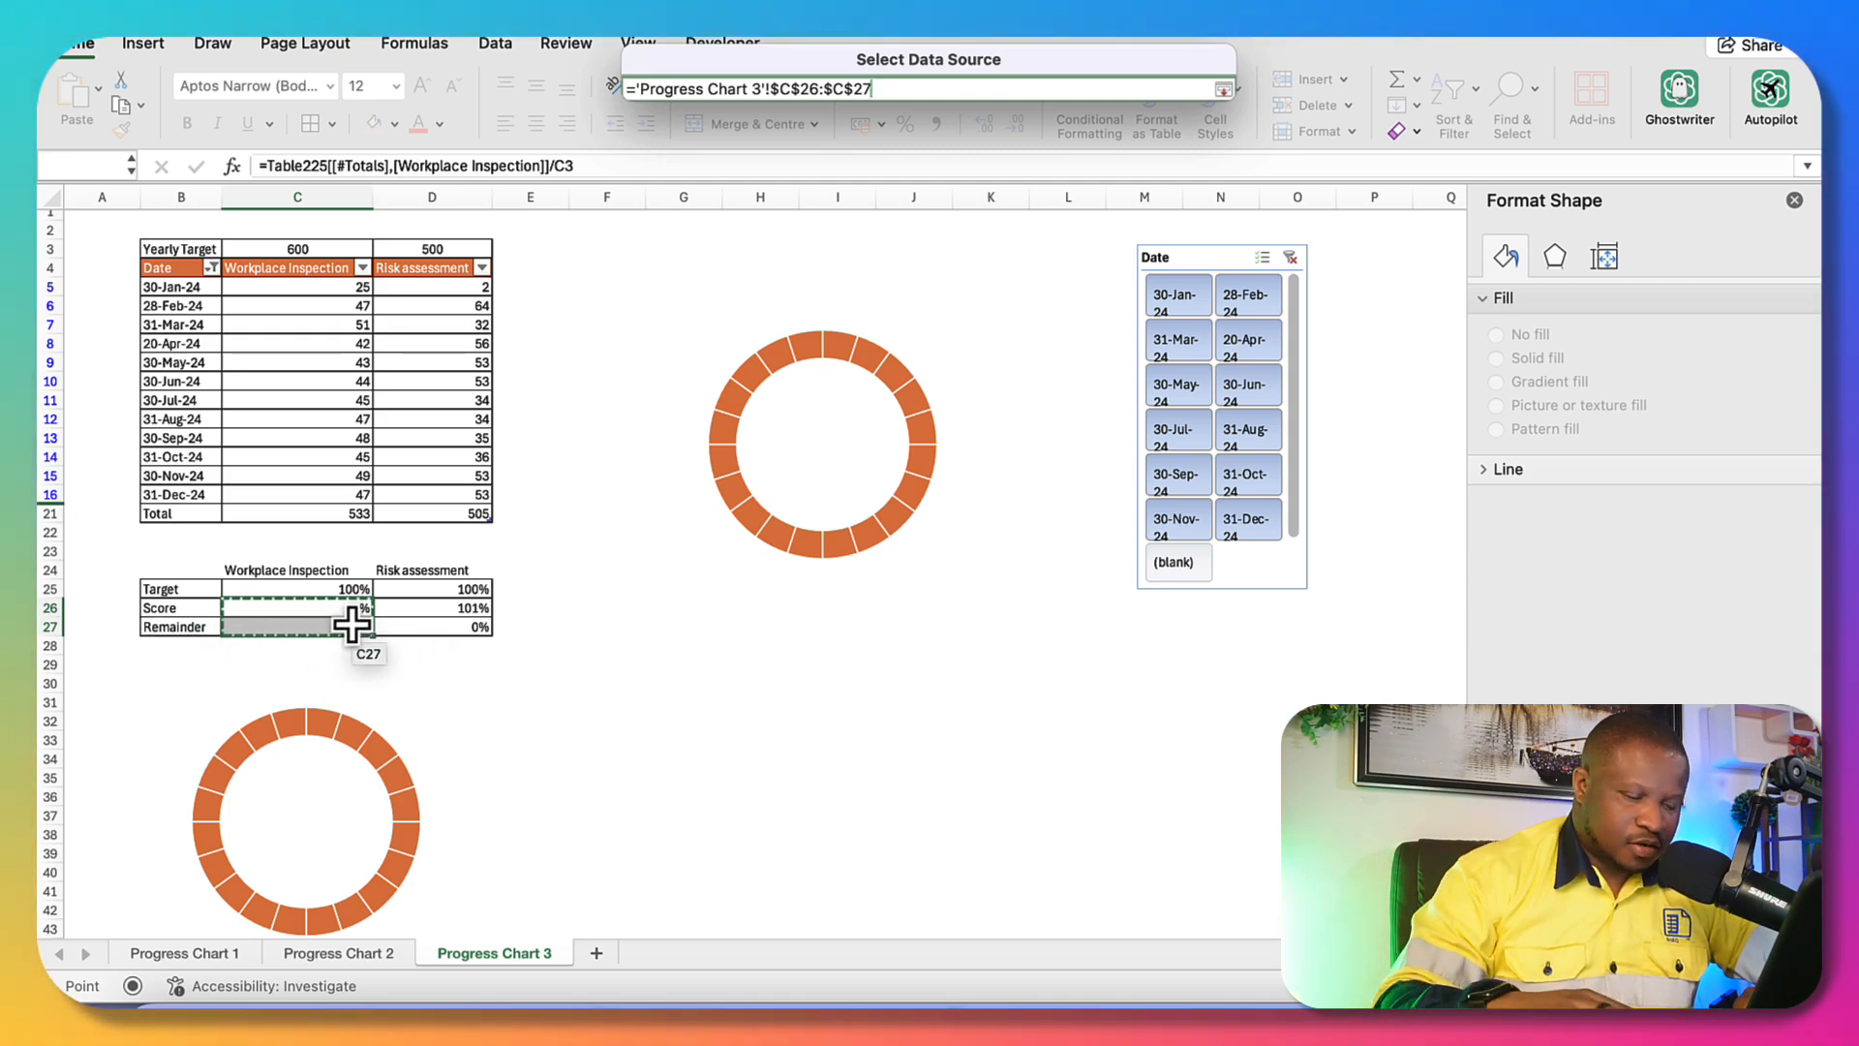
key("Return")
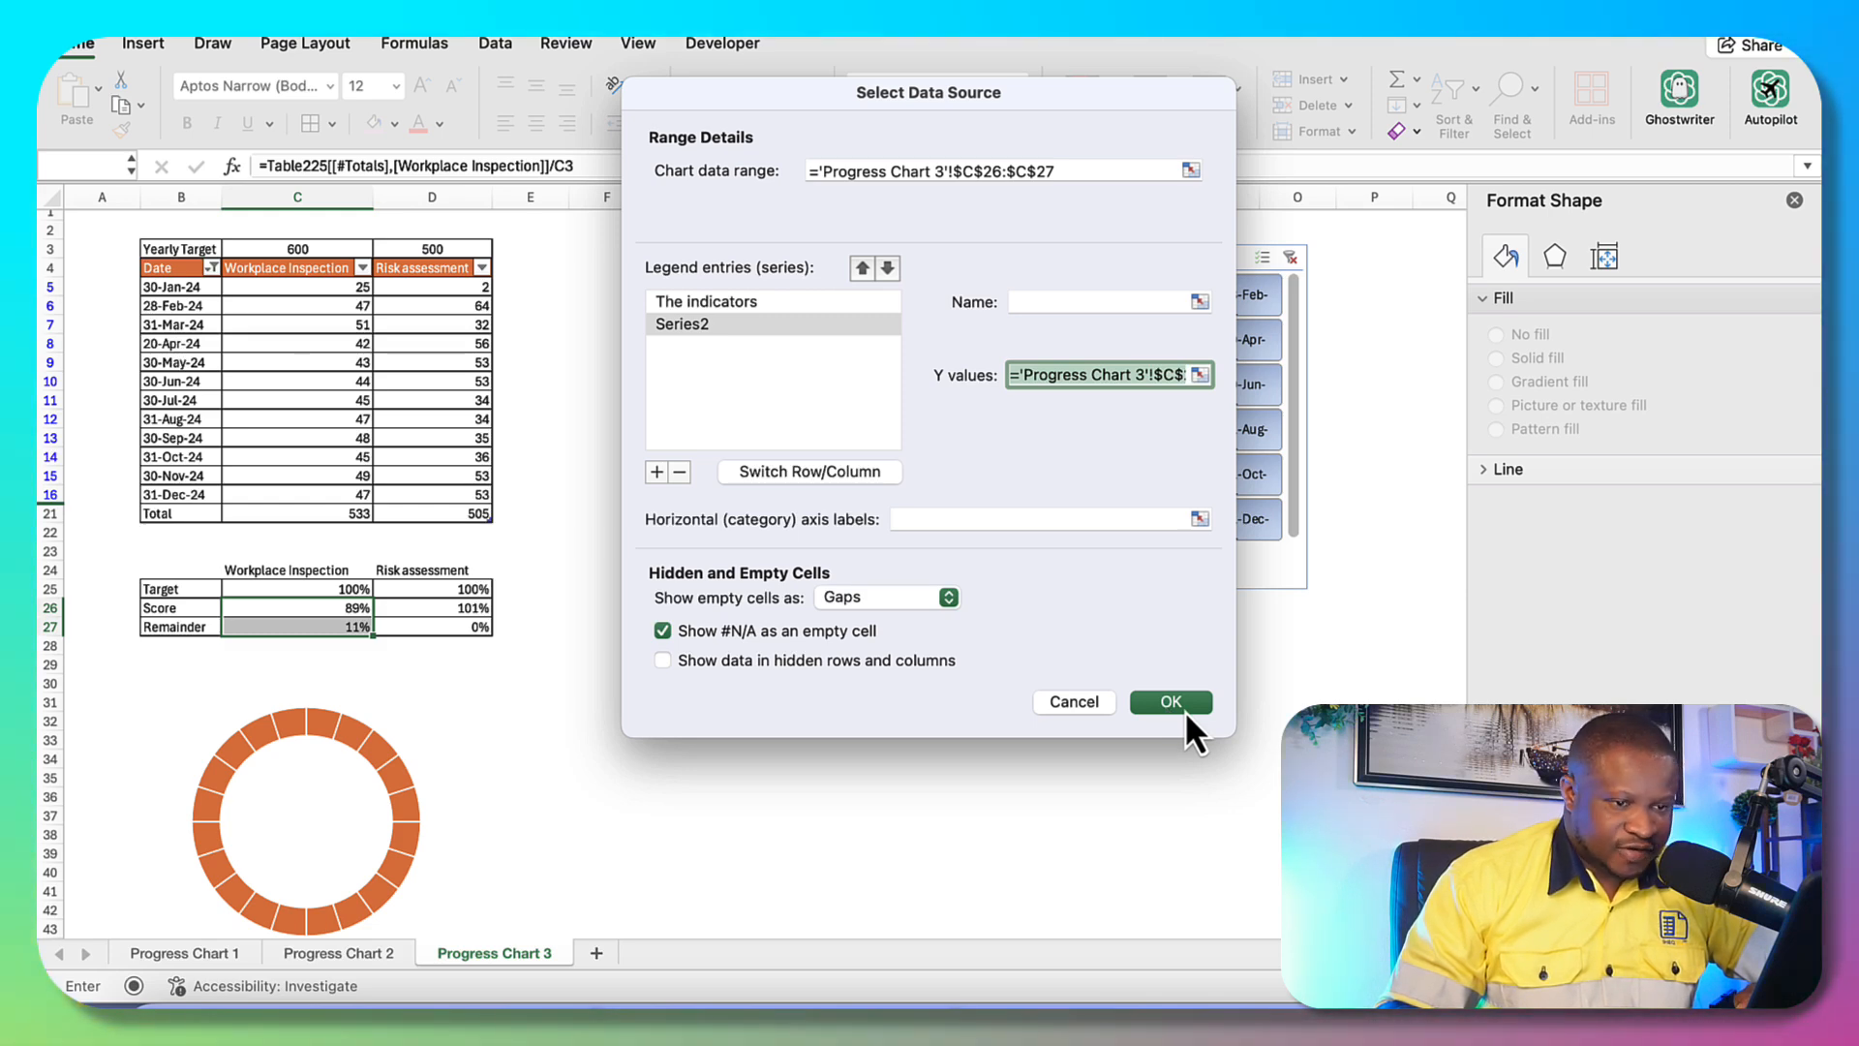
left_click(1186, 716)
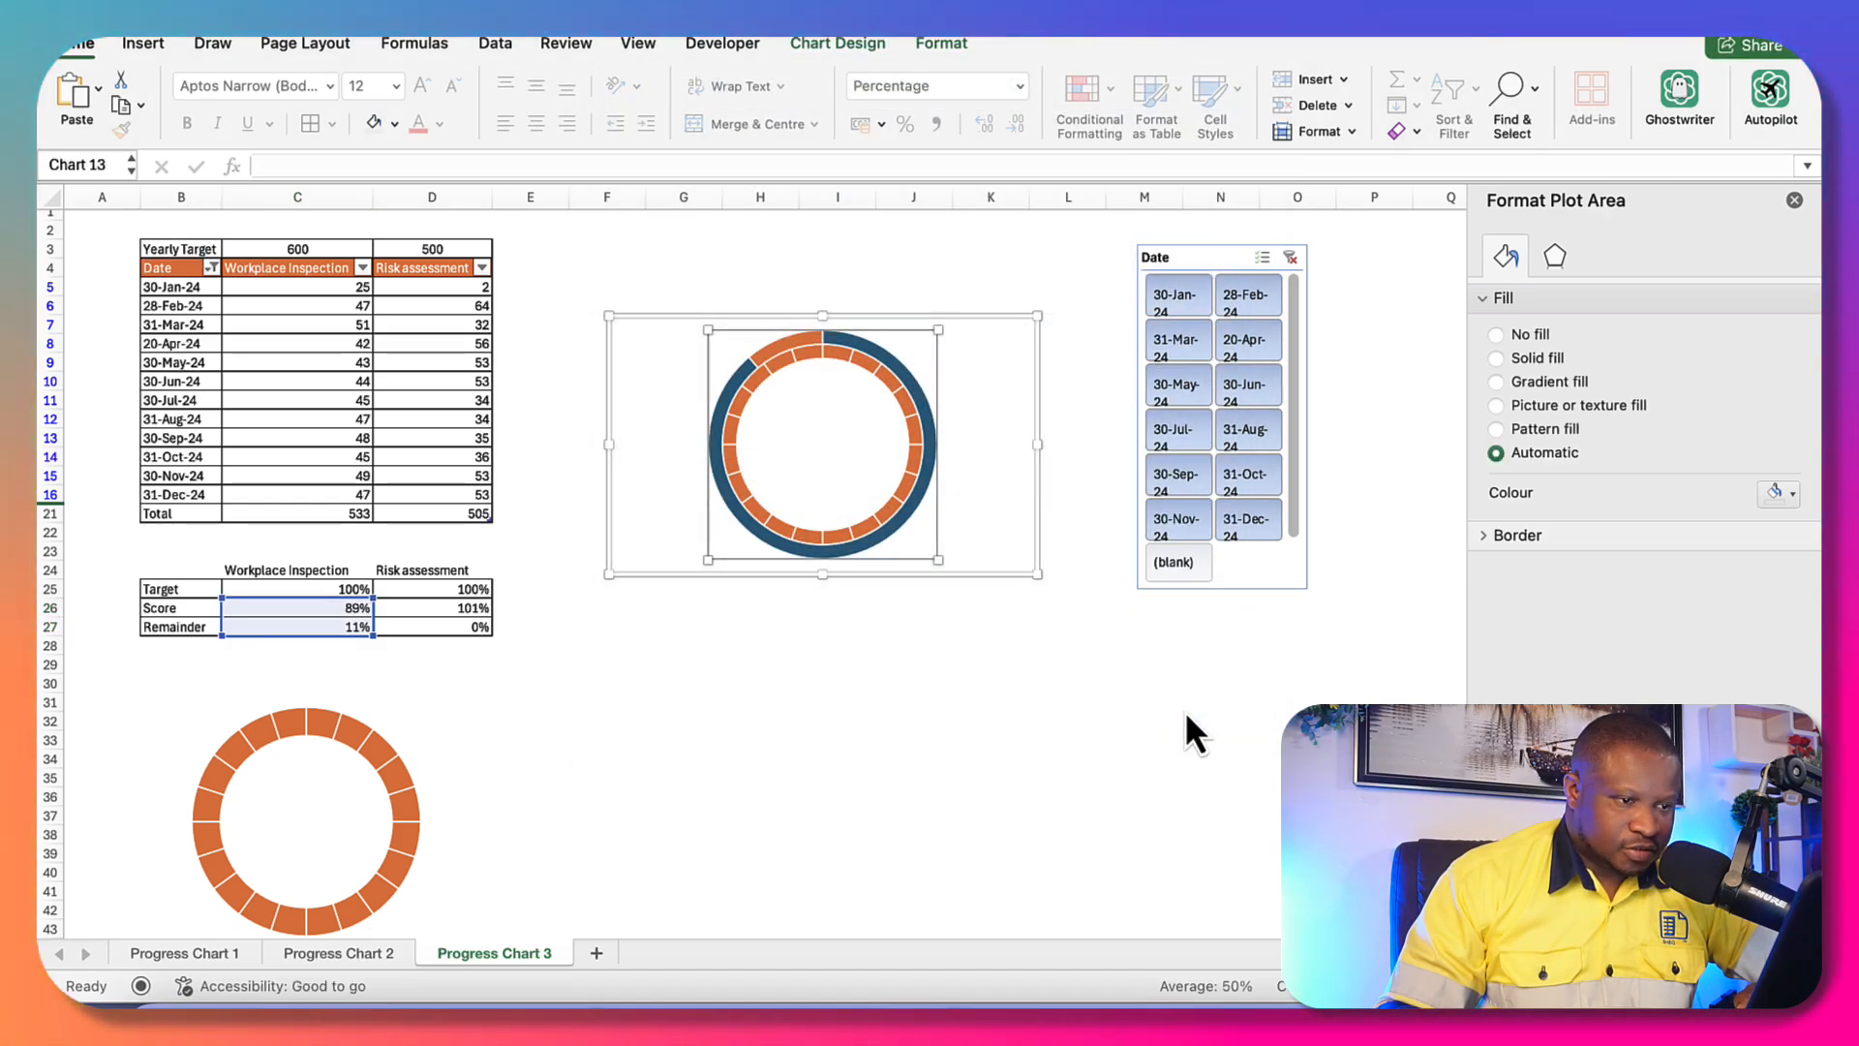
left_click(1185, 711)
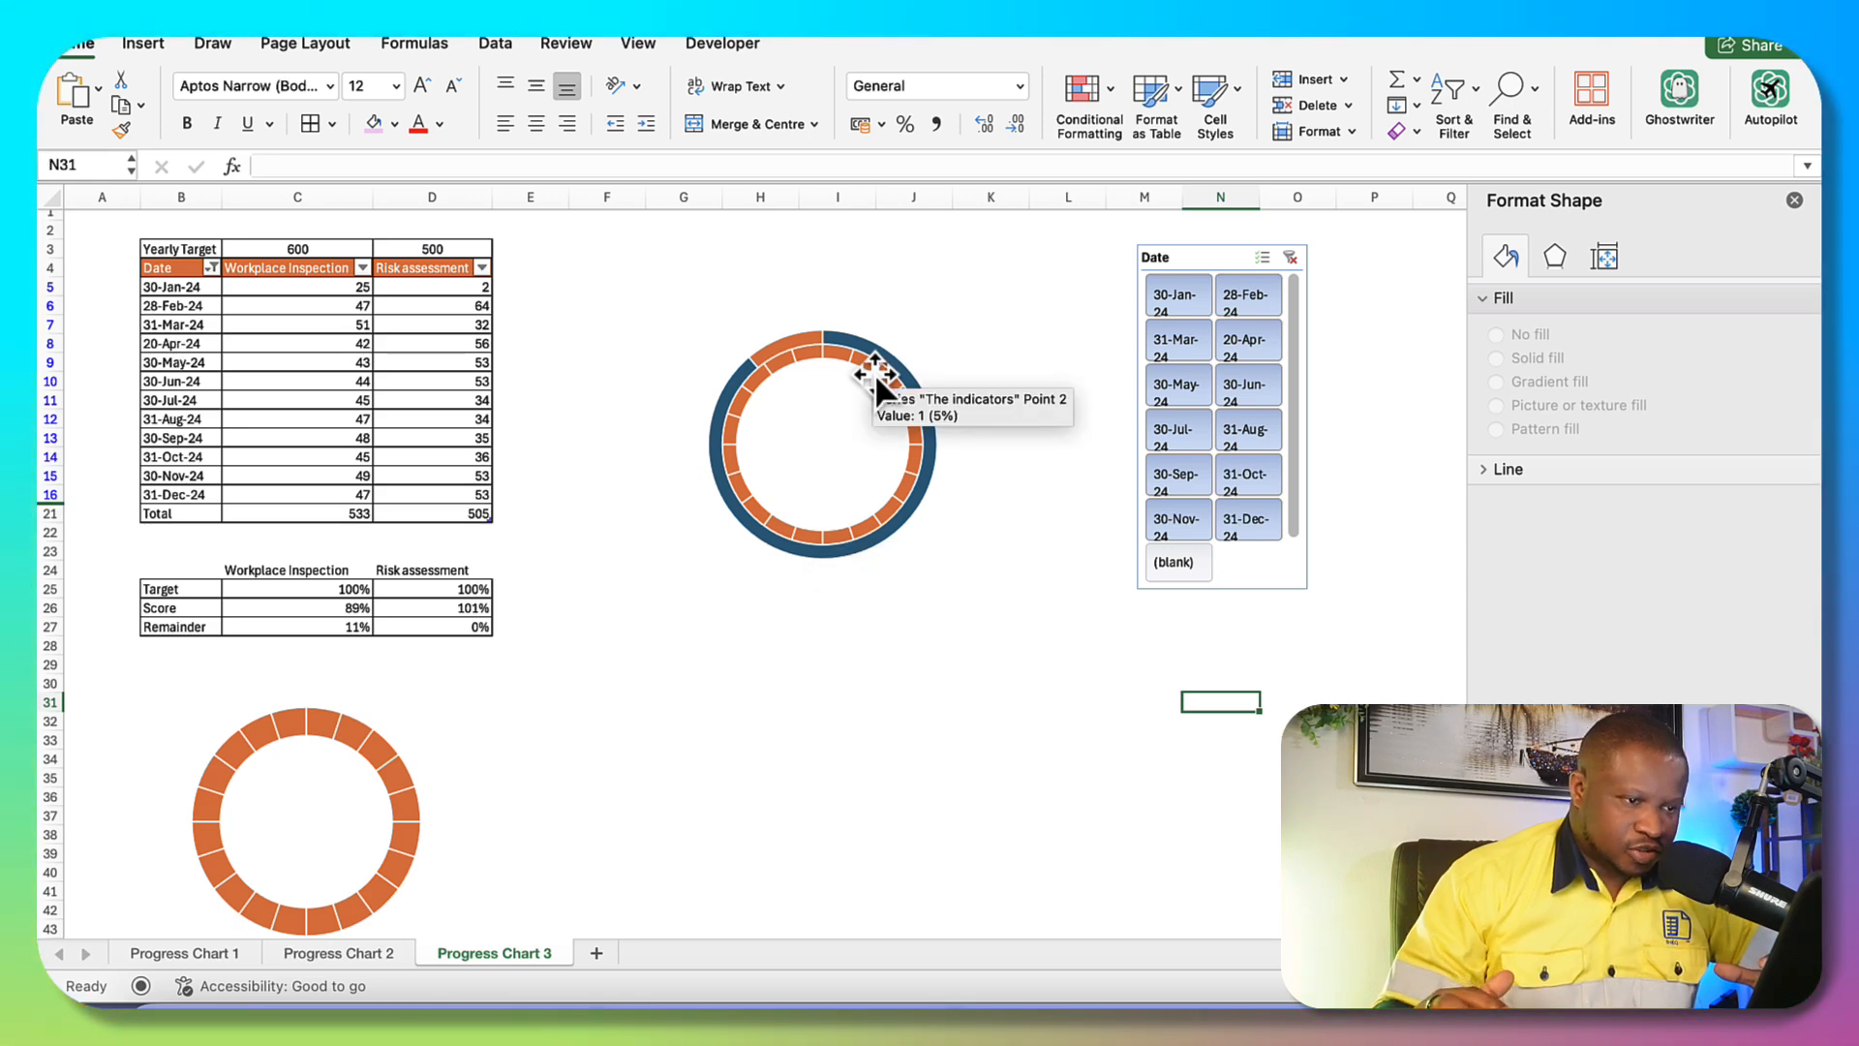
- Set the doughnut hole size of the two-ring chart to 75%
left_click(874, 373)
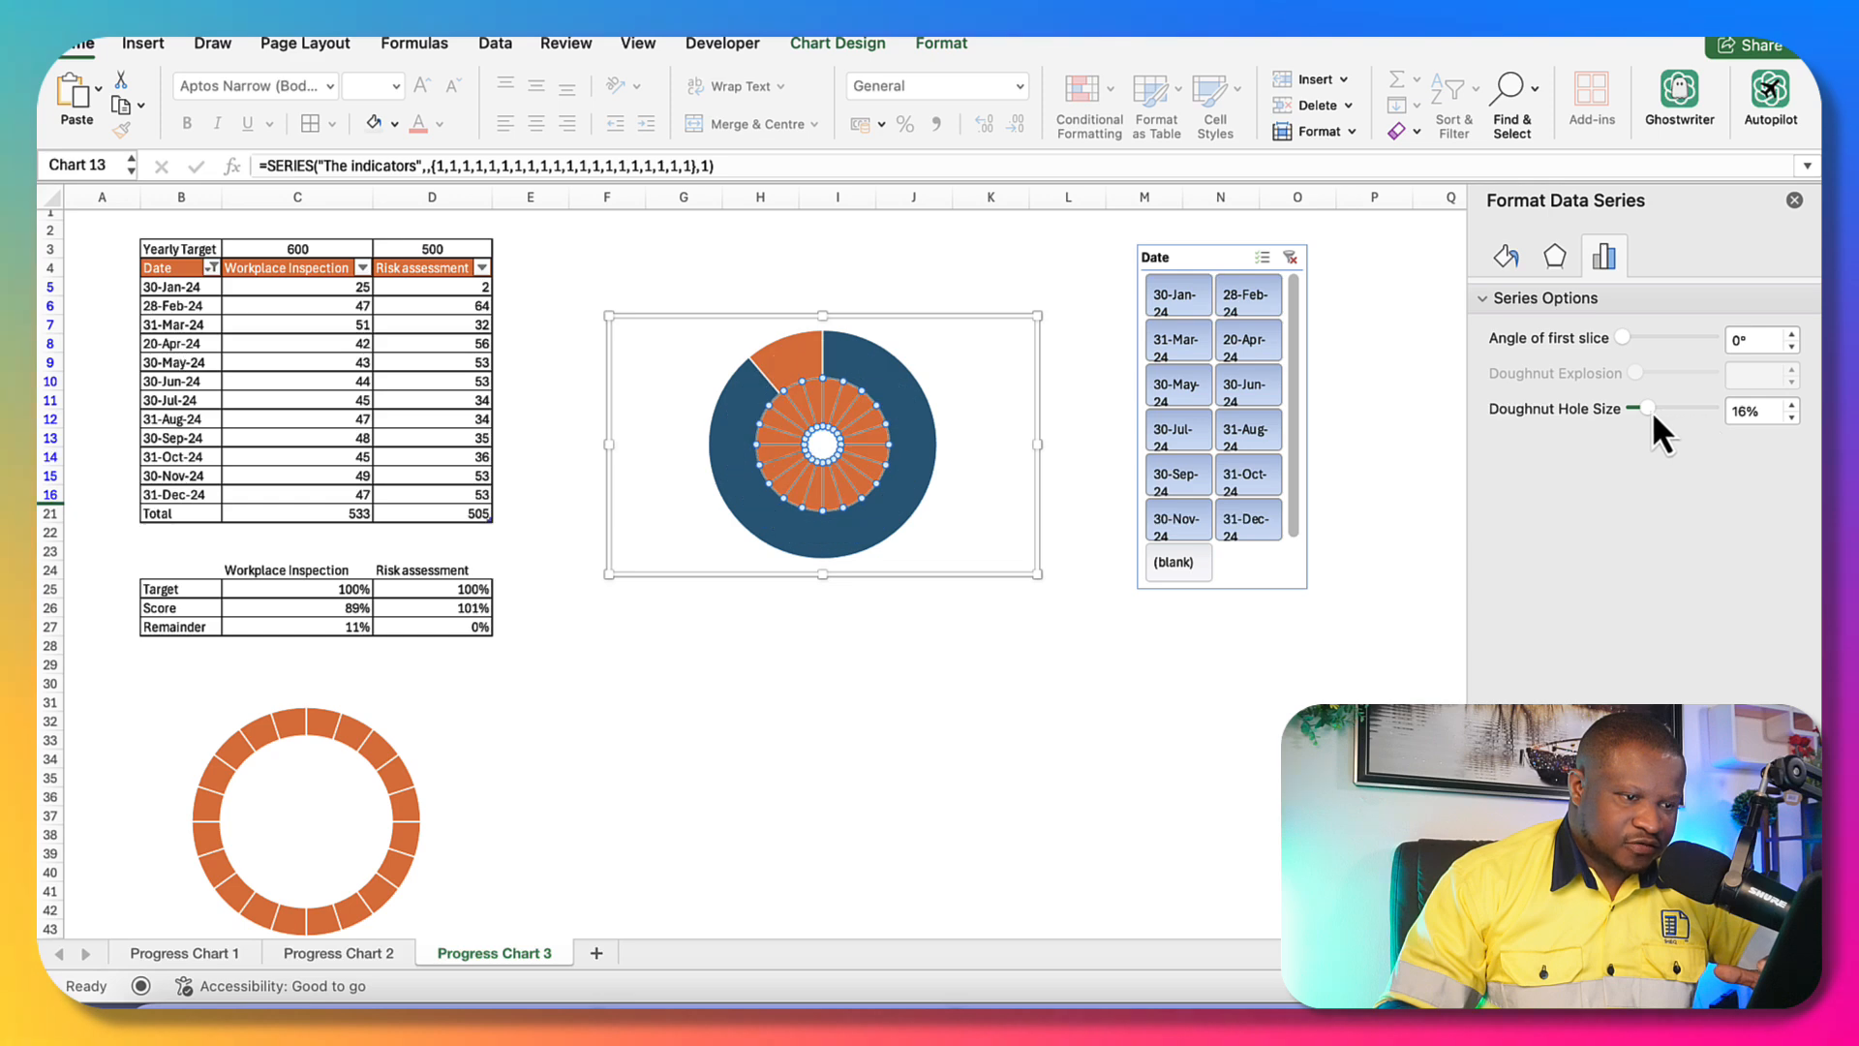
left_click_drag(1646, 411, 1686, 408)
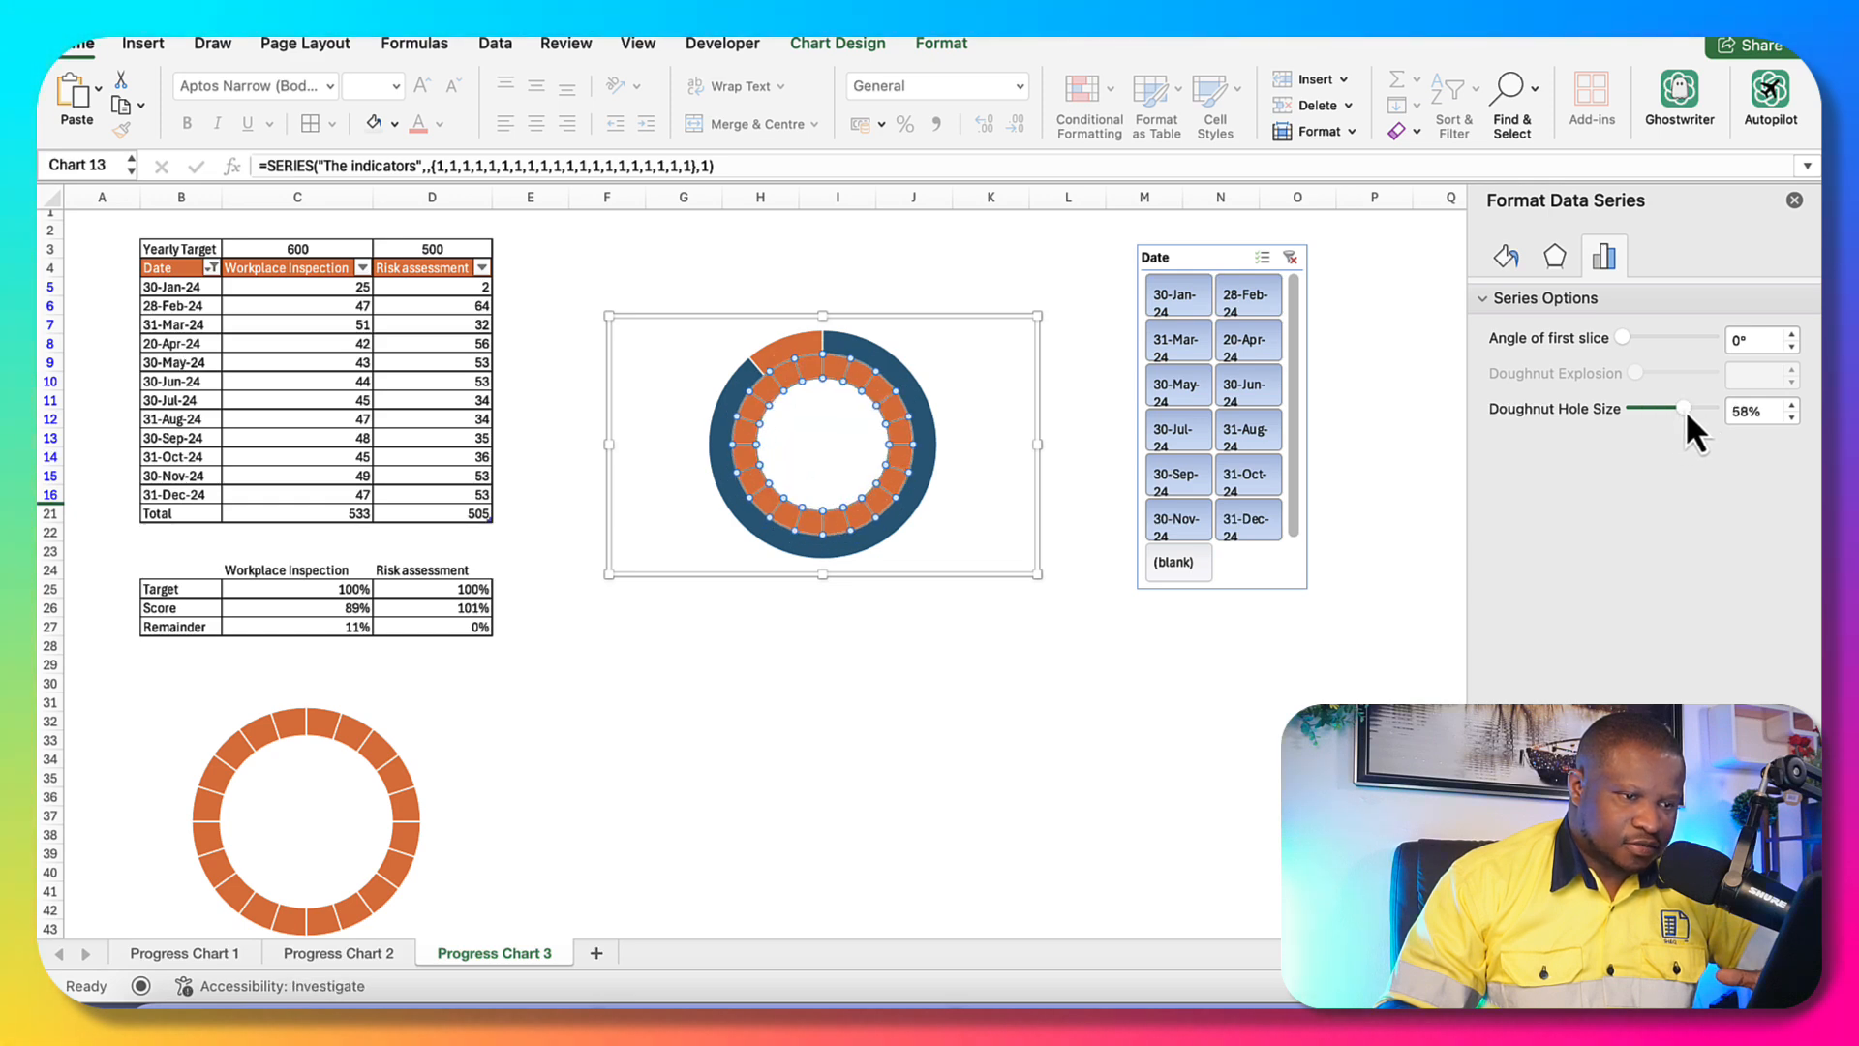
left_click(1793, 408)
left_click(1792, 404)
left_click(1793, 405)
left_click(1793, 405)
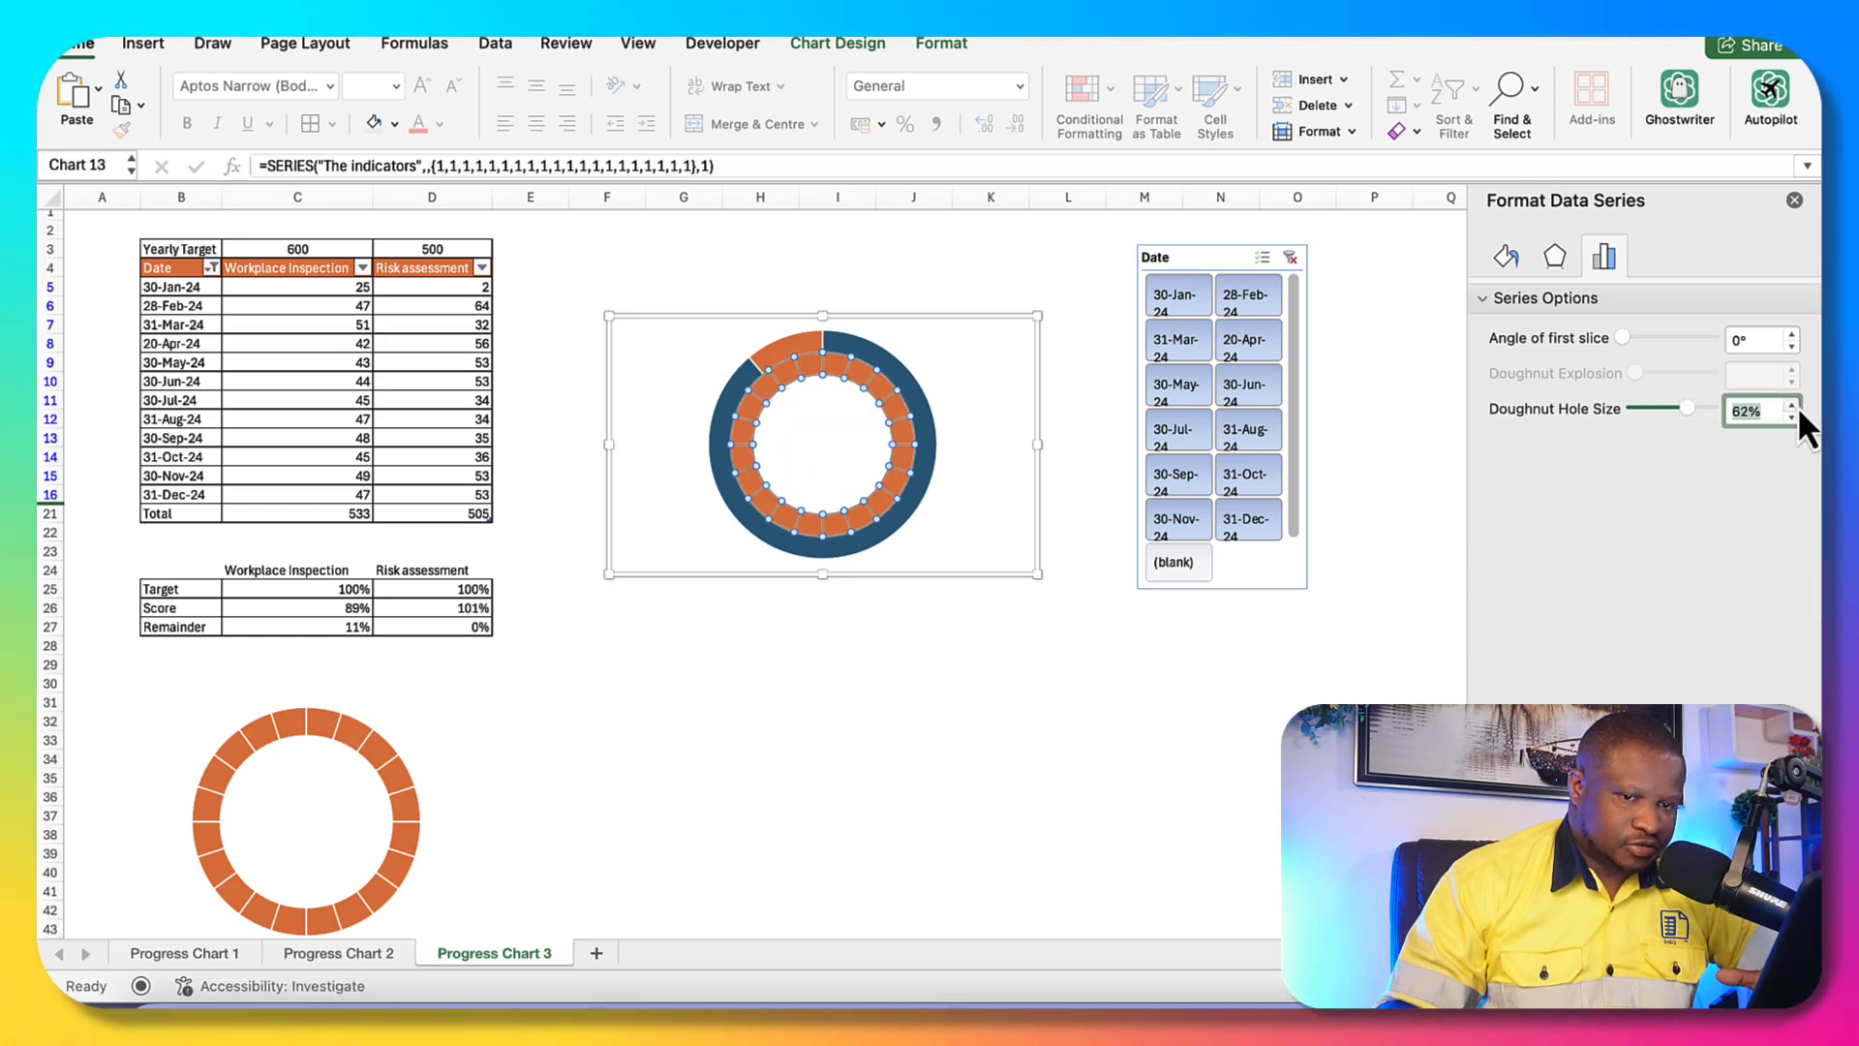
left_click(1792, 405)
left_click(1793, 405)
left_click(1792, 404)
left_click(1793, 404)
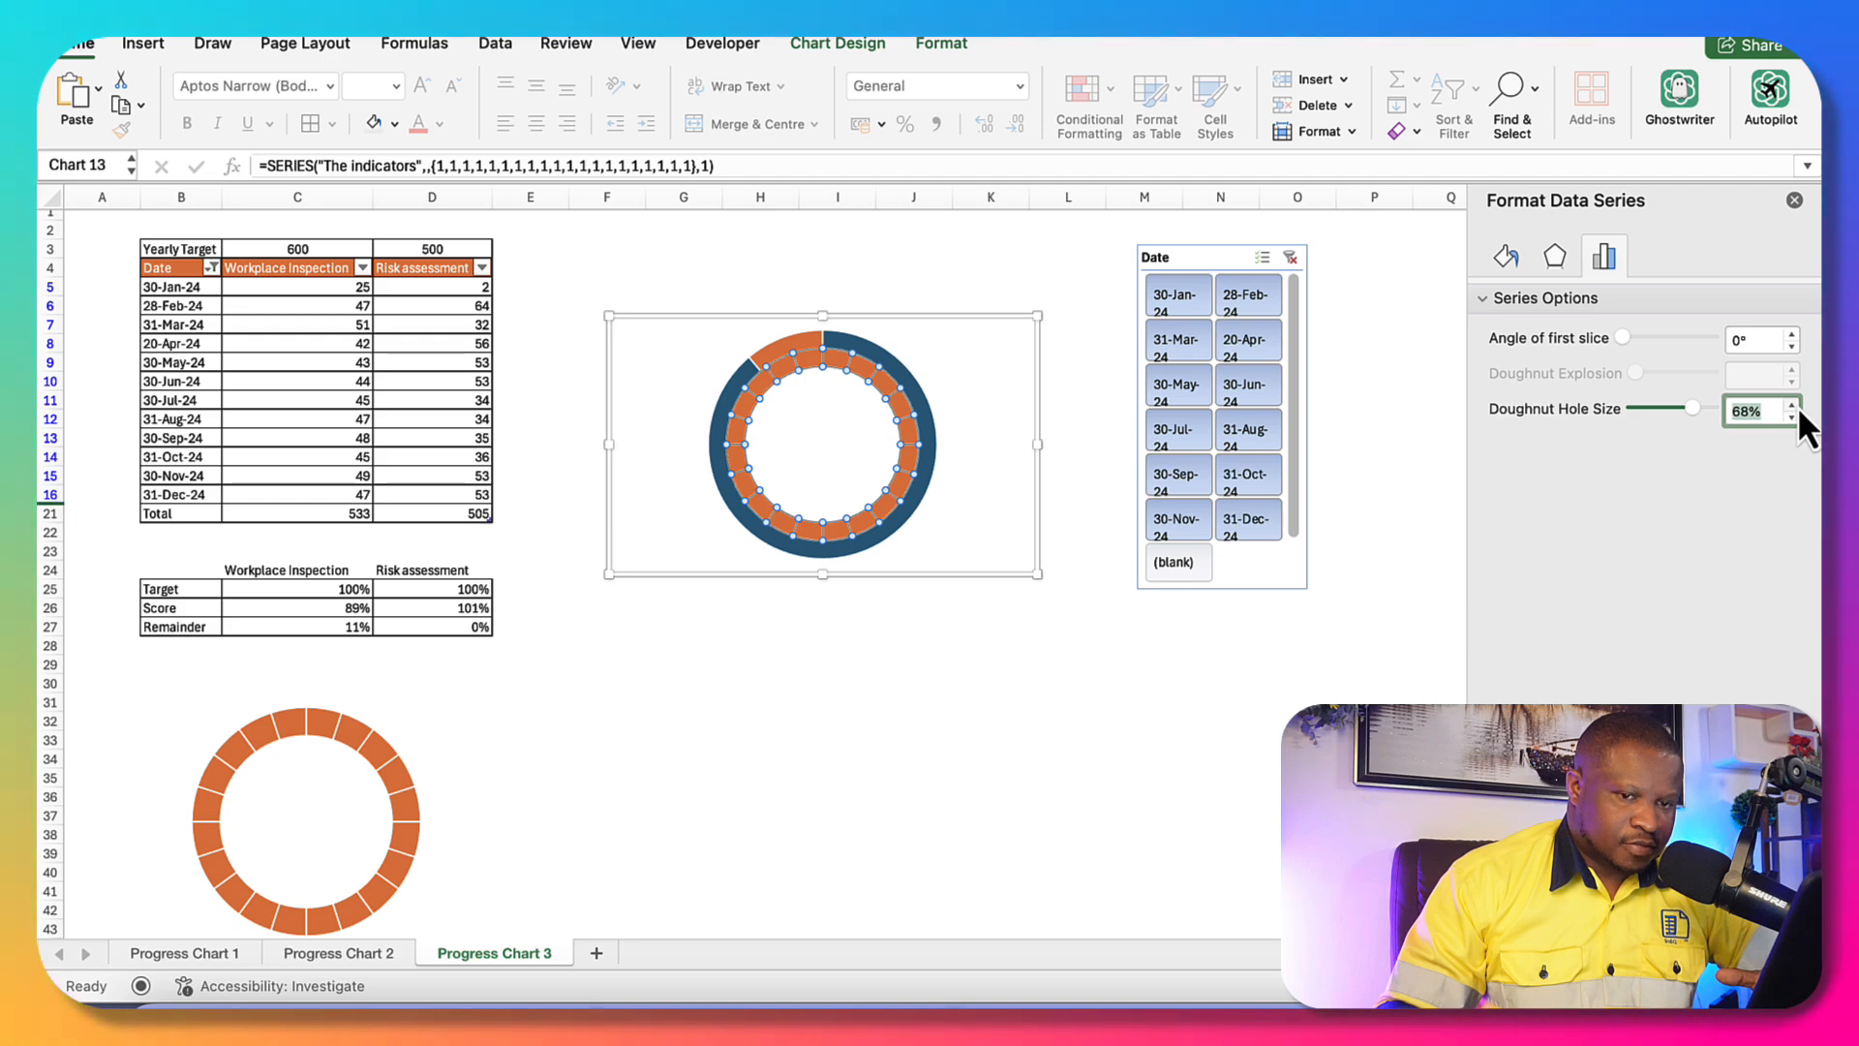
left_click(1792, 405)
left_click(1793, 404)
left_click(1793, 404)
left_click(1792, 405)
left_click(1793, 405)
left_click(1792, 404)
left_click(1792, 405)
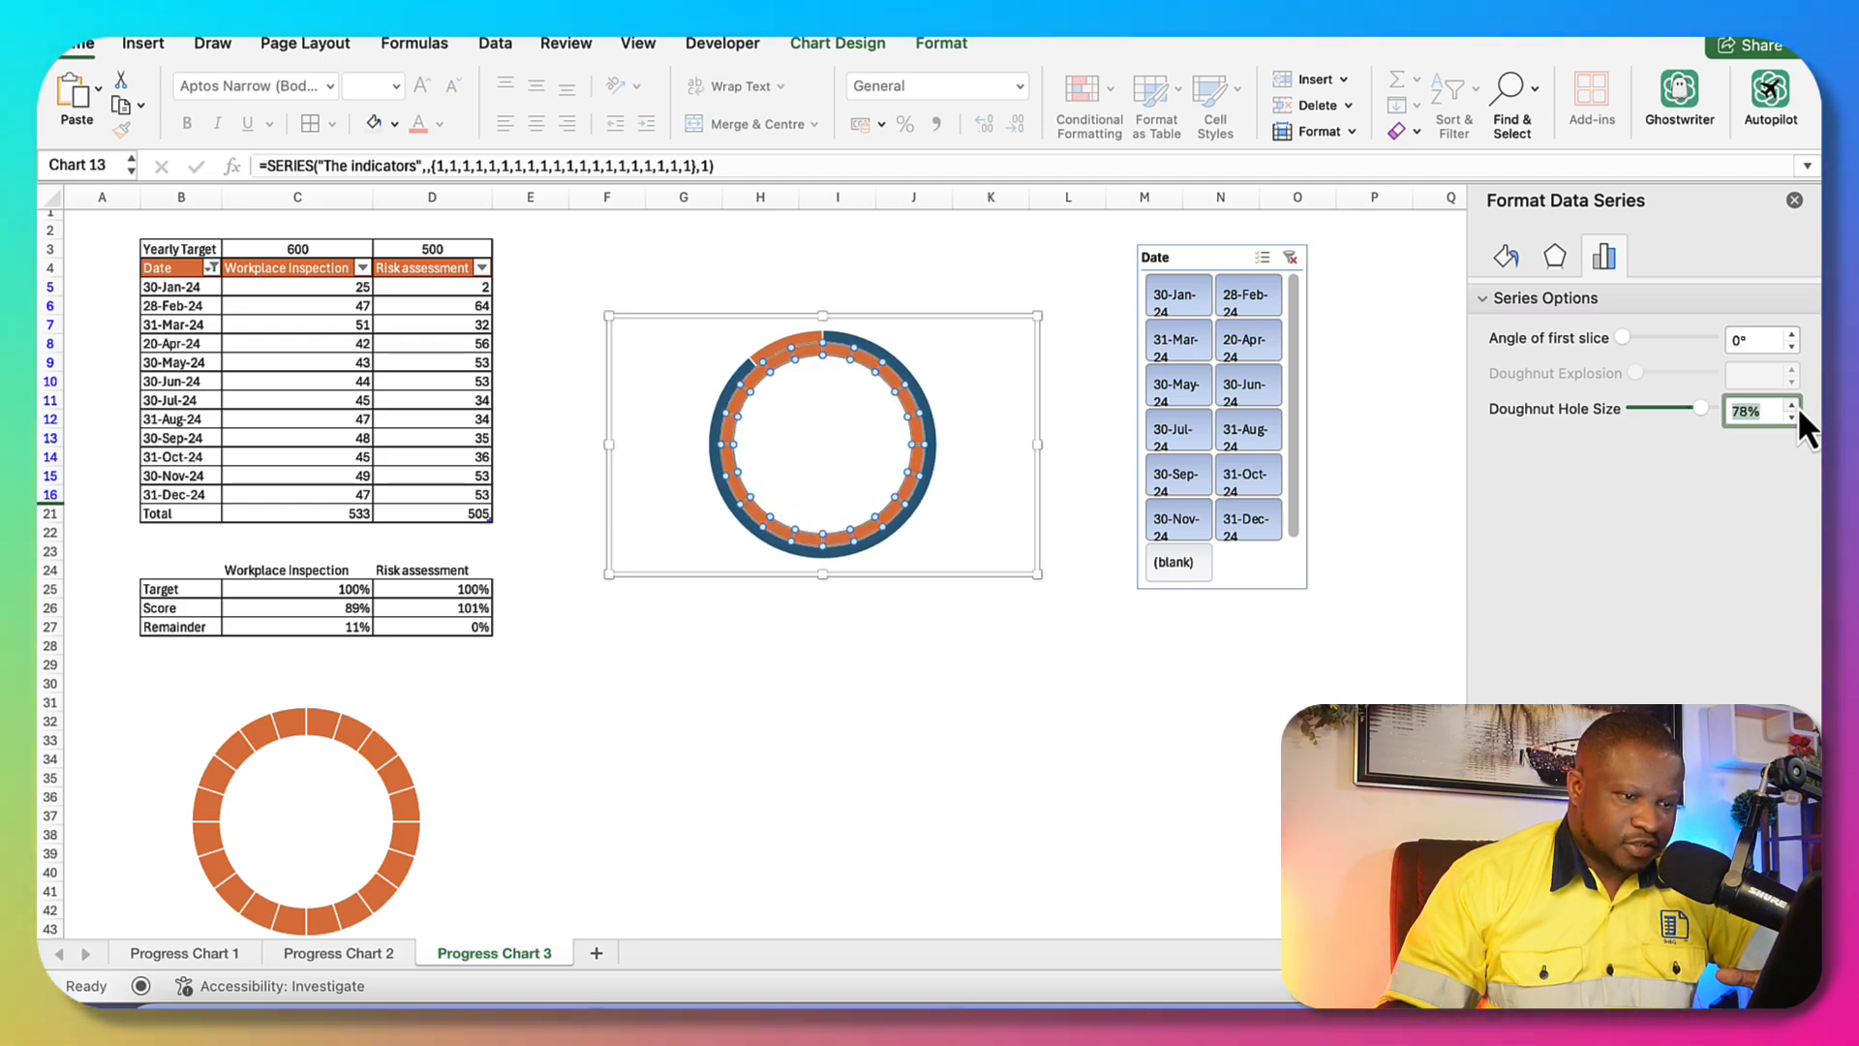
left_click(1792, 404)
left_click(1793, 404)
left_click(1792, 418)
left_click(1792, 418)
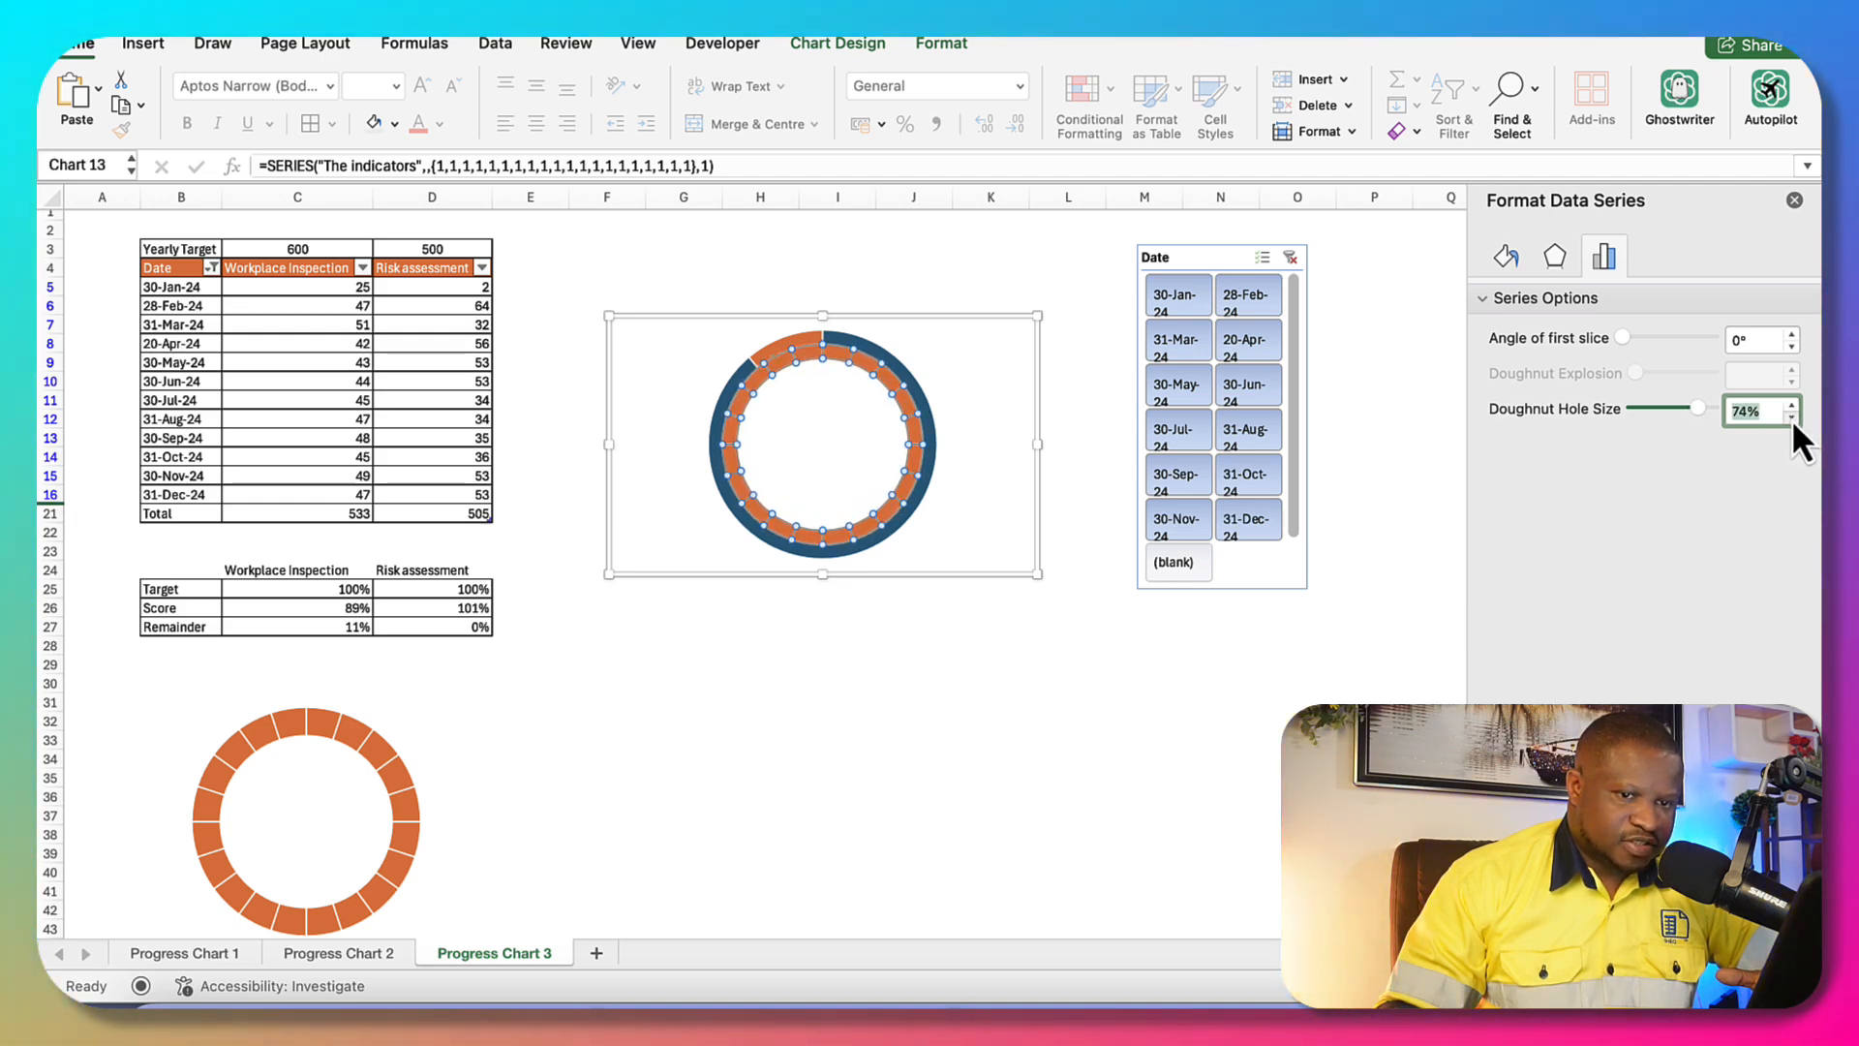
left_click(1793, 418)
left_click(1284, 774)
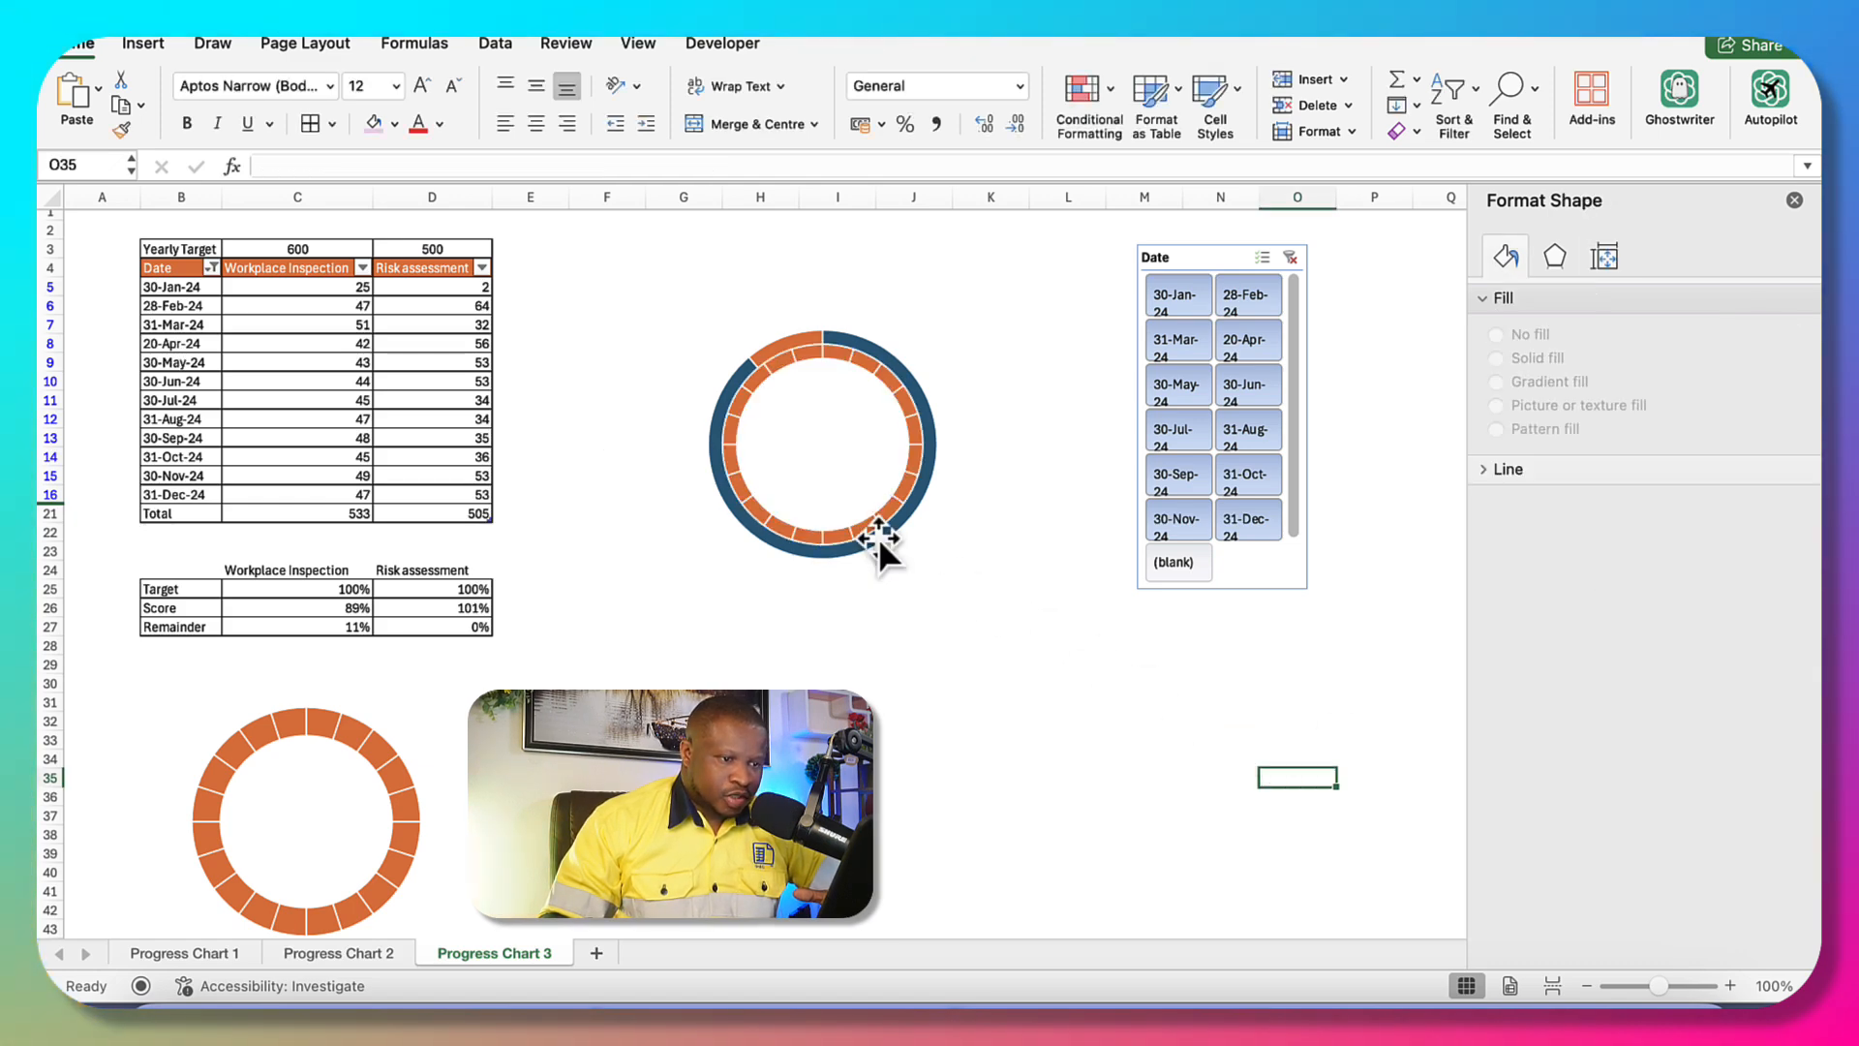
- Change the two-ring chart to a combo chart with columns for the indicators and a line for the Score and Remainder series
mouse_move(879, 537)
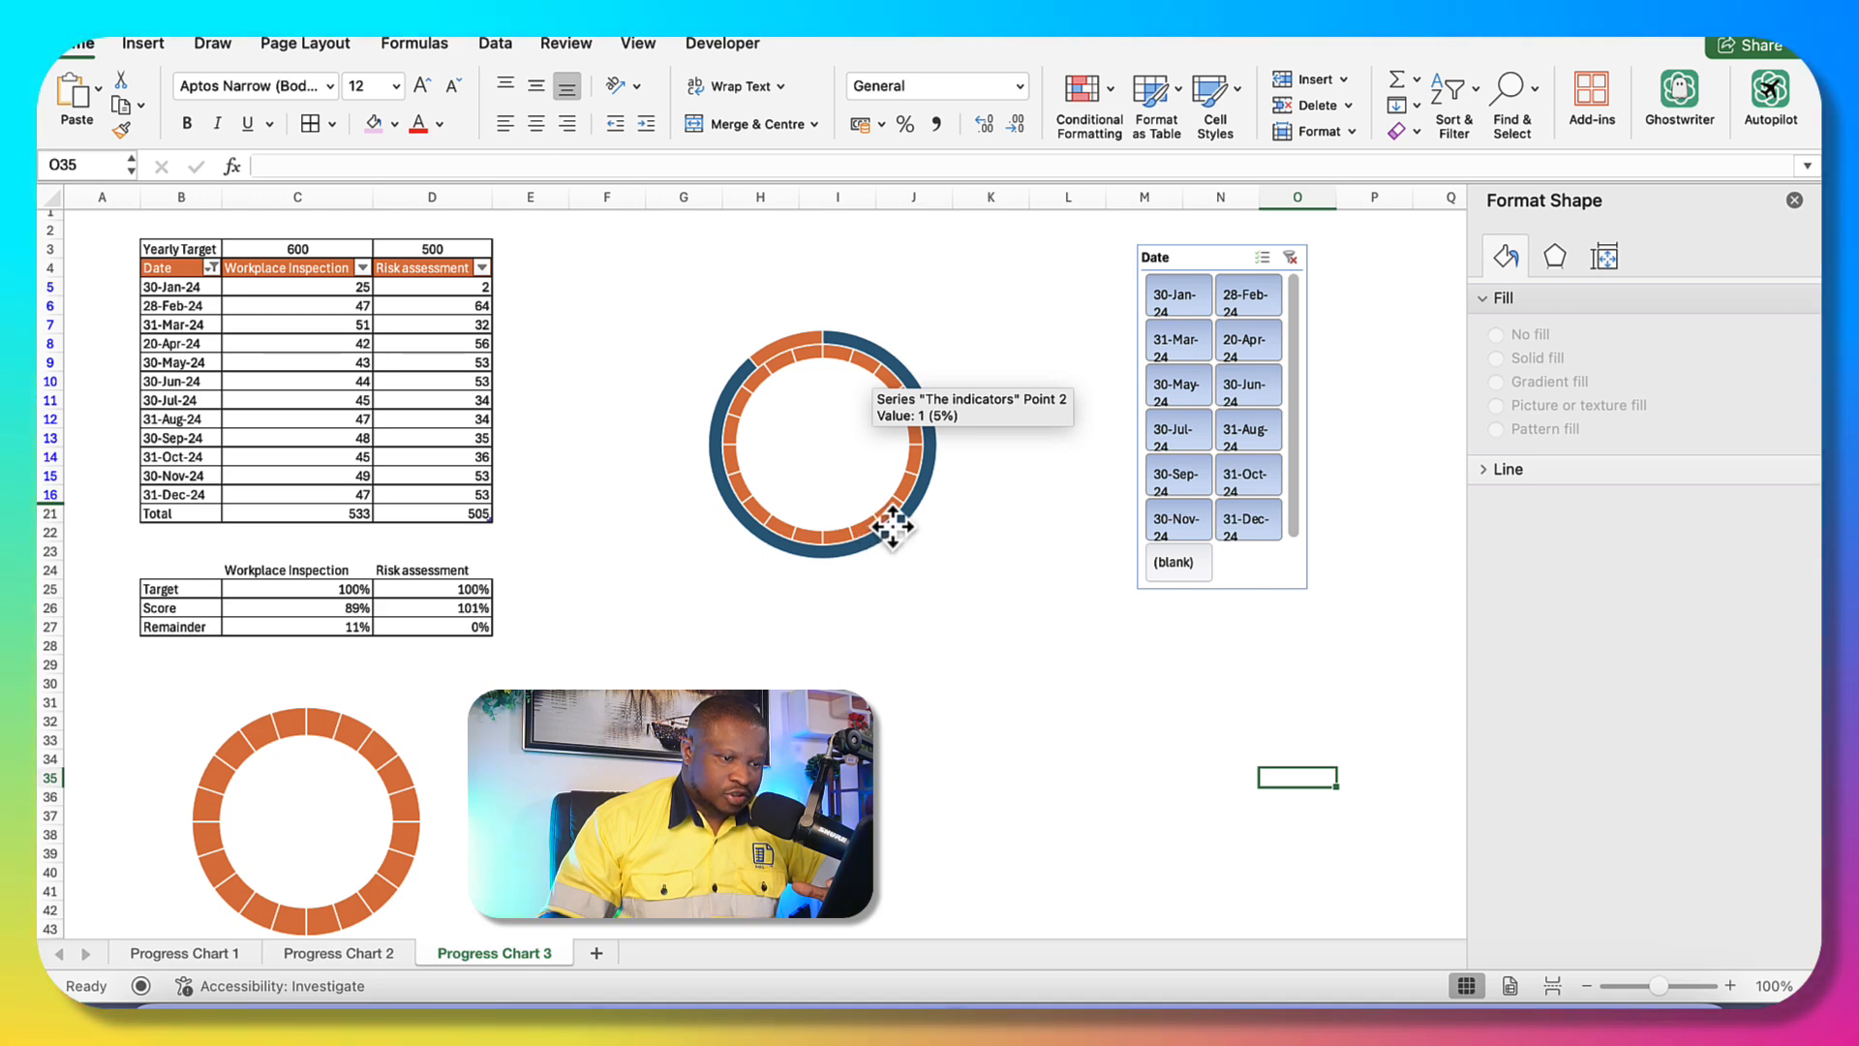
left_click(886, 530)
right_click(892, 525)
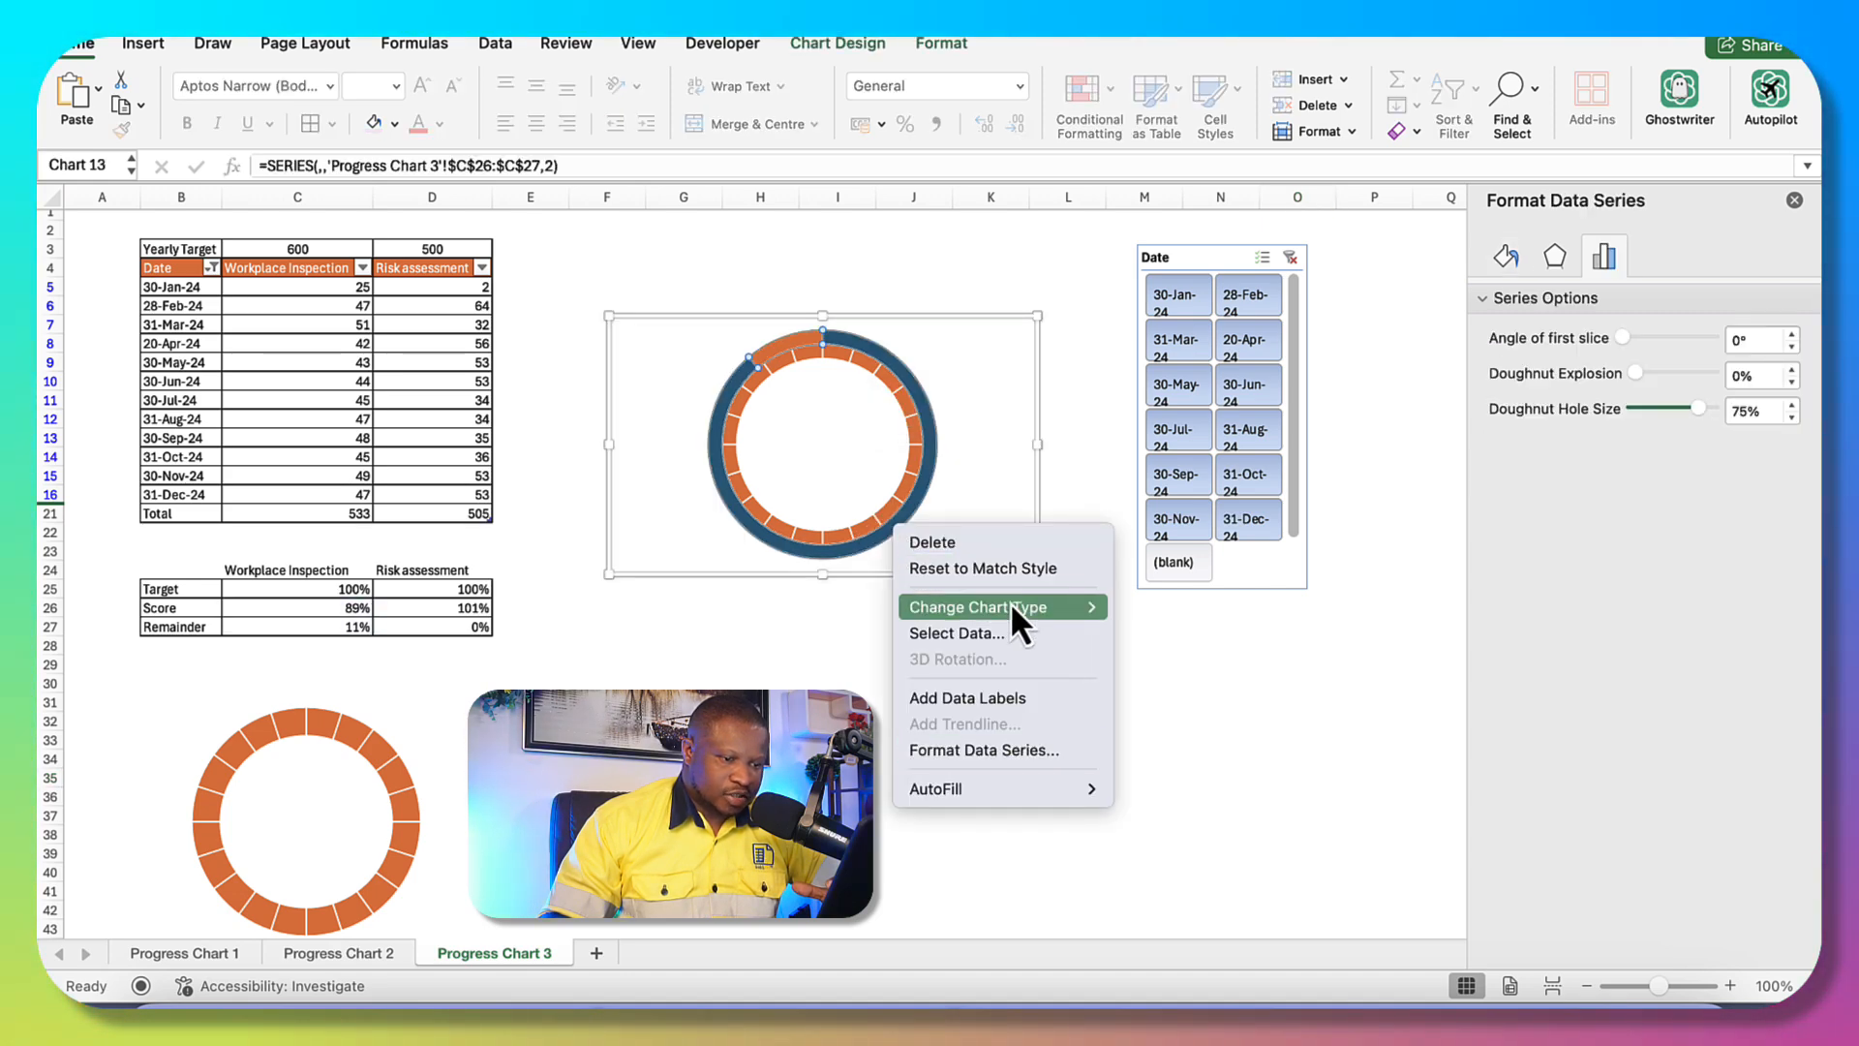
mouse_move(1012, 607)
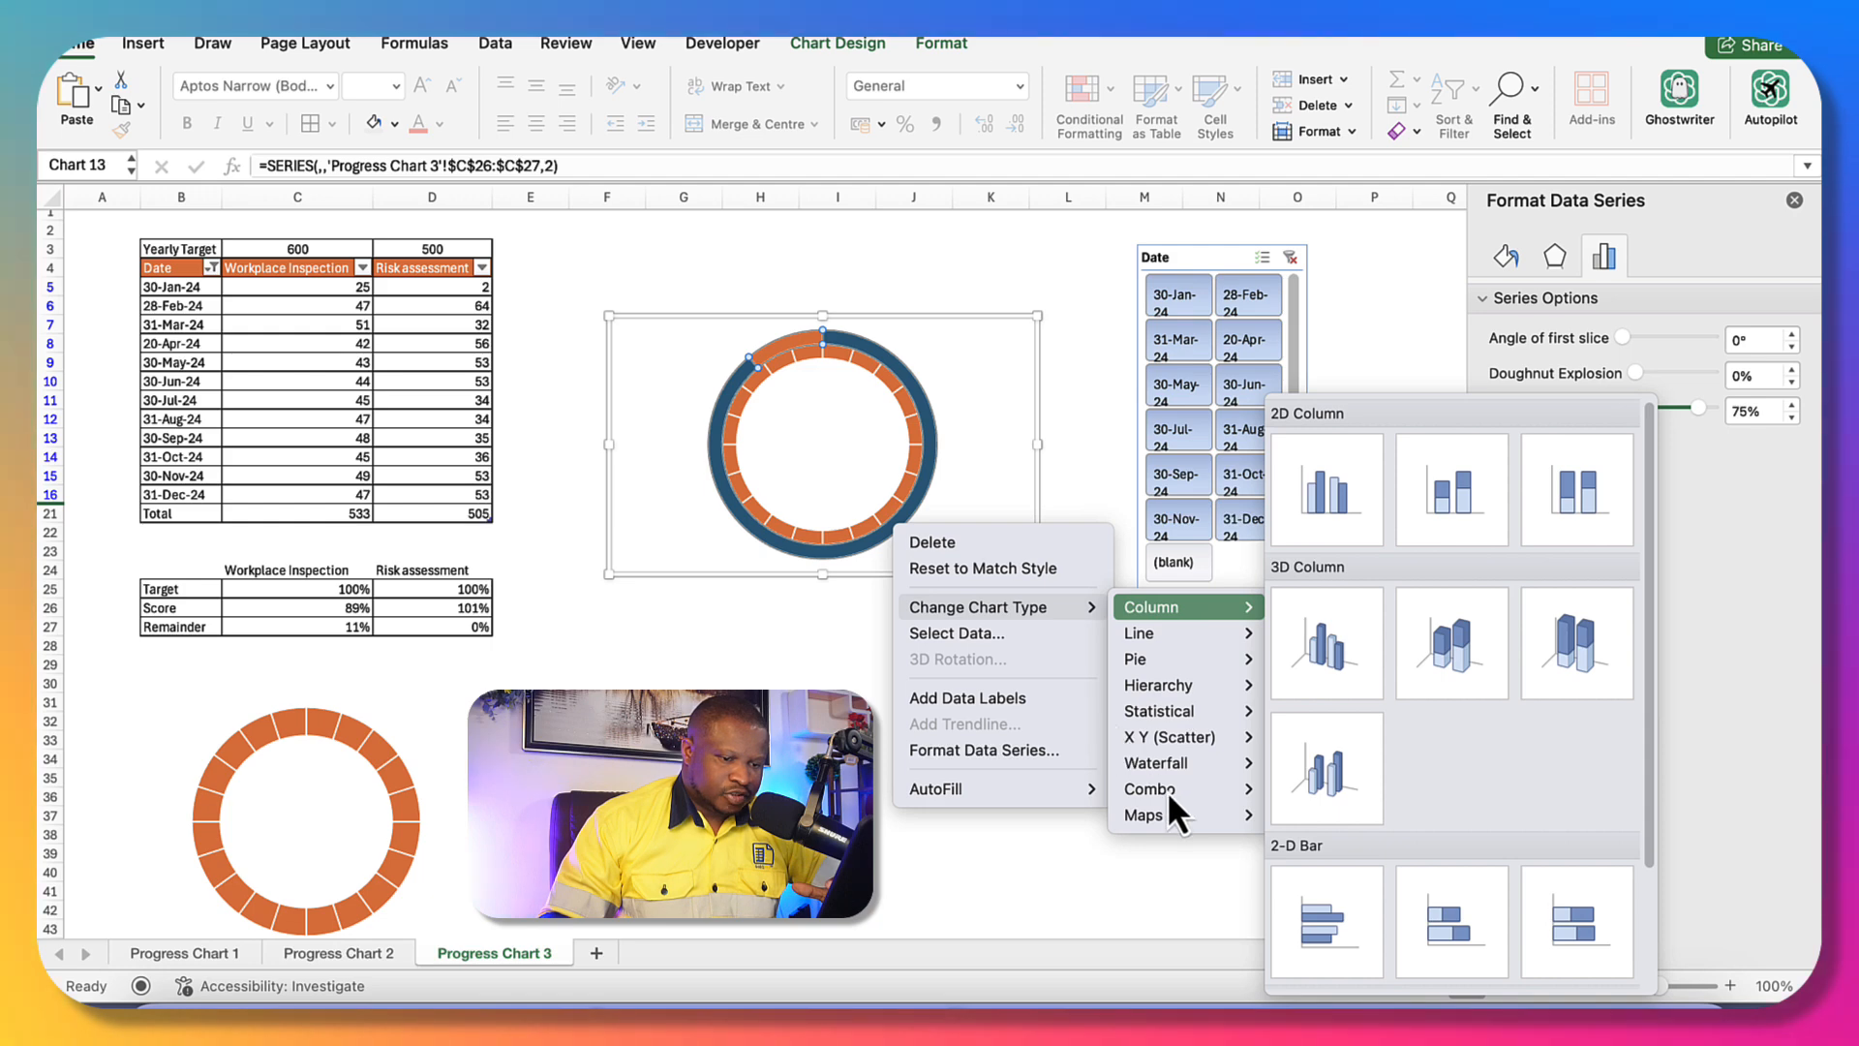
mouse_move(1169, 792)
left_click(1356, 872)
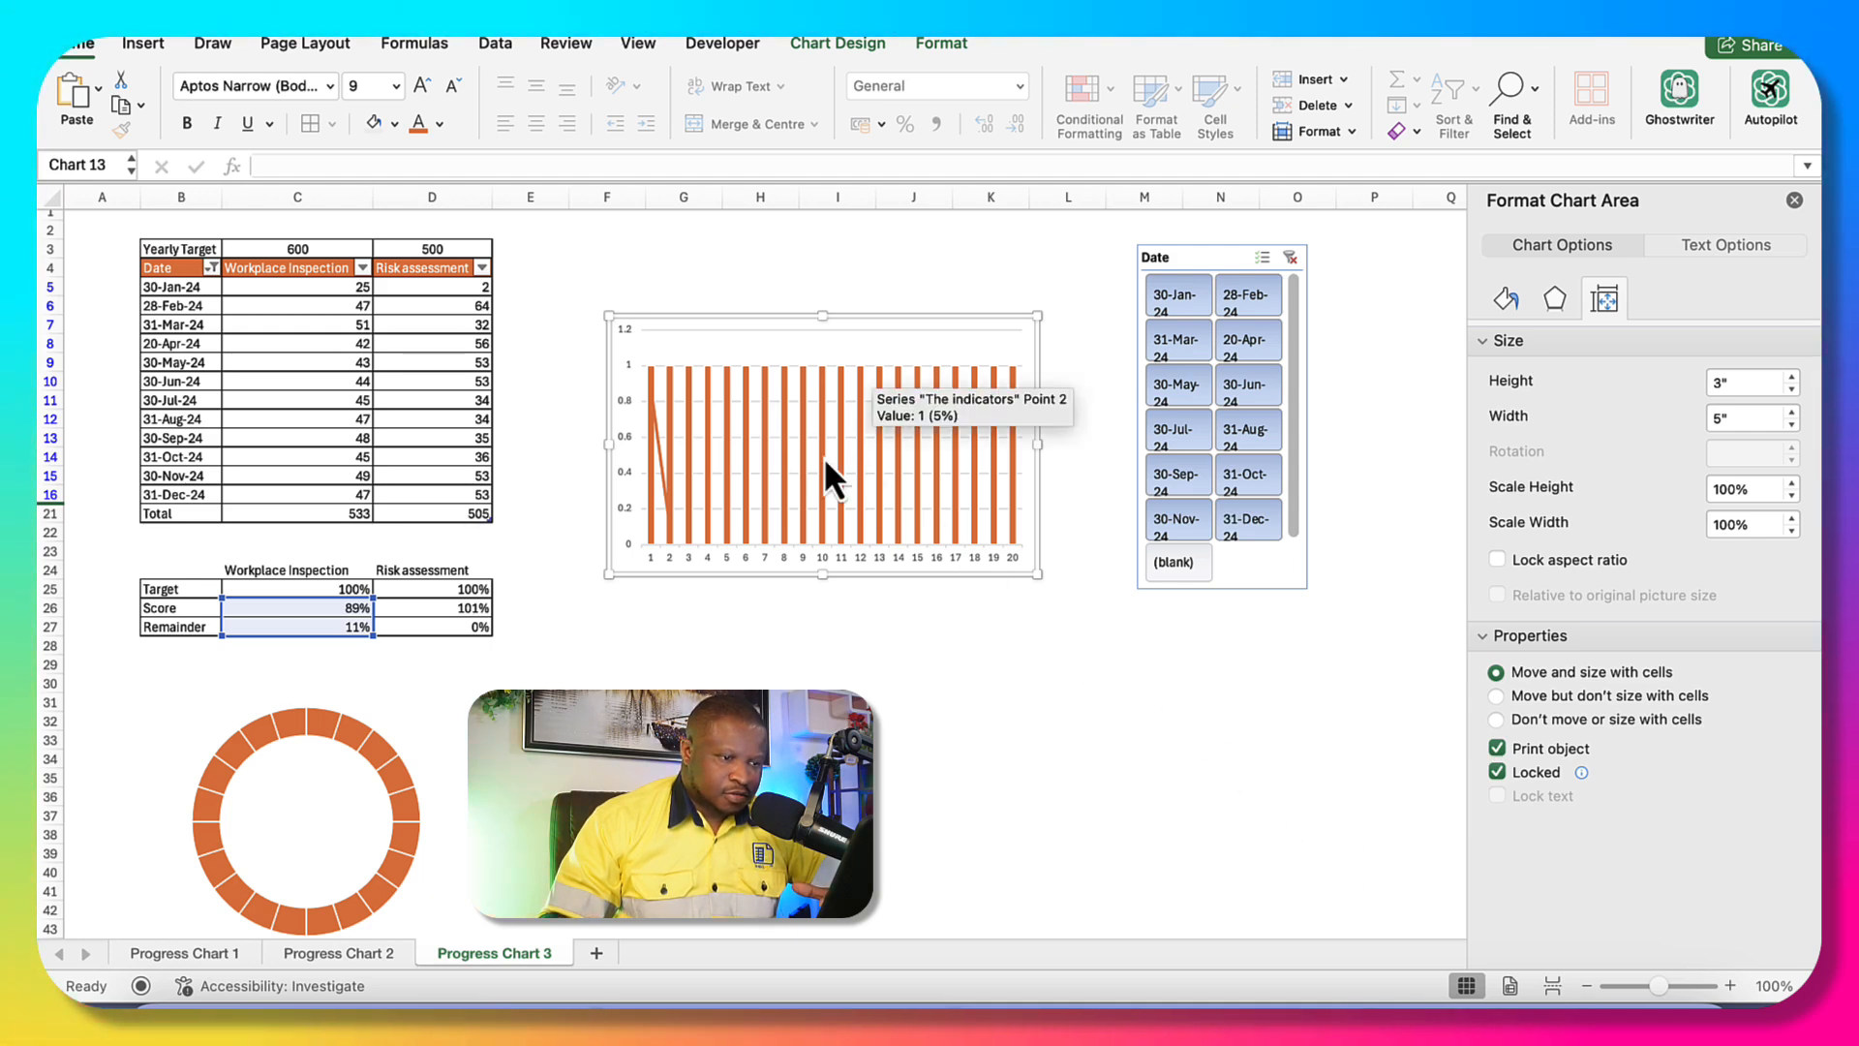
- Plot the Score and Remainder line series on the secondary axis
left_click(671, 434)
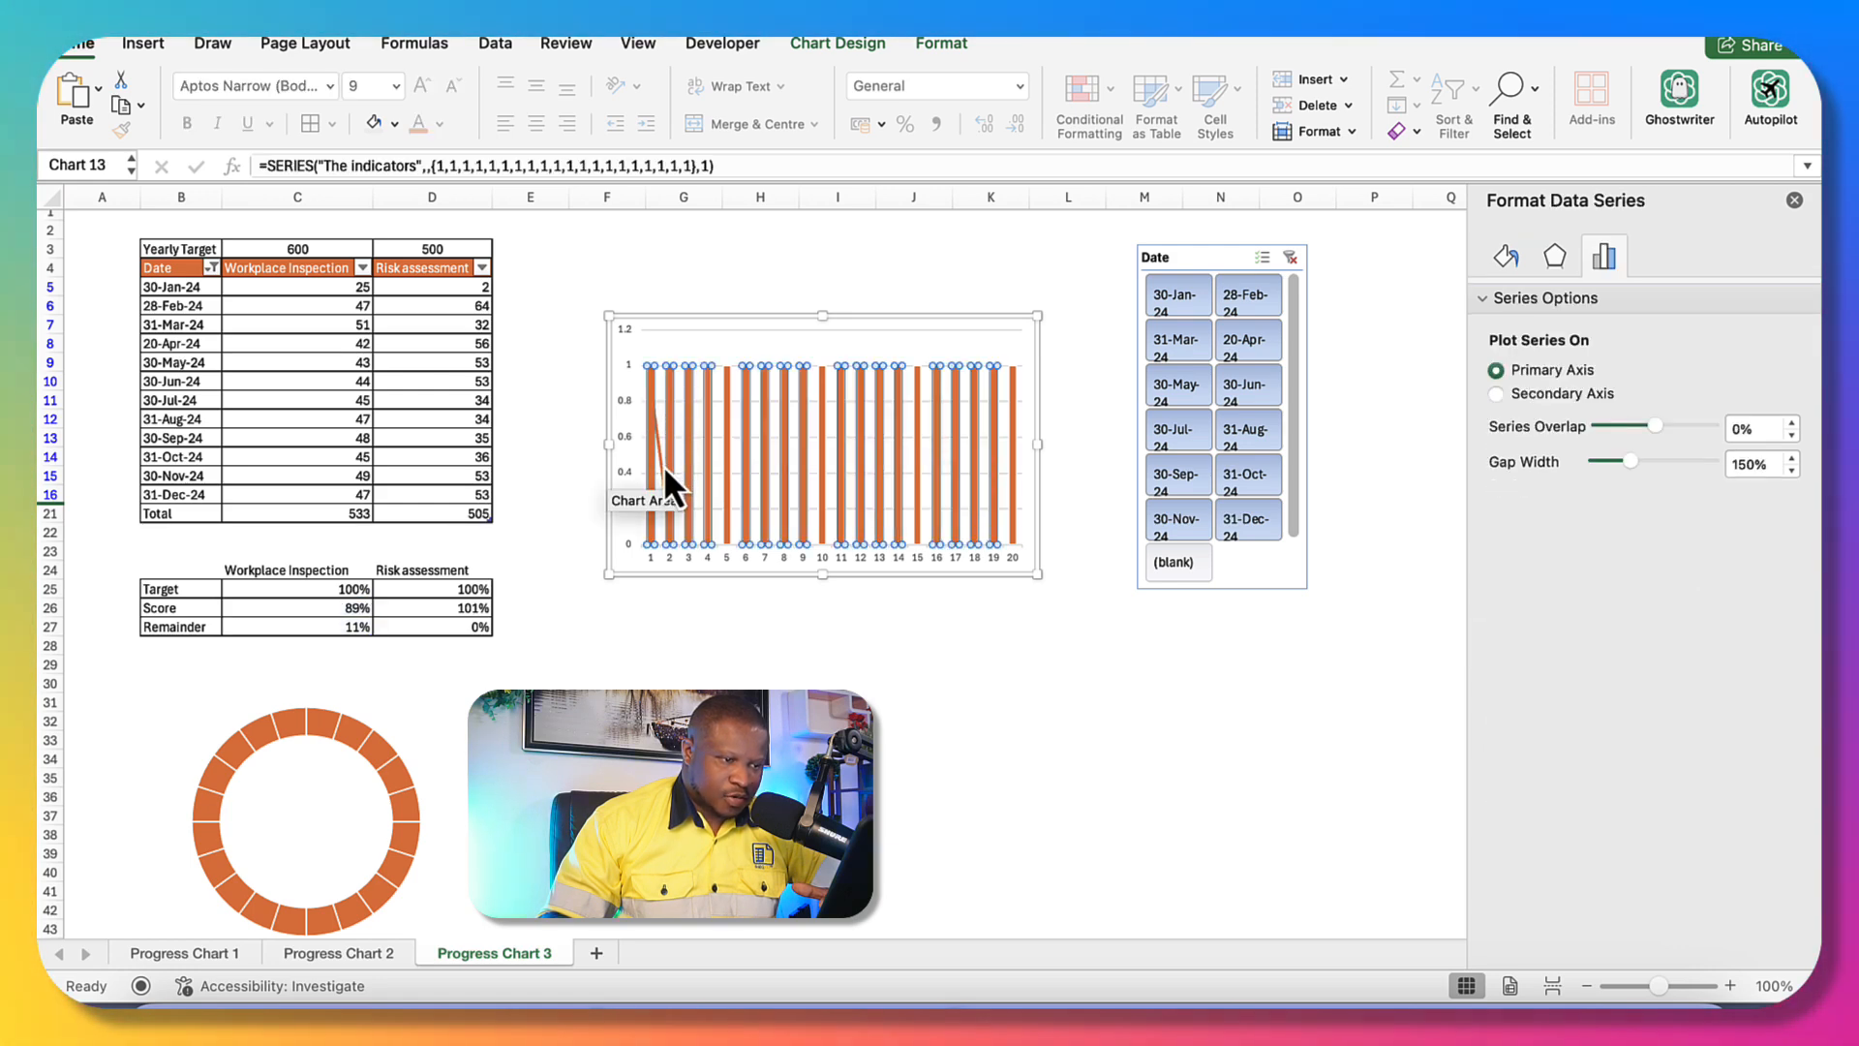
left_click(664, 465)
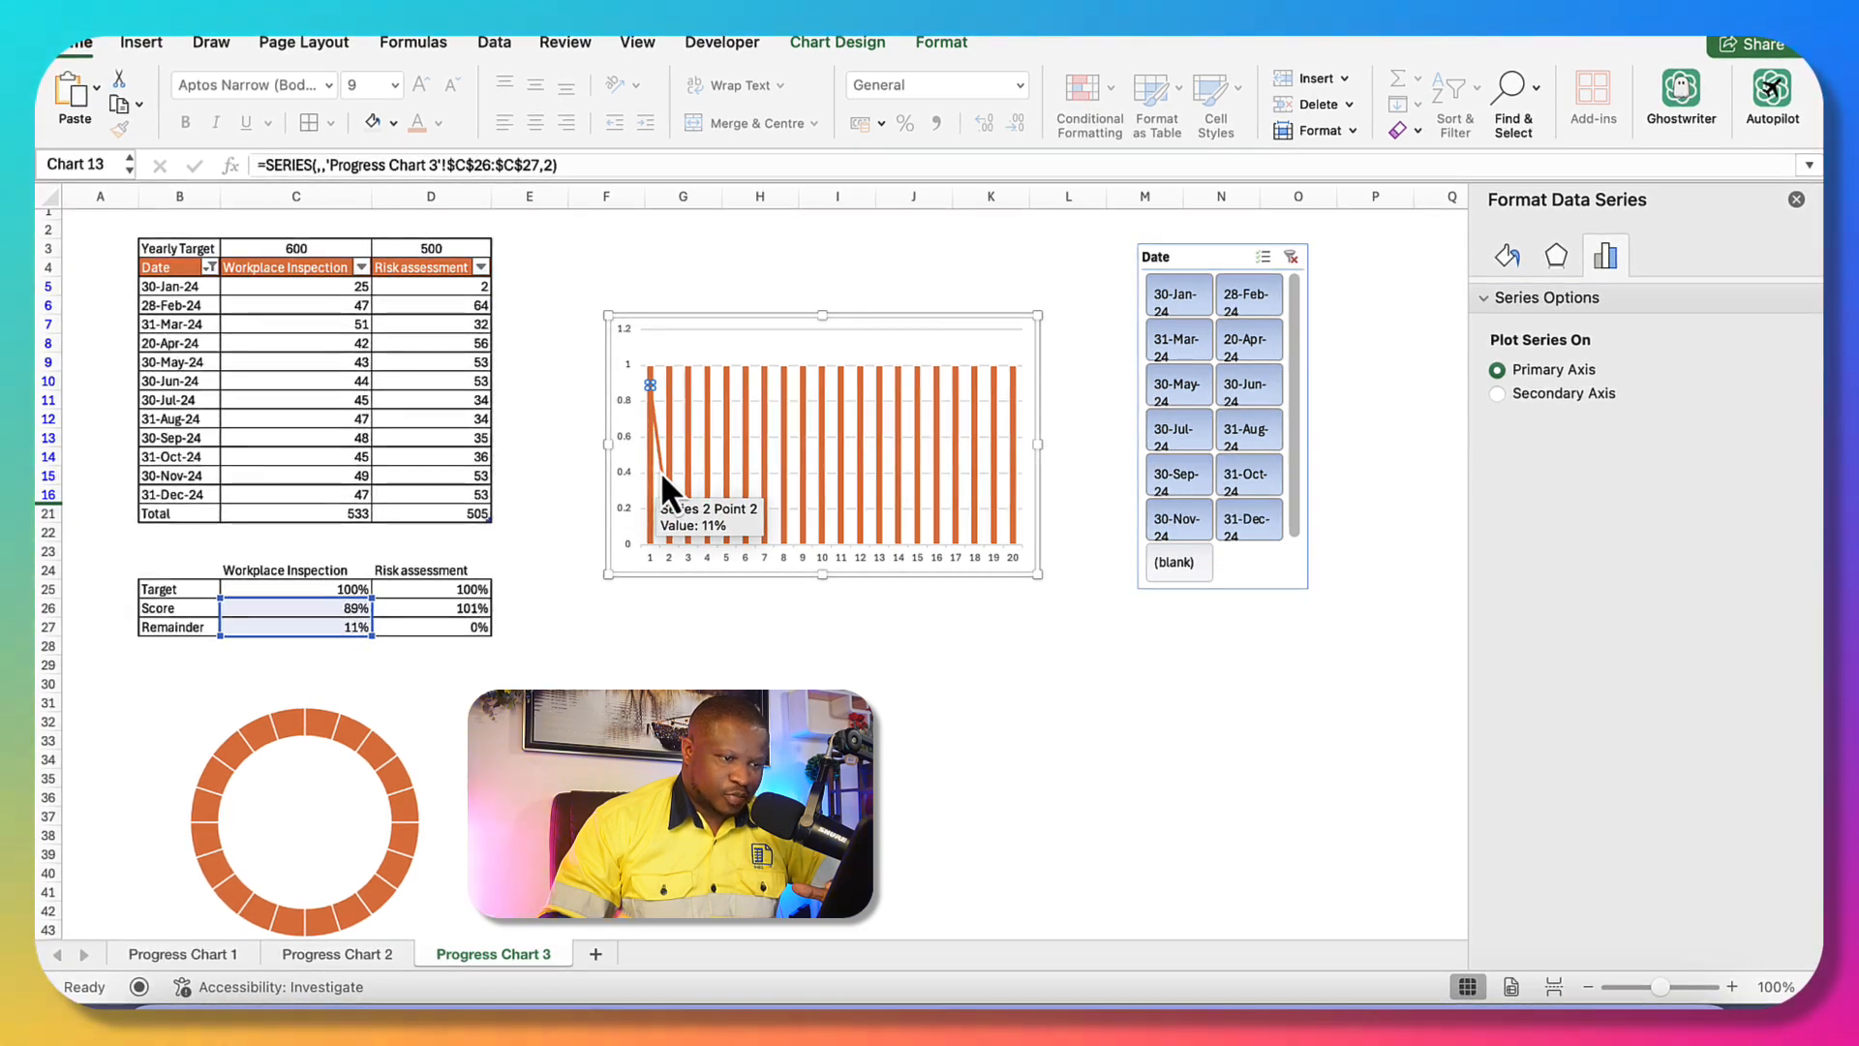
left_click(705, 430)
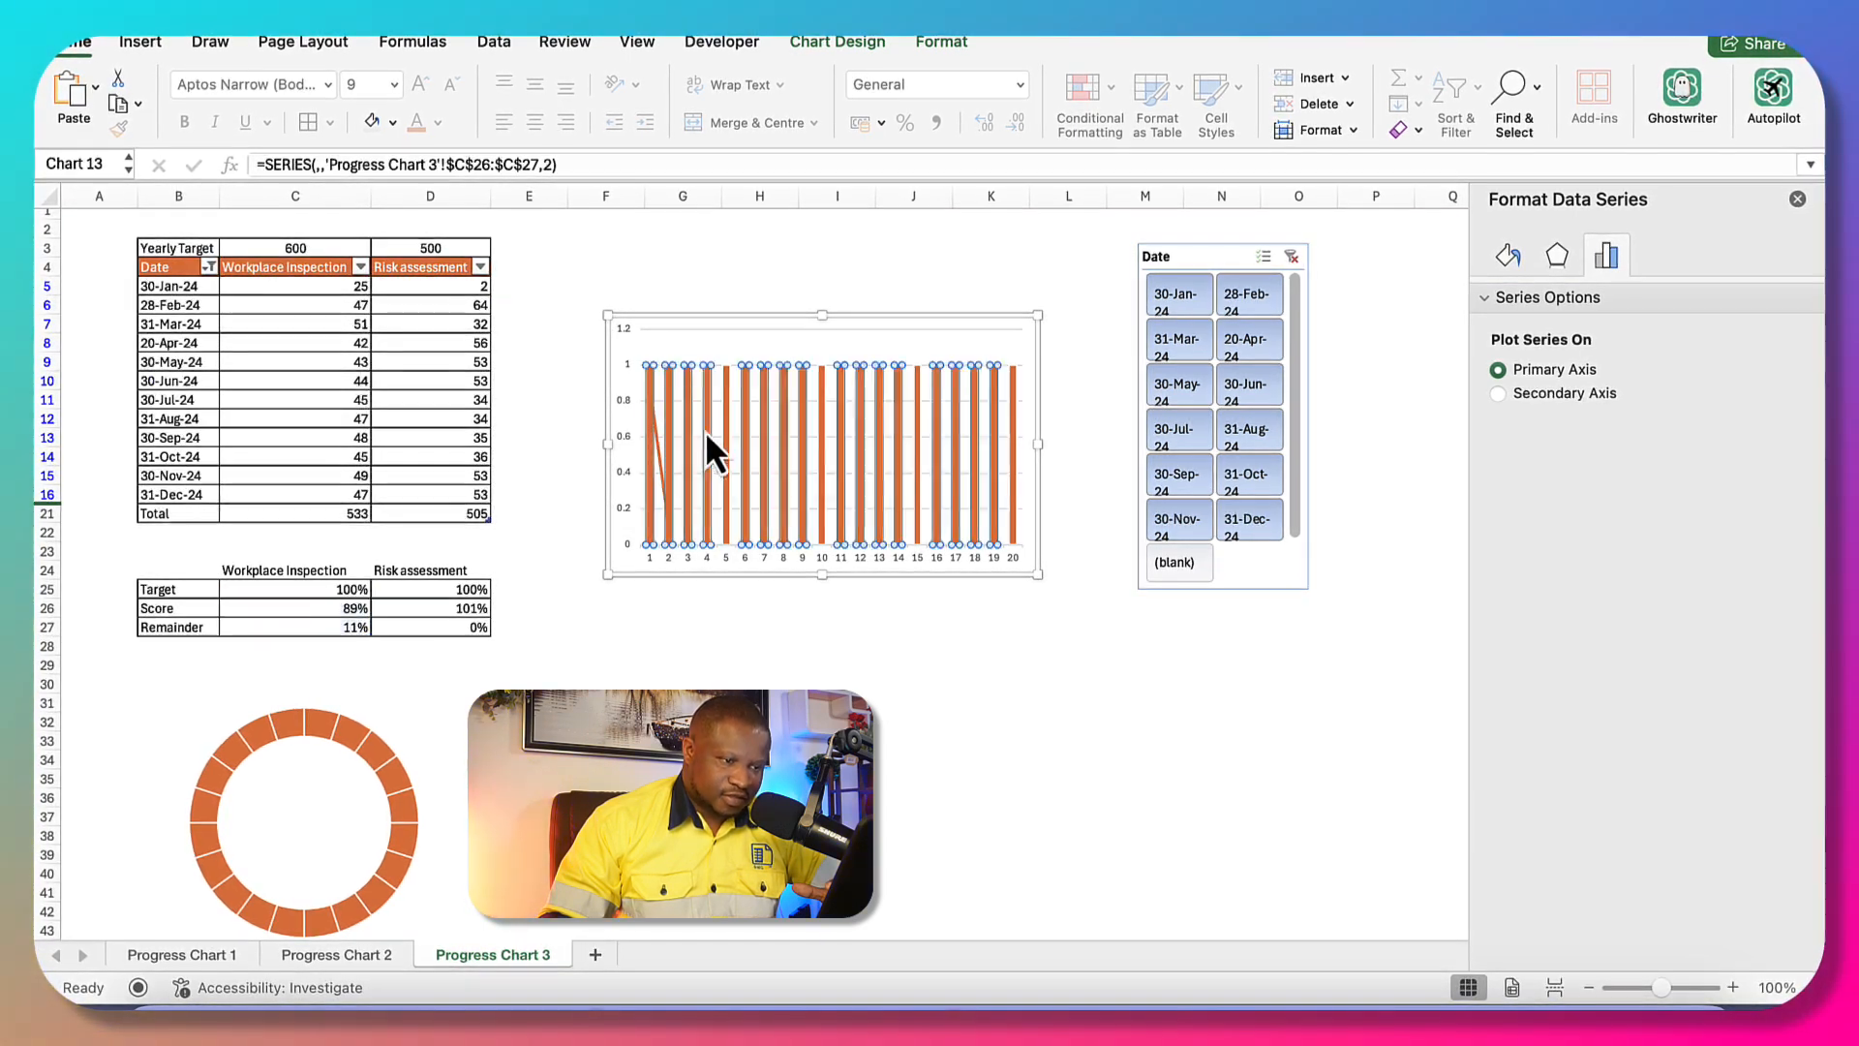
left_click(659, 463)
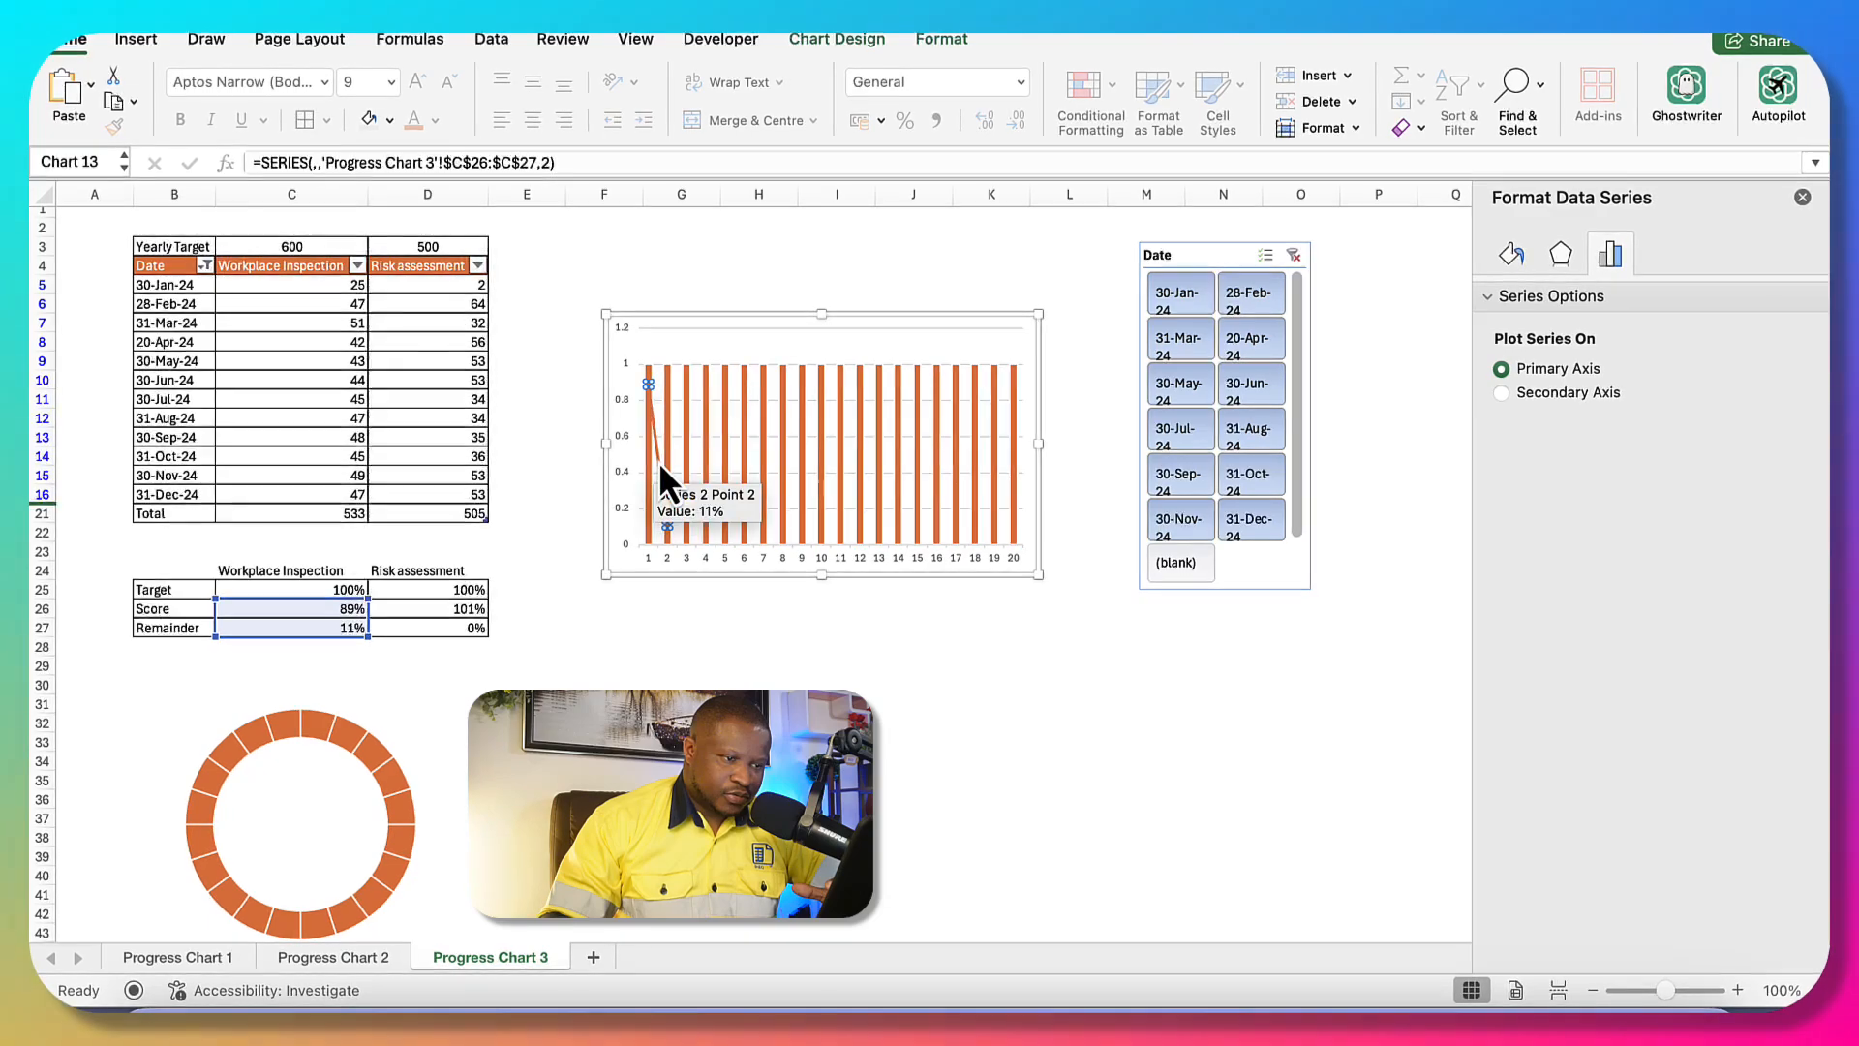
left_click(1503, 393)
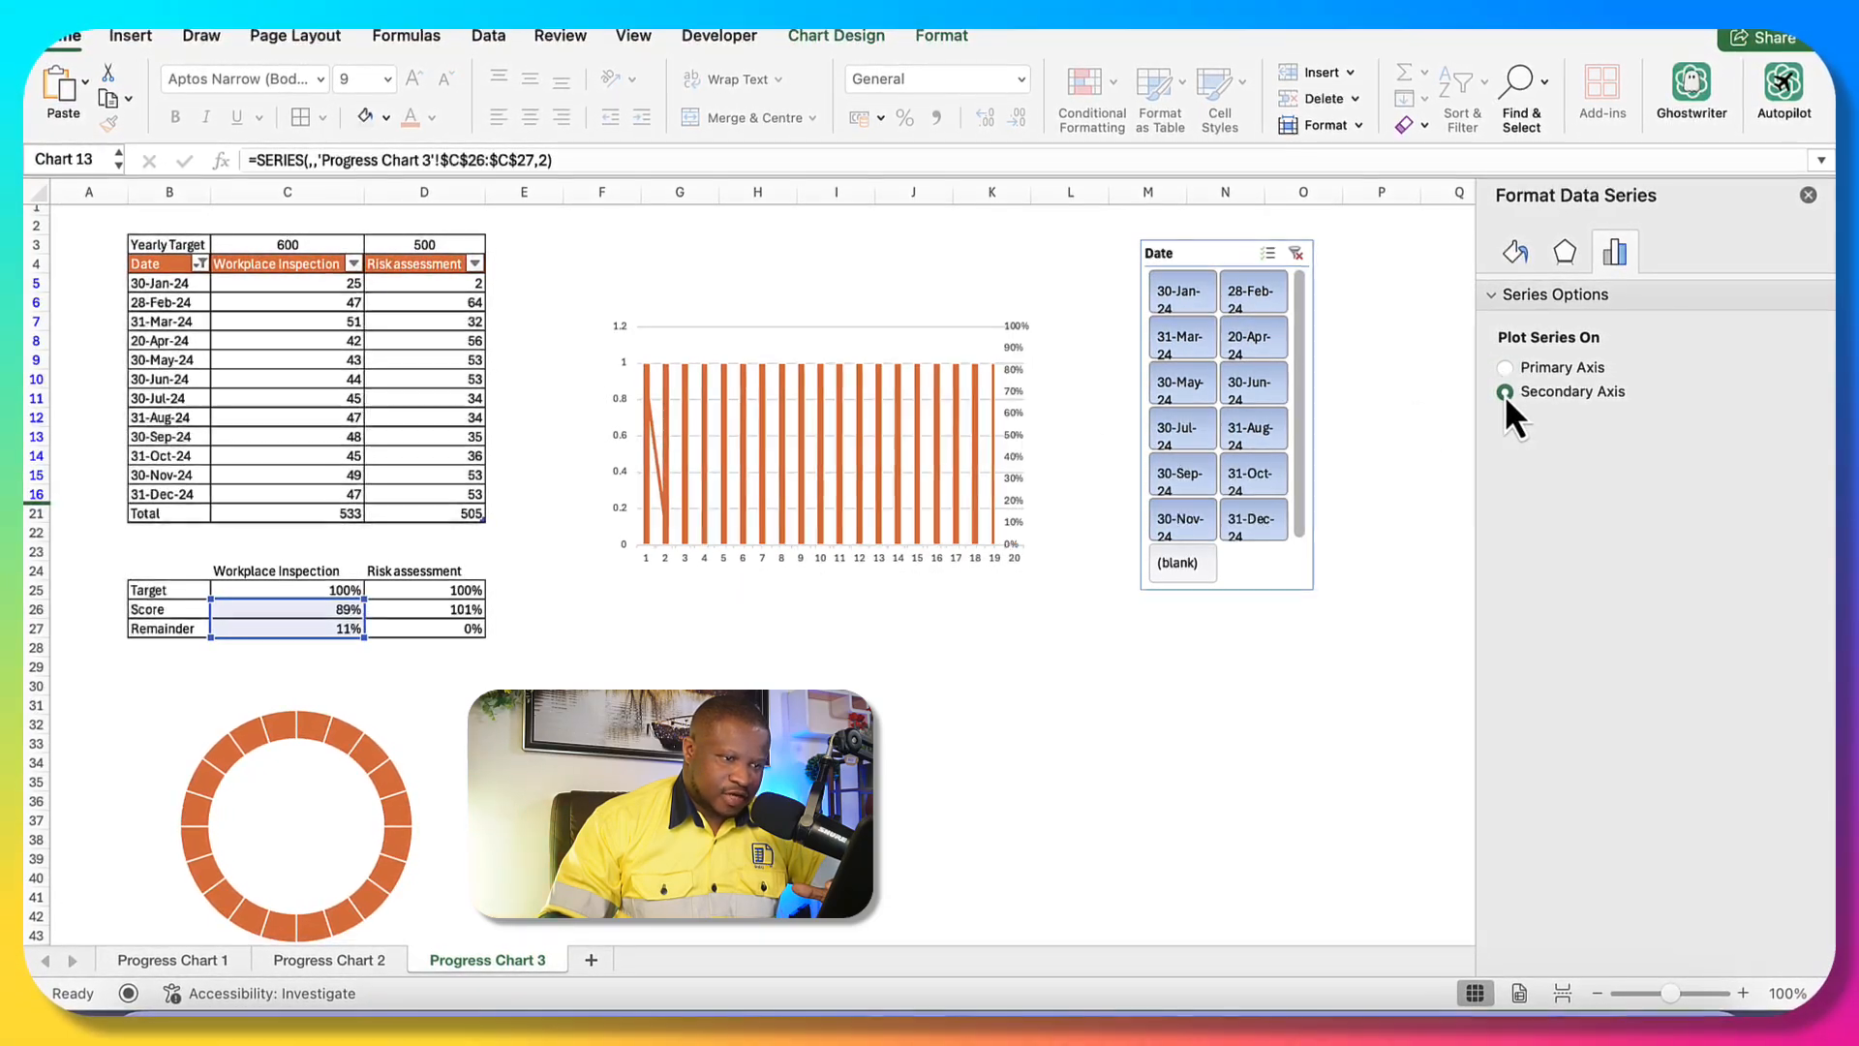
- Change the chart type of the Score and Remainder line series to Doughnut
left_click(698, 450)
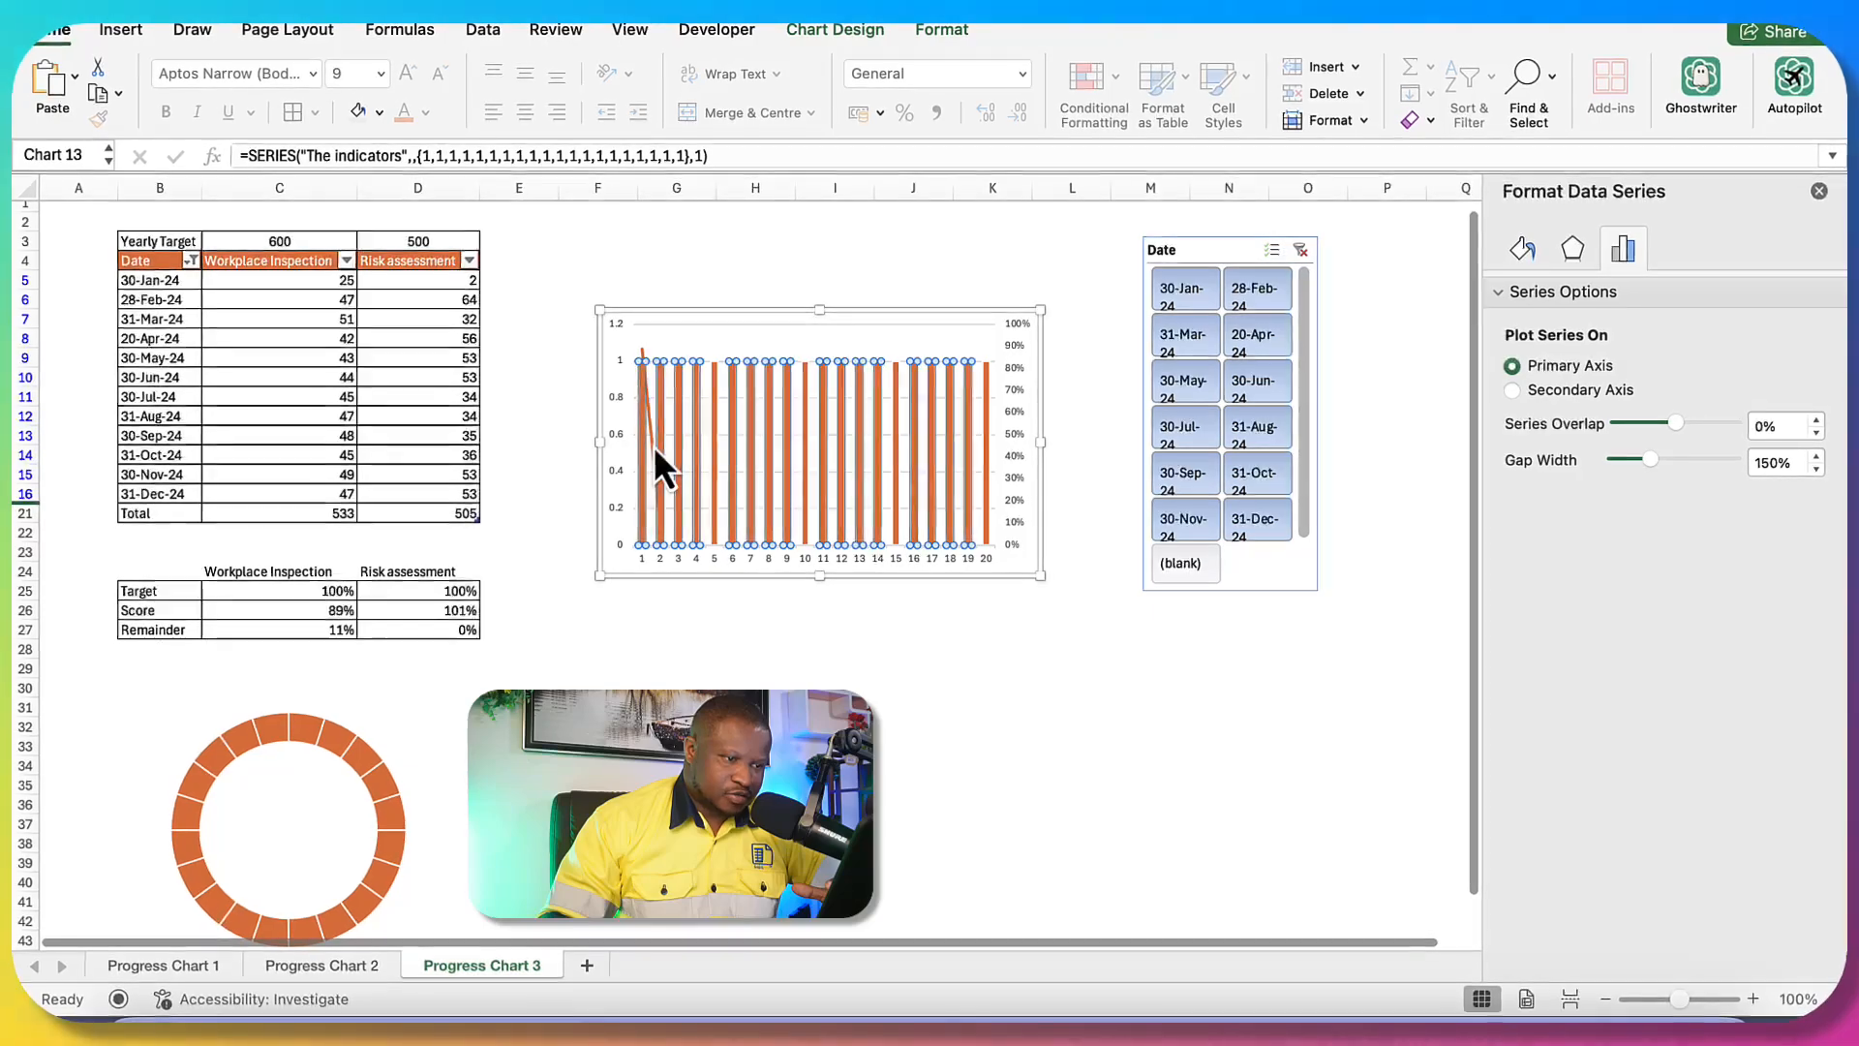
left_click(654, 446)
right_click(653, 445)
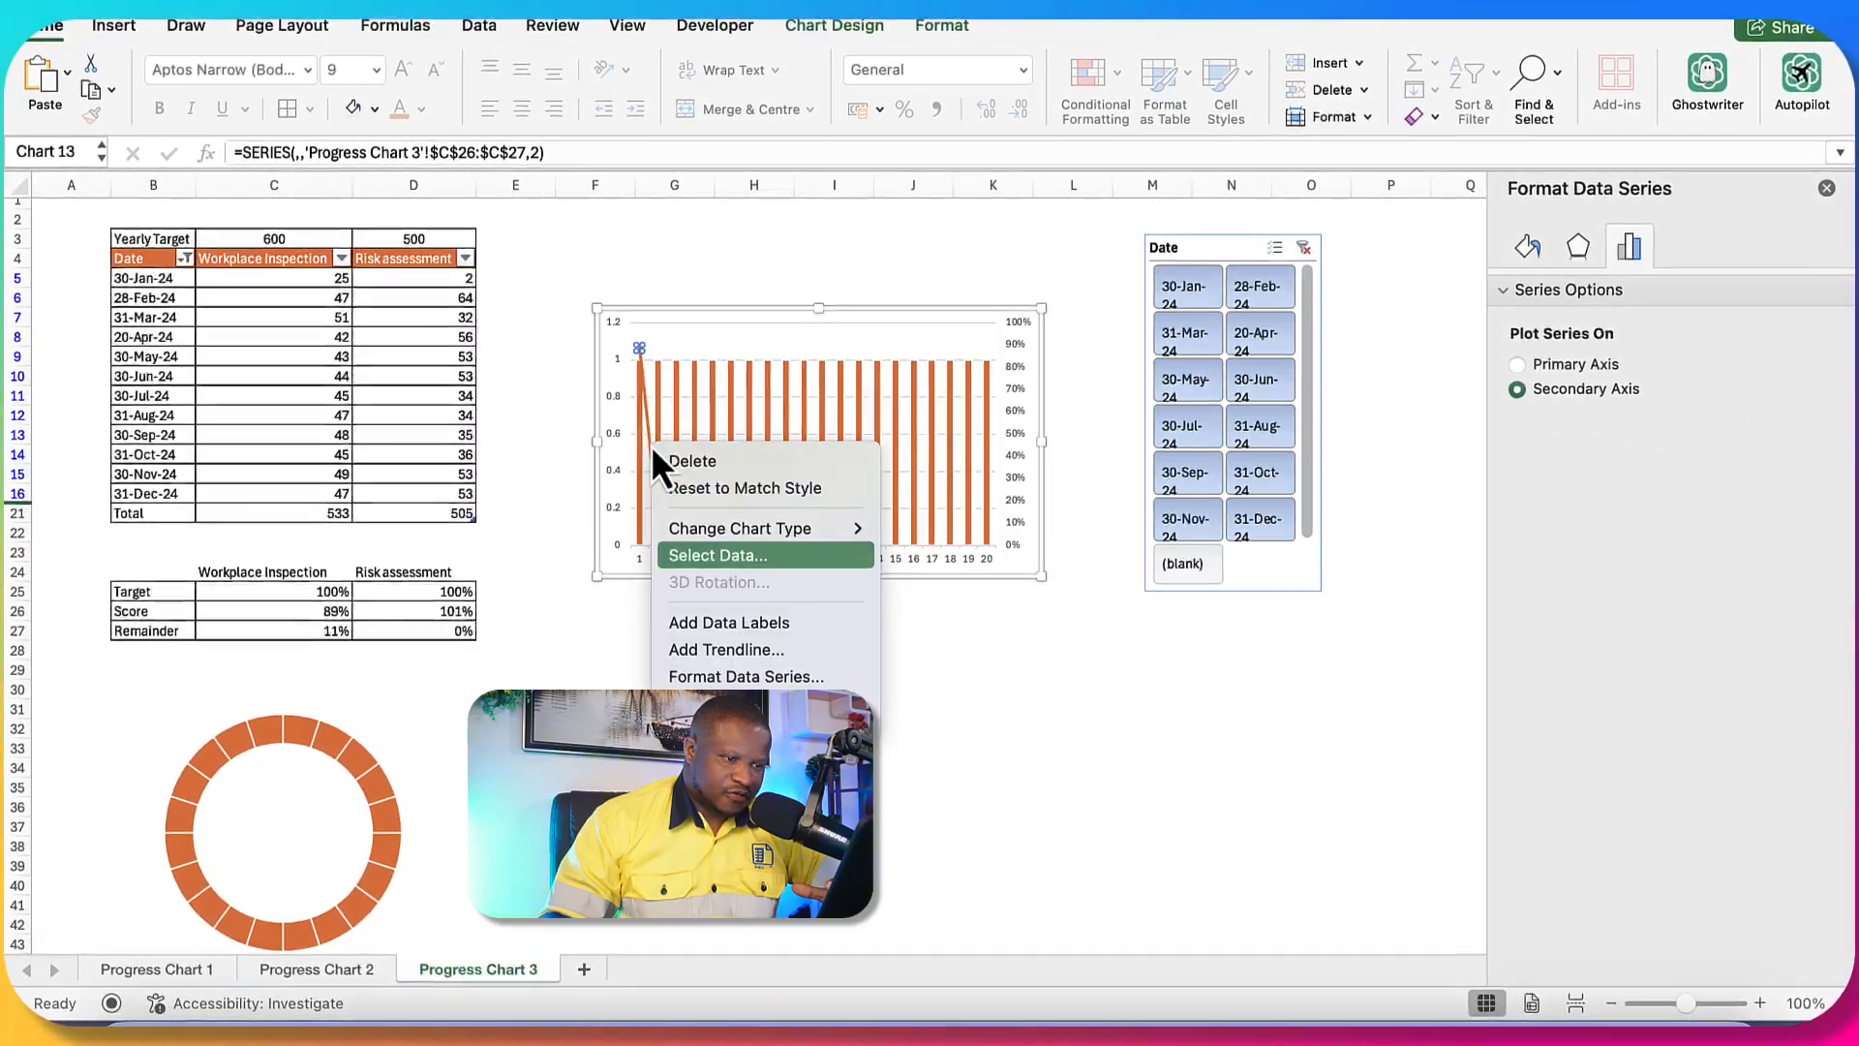
mouse_move(765, 527)
mouse_move(911, 583)
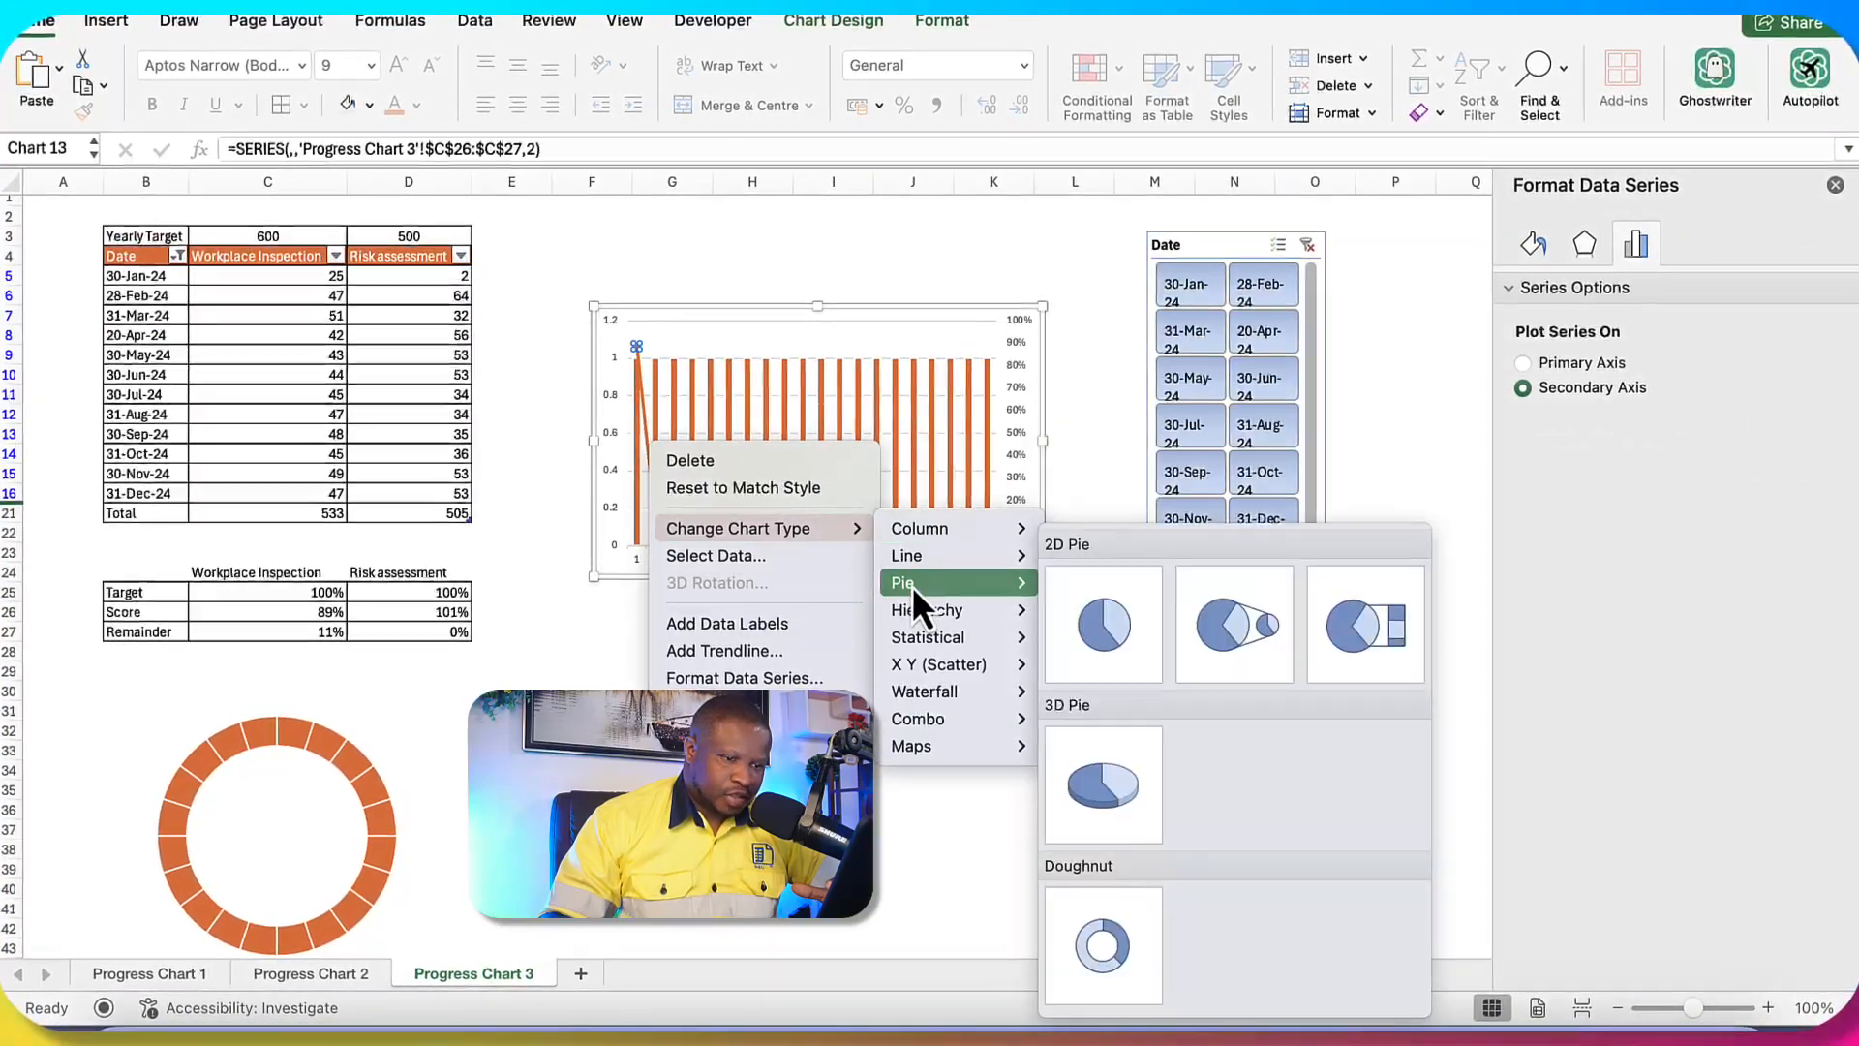
left_click(1106, 944)
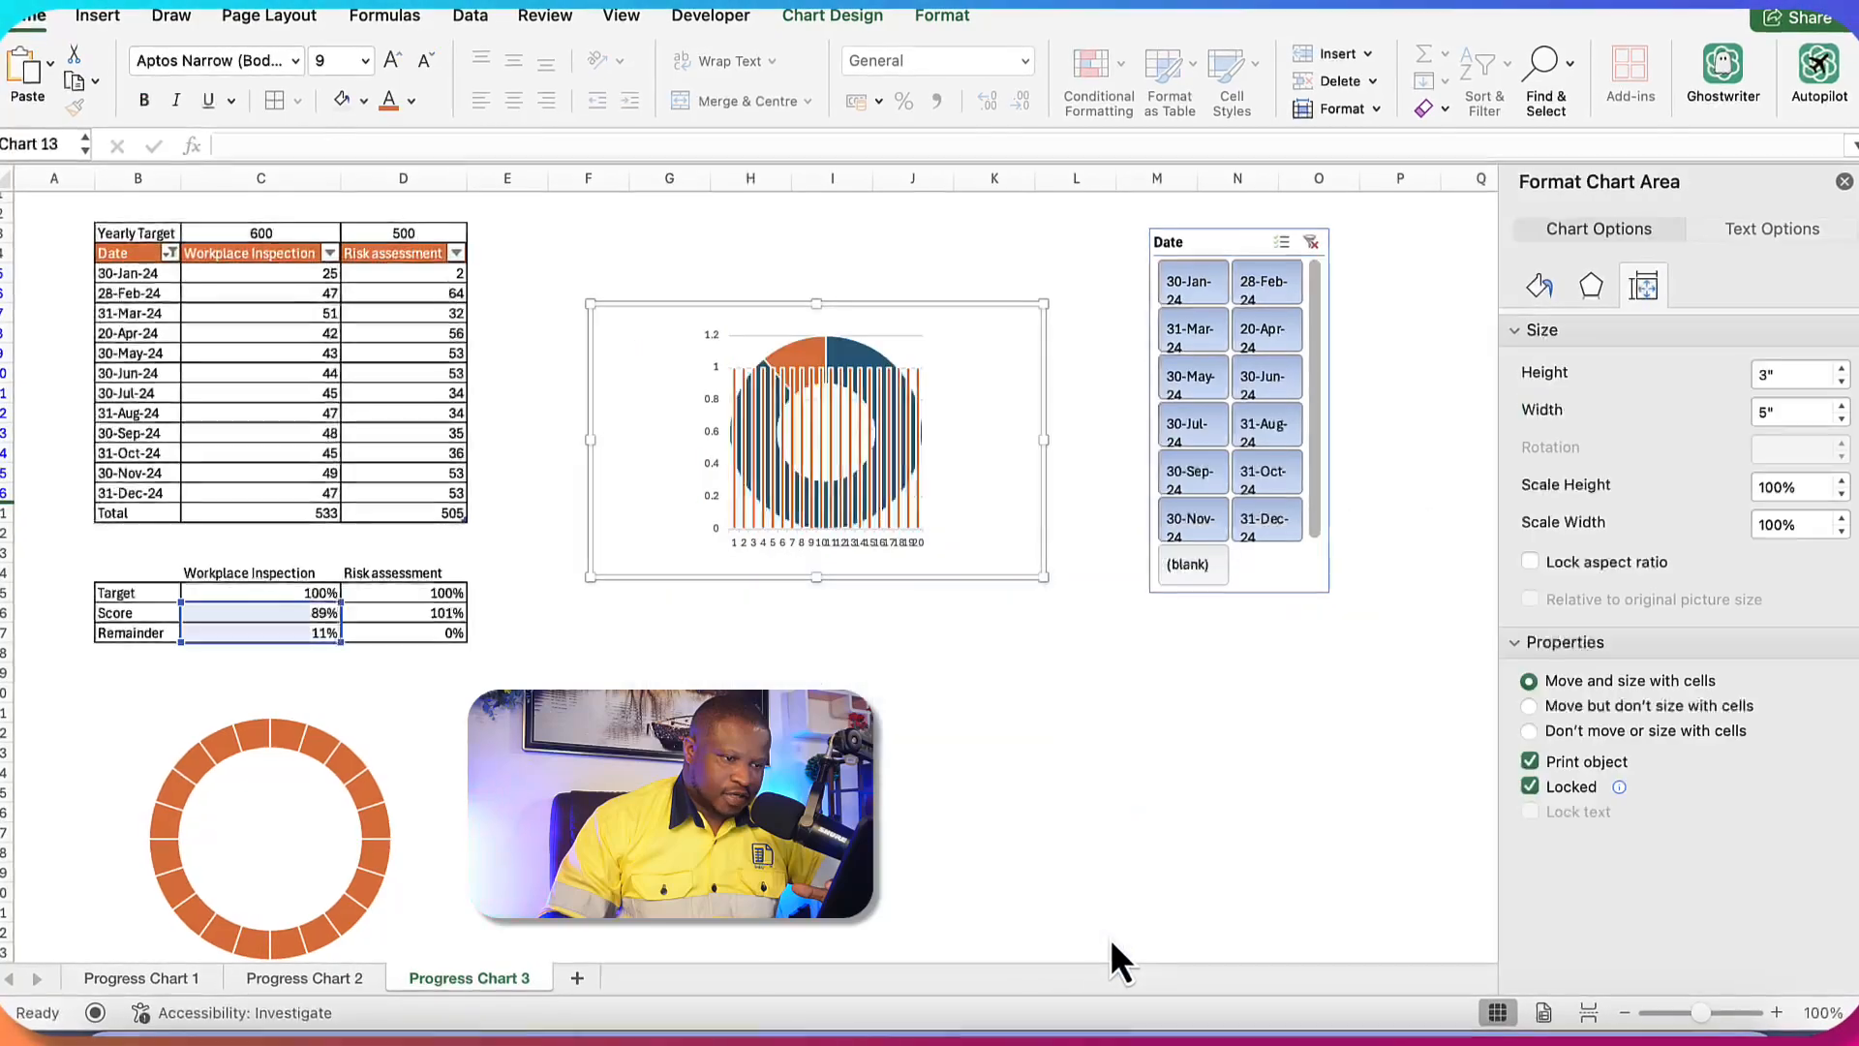
left_click(1000, 842)
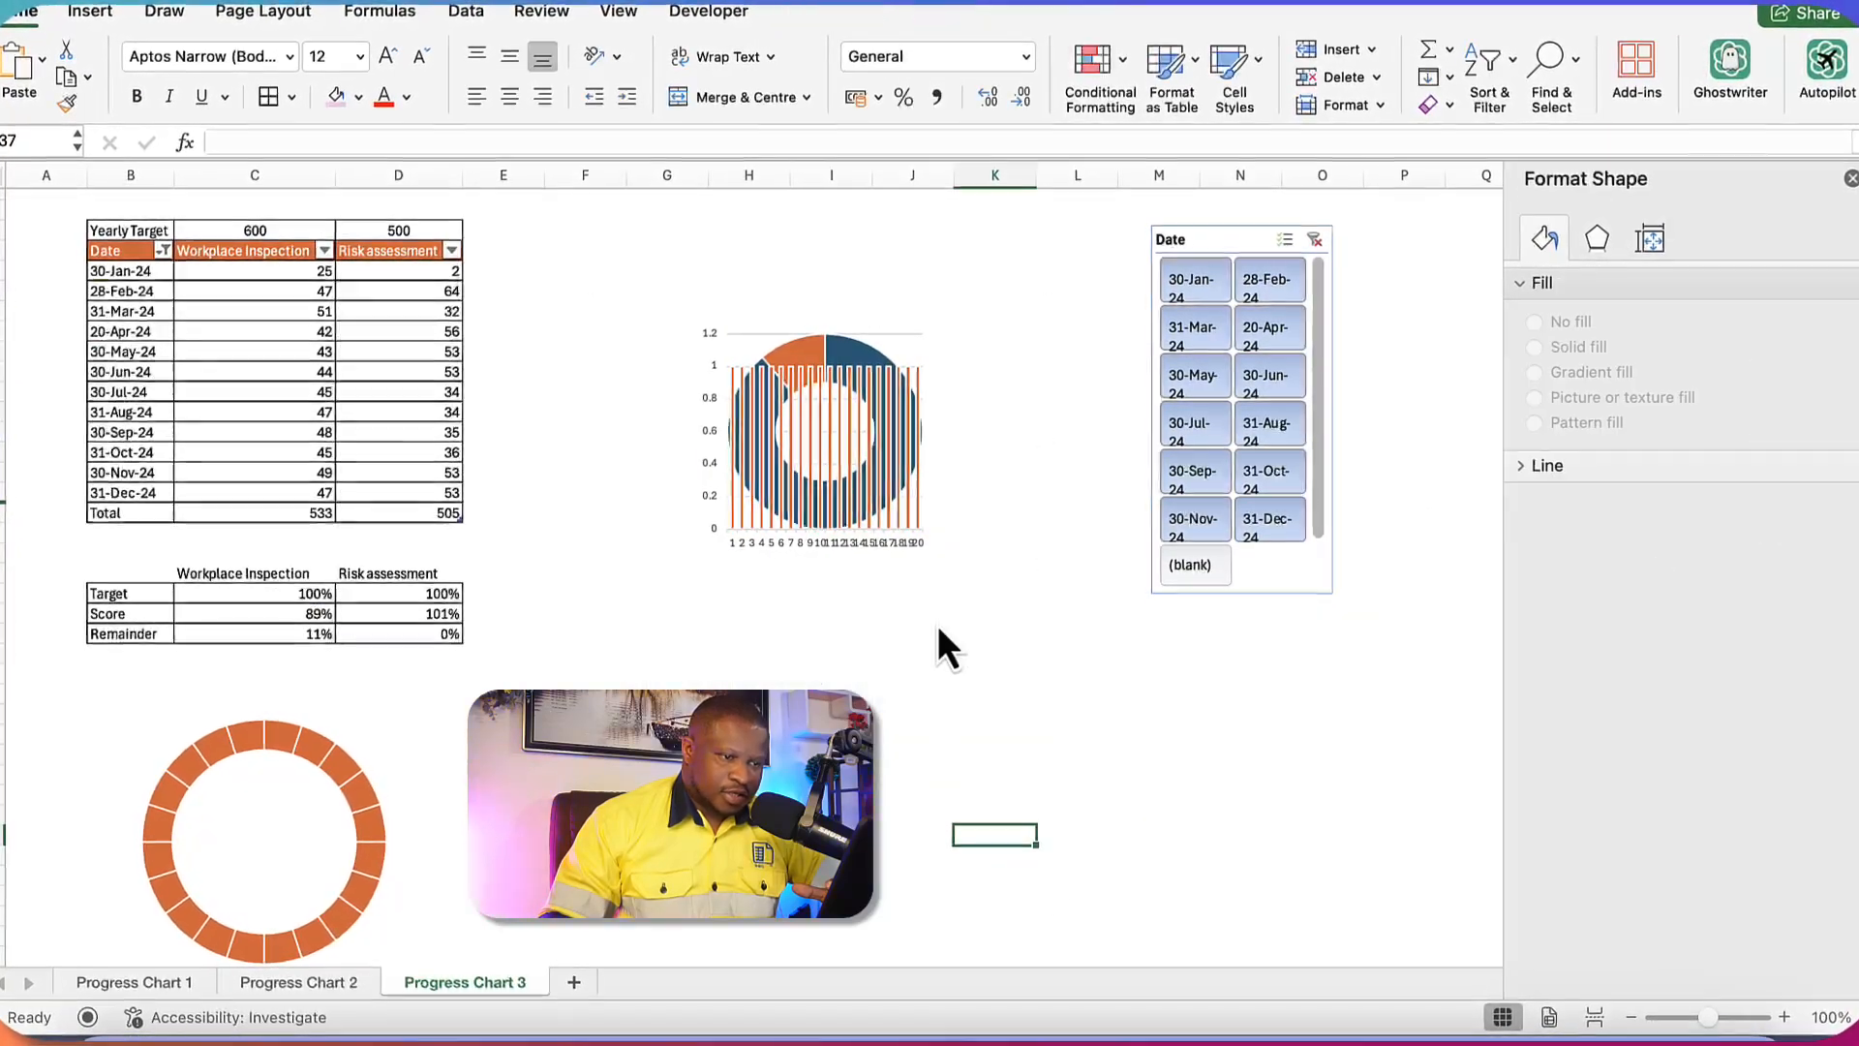
- Change the chart type of "The indicators" column series to Doughnut
left_click(856, 360)
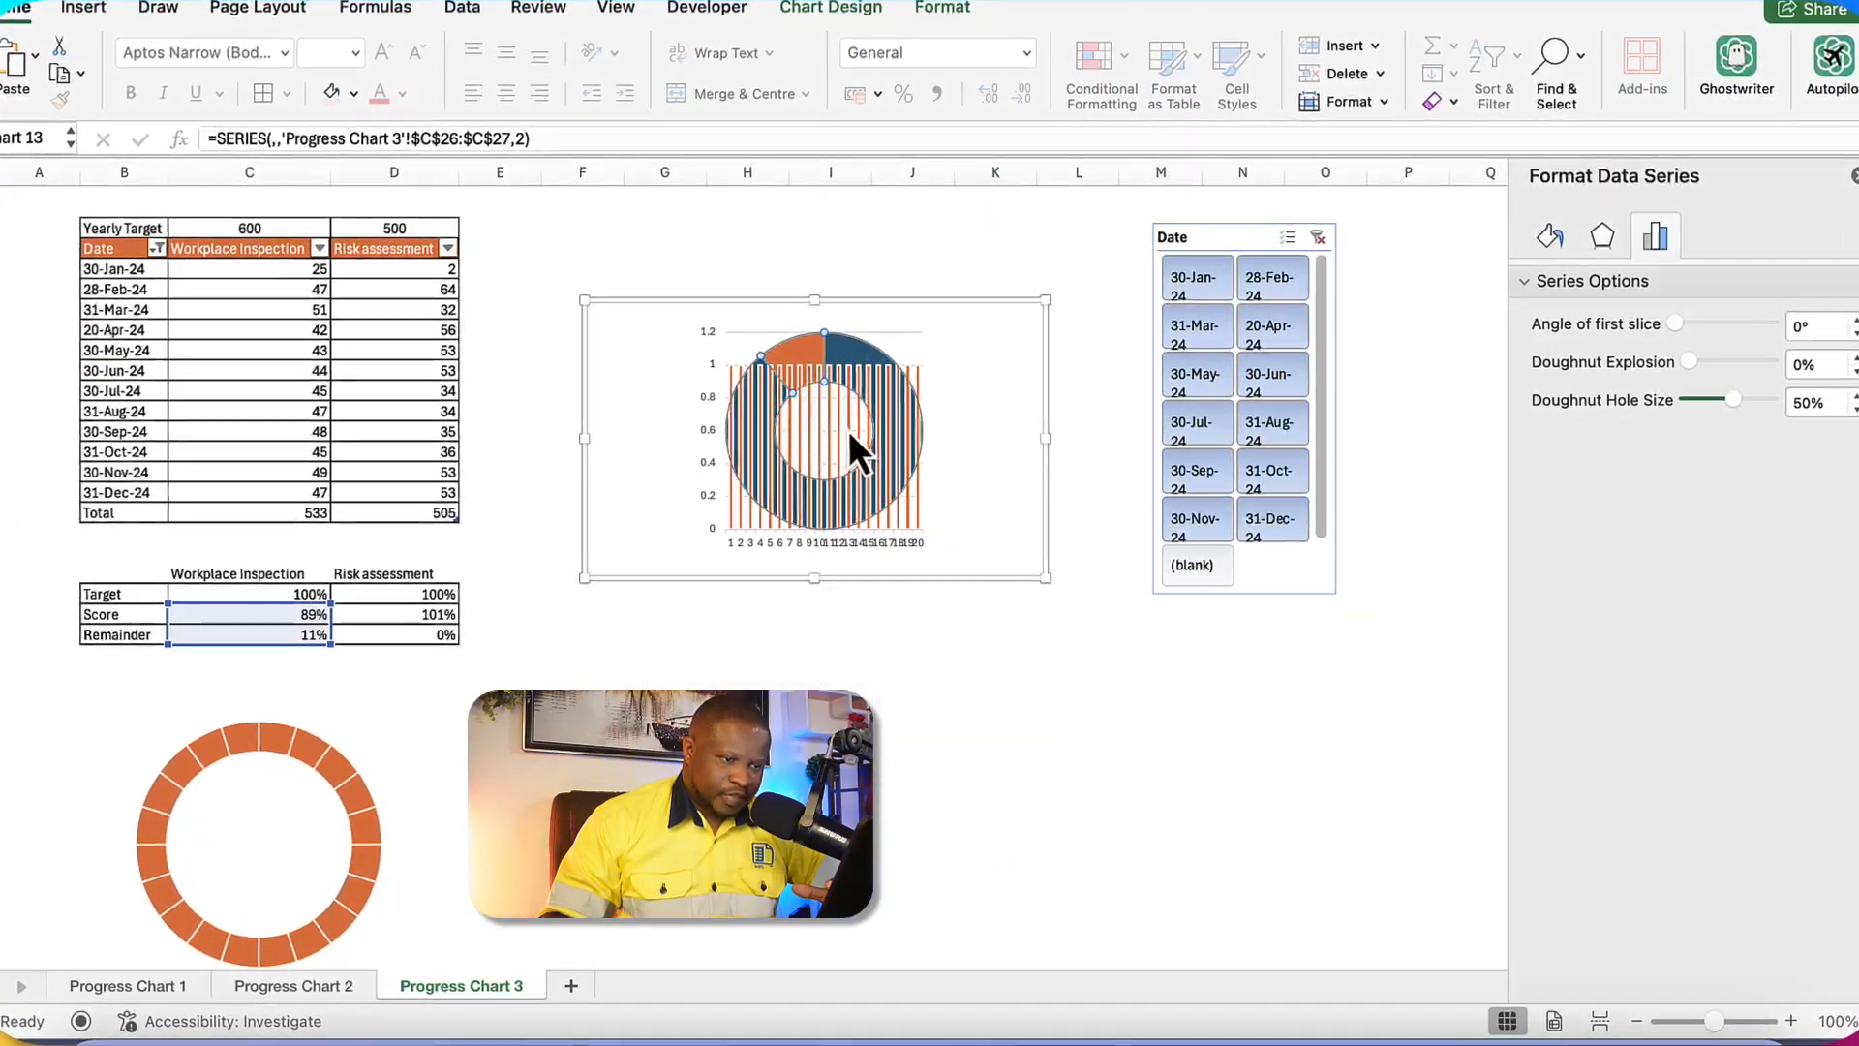
left_click(848, 432)
right_click(848, 431)
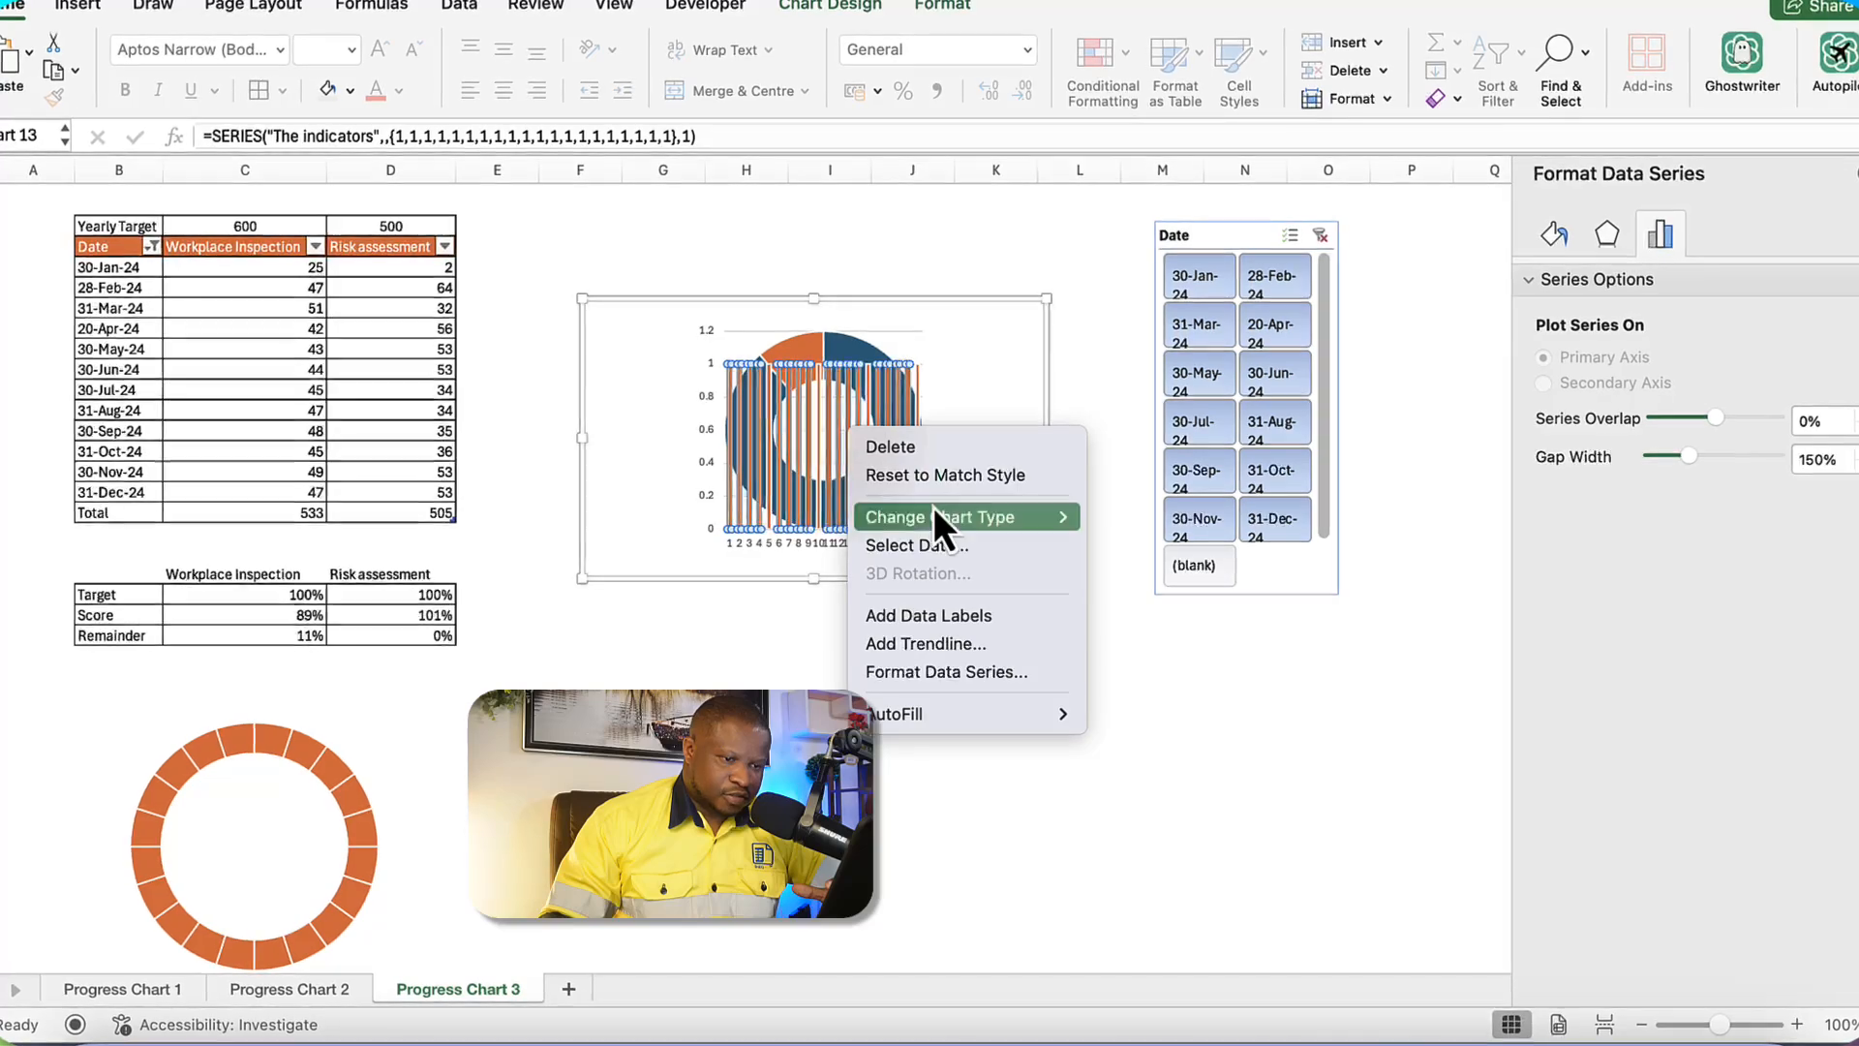
mouse_move(933, 515)
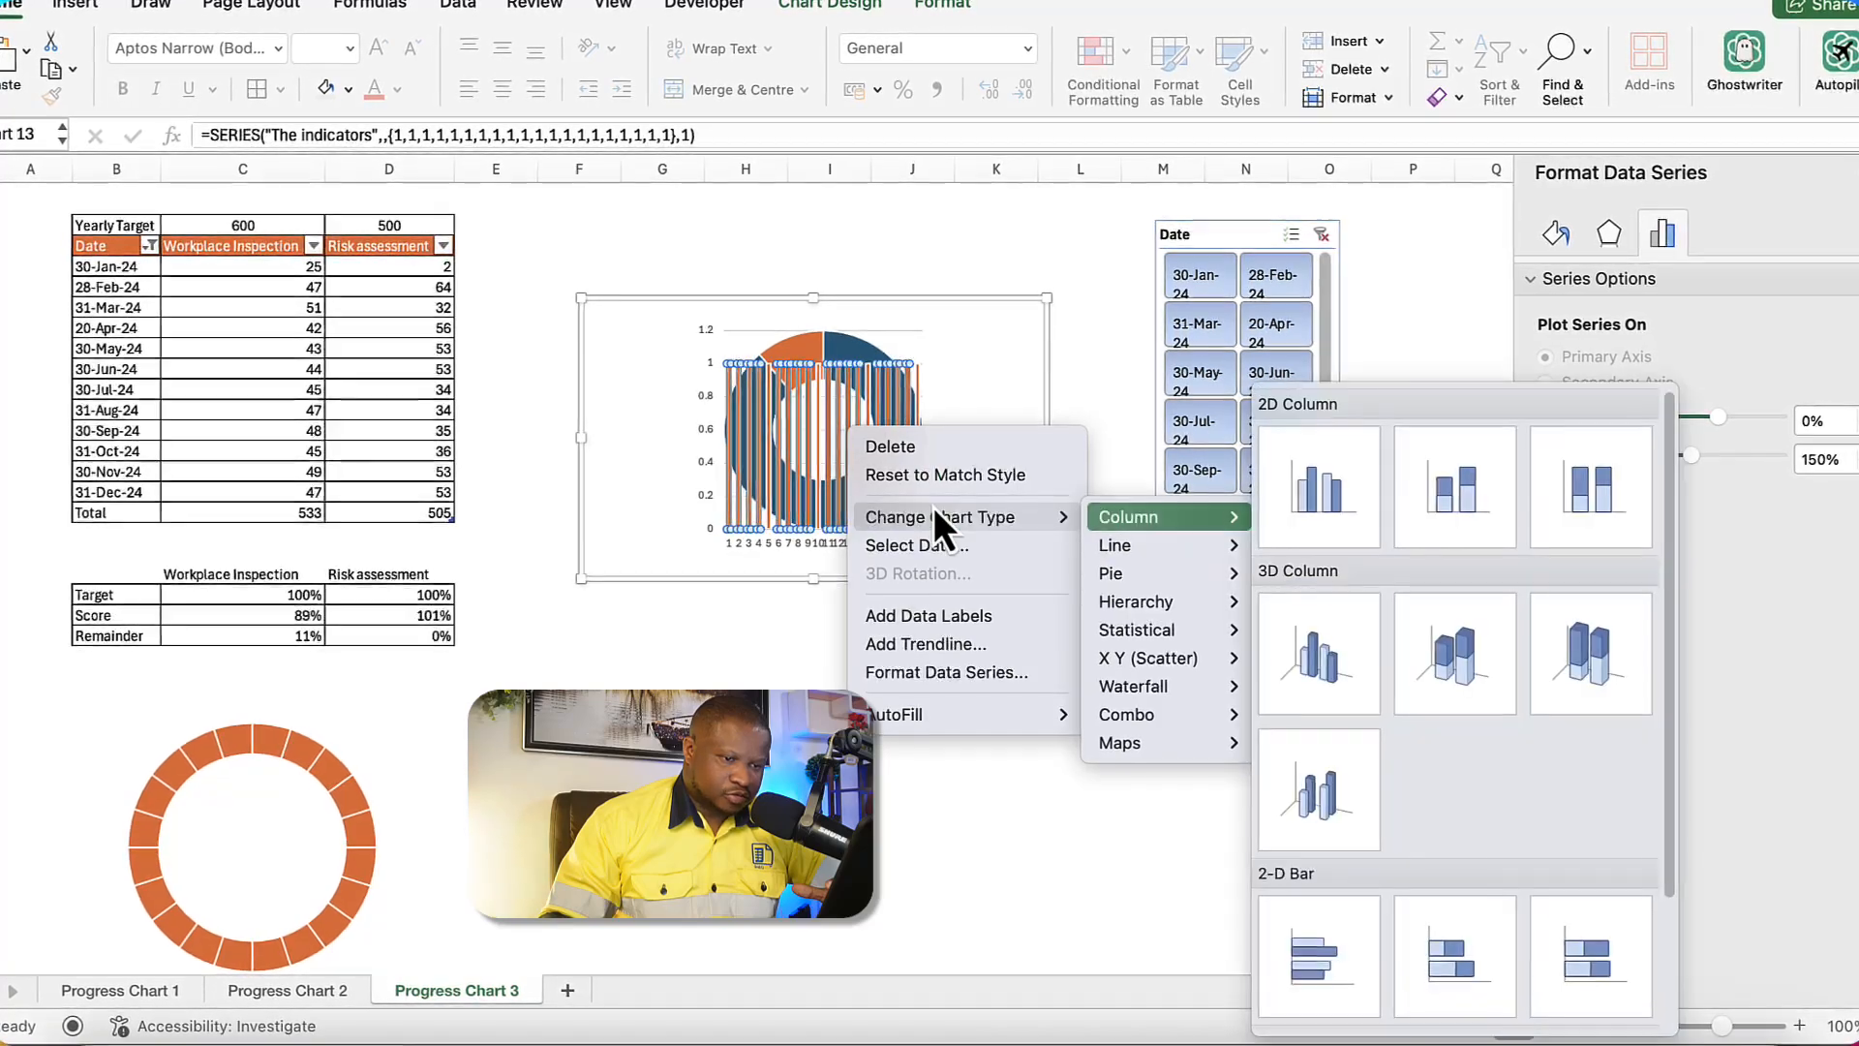
mouse_move(1110, 573)
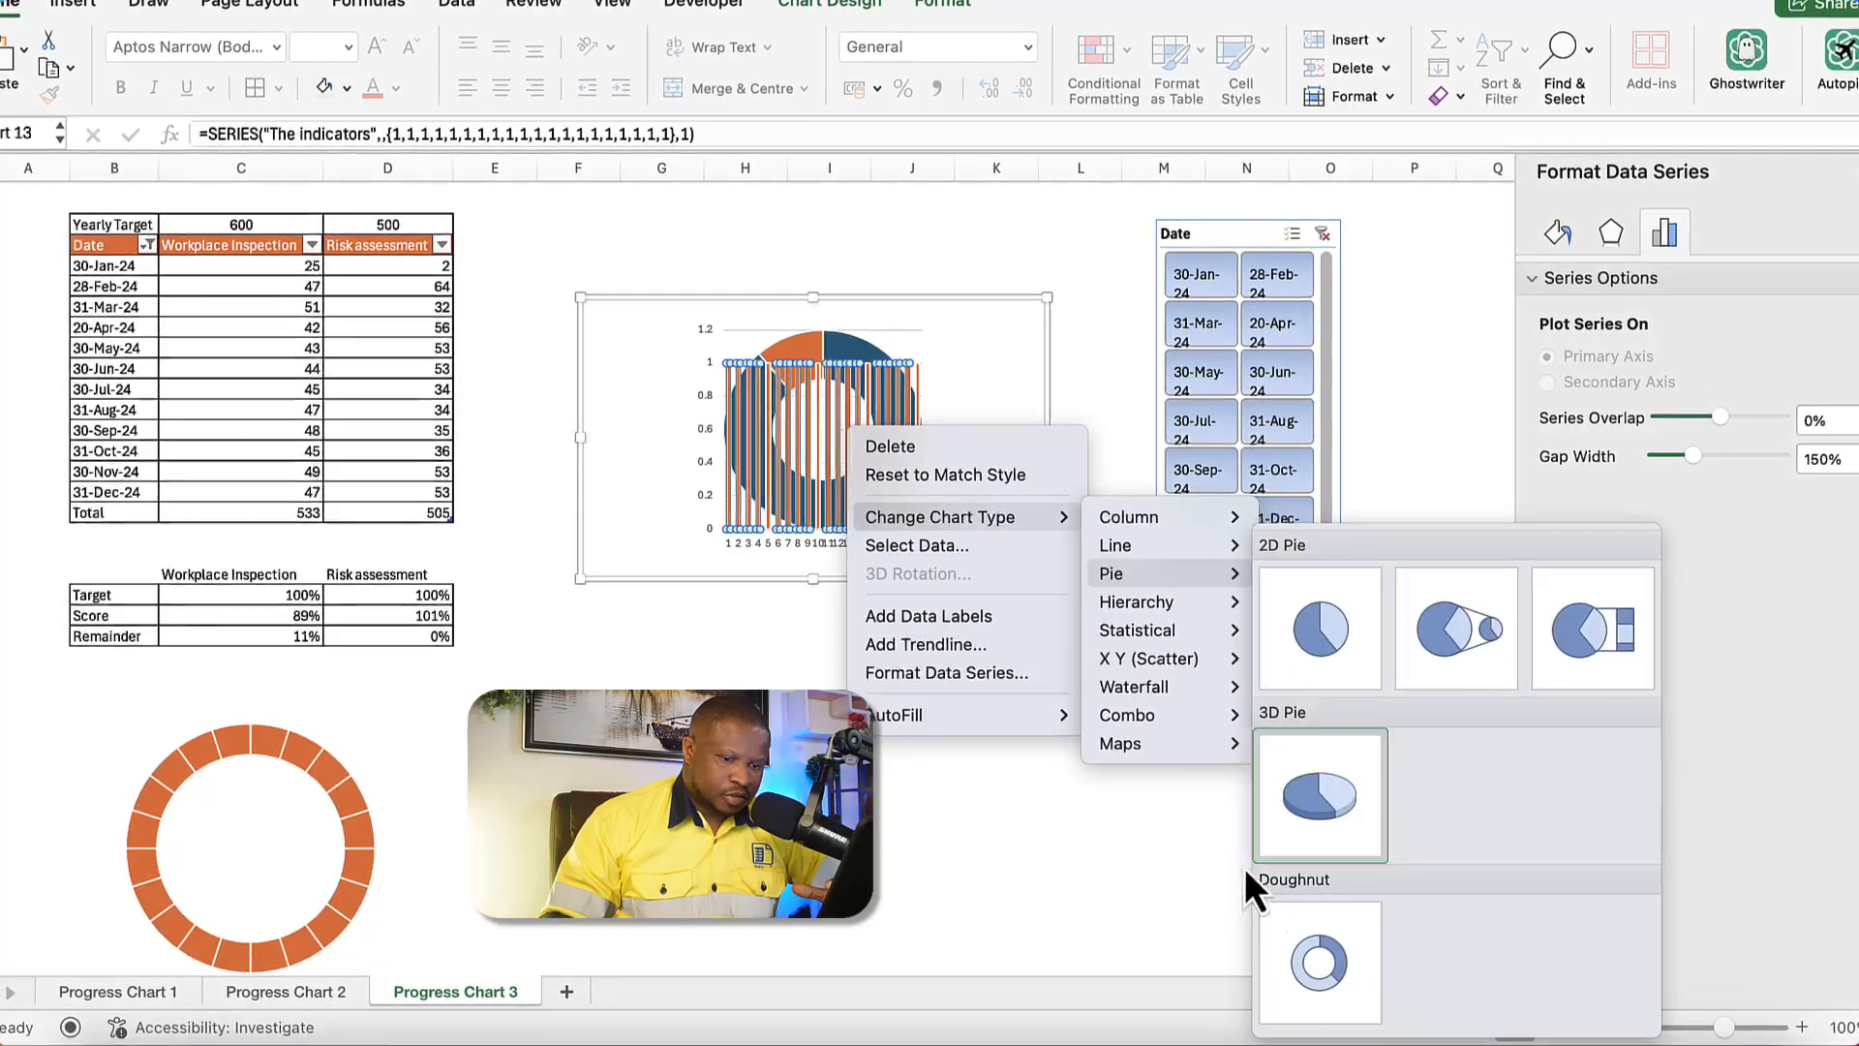
left_click(1335, 973)
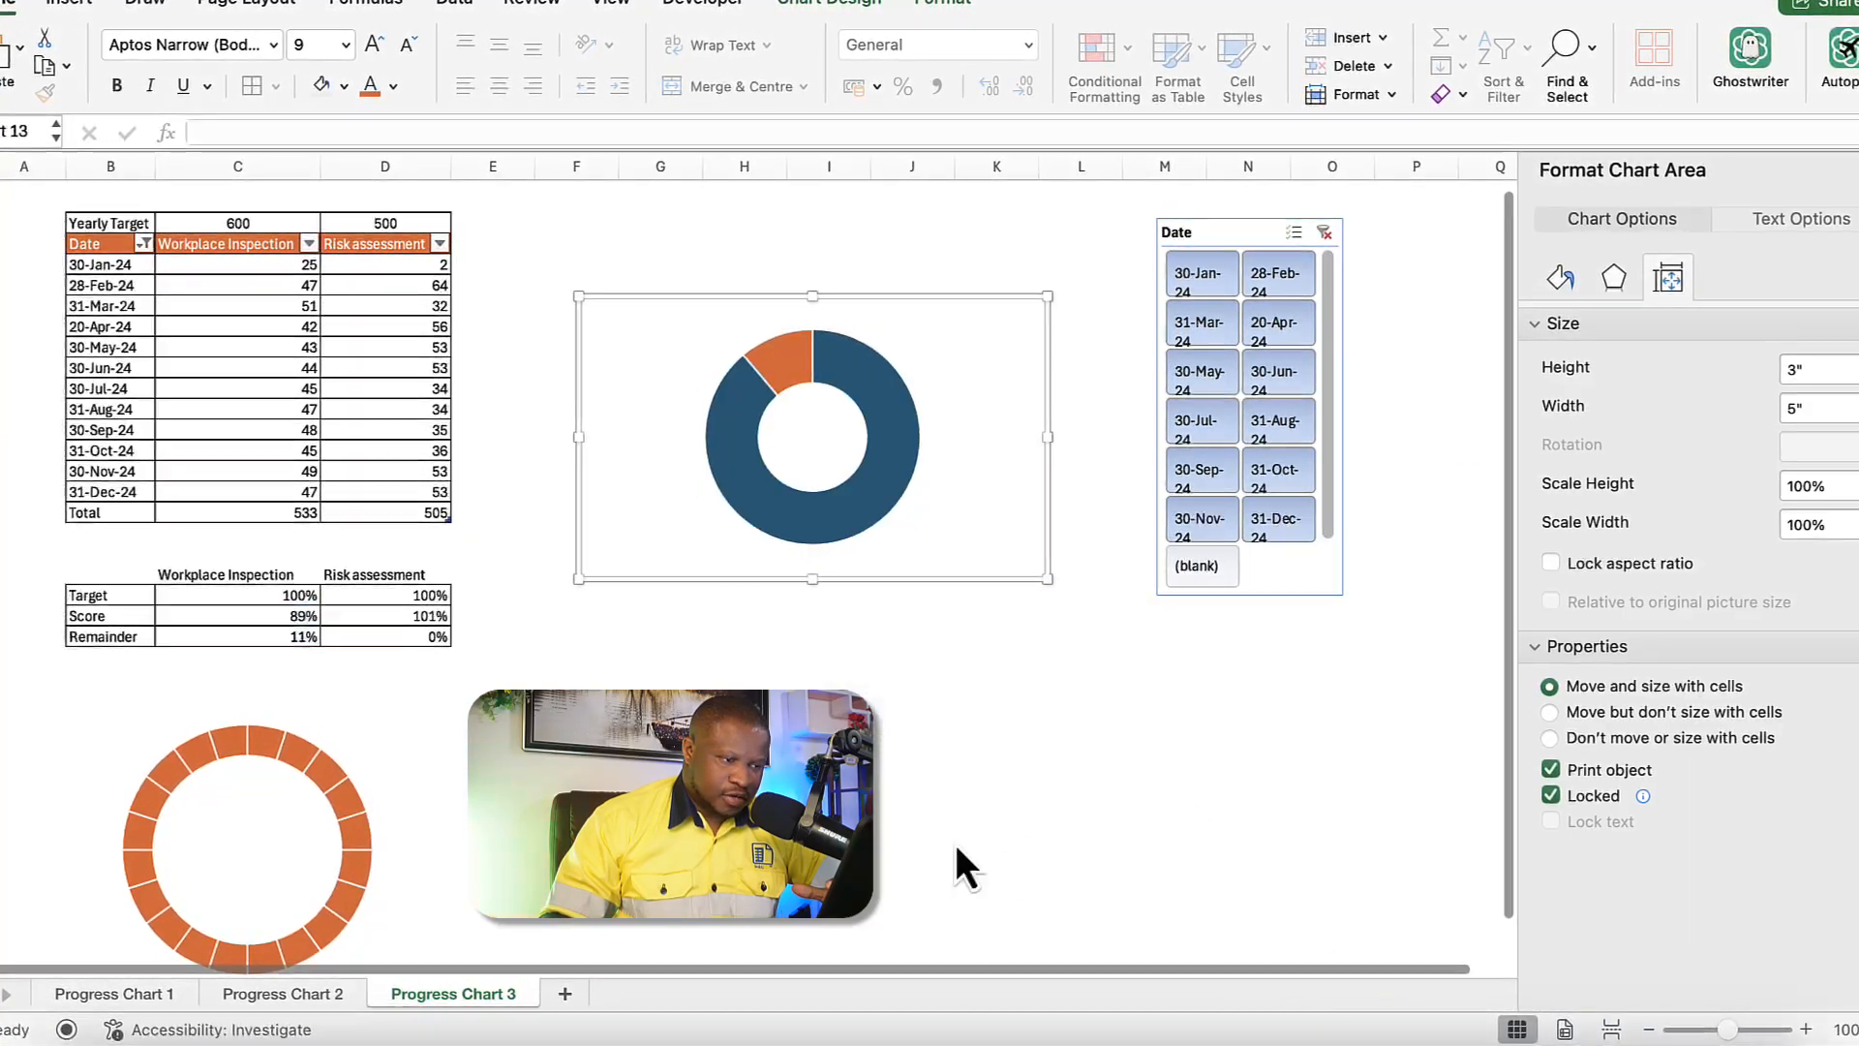
- Set the doughnut hole size of the Score and Remainder series to 72%
left_click(955, 844)
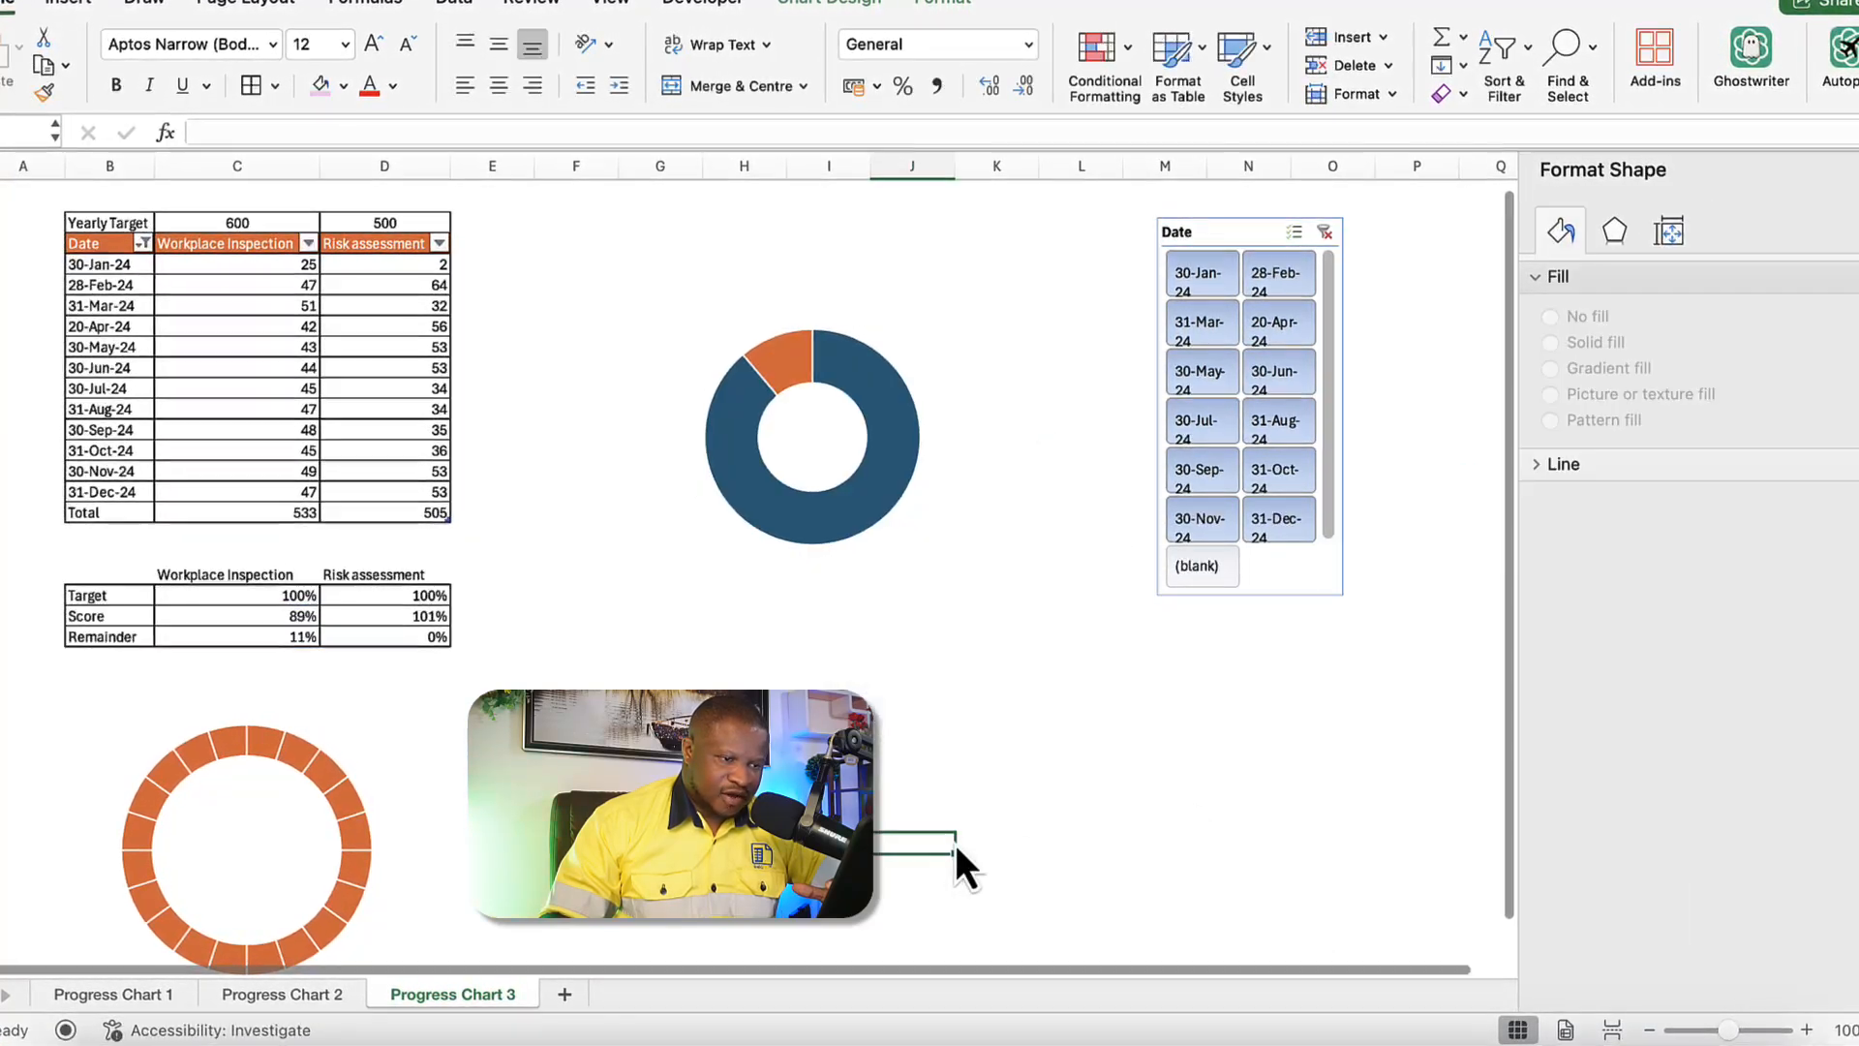
left_click(885, 416)
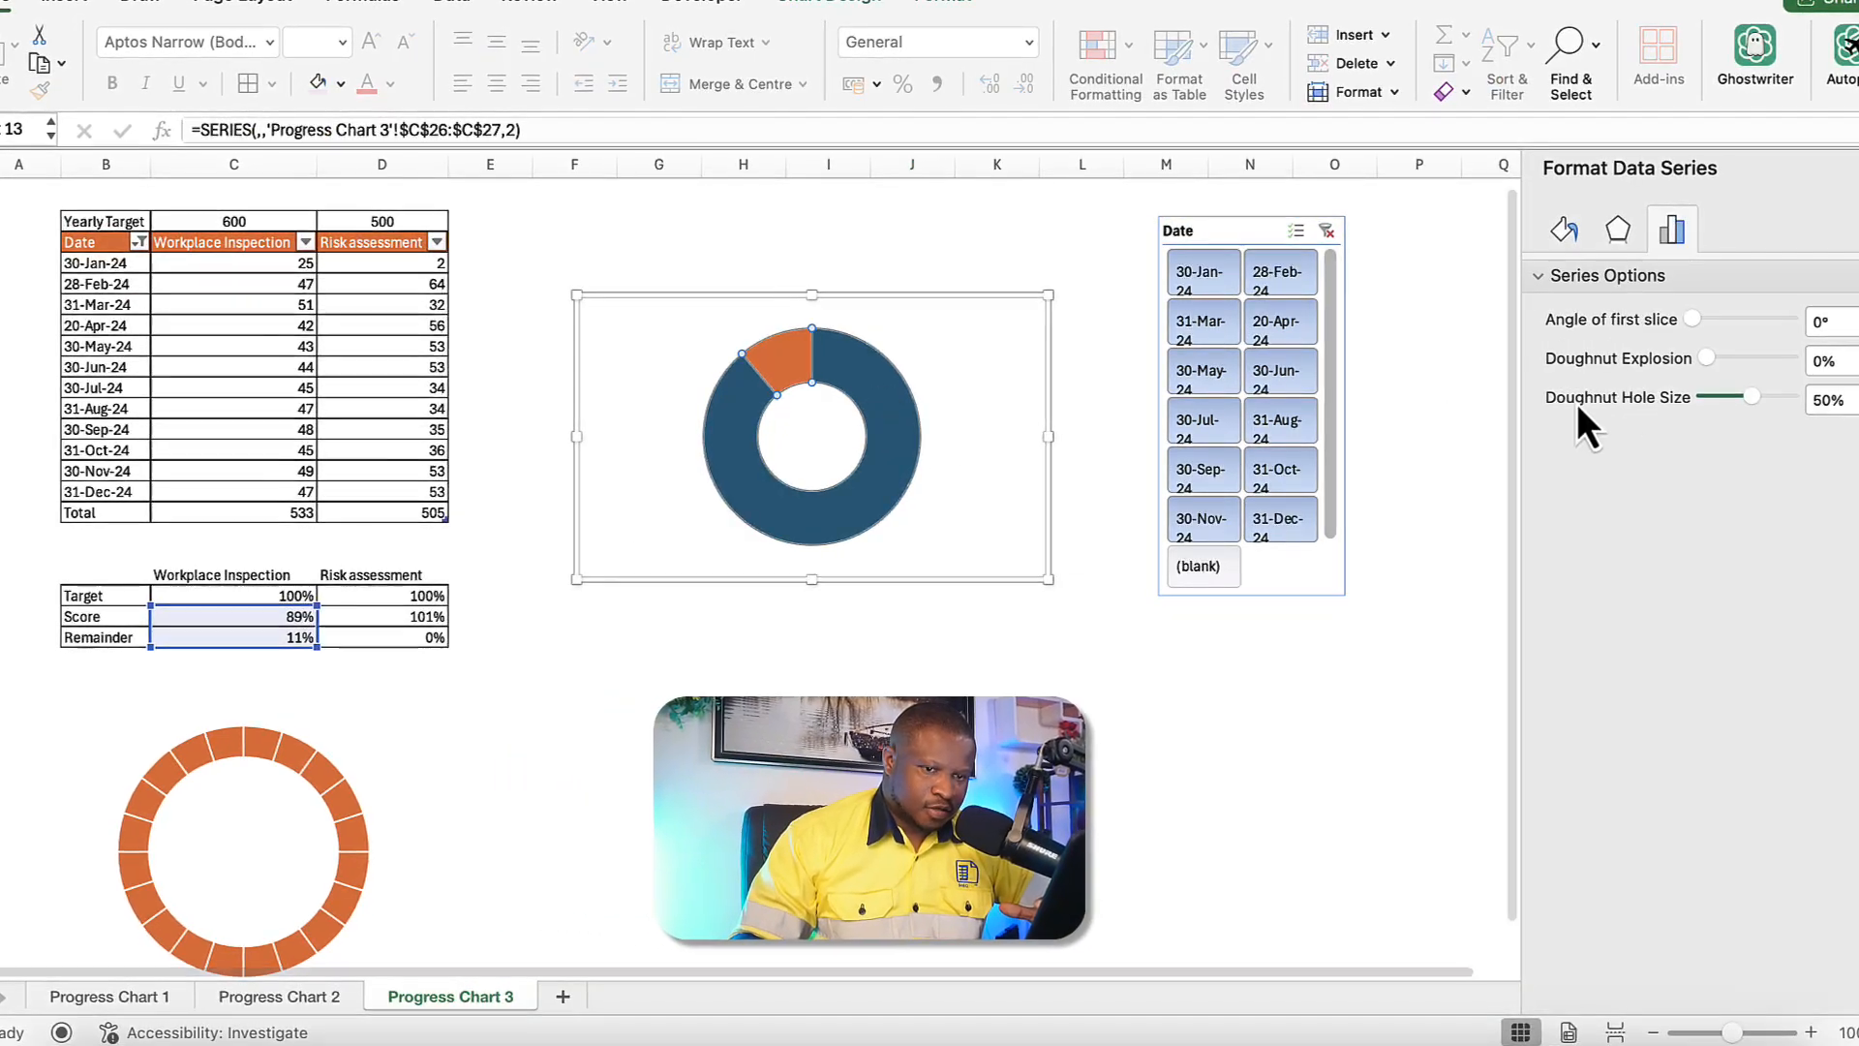
left_click_drag(1753, 398, 1785, 399)
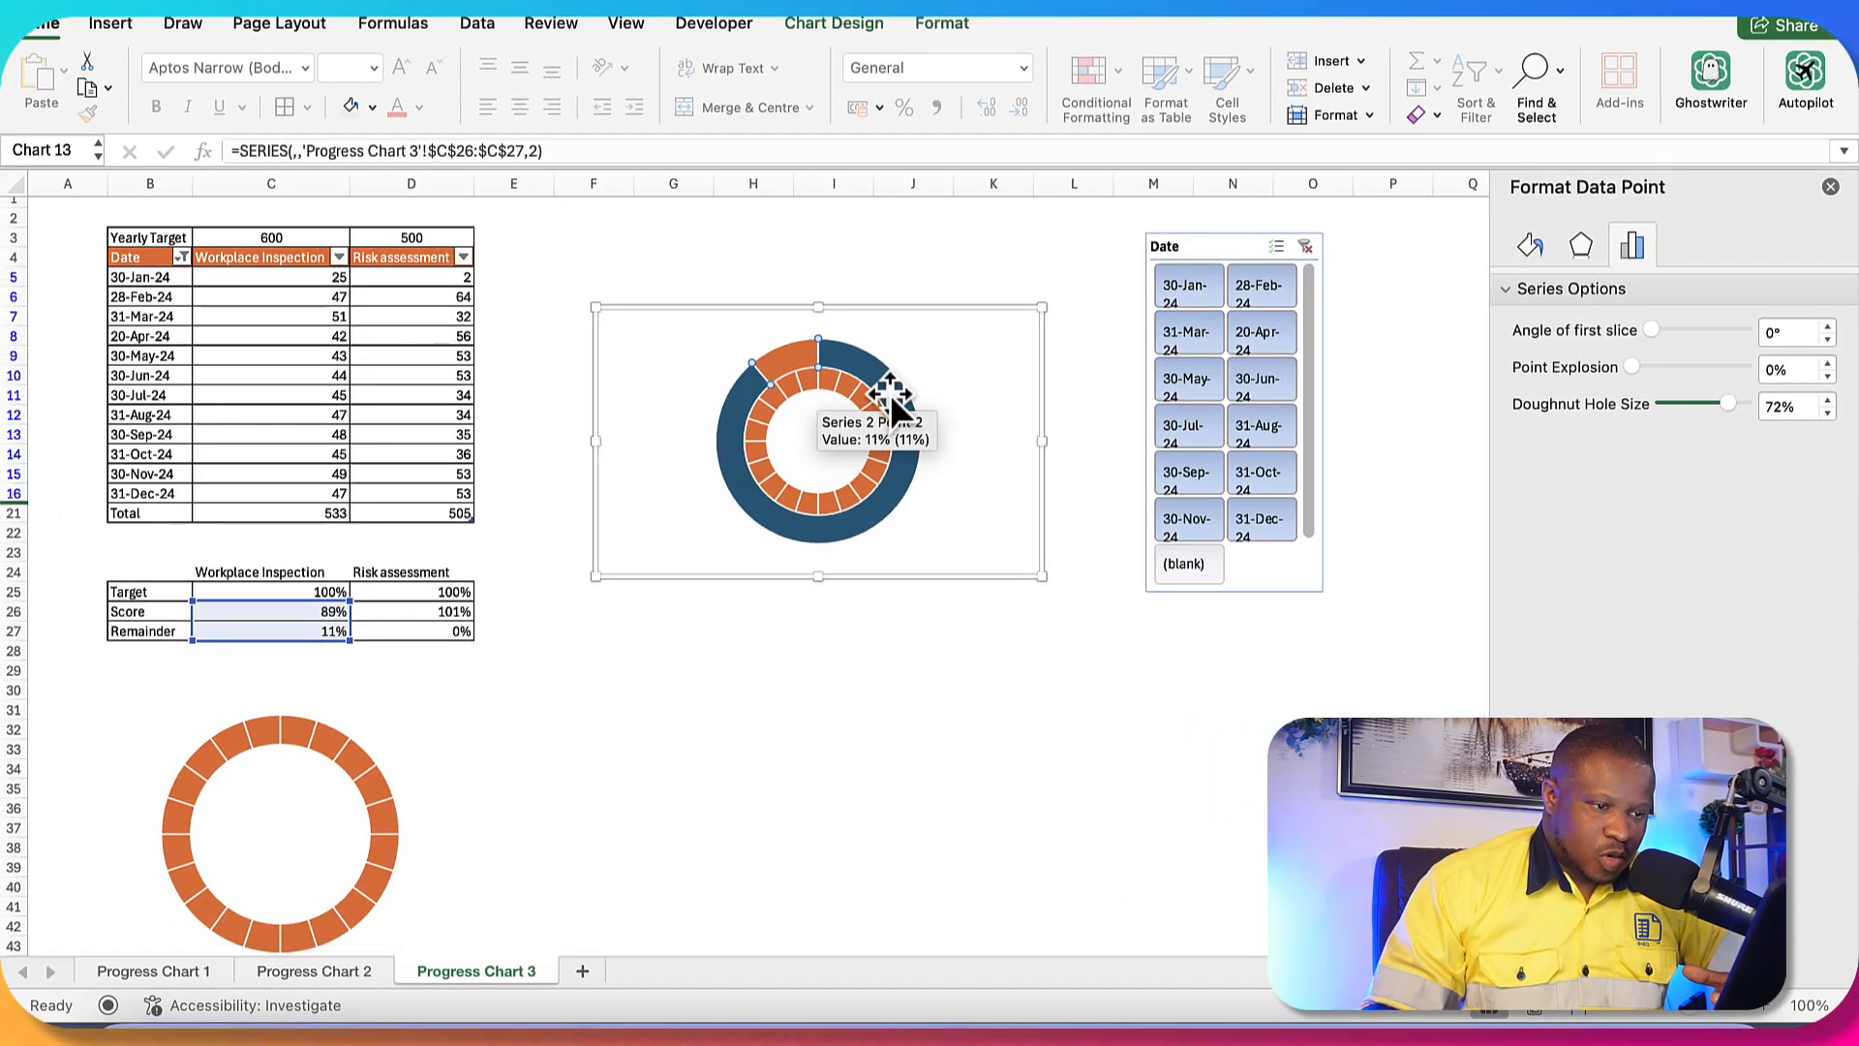
- Remove the fill from the Score slice so the segmented indicator ring shows through
left_click(890, 395)
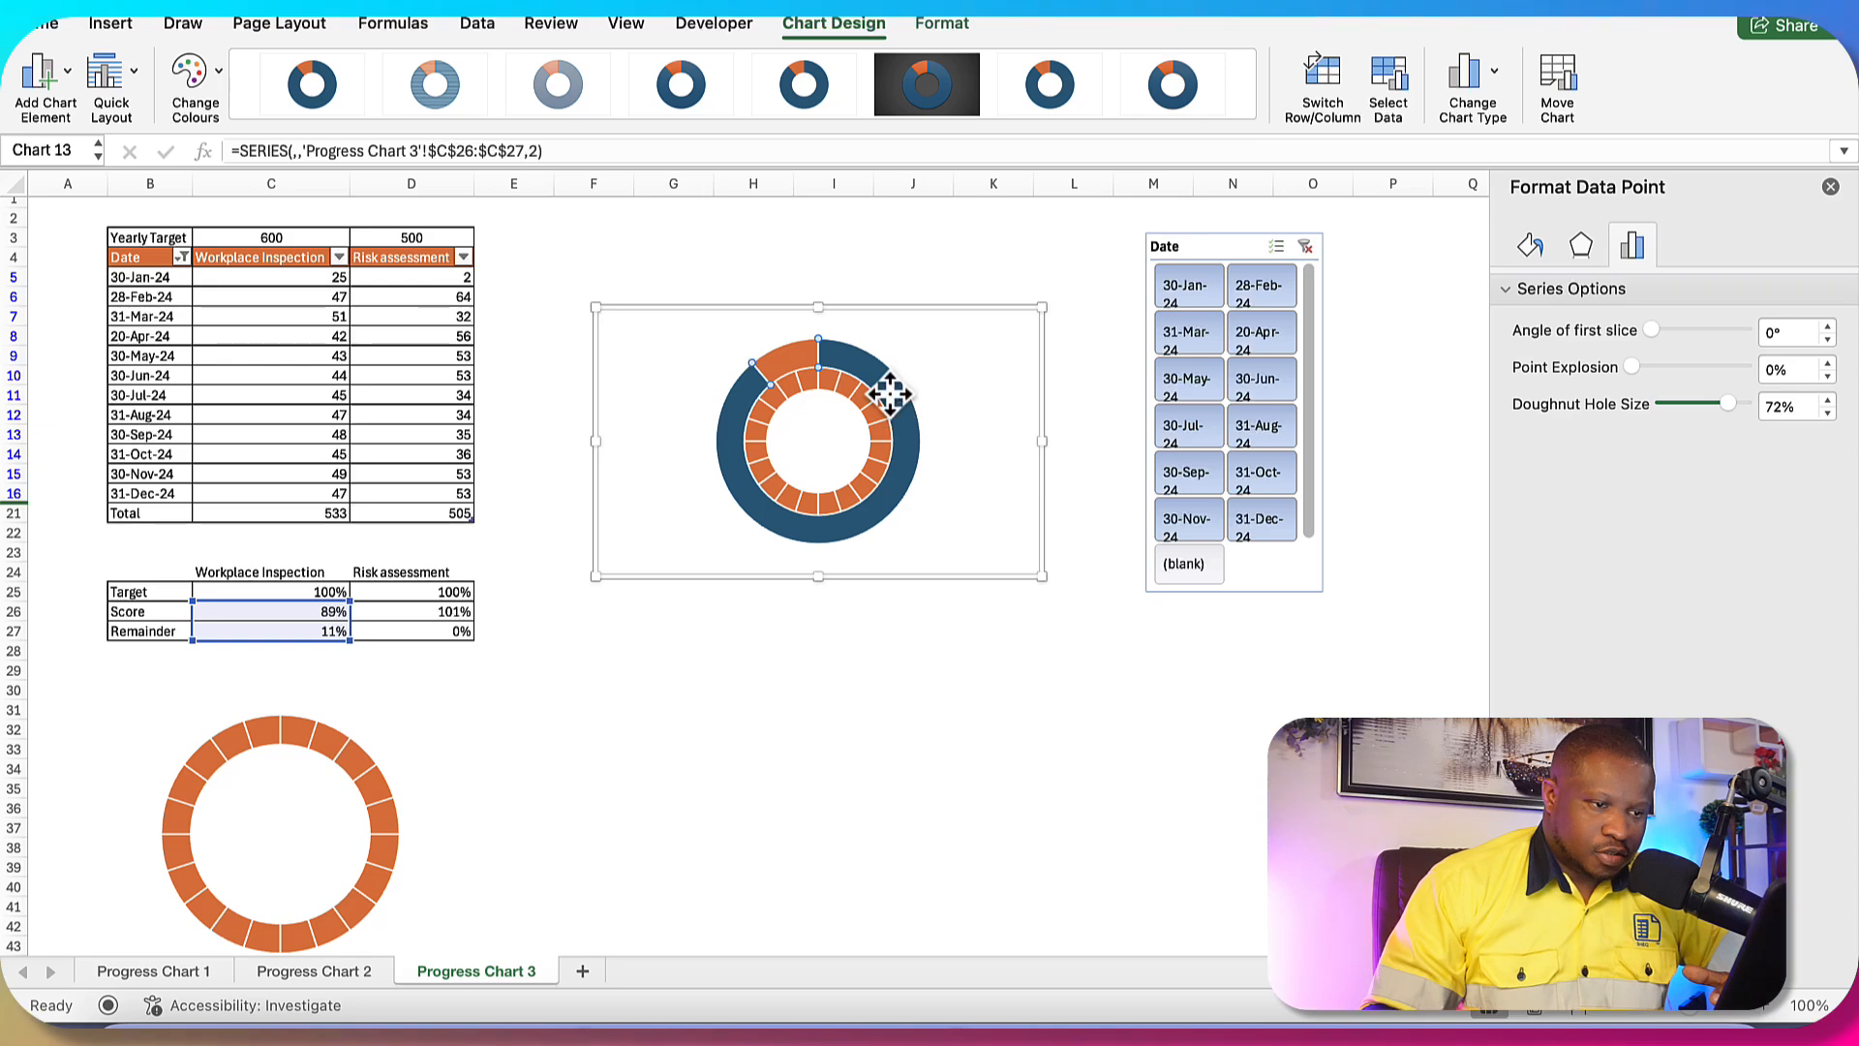
left_click(1530, 245)
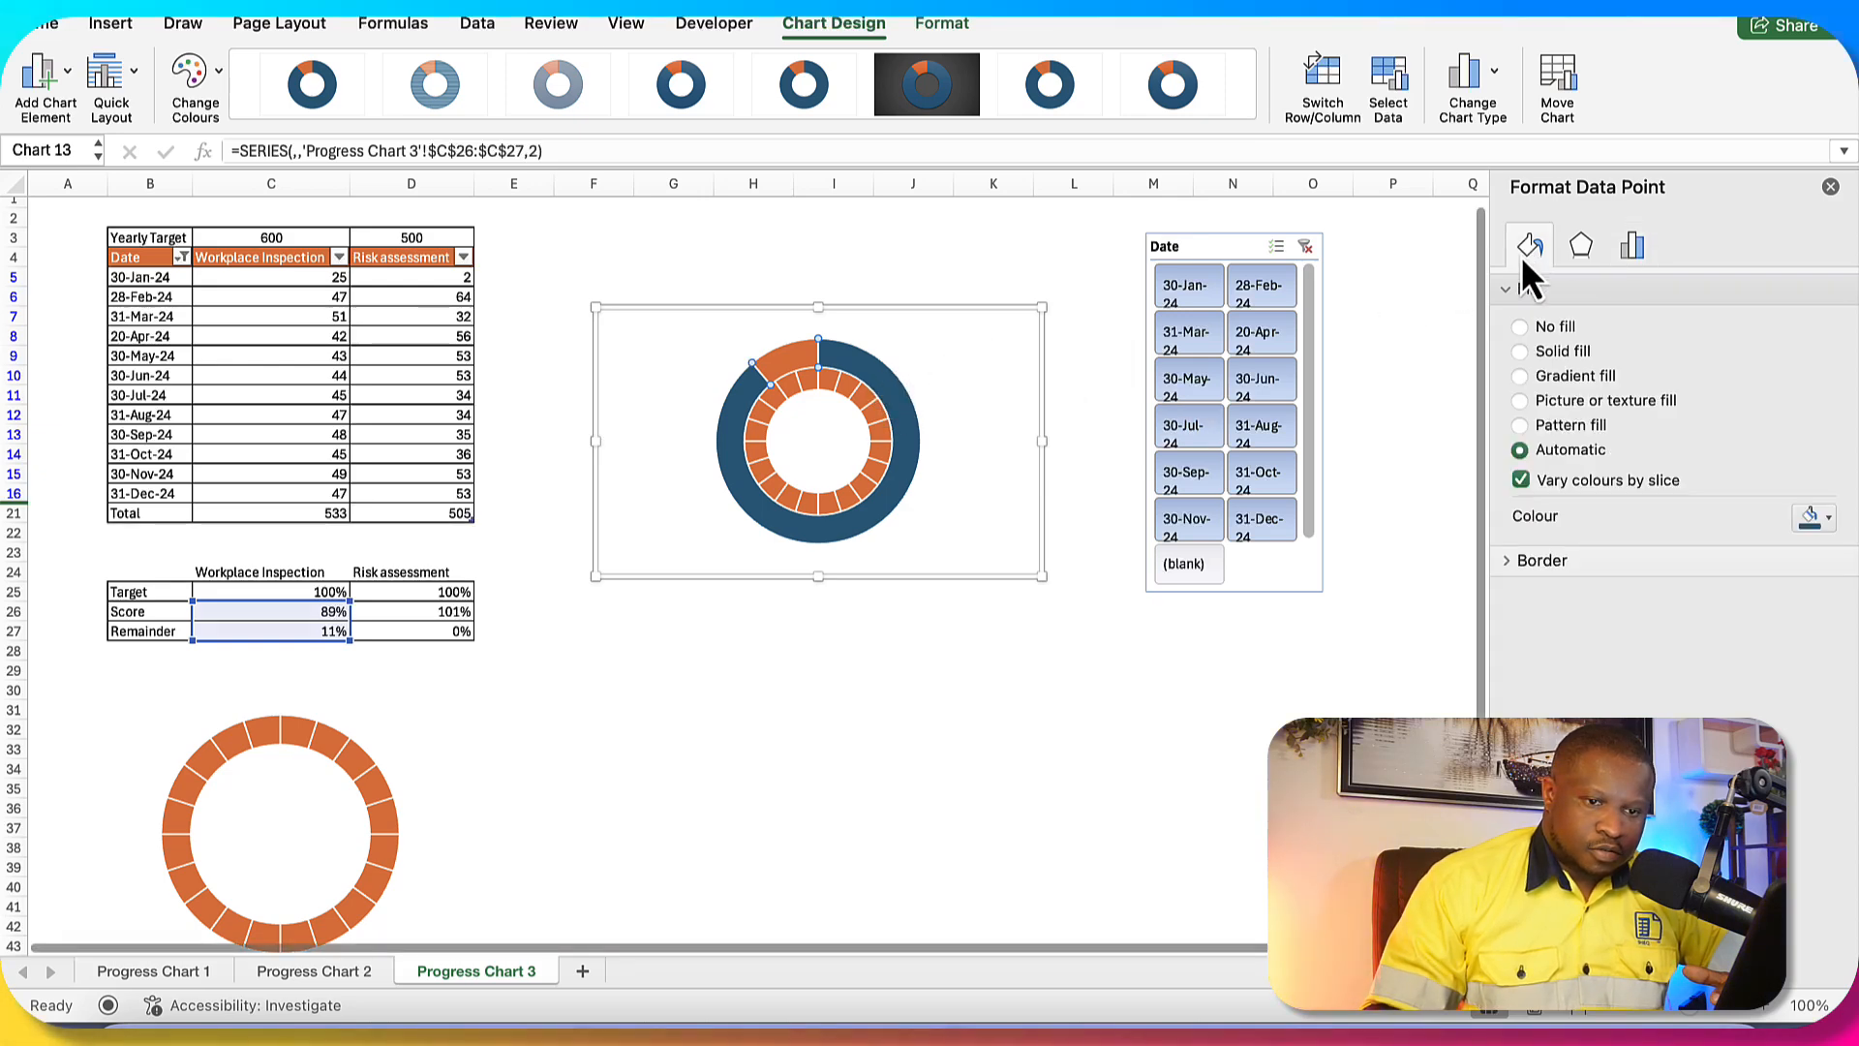
left_click(1521, 327)
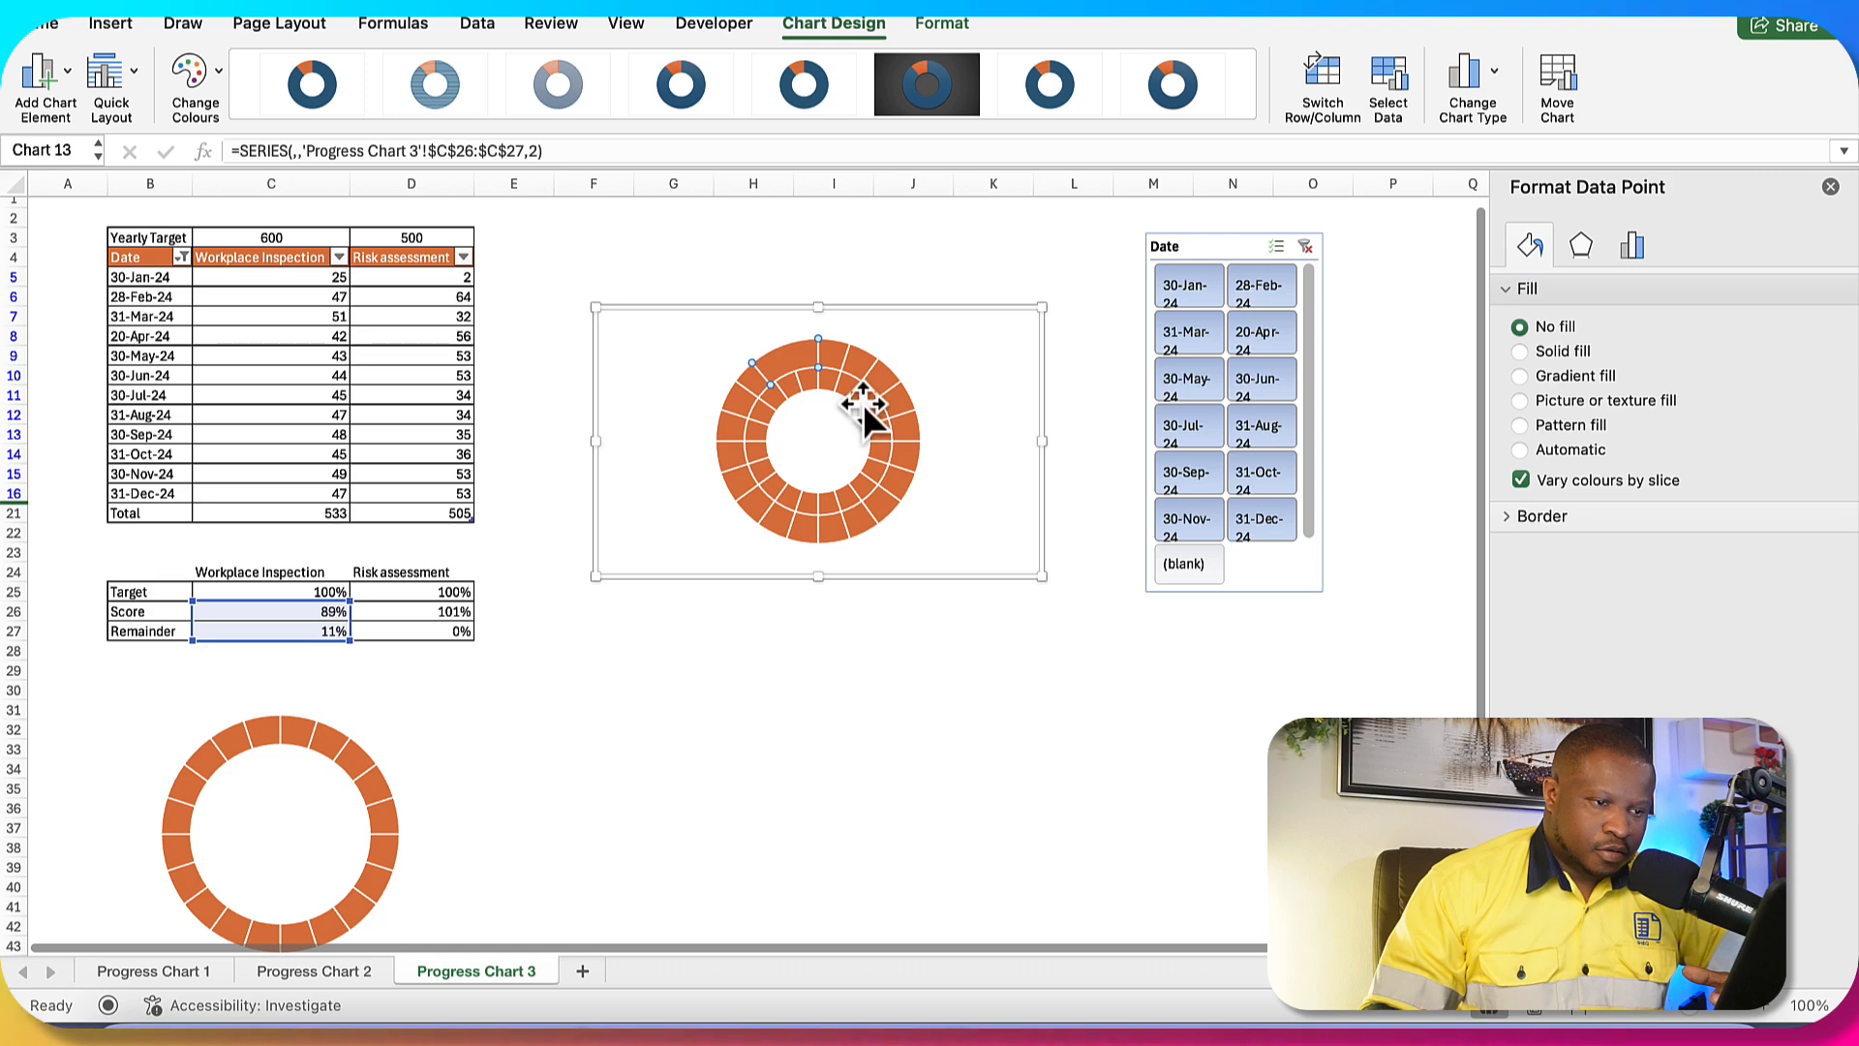
- Give the Remainder slice a light grey solid fill
left_click(793, 359)
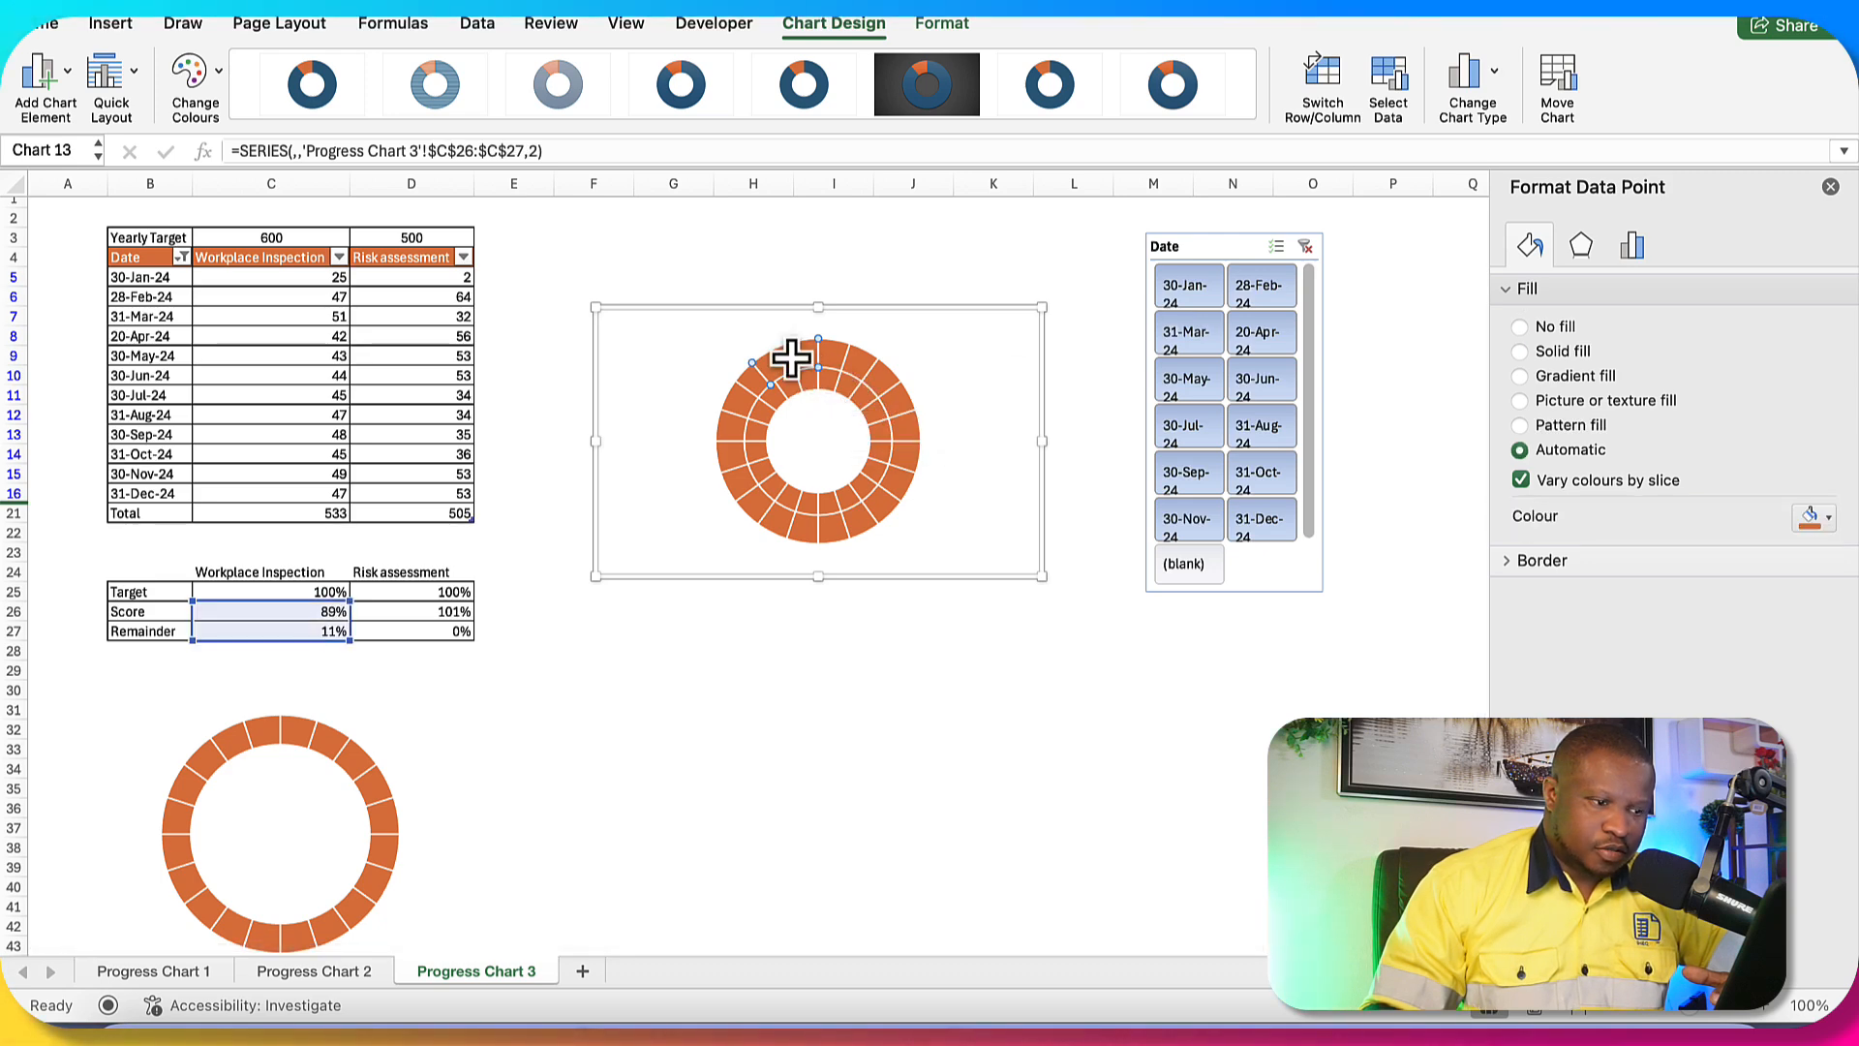
left_click(1521, 351)
left_click(1822, 518)
left_click(1638, 612)
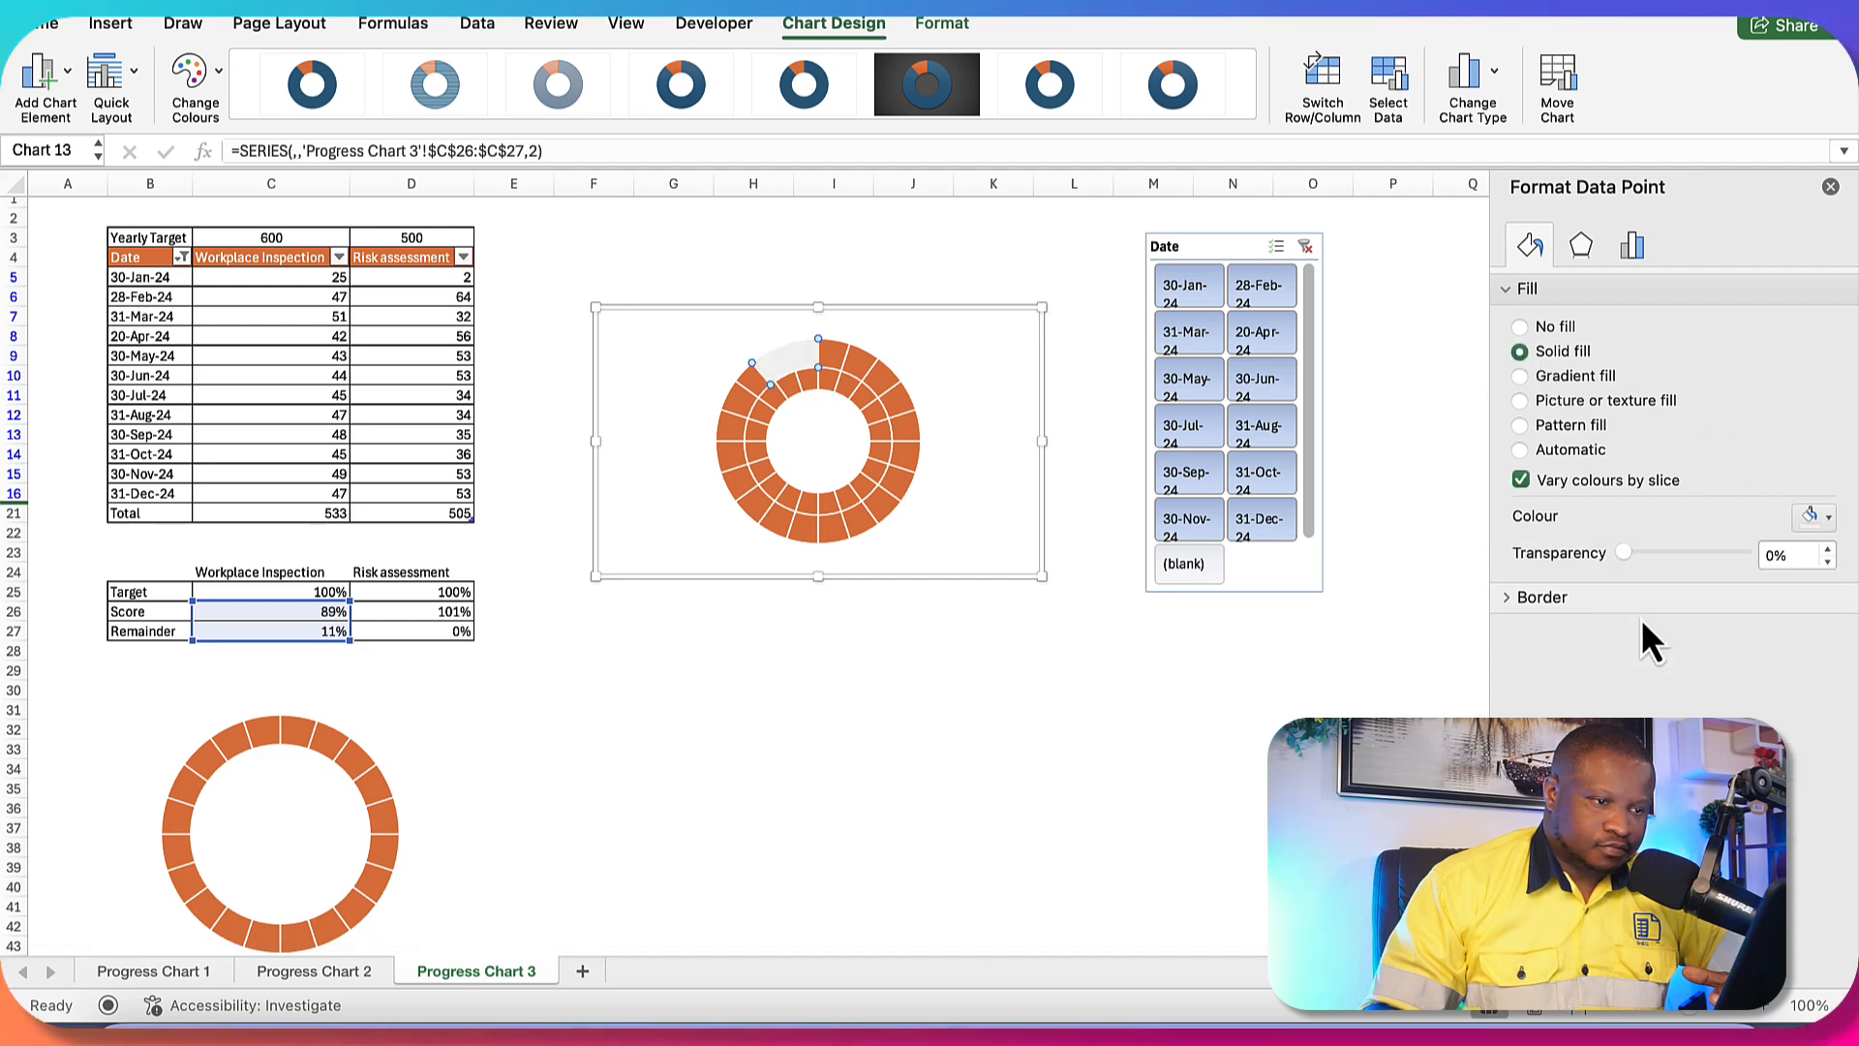
left_click(1182, 738)
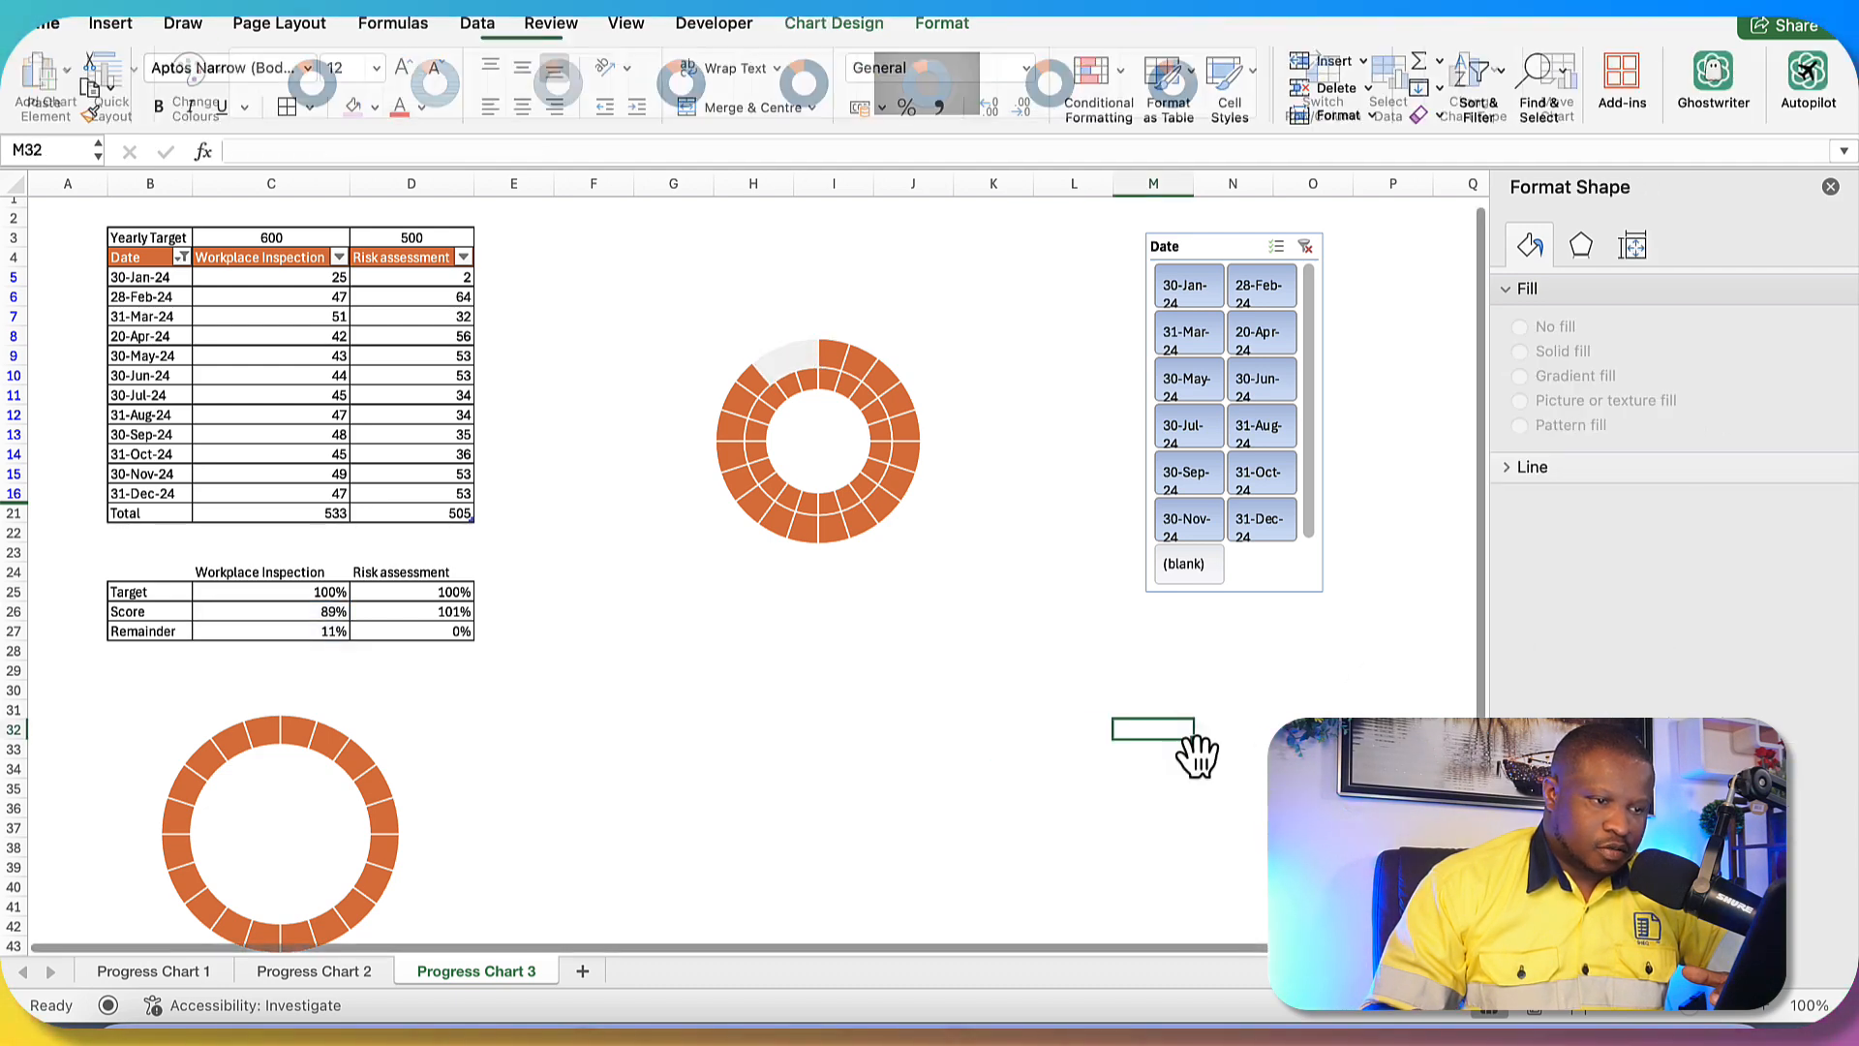
- Increase the doughnut hole size of the Score and Remainder series to 75%
left_click(872, 418)
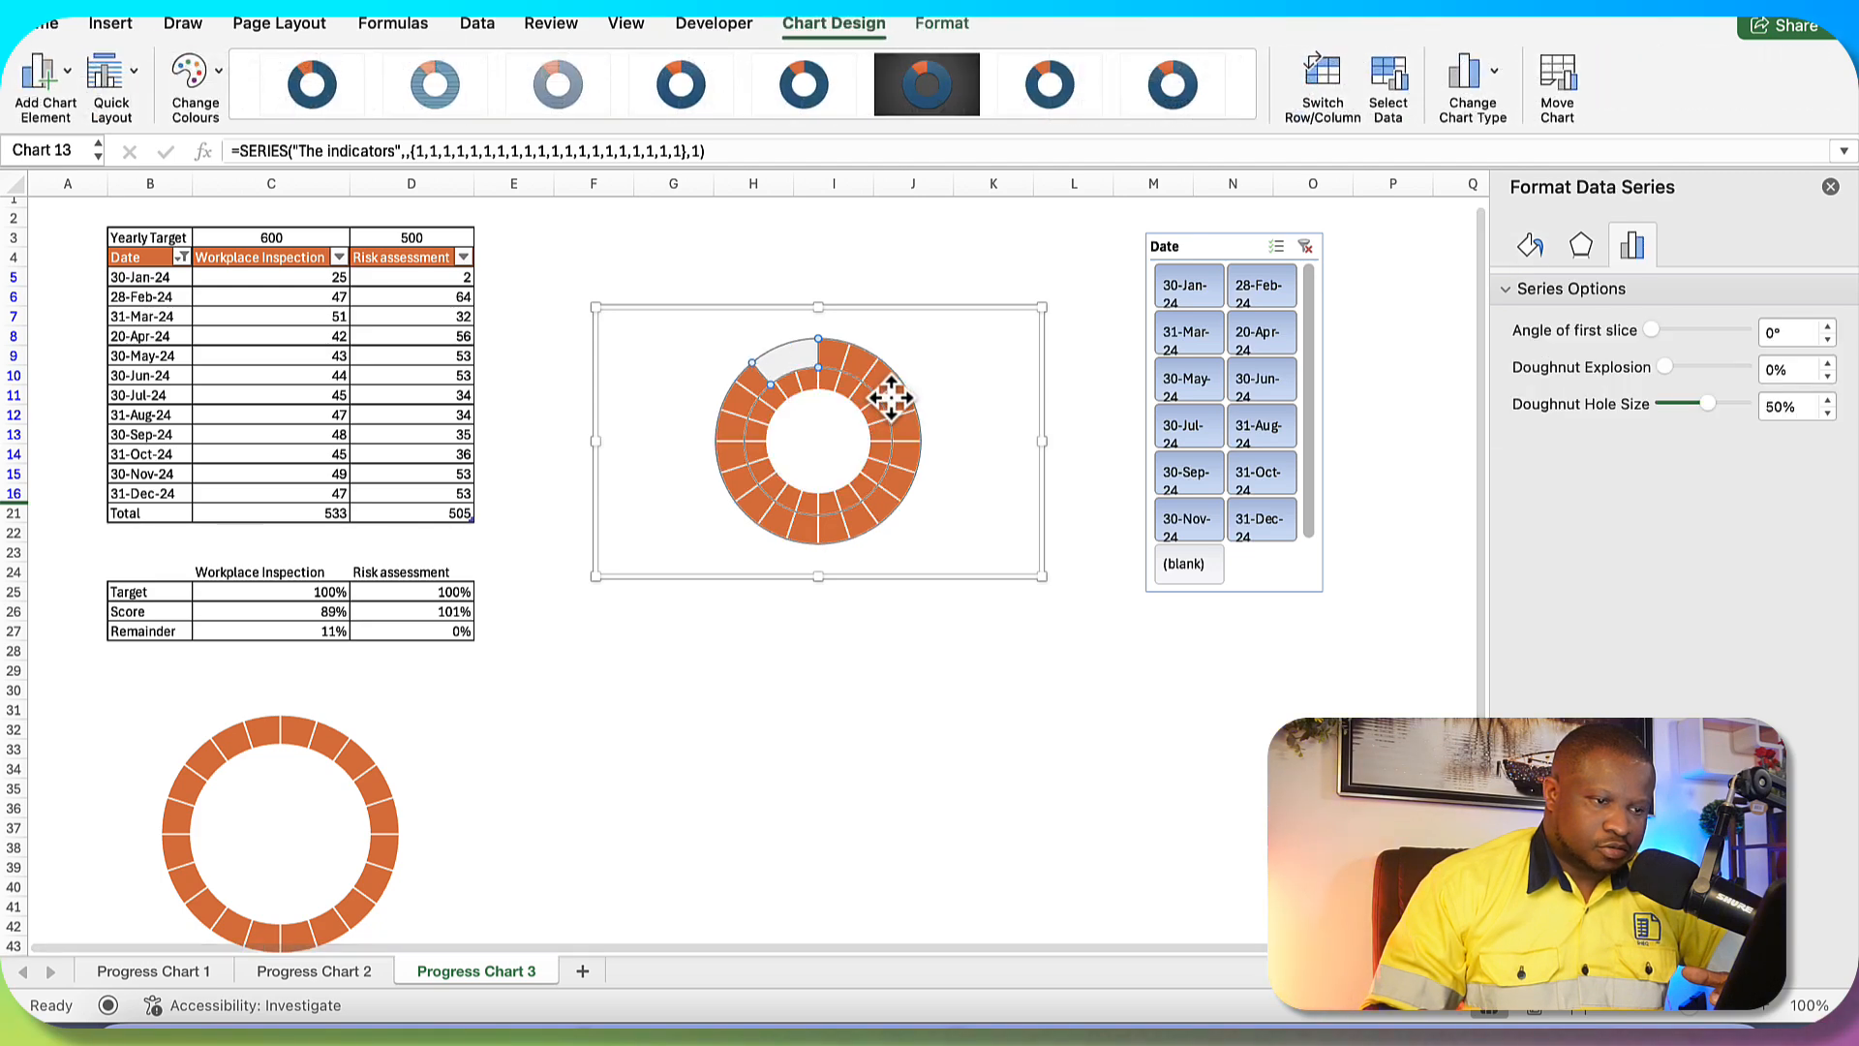
left_click(877, 405)
left_click(881, 436)
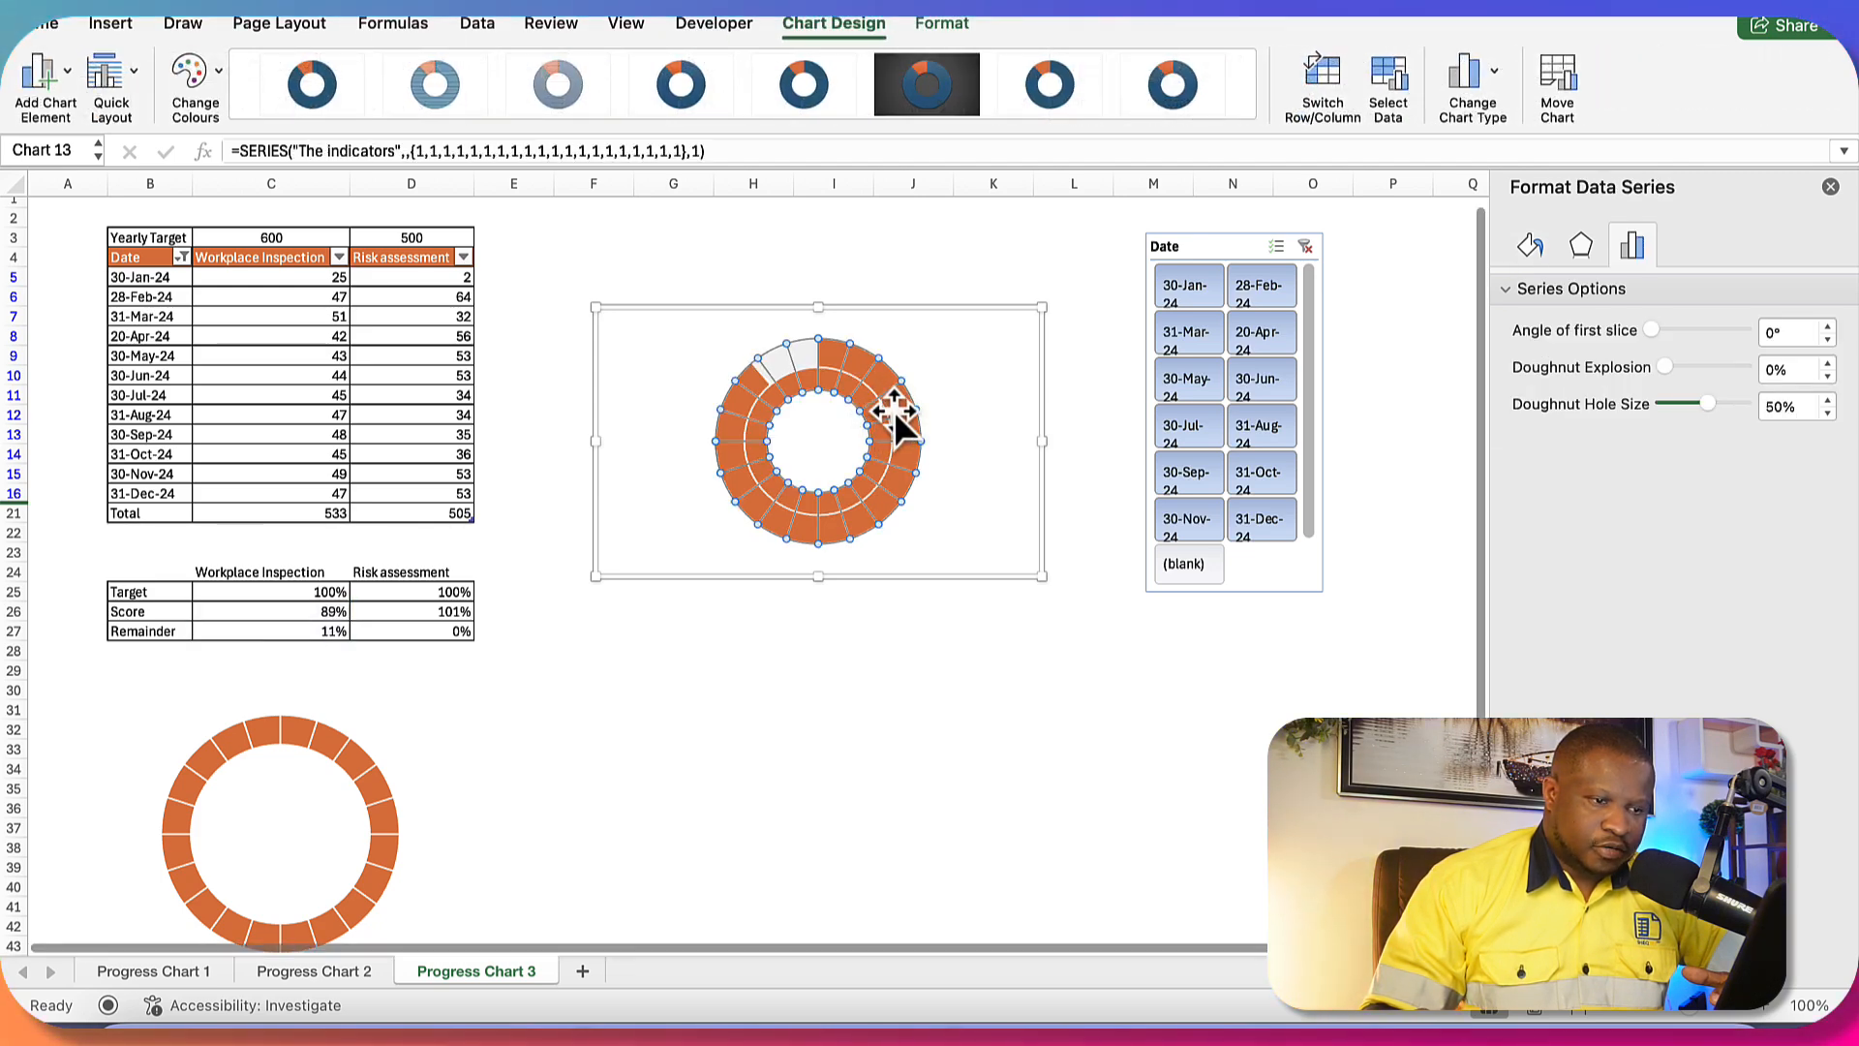
left_click(903, 411)
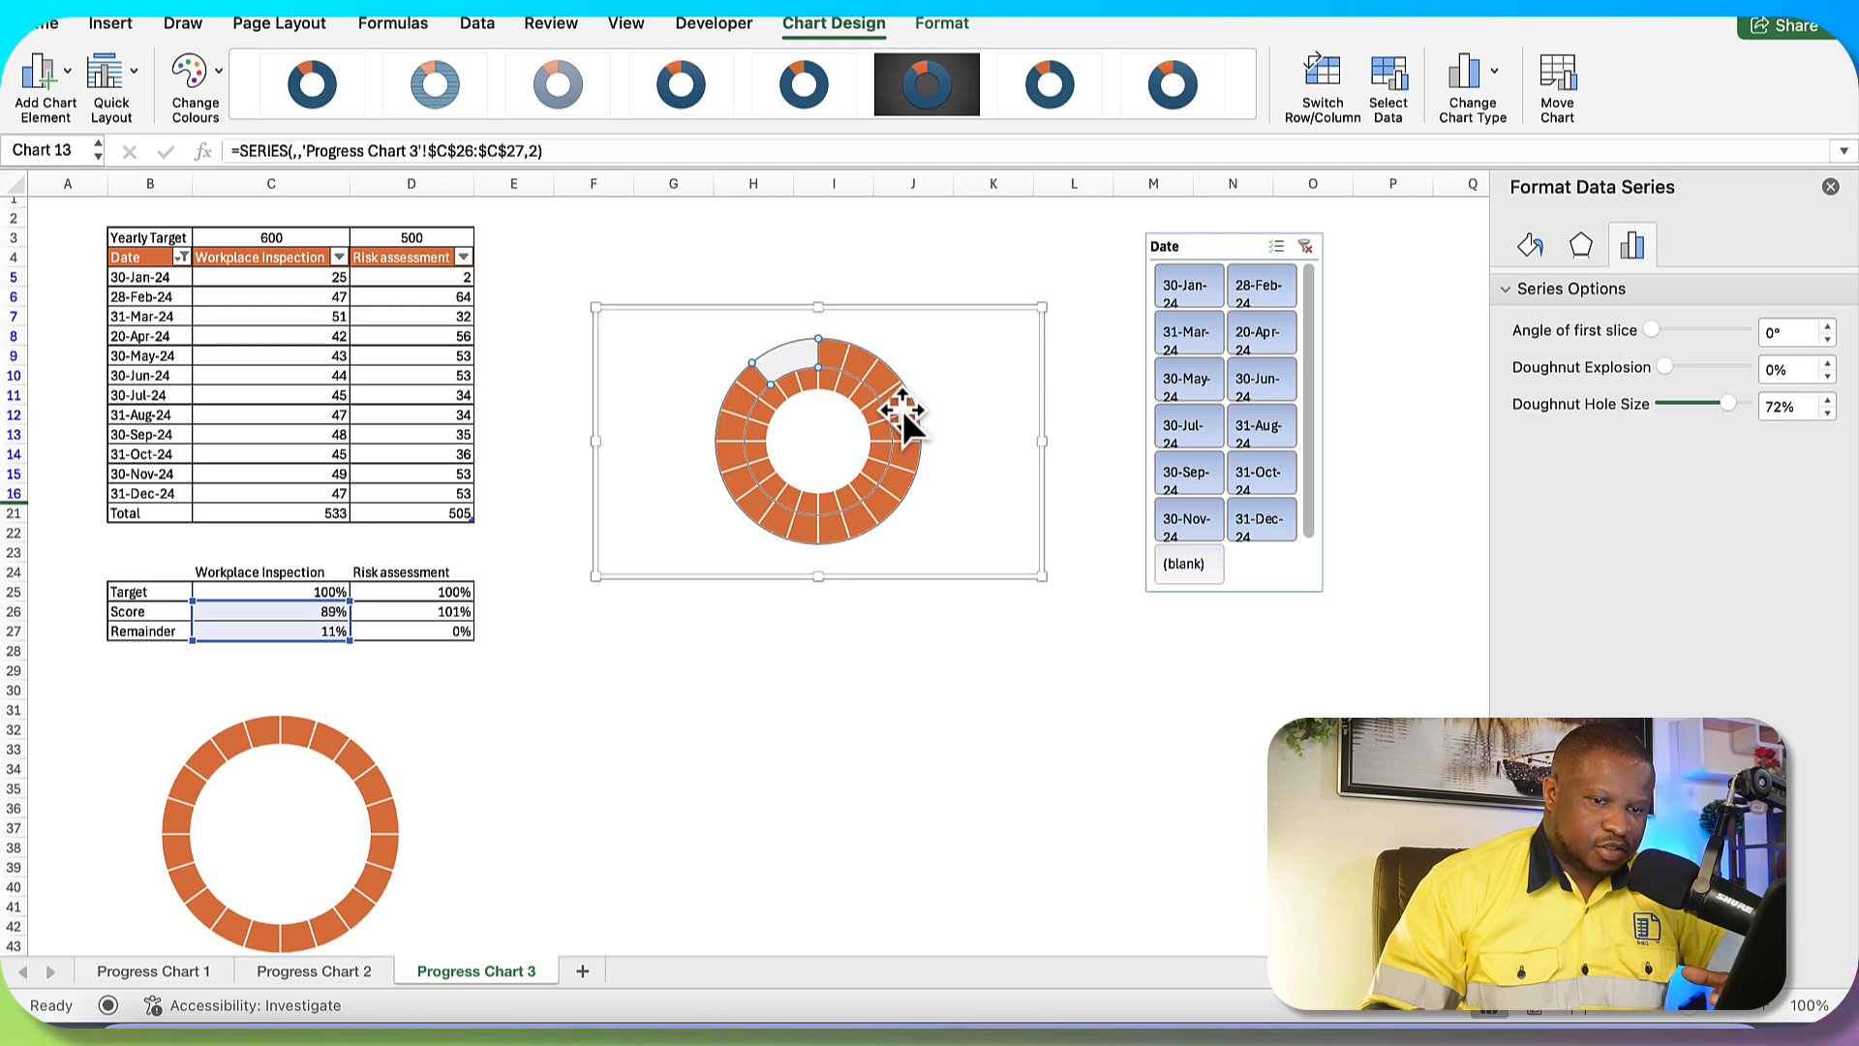
left_click(1828, 401)
left_click(1827, 401)
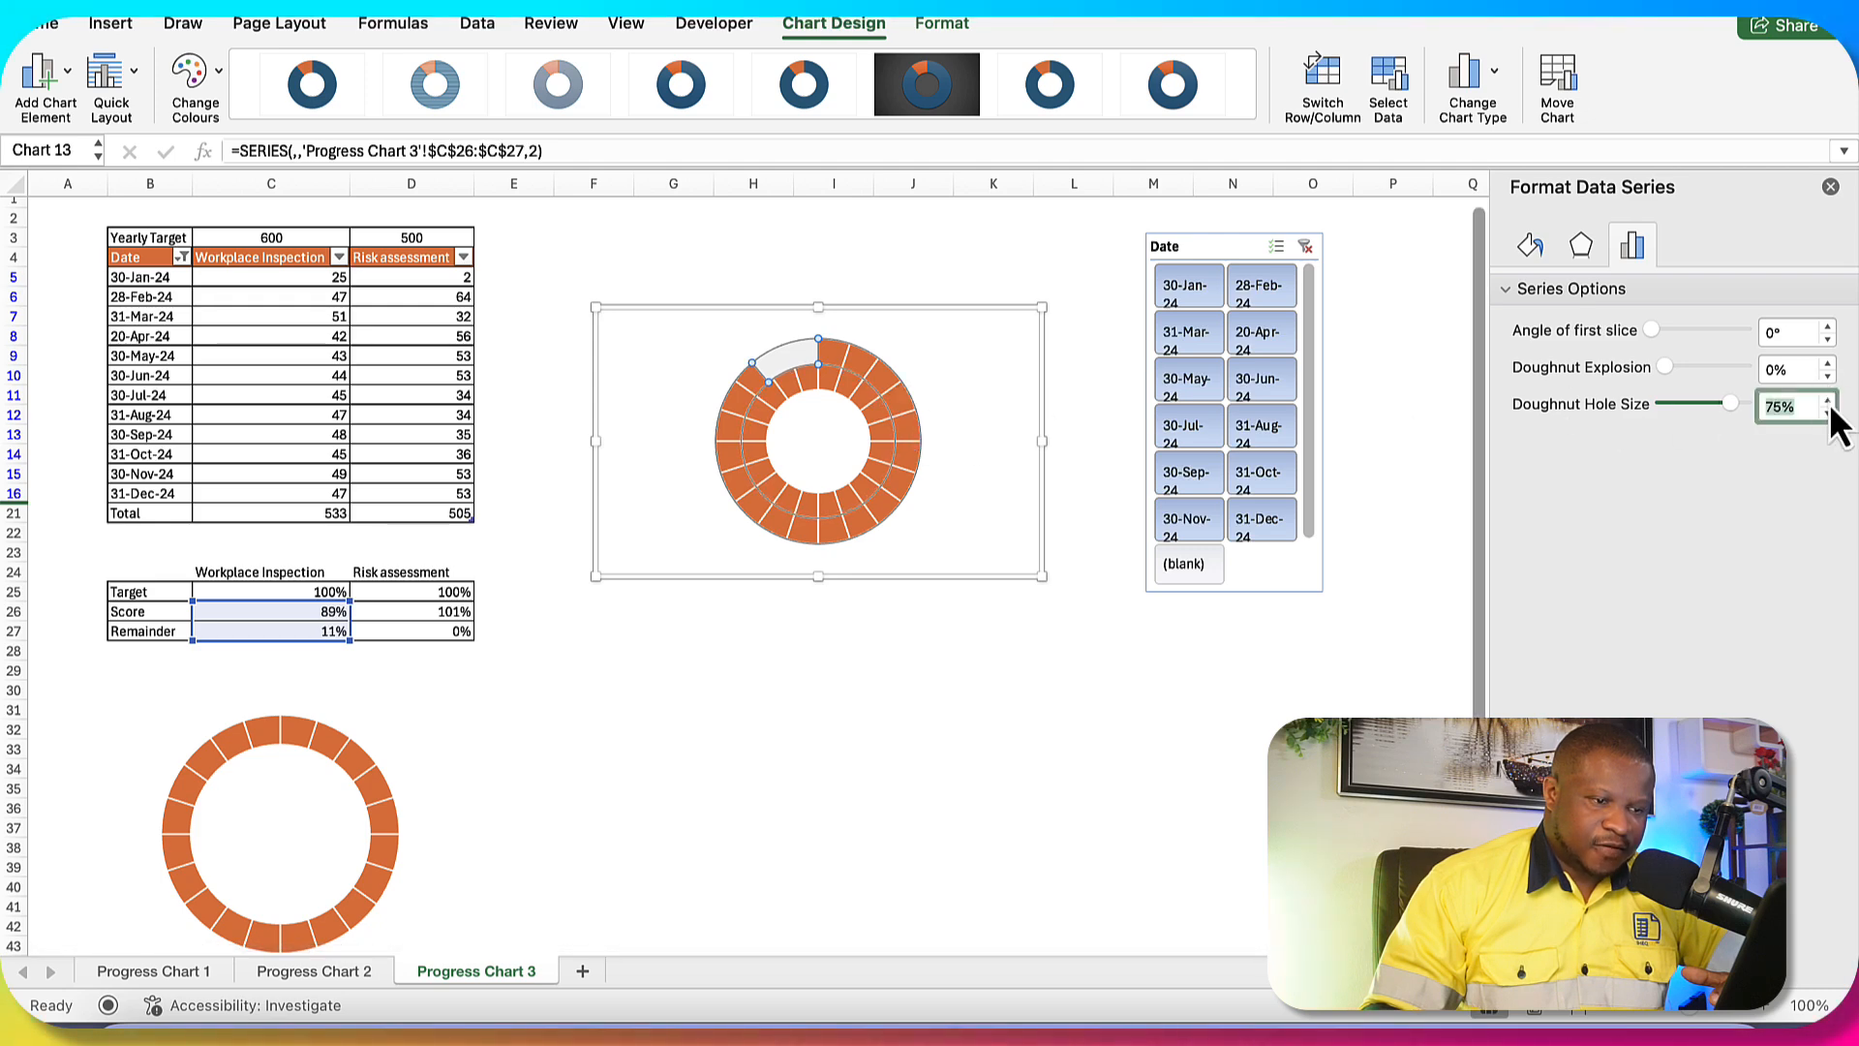
- Set the doughnut hole size of "The indicators" series to 75%
left_click(887, 450)
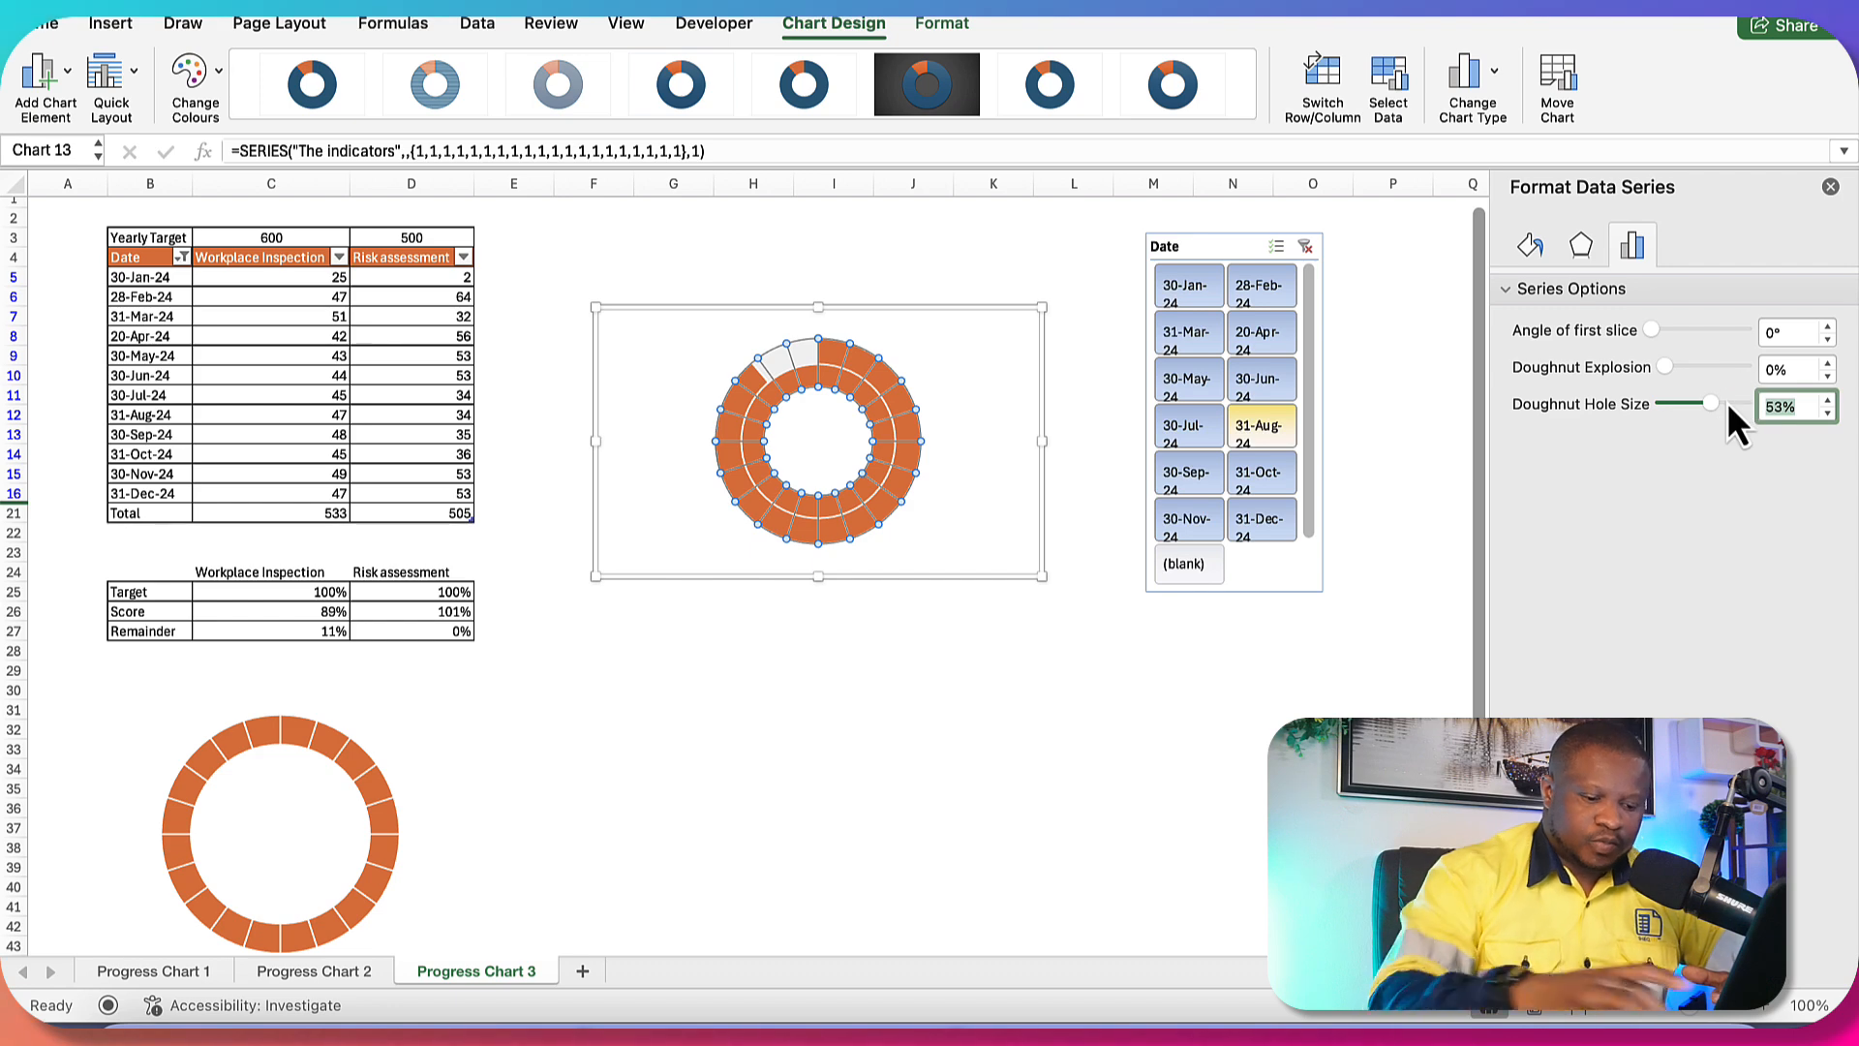
type("7")
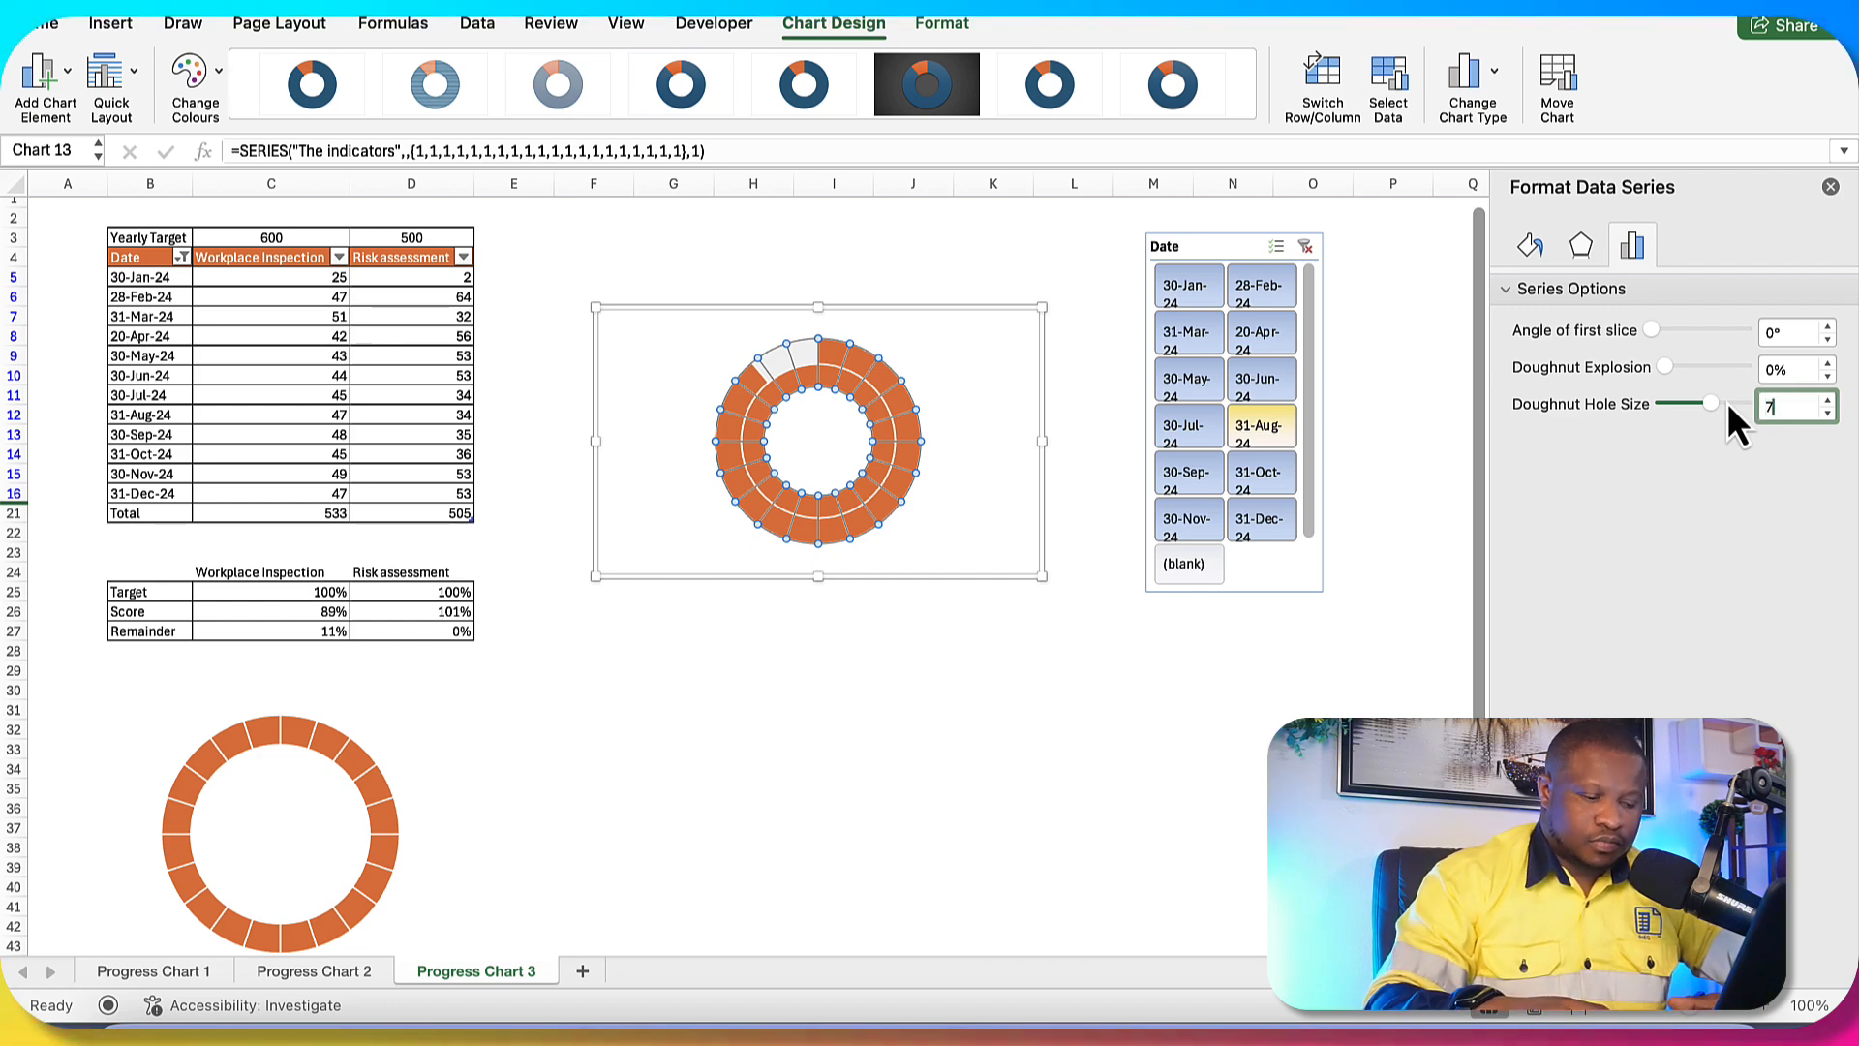
type("5")
key("Return")
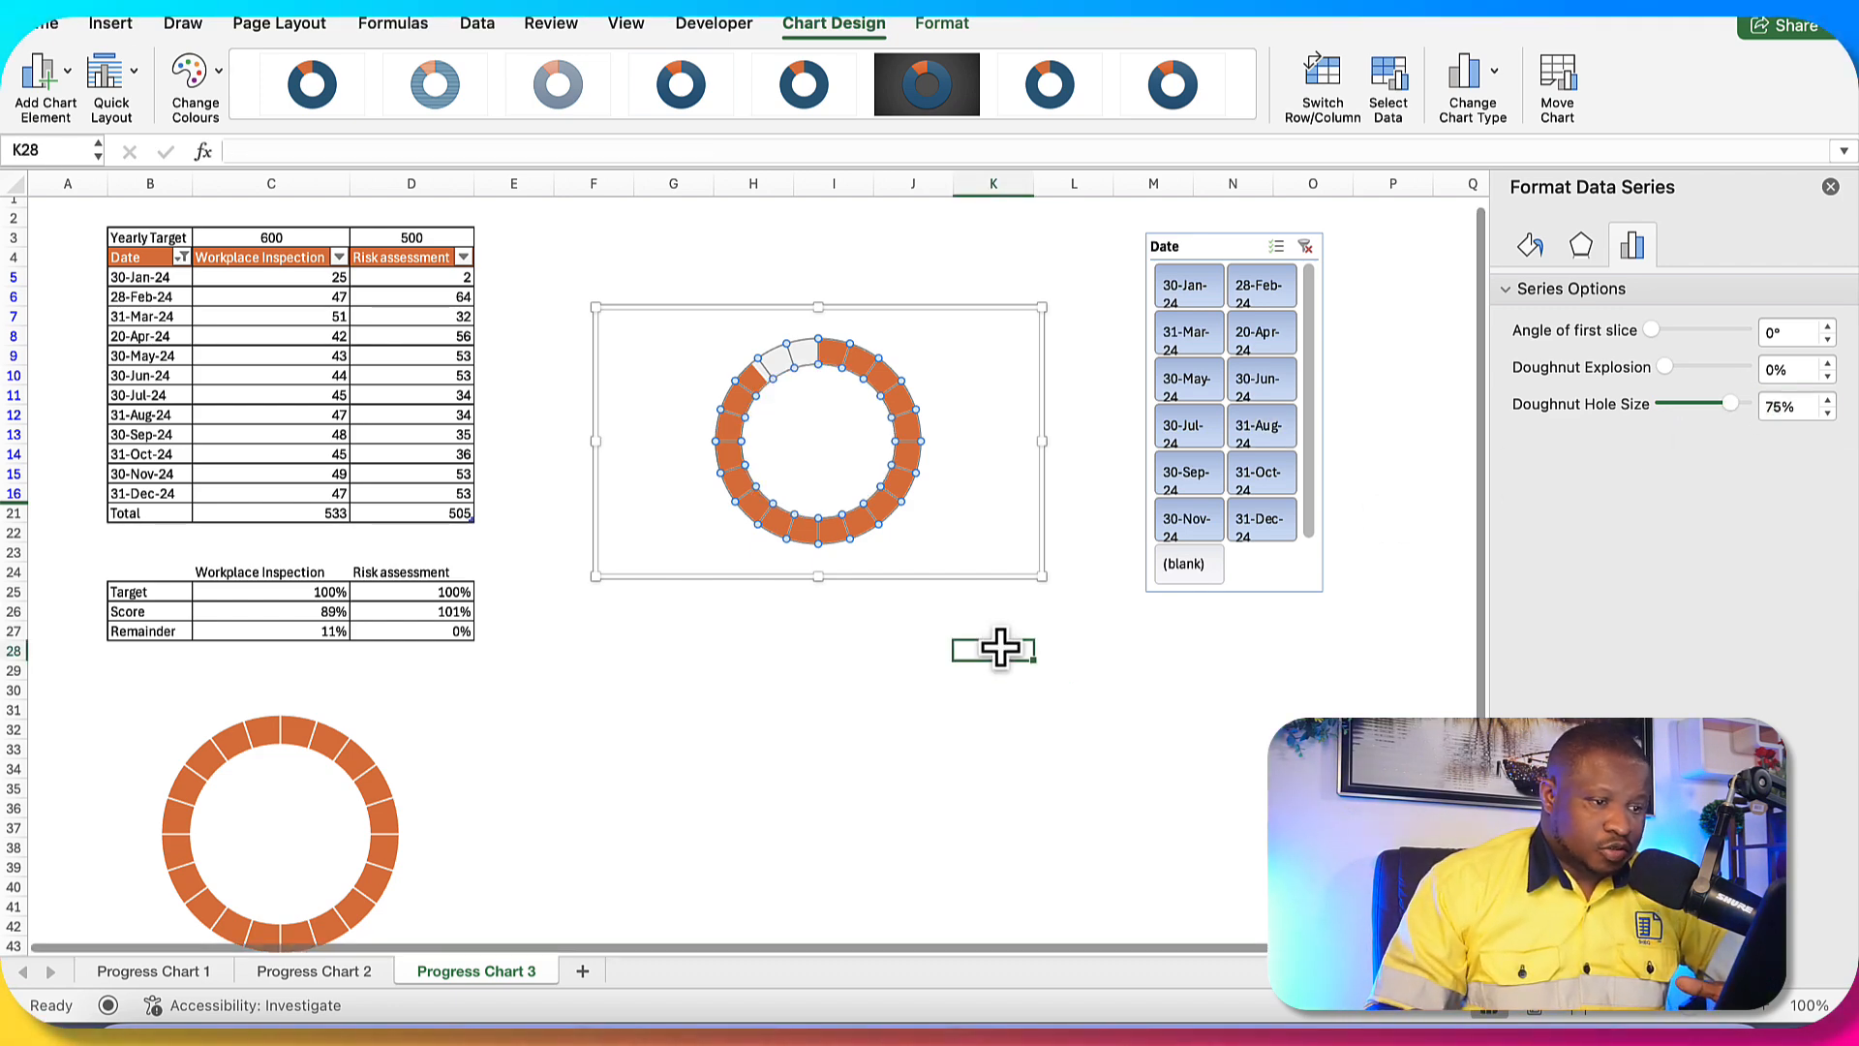
left_click(999, 647)
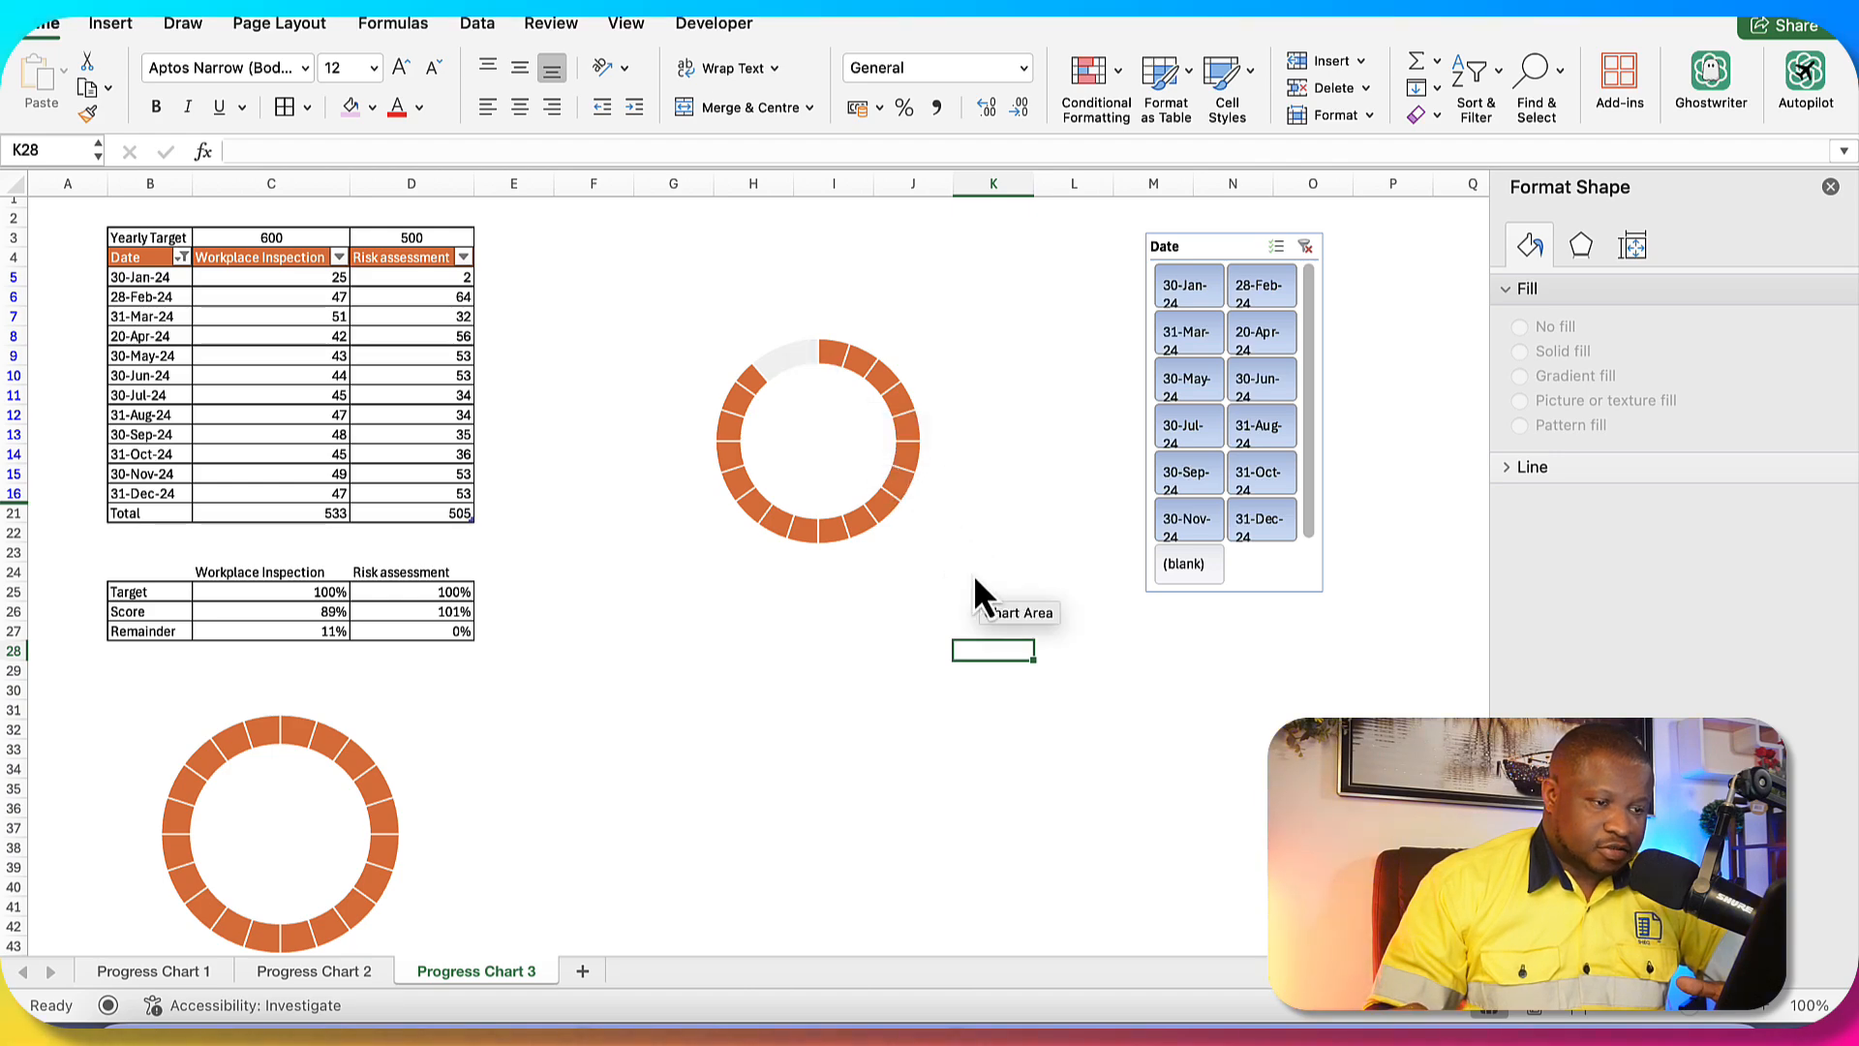
- Examine the finished example charts on the "Progress Doughnut Chart v3" sheet of the other workbook, and return to the Progress Chart 3 workbook
key("ctrl+Up")
left_click(1443, 347)
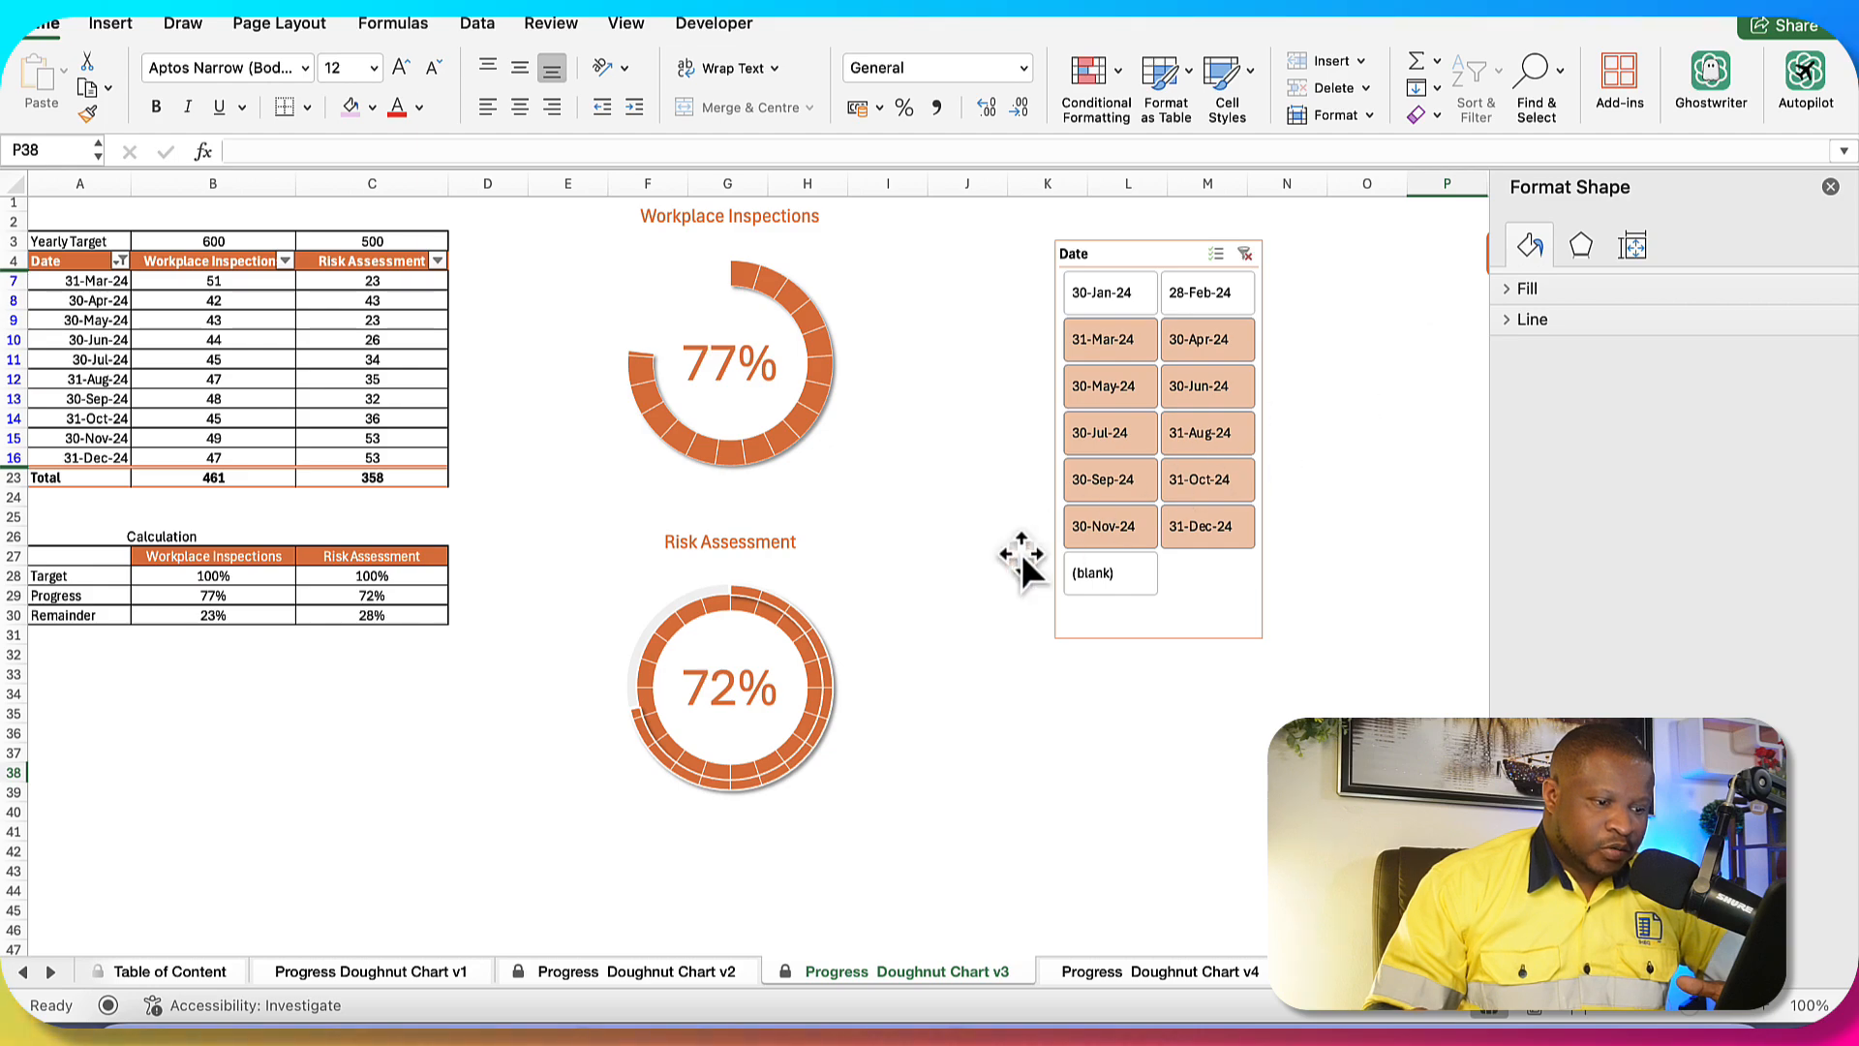
key("ctrl+Up")
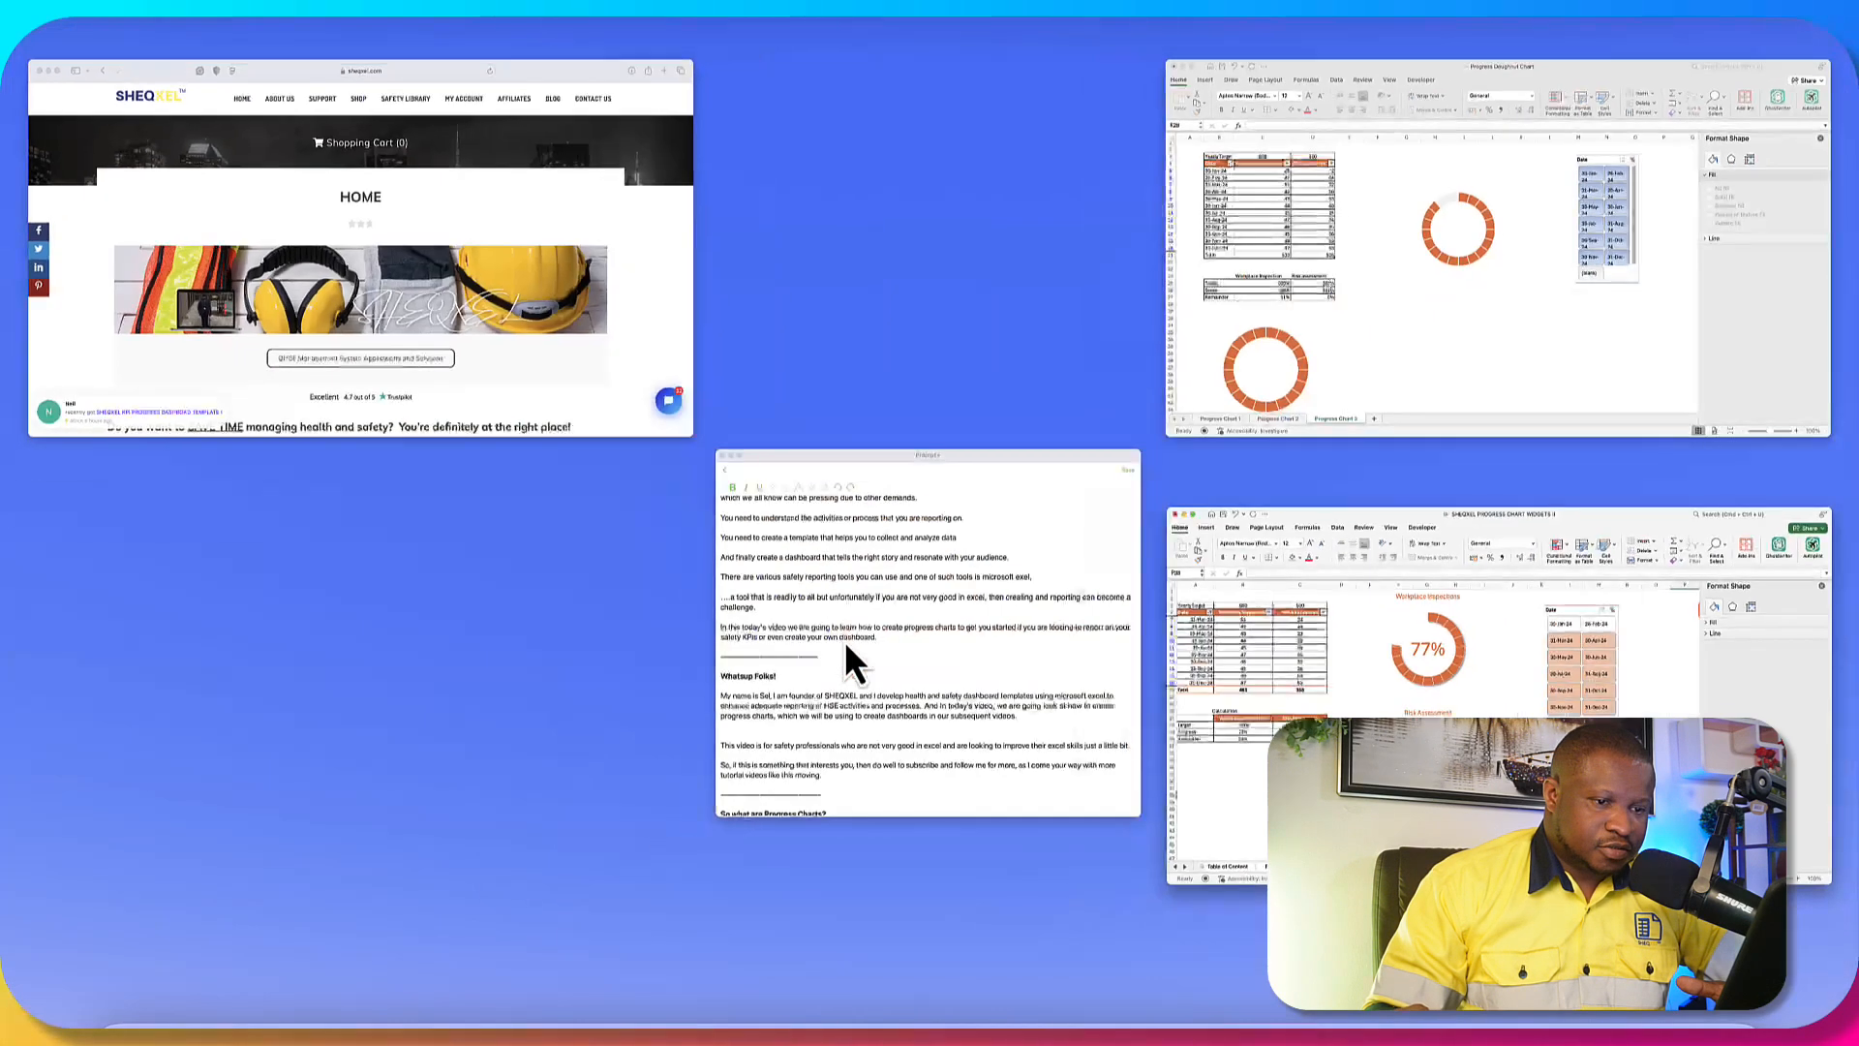
left_click(1341, 369)
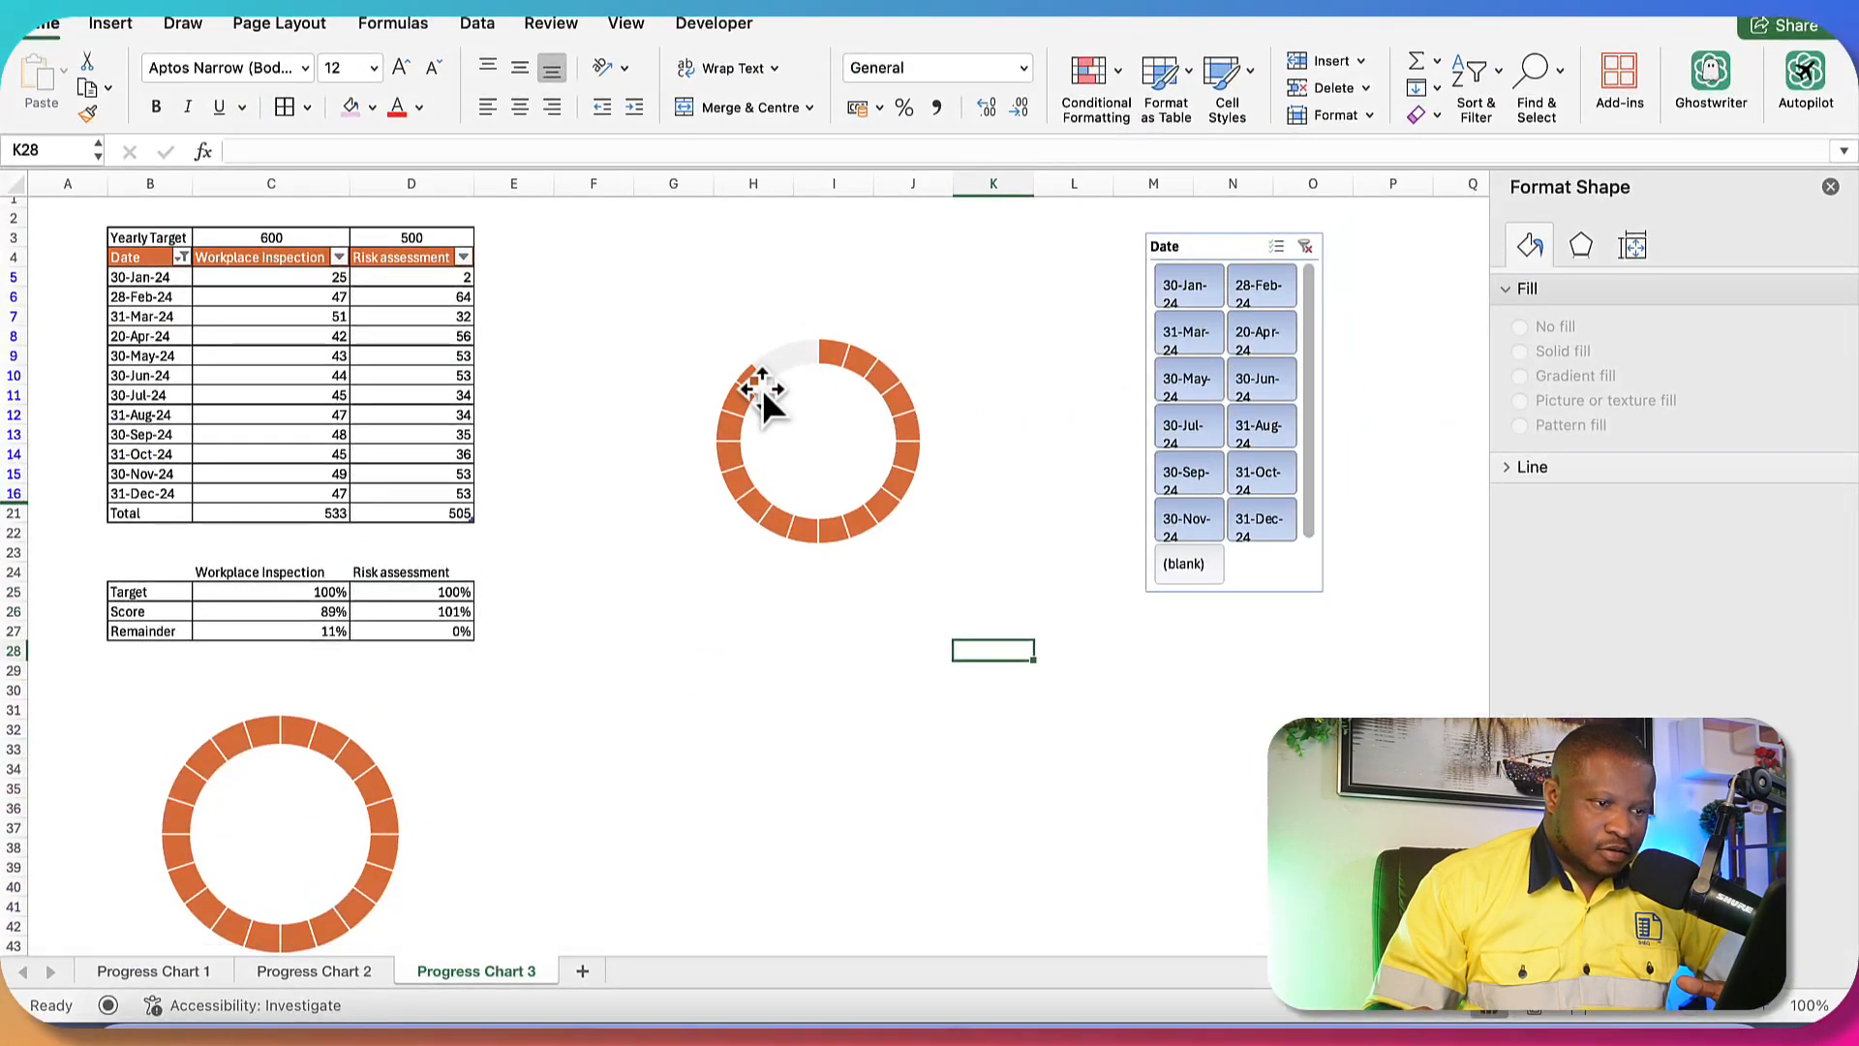
- Add a shadow effect to the unfilled Score slice of the progress chart
left_click(889, 392)
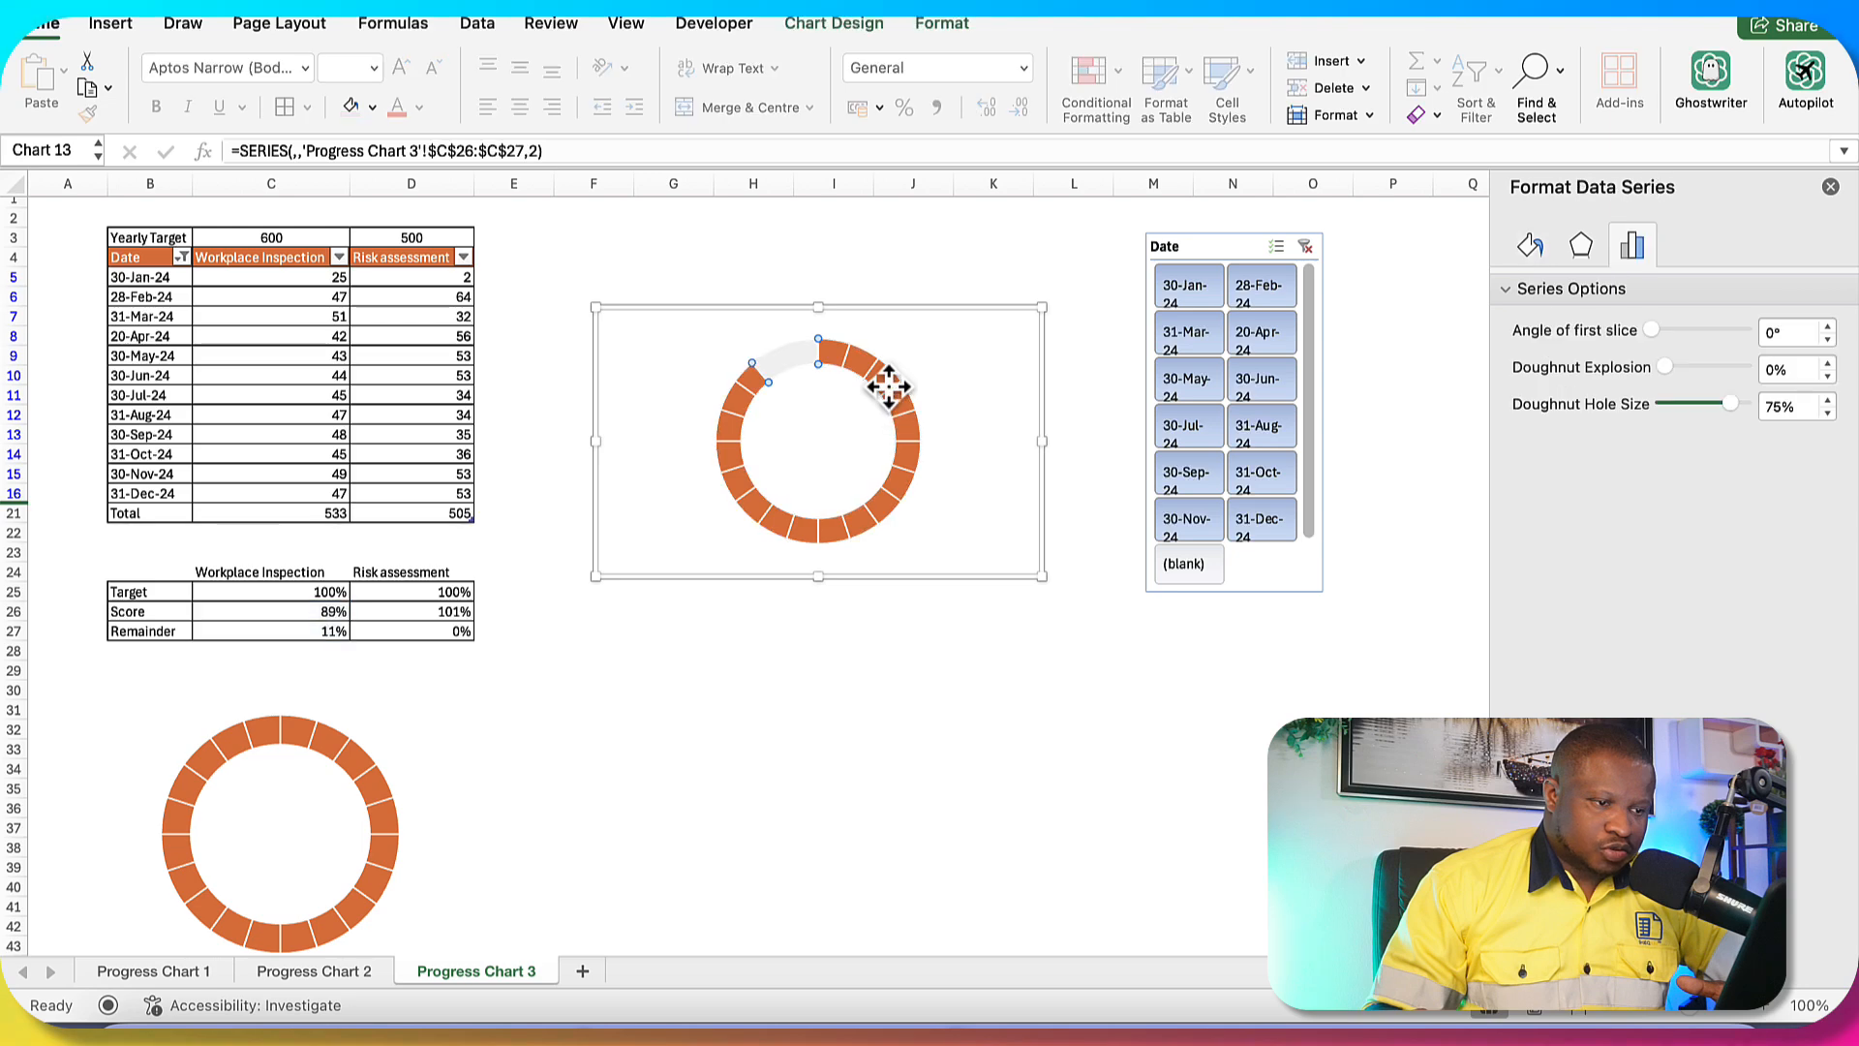
left_click(892, 385)
left_click(943, 27)
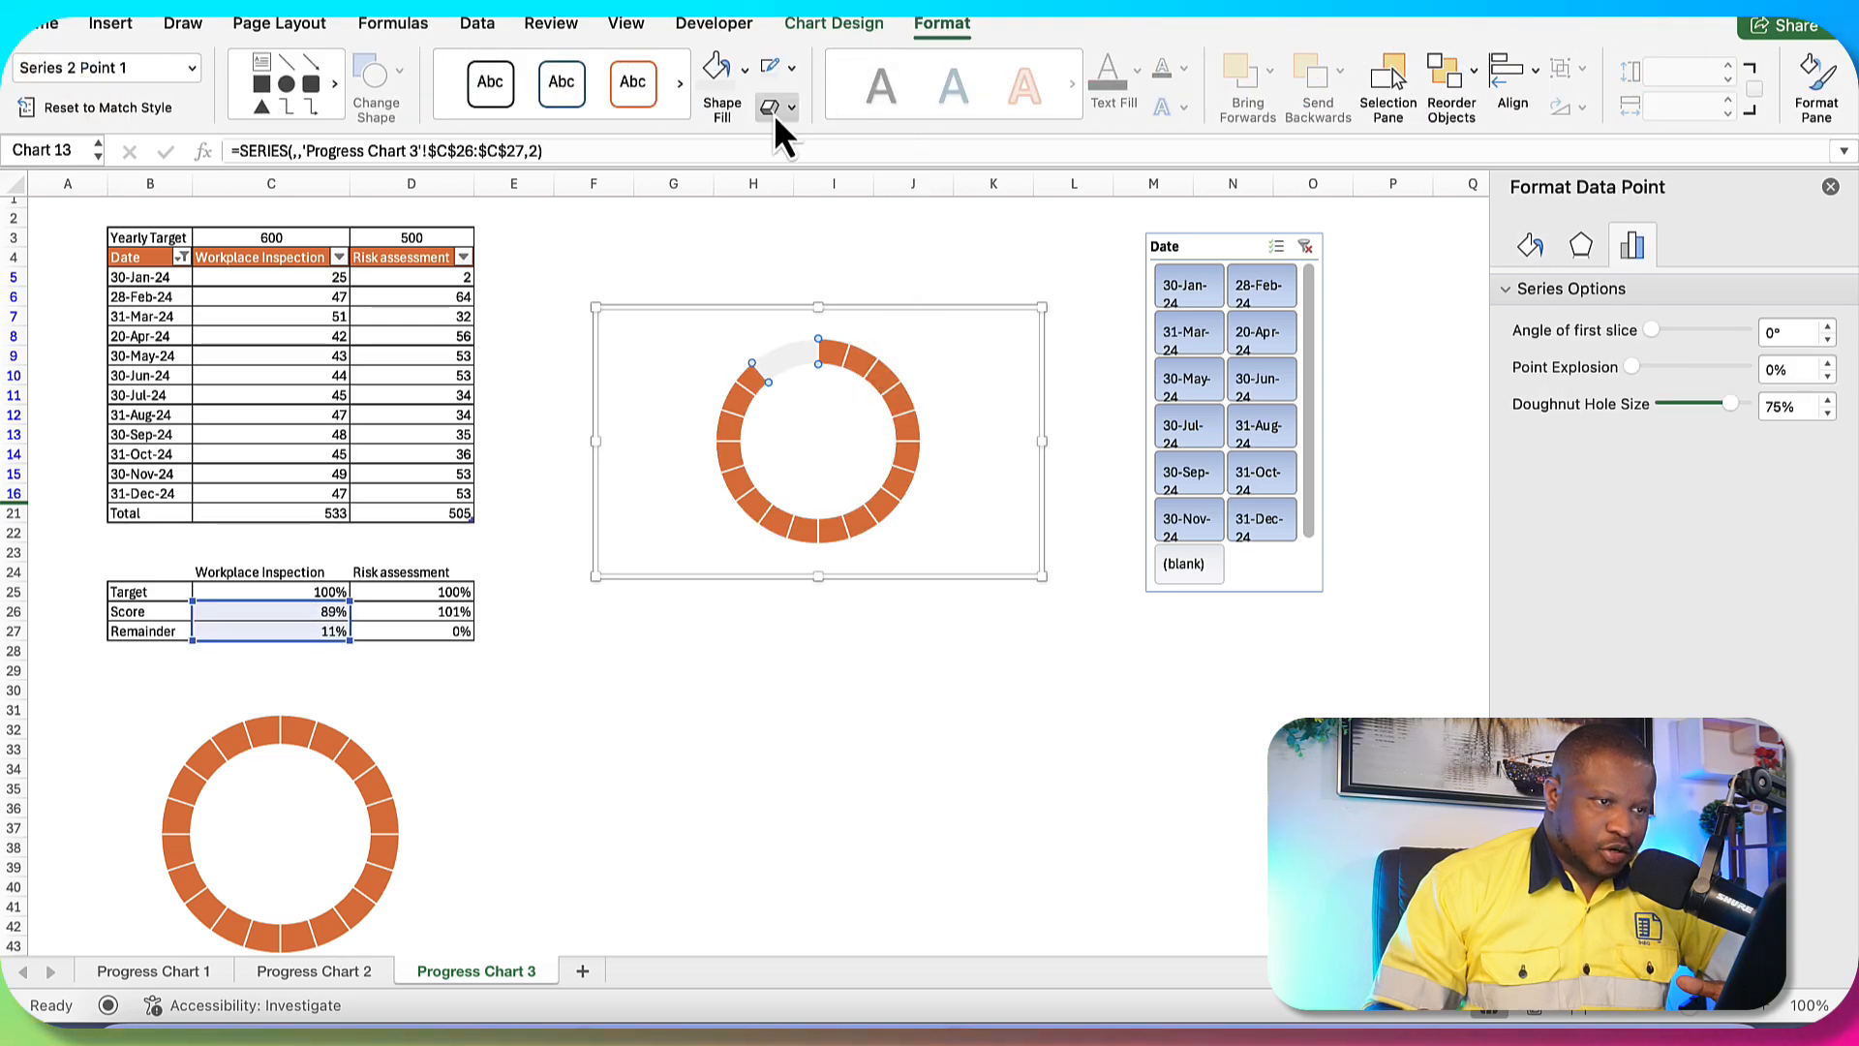
left_click(774, 110)
left_click(987, 357)
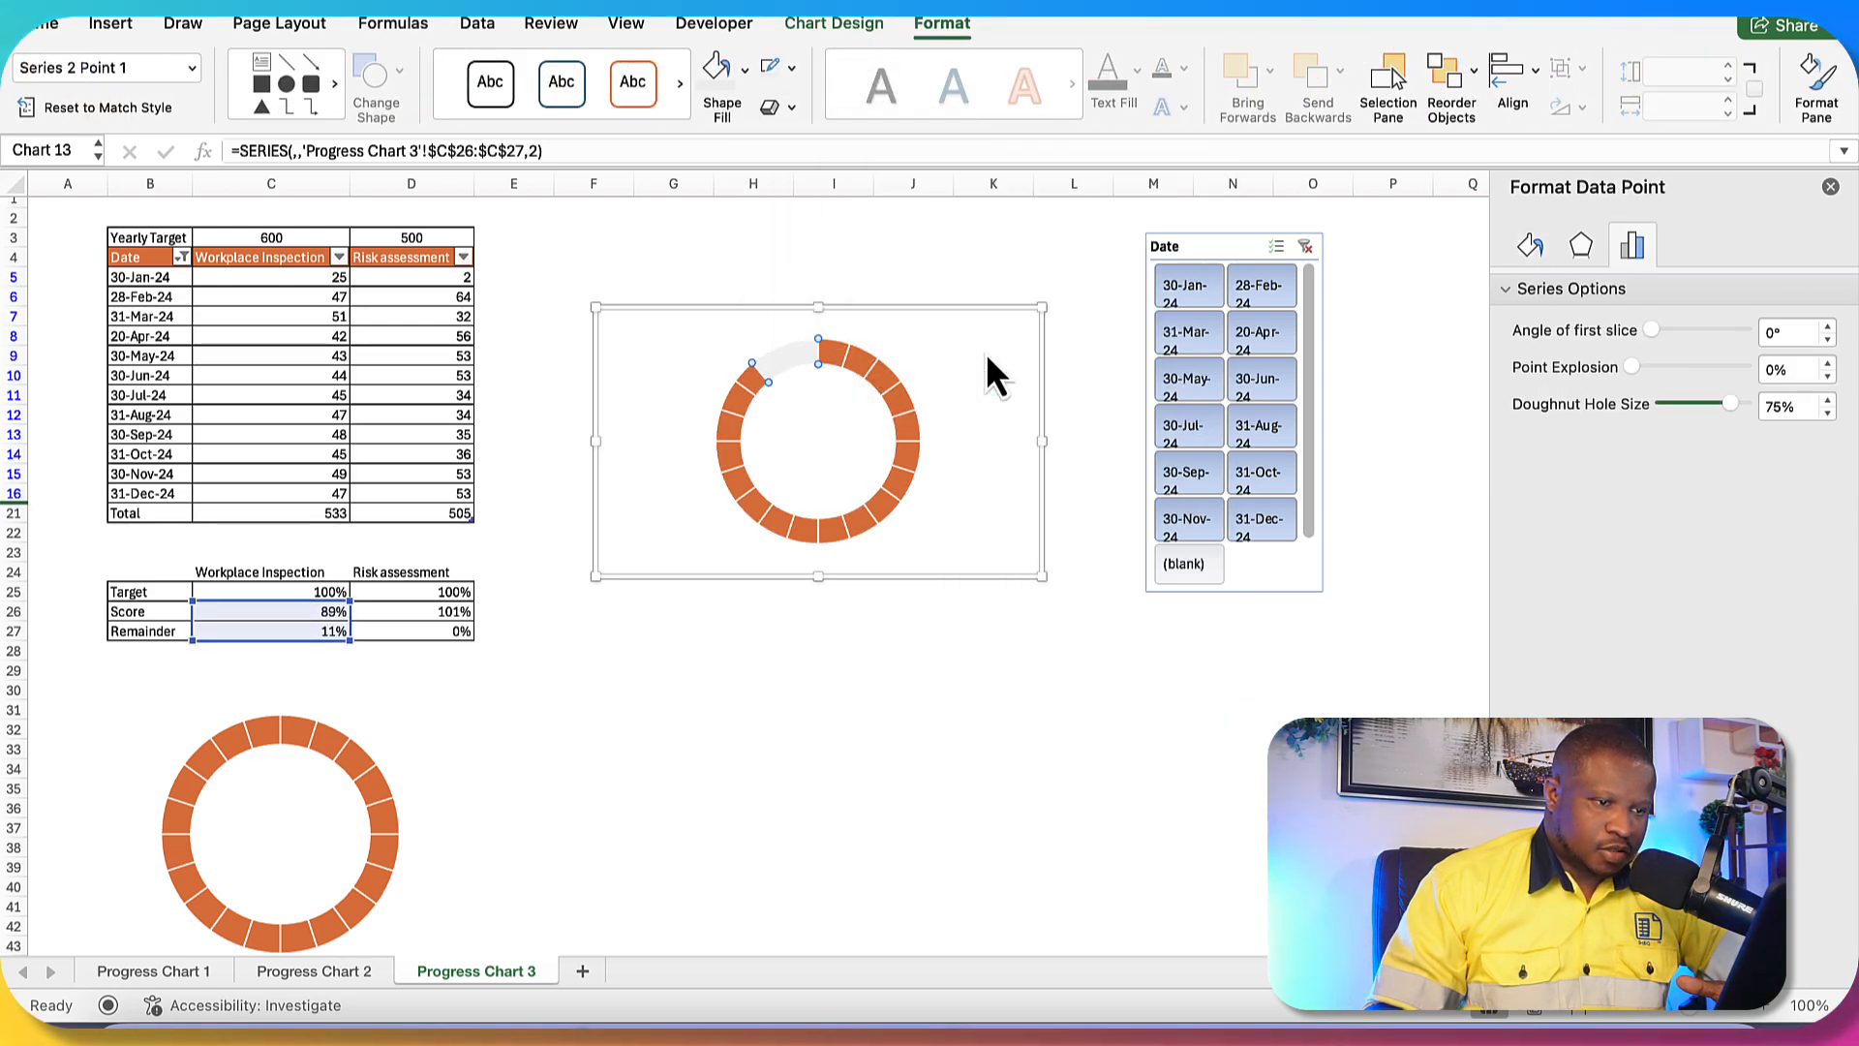
left_click(1176, 676)
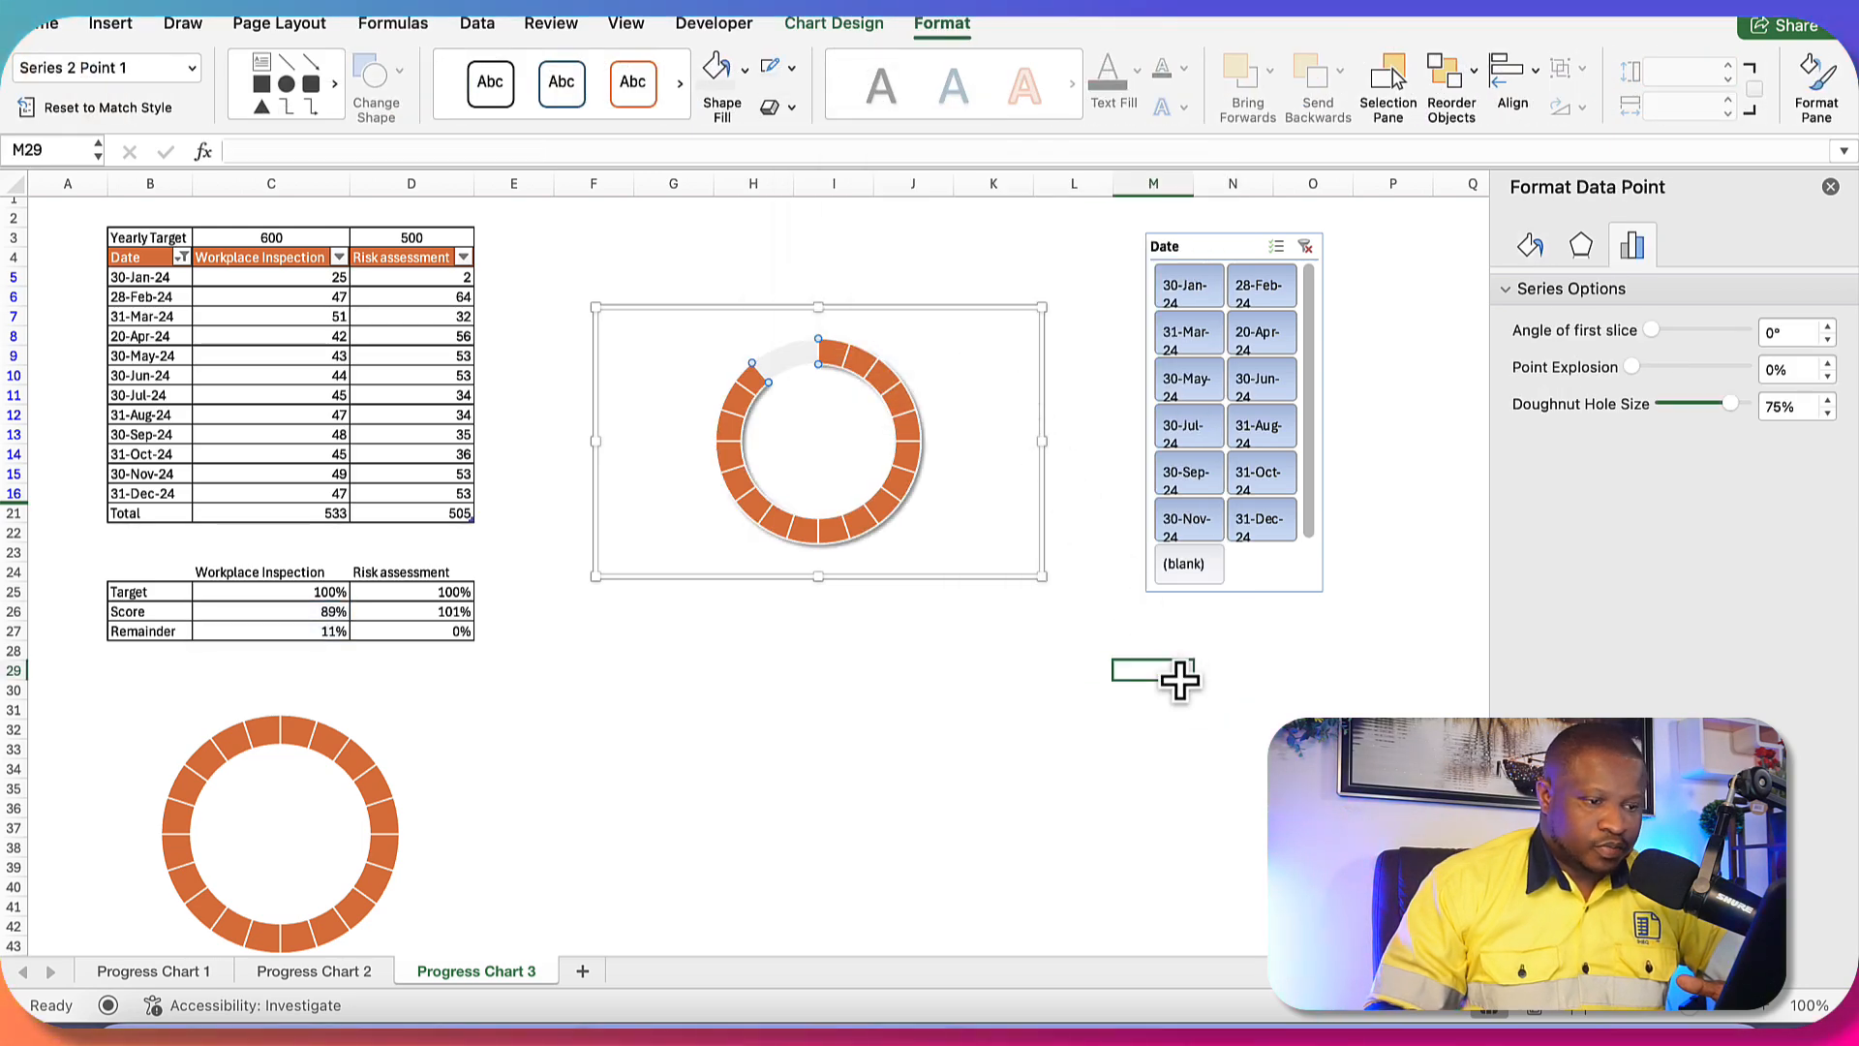
- Try a solid fill on the whole Score and Remainder series, and put the Remainder slice back to light grey
left_click(792, 357)
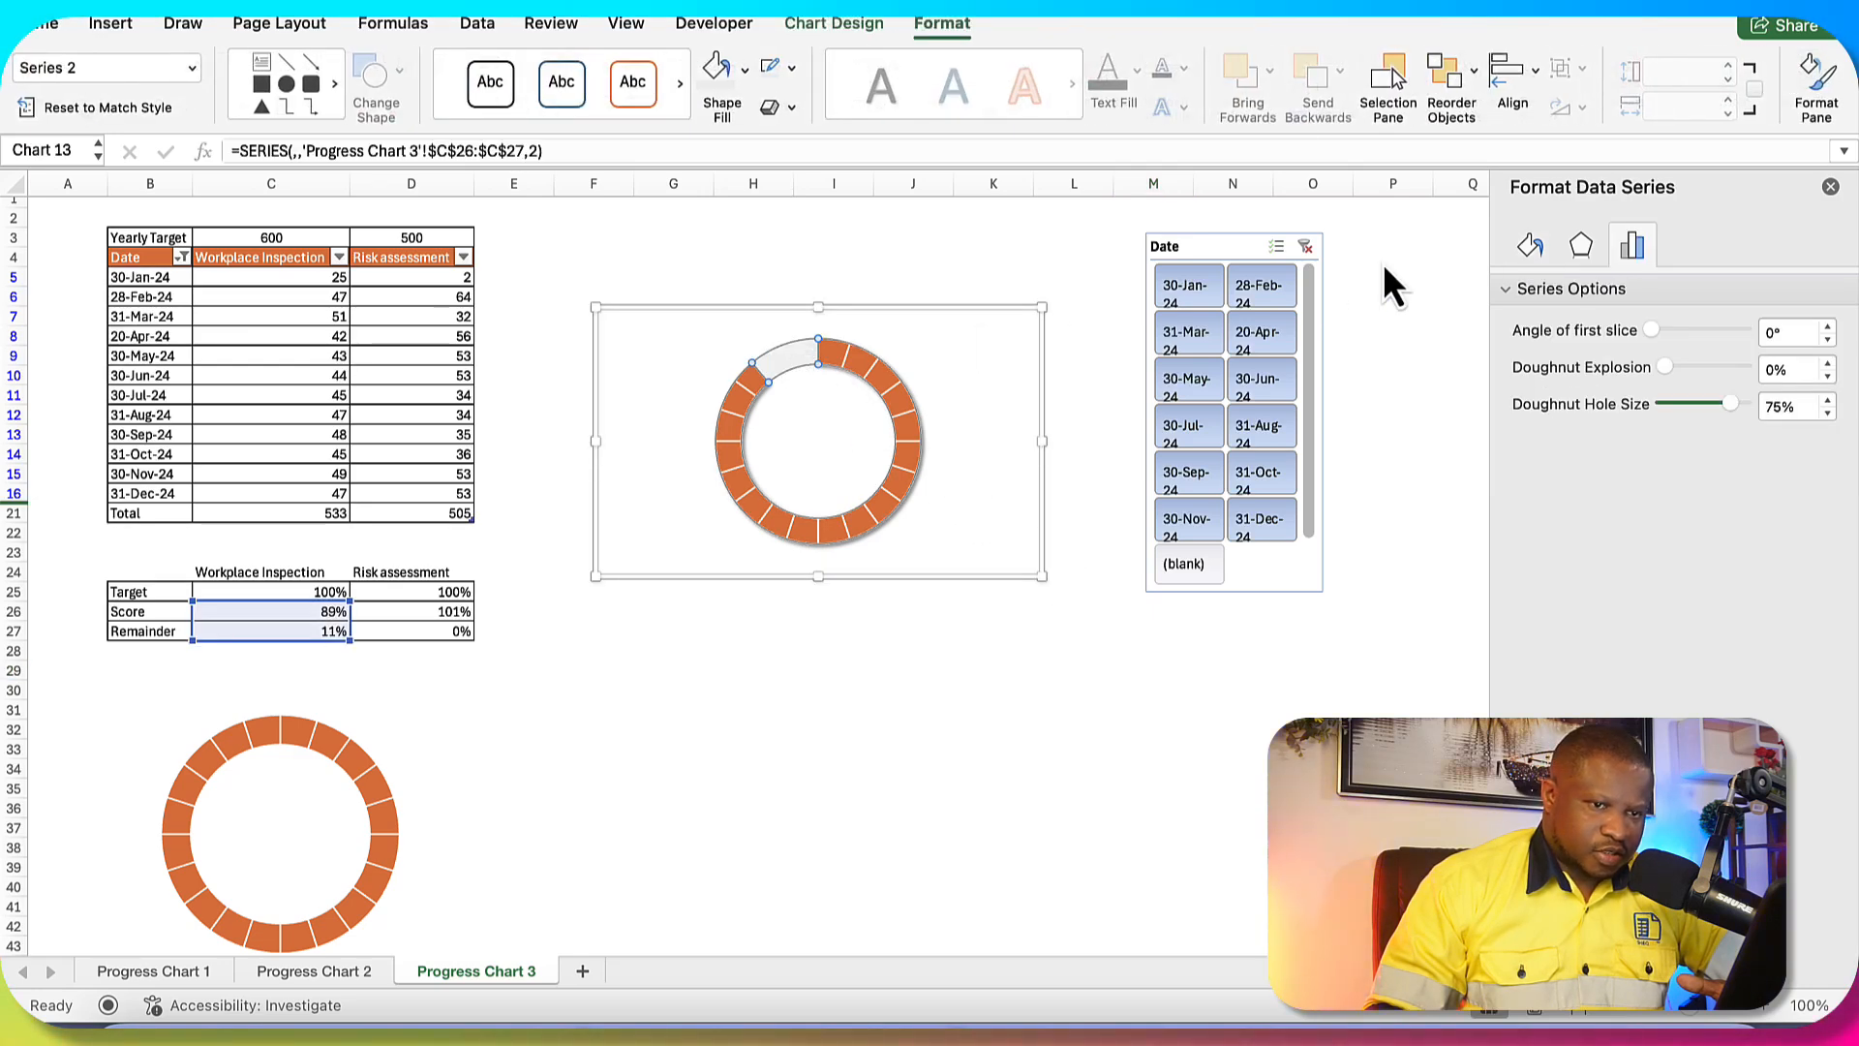
left_click(1528, 246)
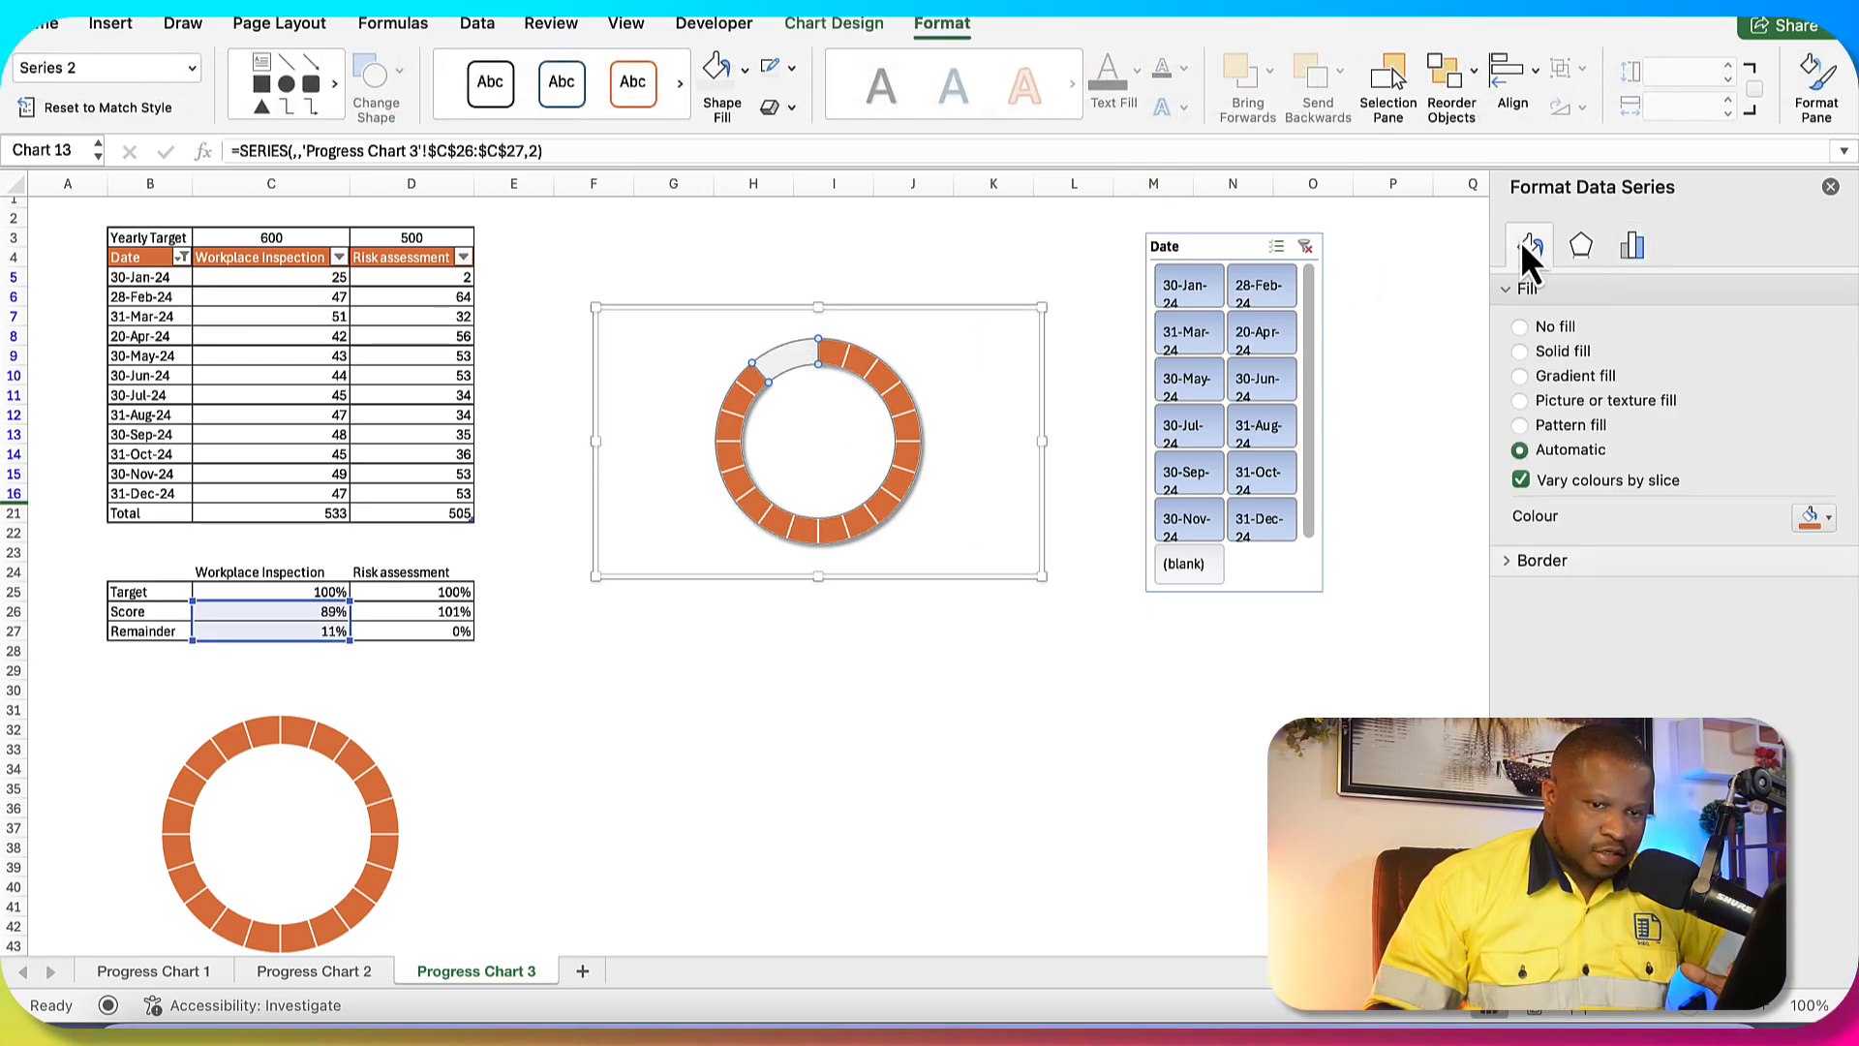
left_click(1531, 354)
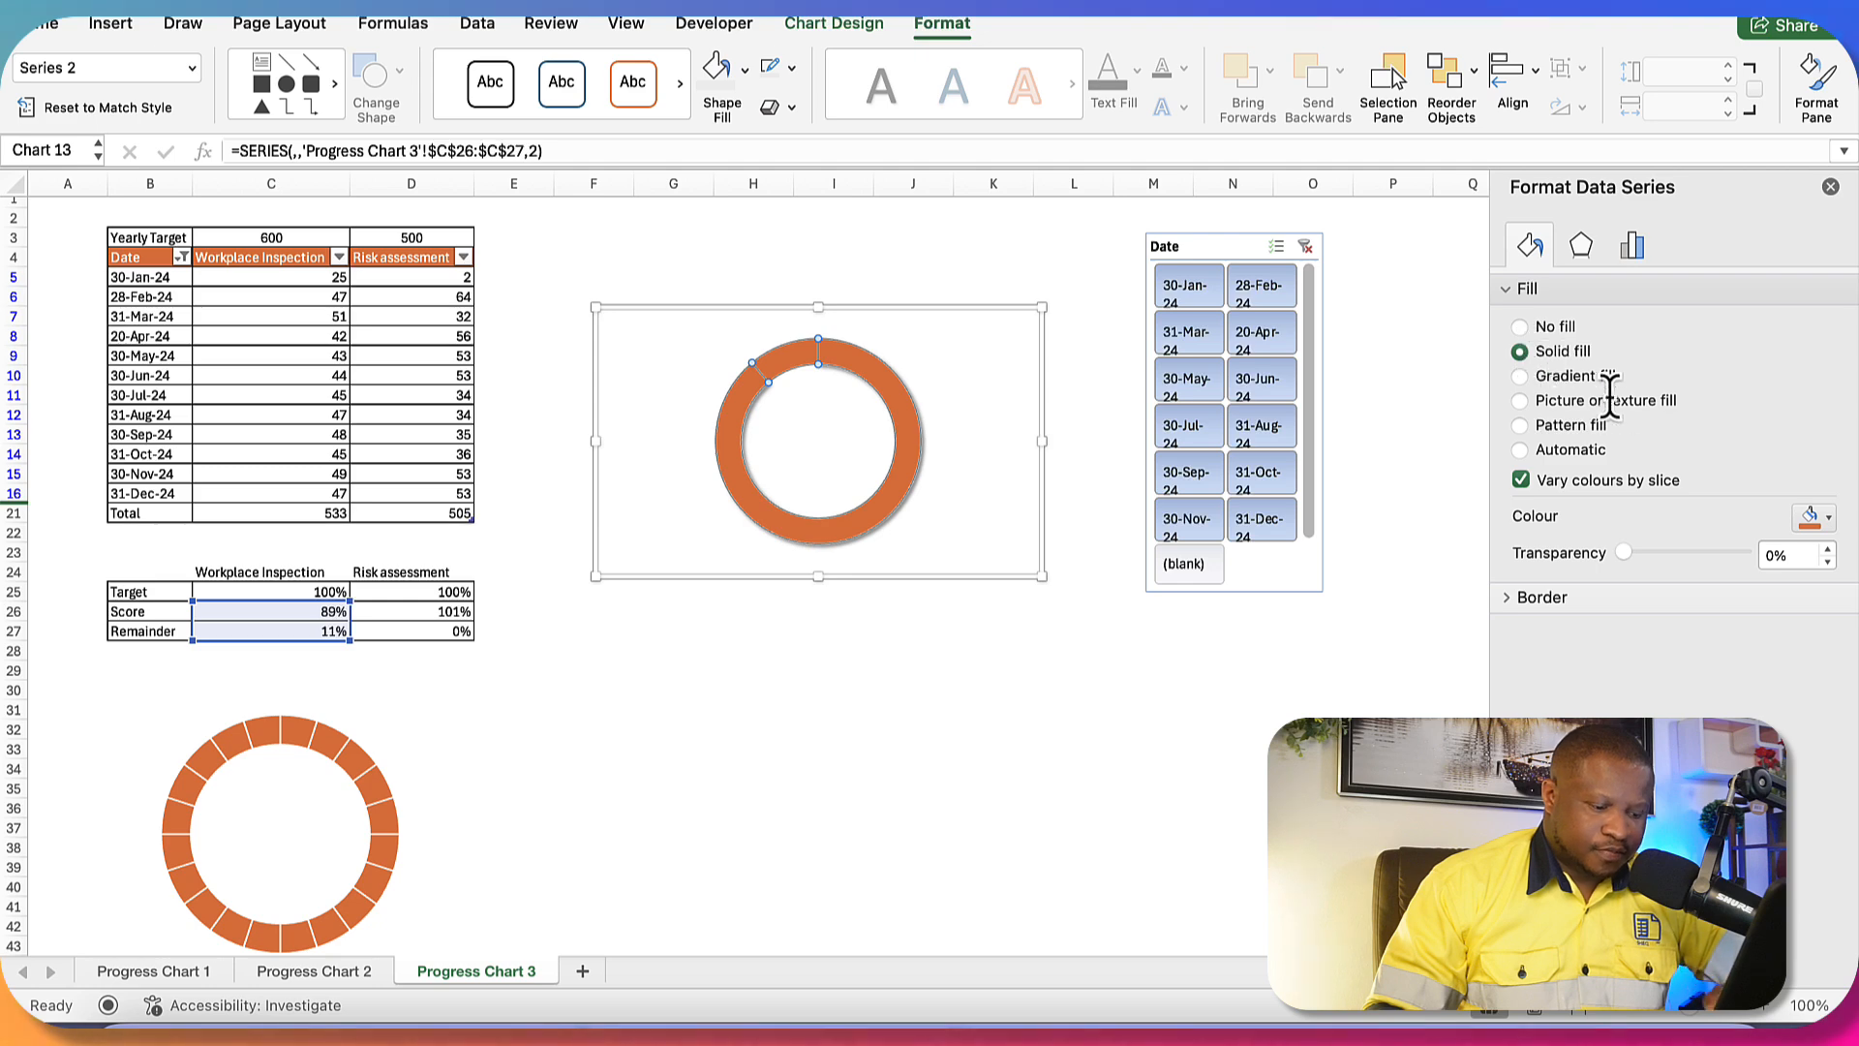
left_click(1816, 518)
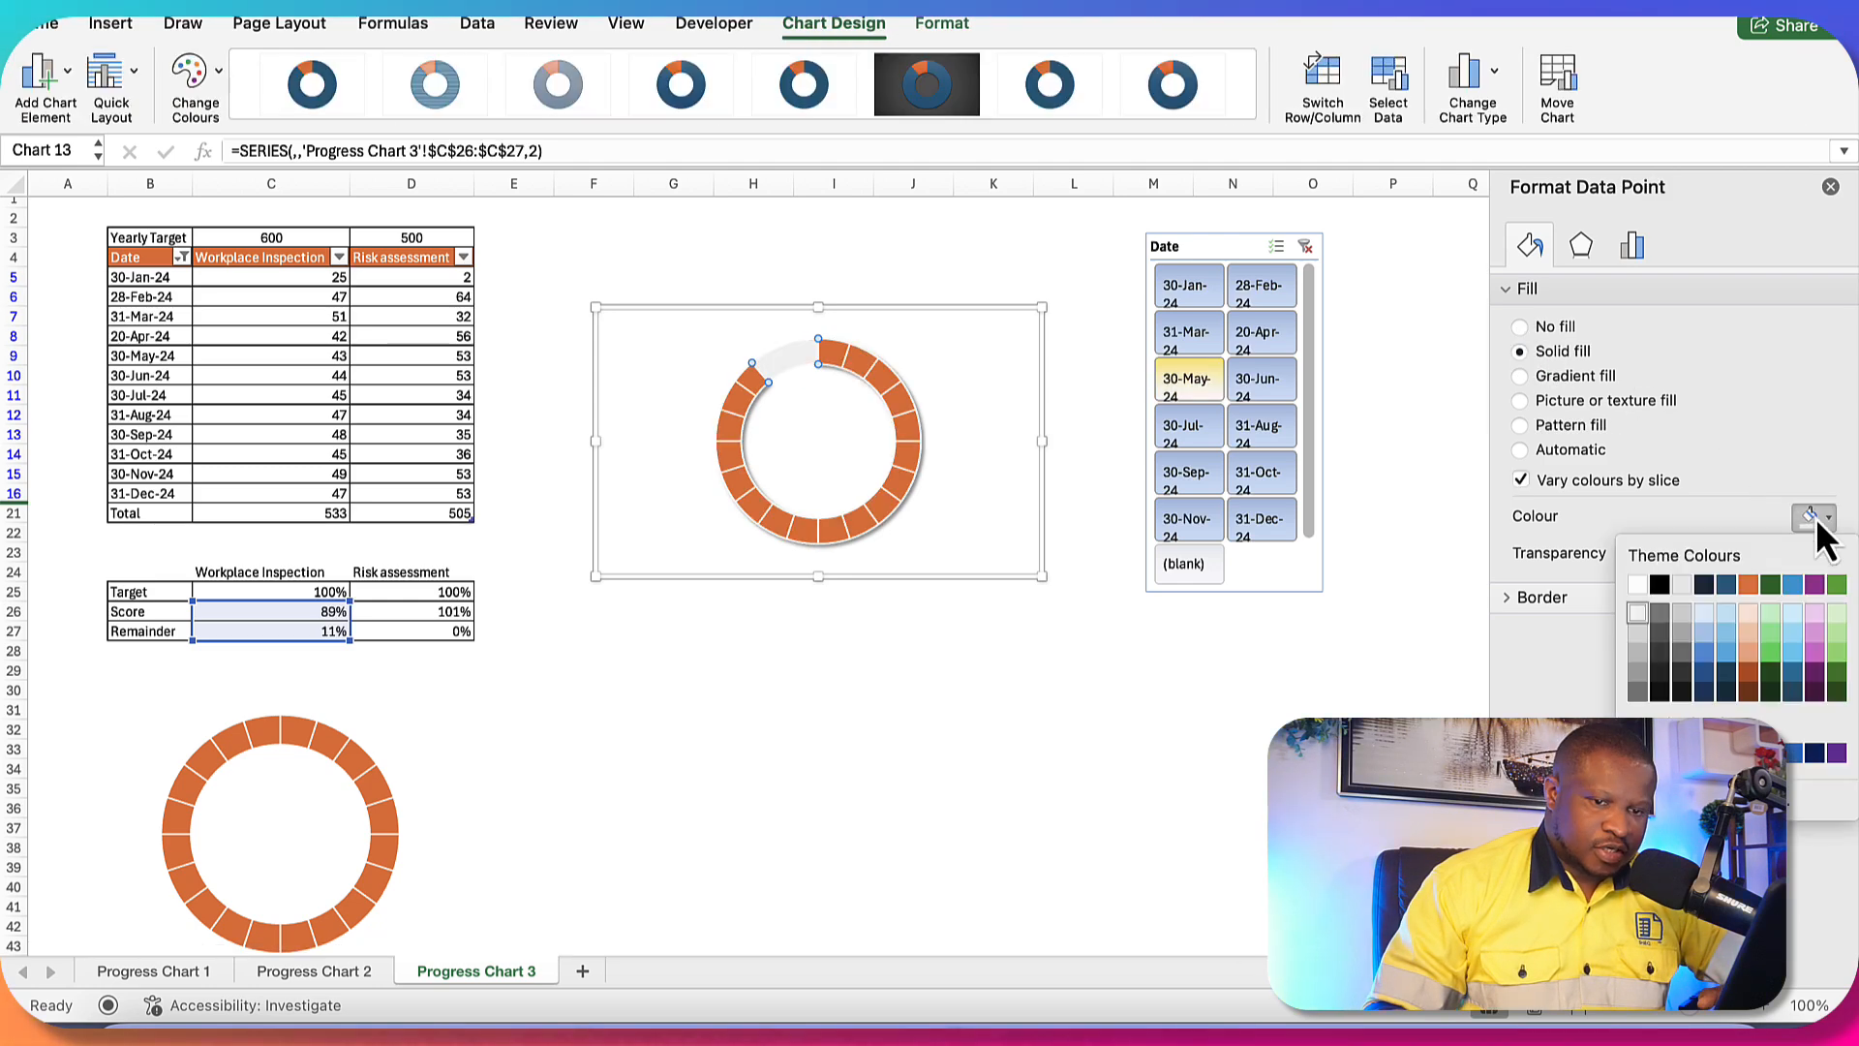
left_click(1640, 616)
left_click(1187, 748)
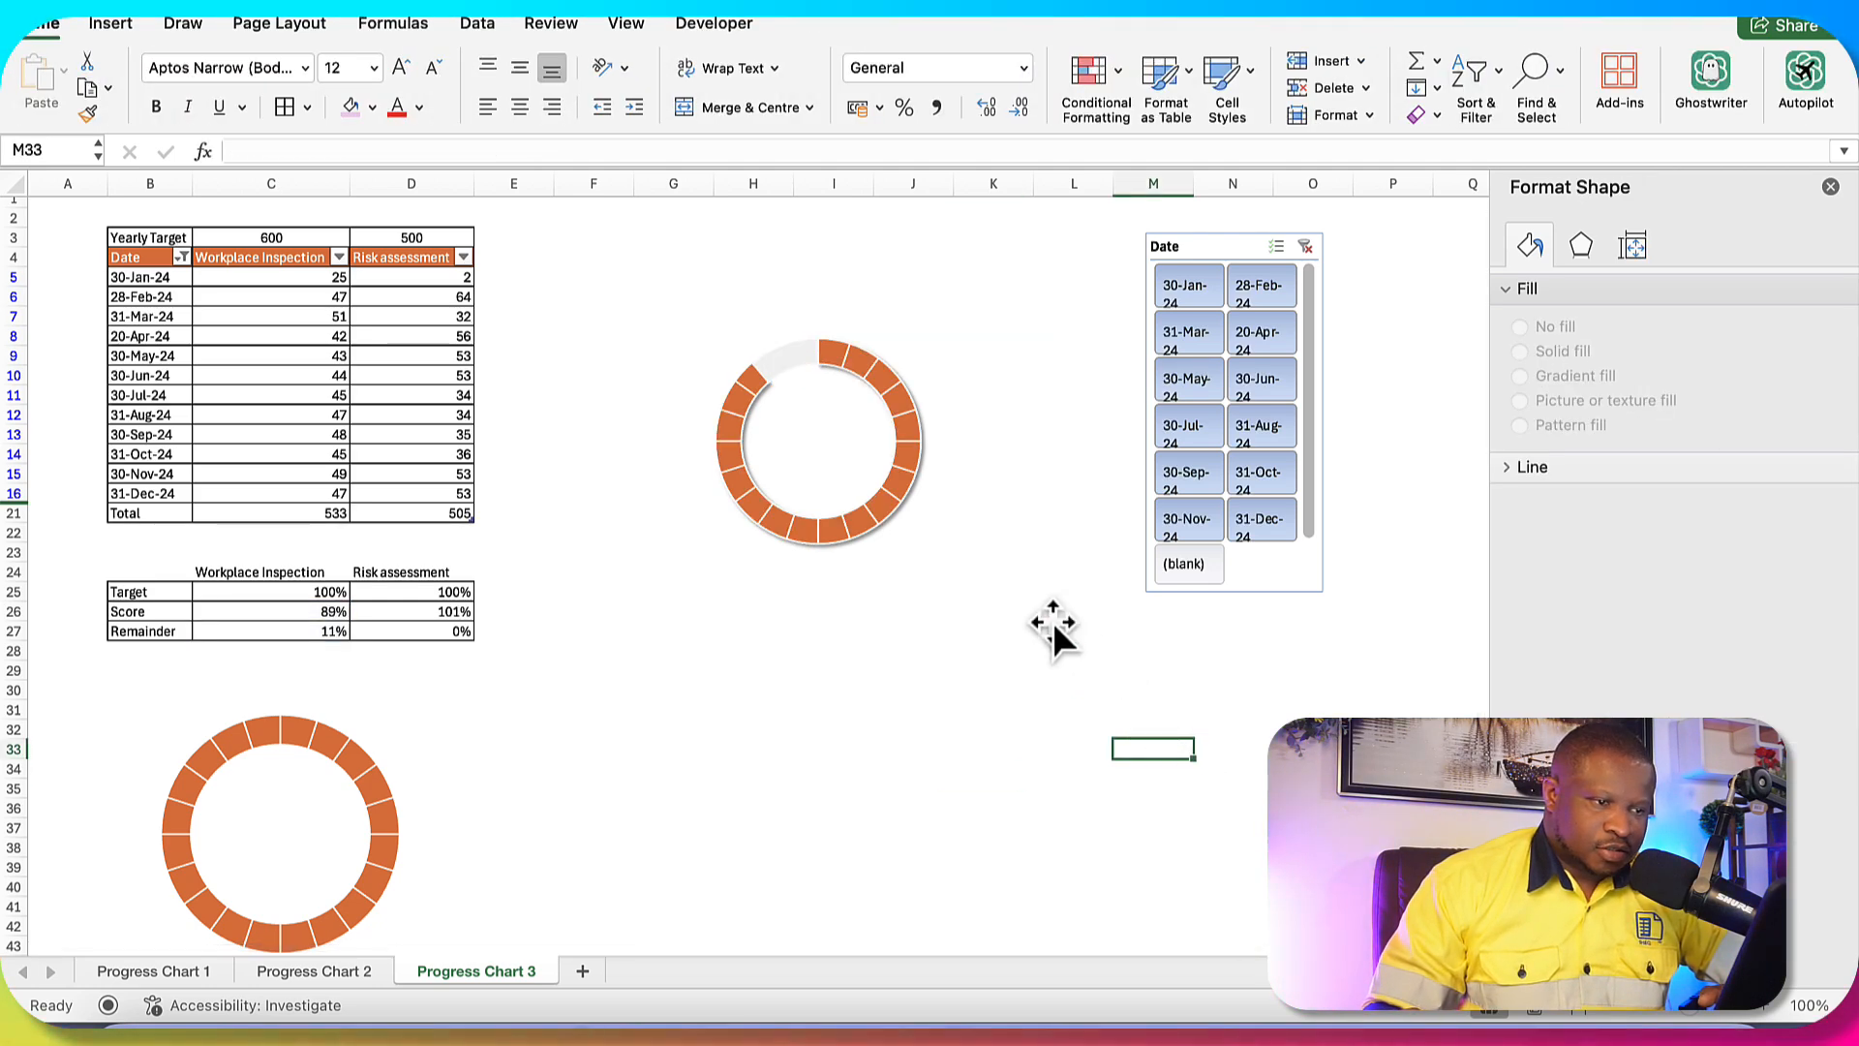
- Try an orange fill with 90% transparency on the Remainder slice, and undo it
left_click(776, 365)
left_click(782, 368)
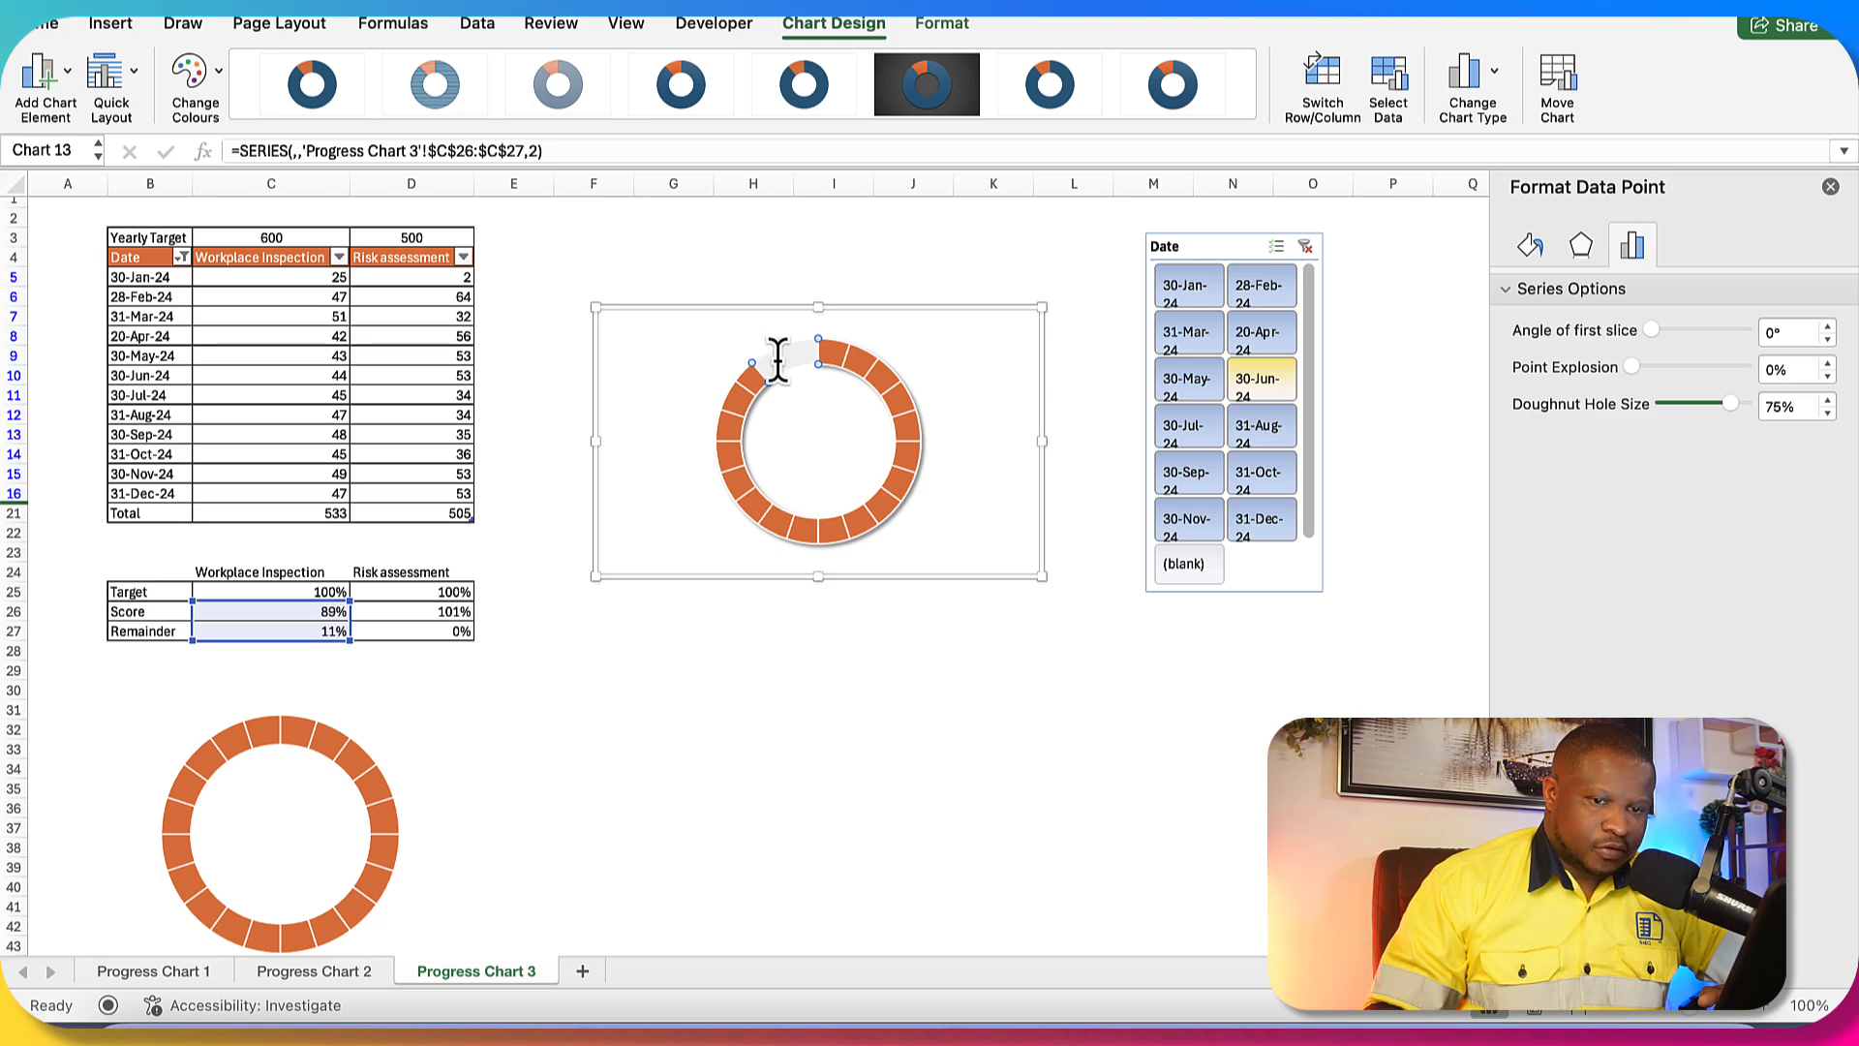
left_click(1531, 248)
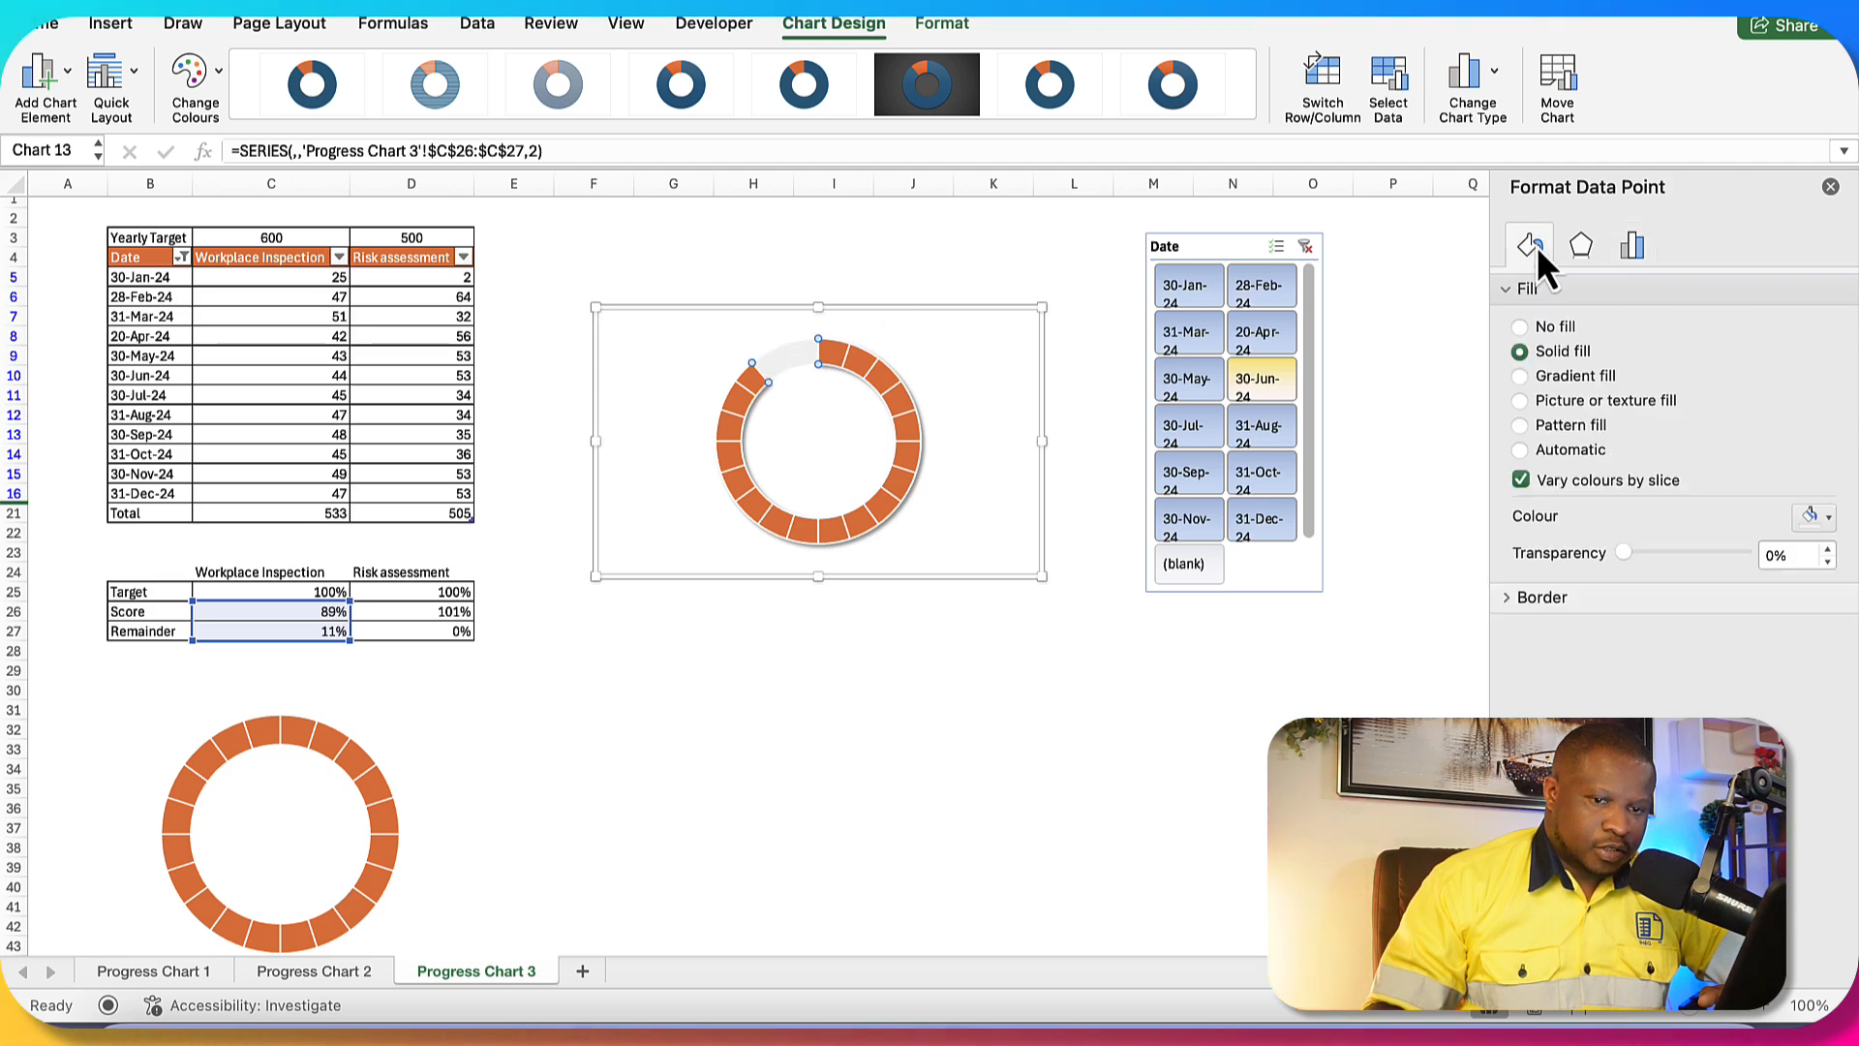
left_click(1827, 519)
left_click(1756, 592)
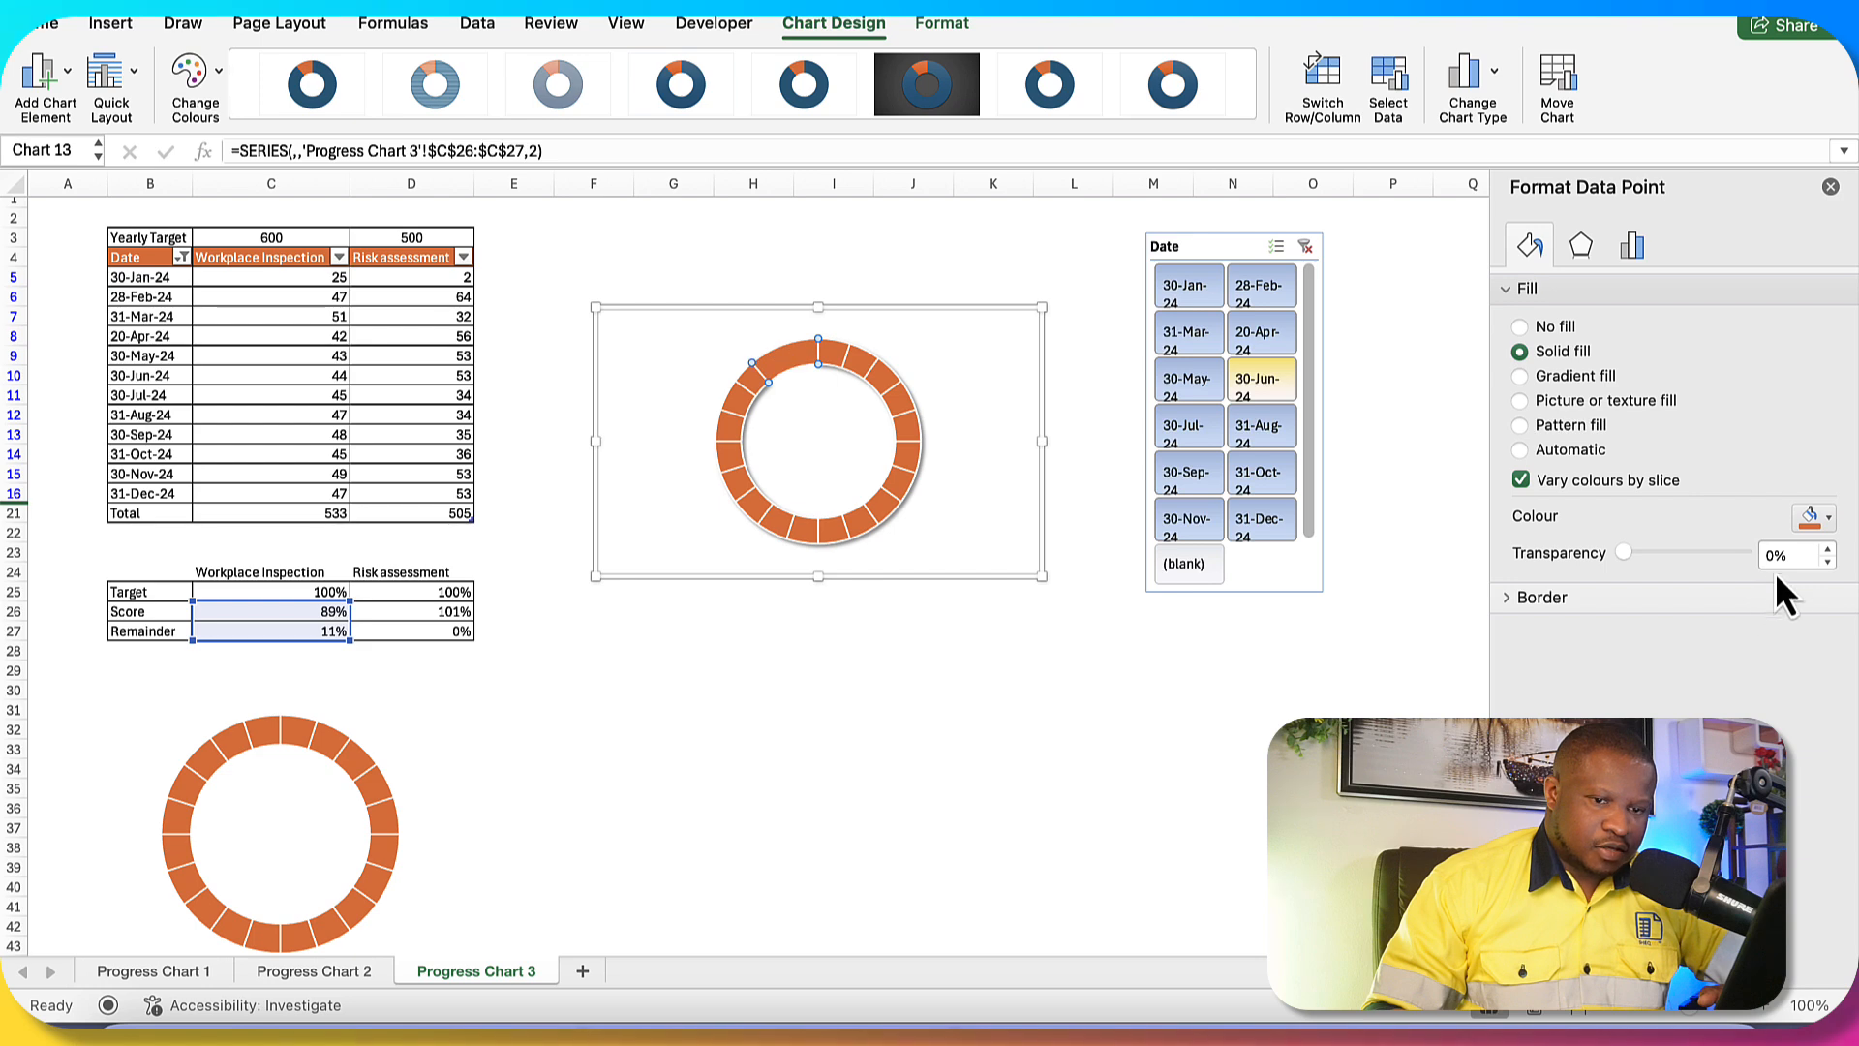
type("90")
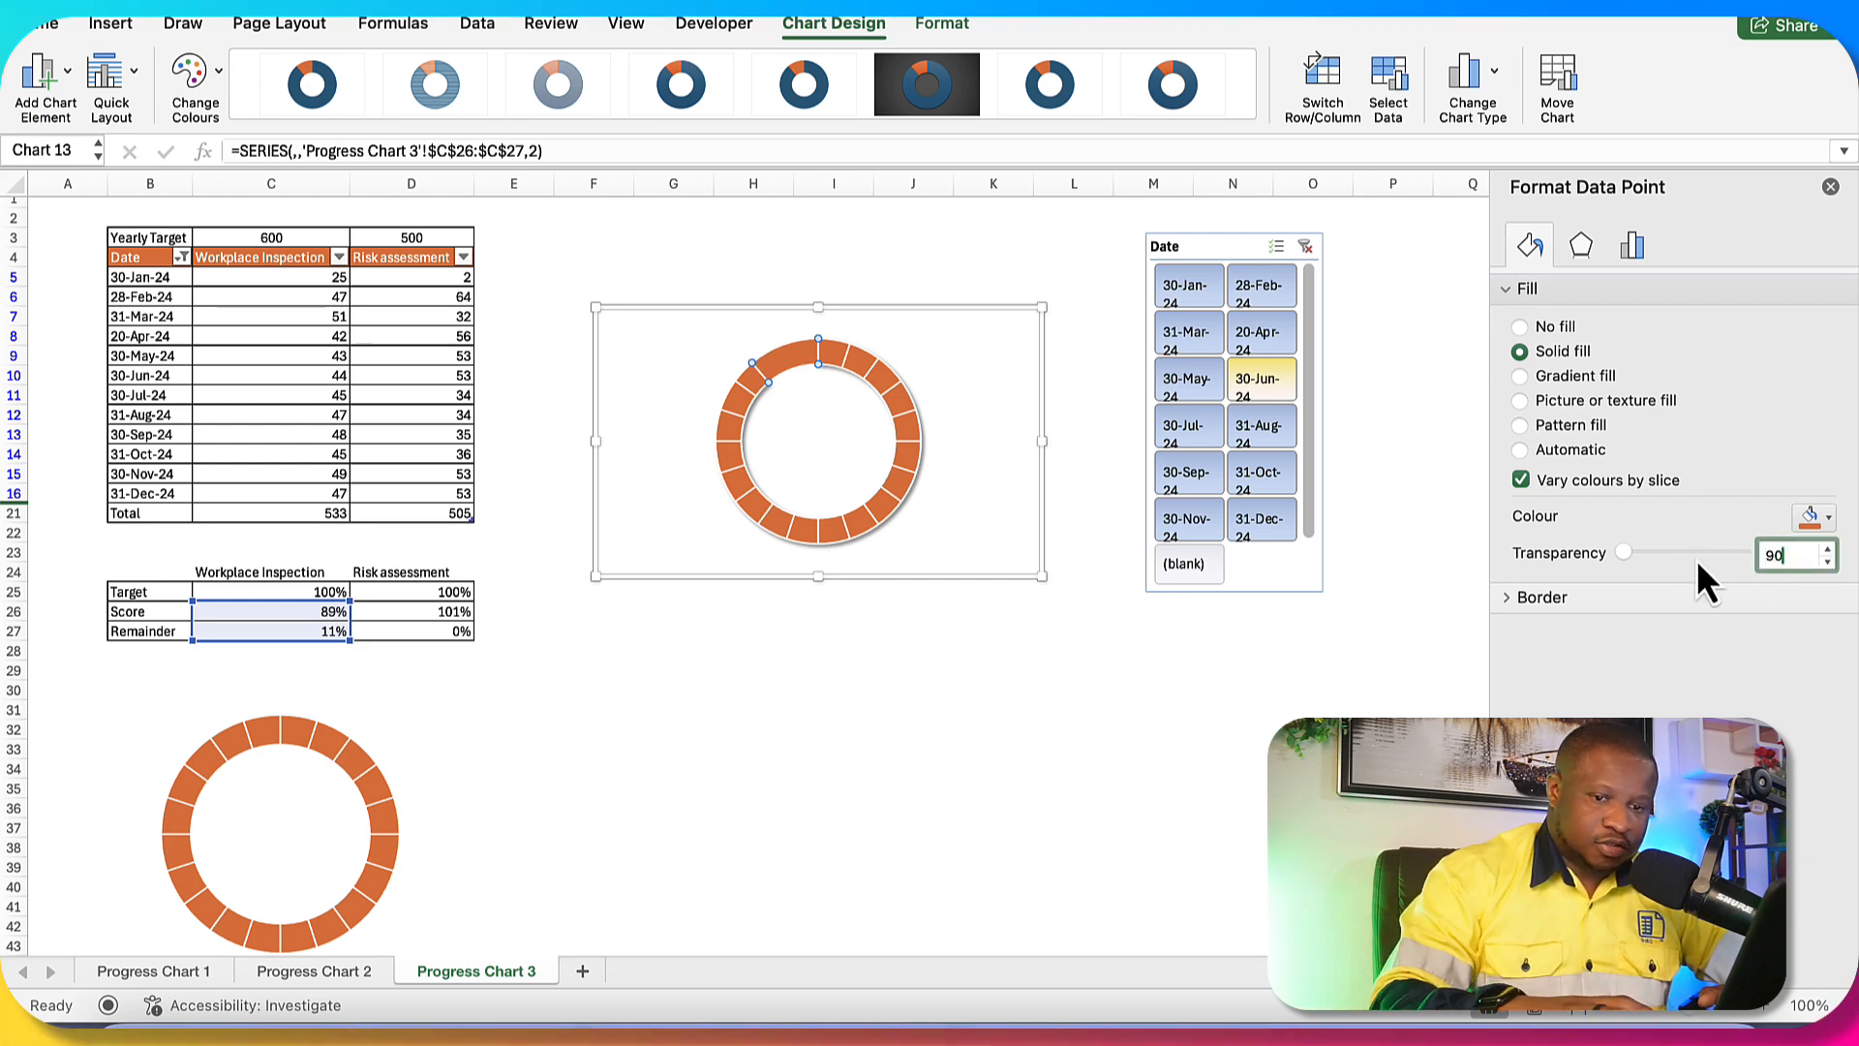
key("Return")
left_click(1075, 847)
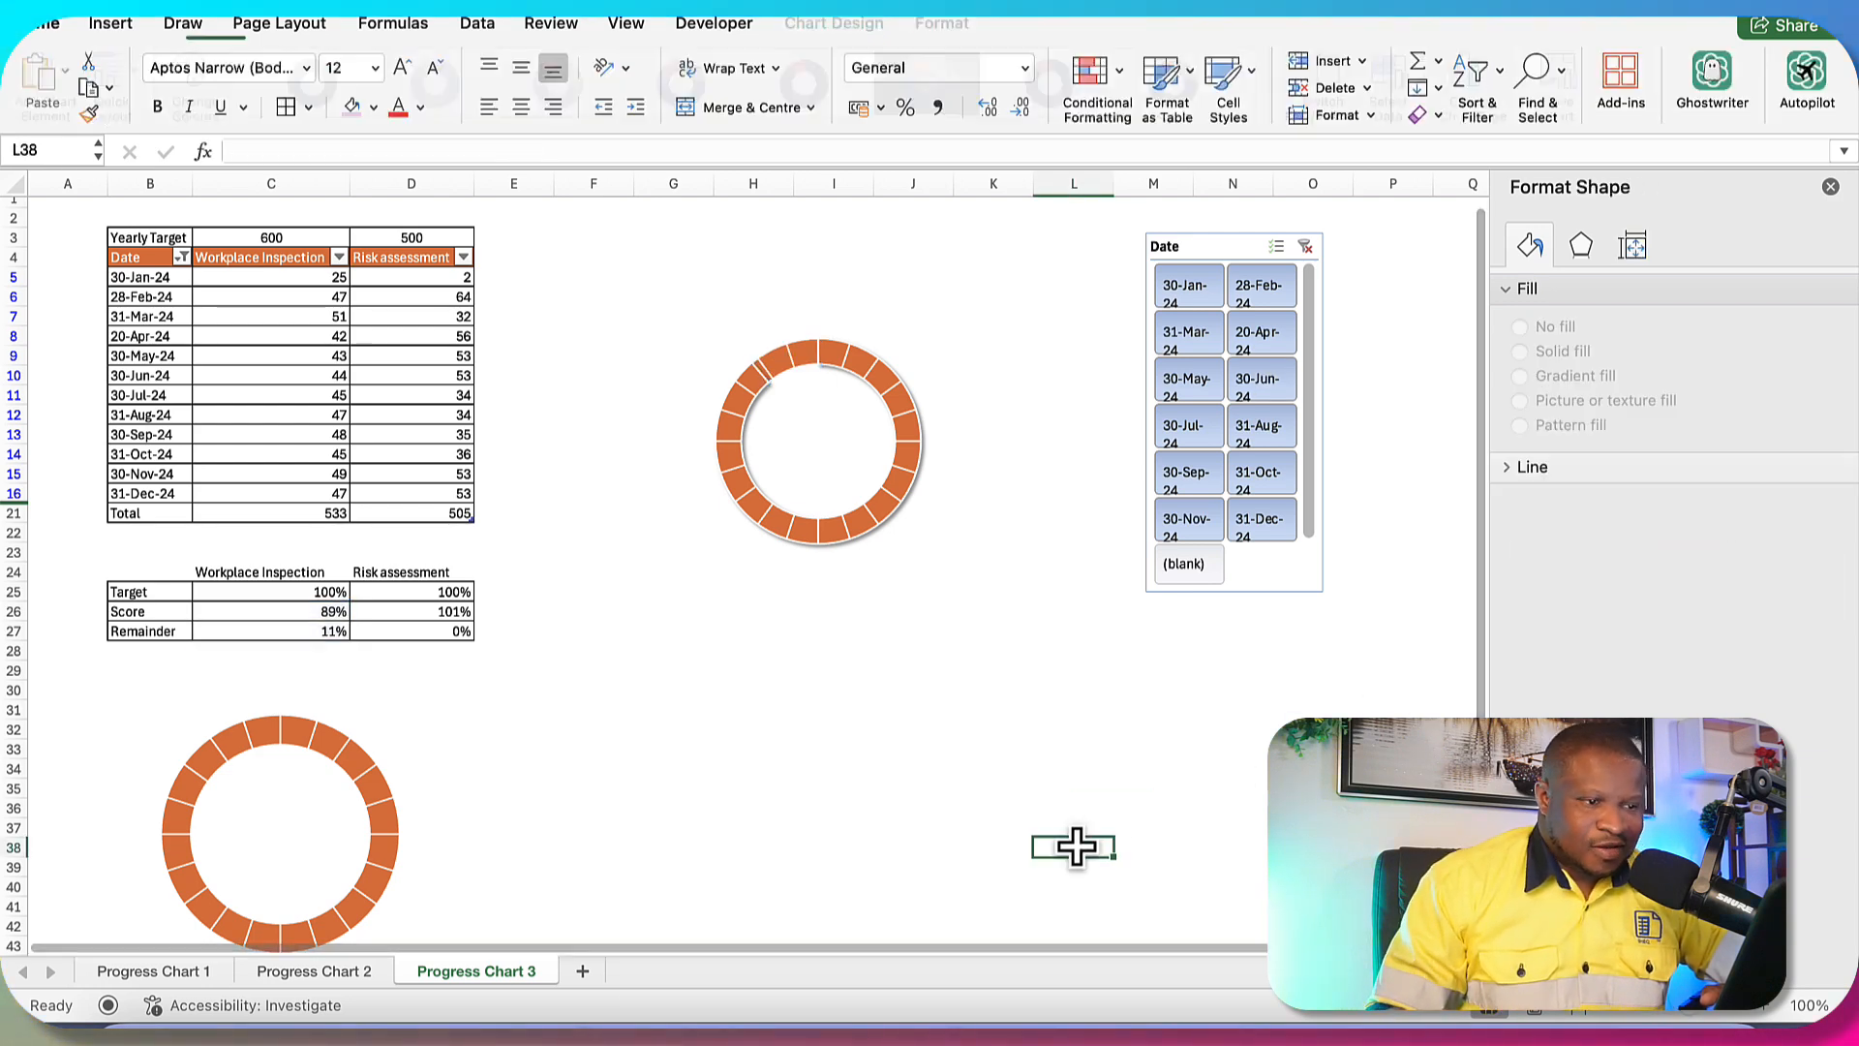
key("super+z")
key("super+z")
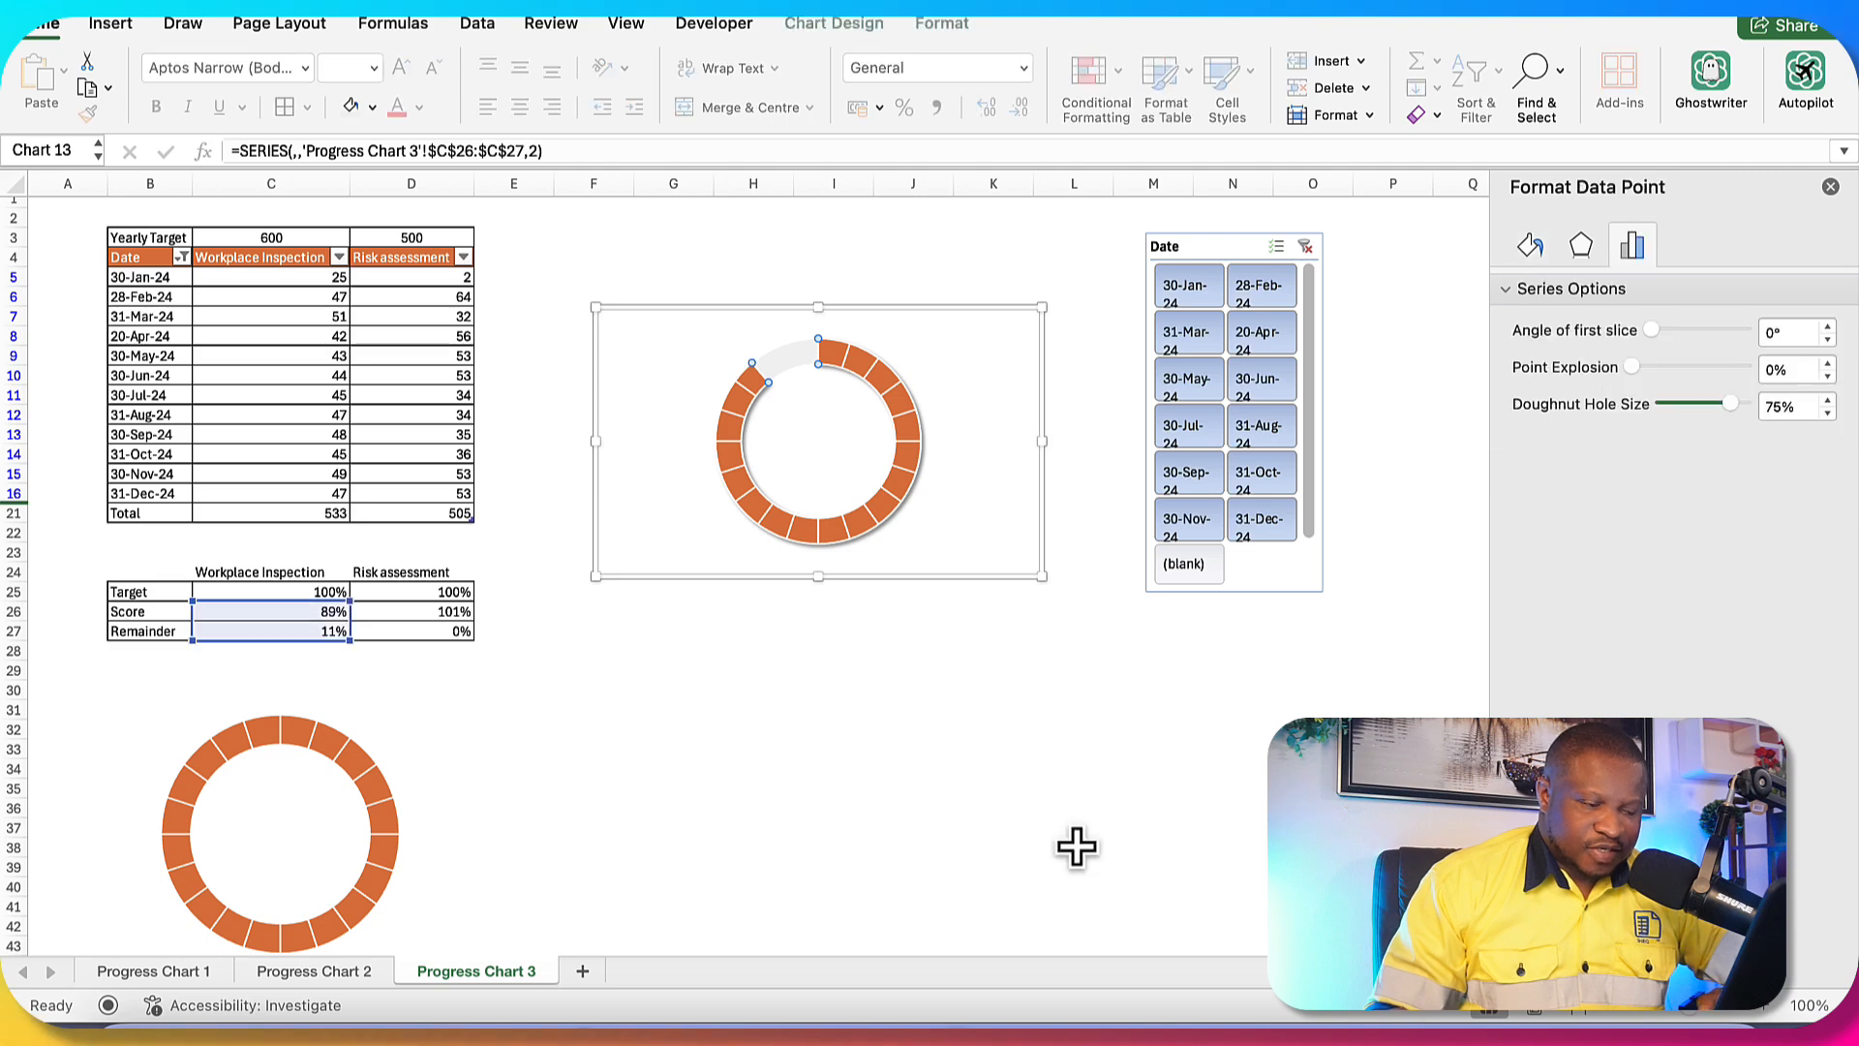
- Move the segmented indicator doughnut chart from beneath the data tables to directly below the finished progress chart
left_click(1078, 849)
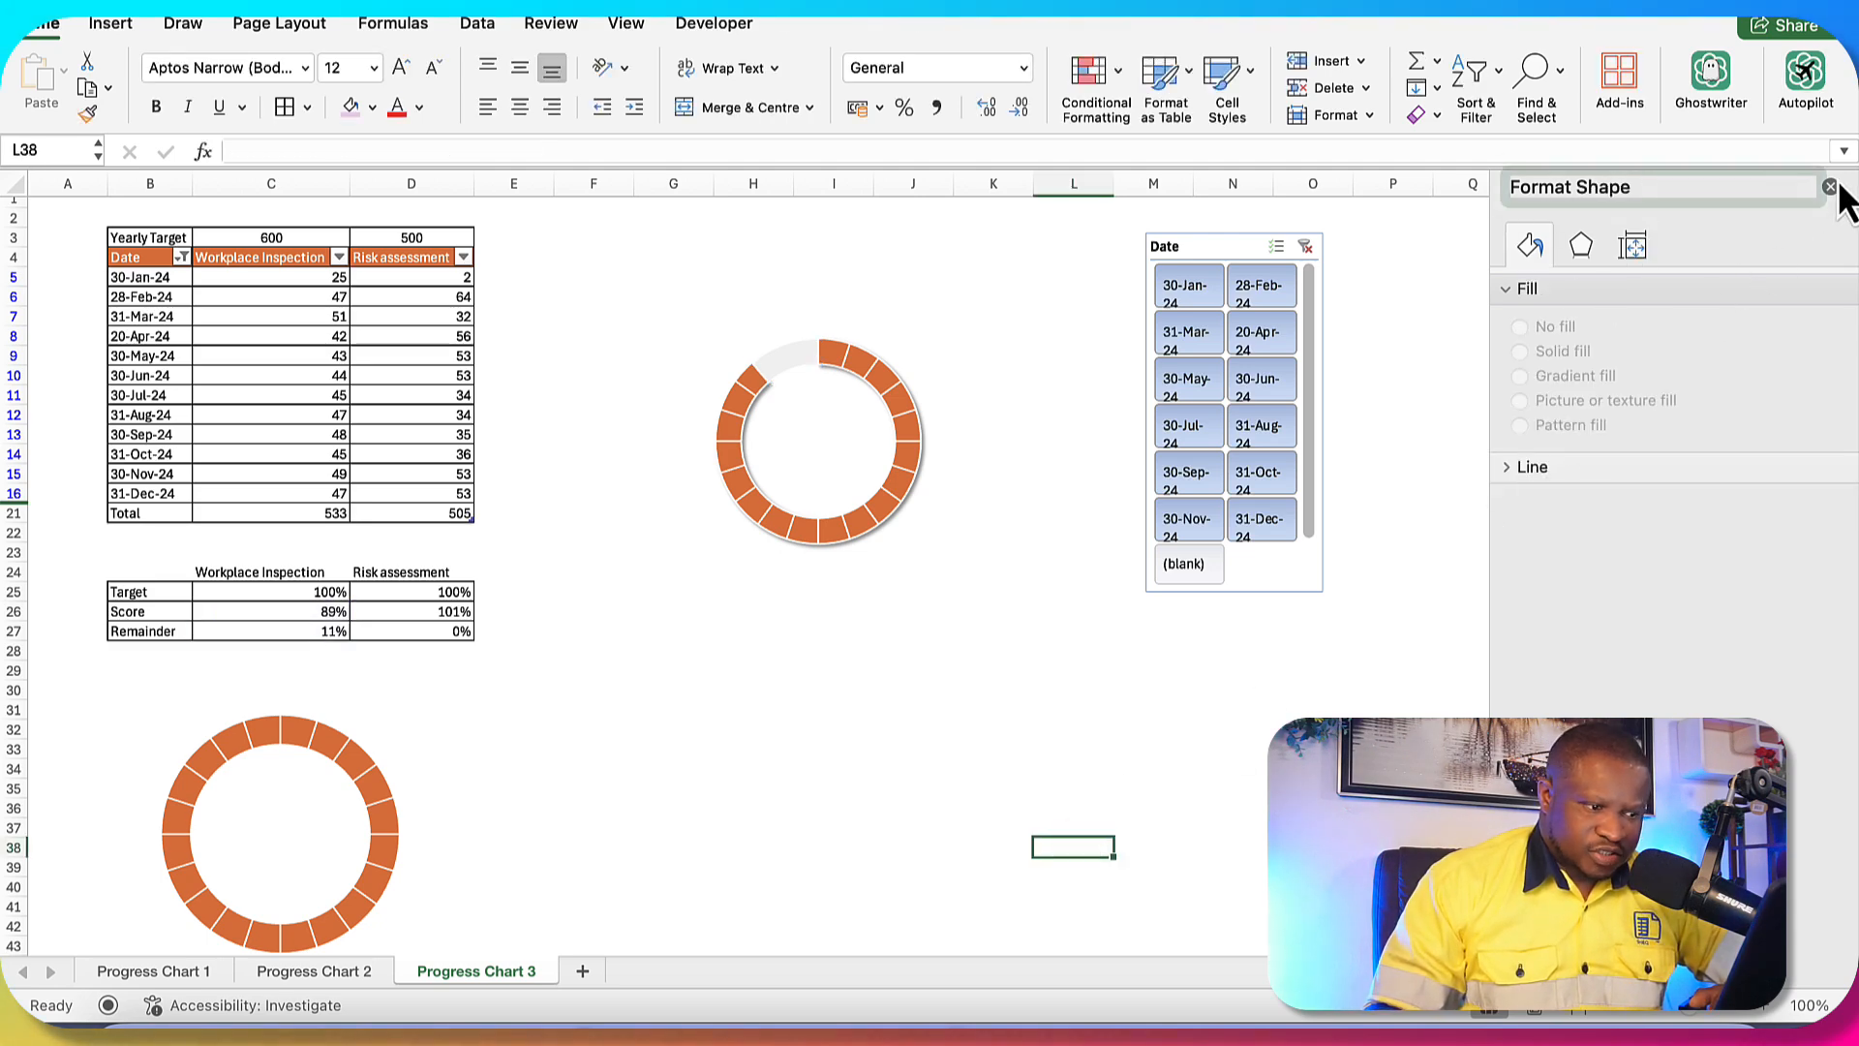
left_click(339, 761)
left_click_drag(502, 759, 1050, 643)
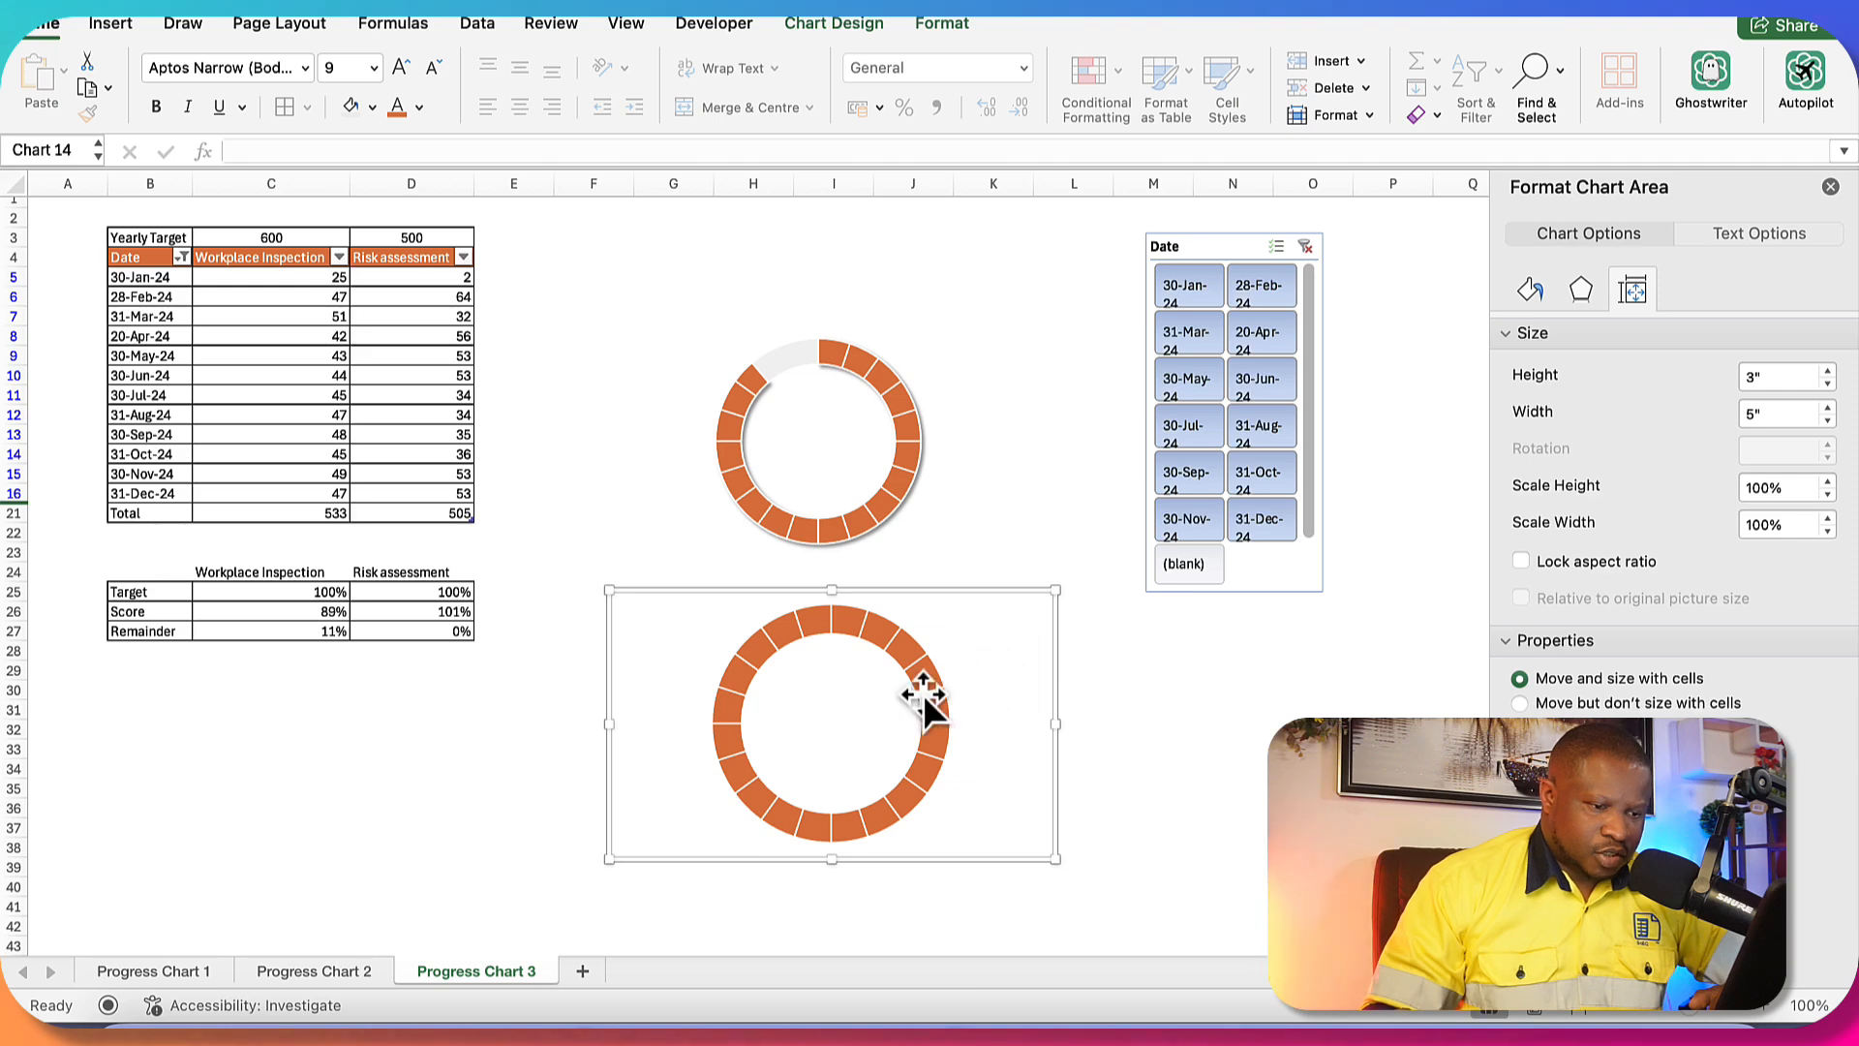
- Add a second series to the lower doughnut chart using the Risk assessment Score and Remainder values in D26:D27
right_click(881, 711)
left_click(944, 852)
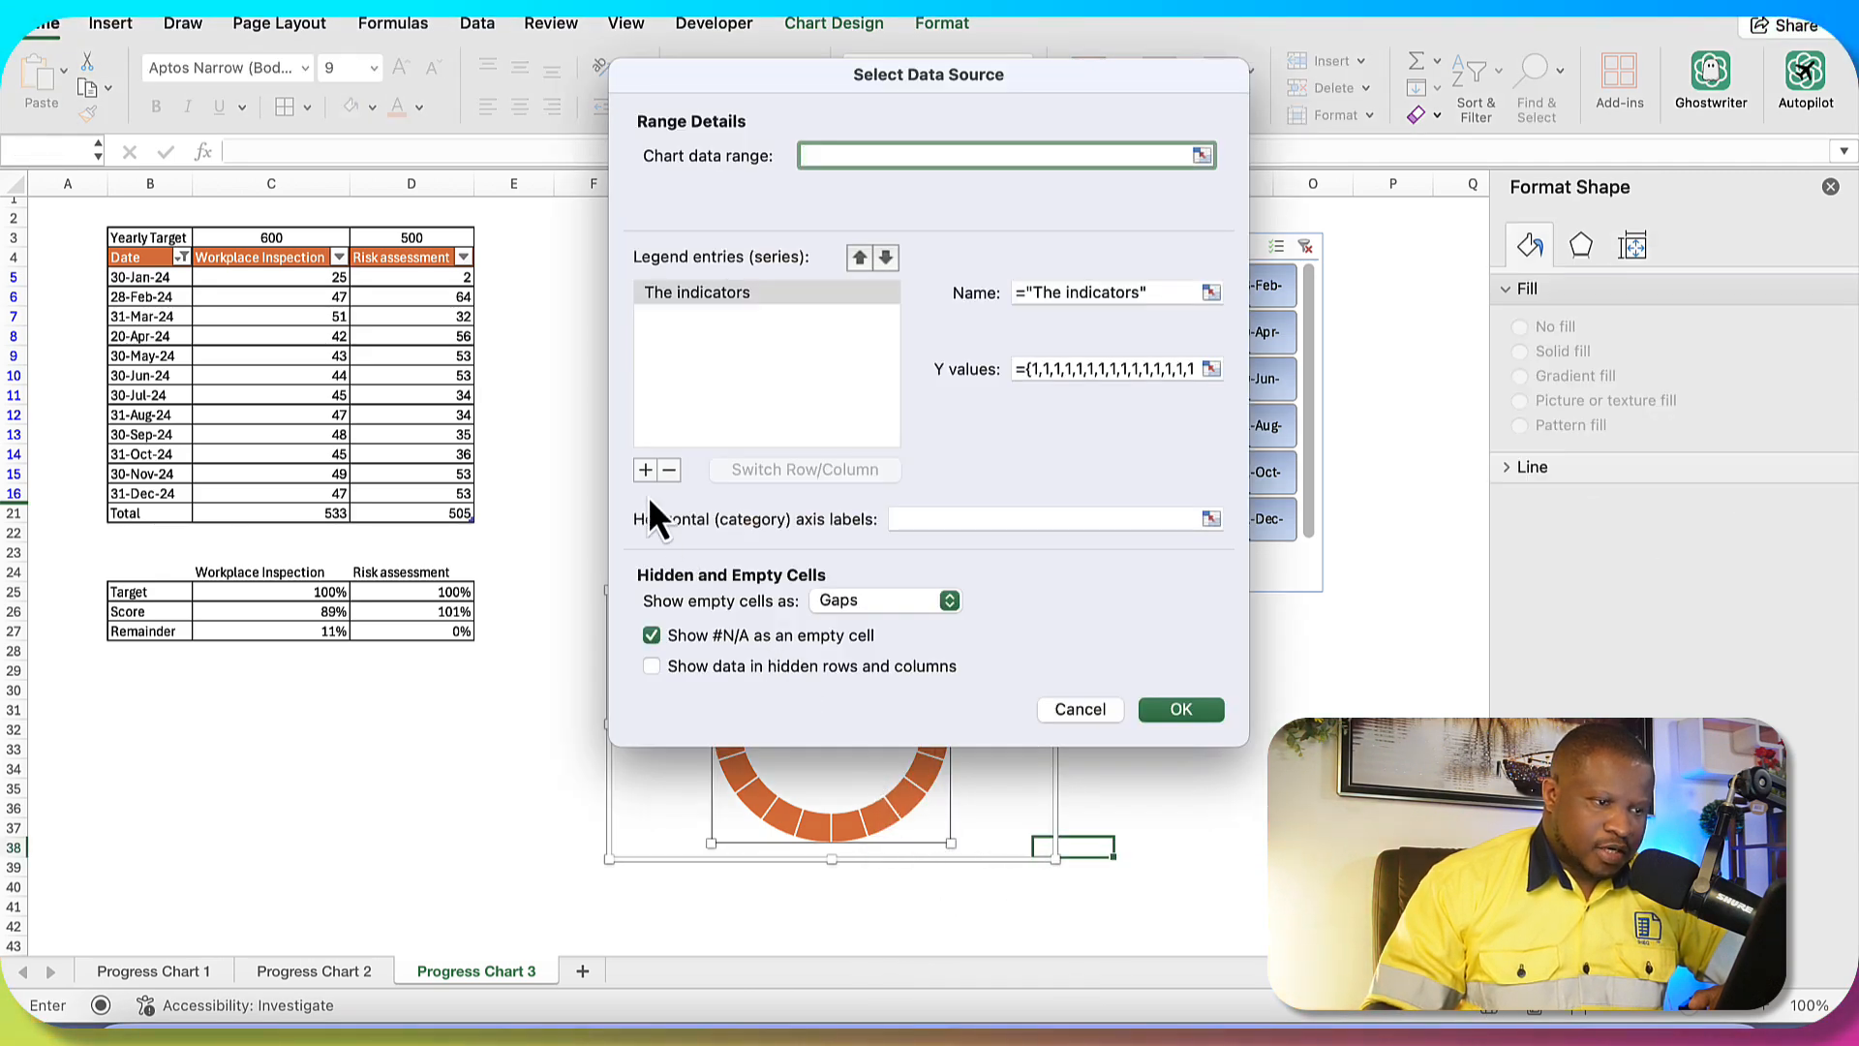
left_click(644, 472)
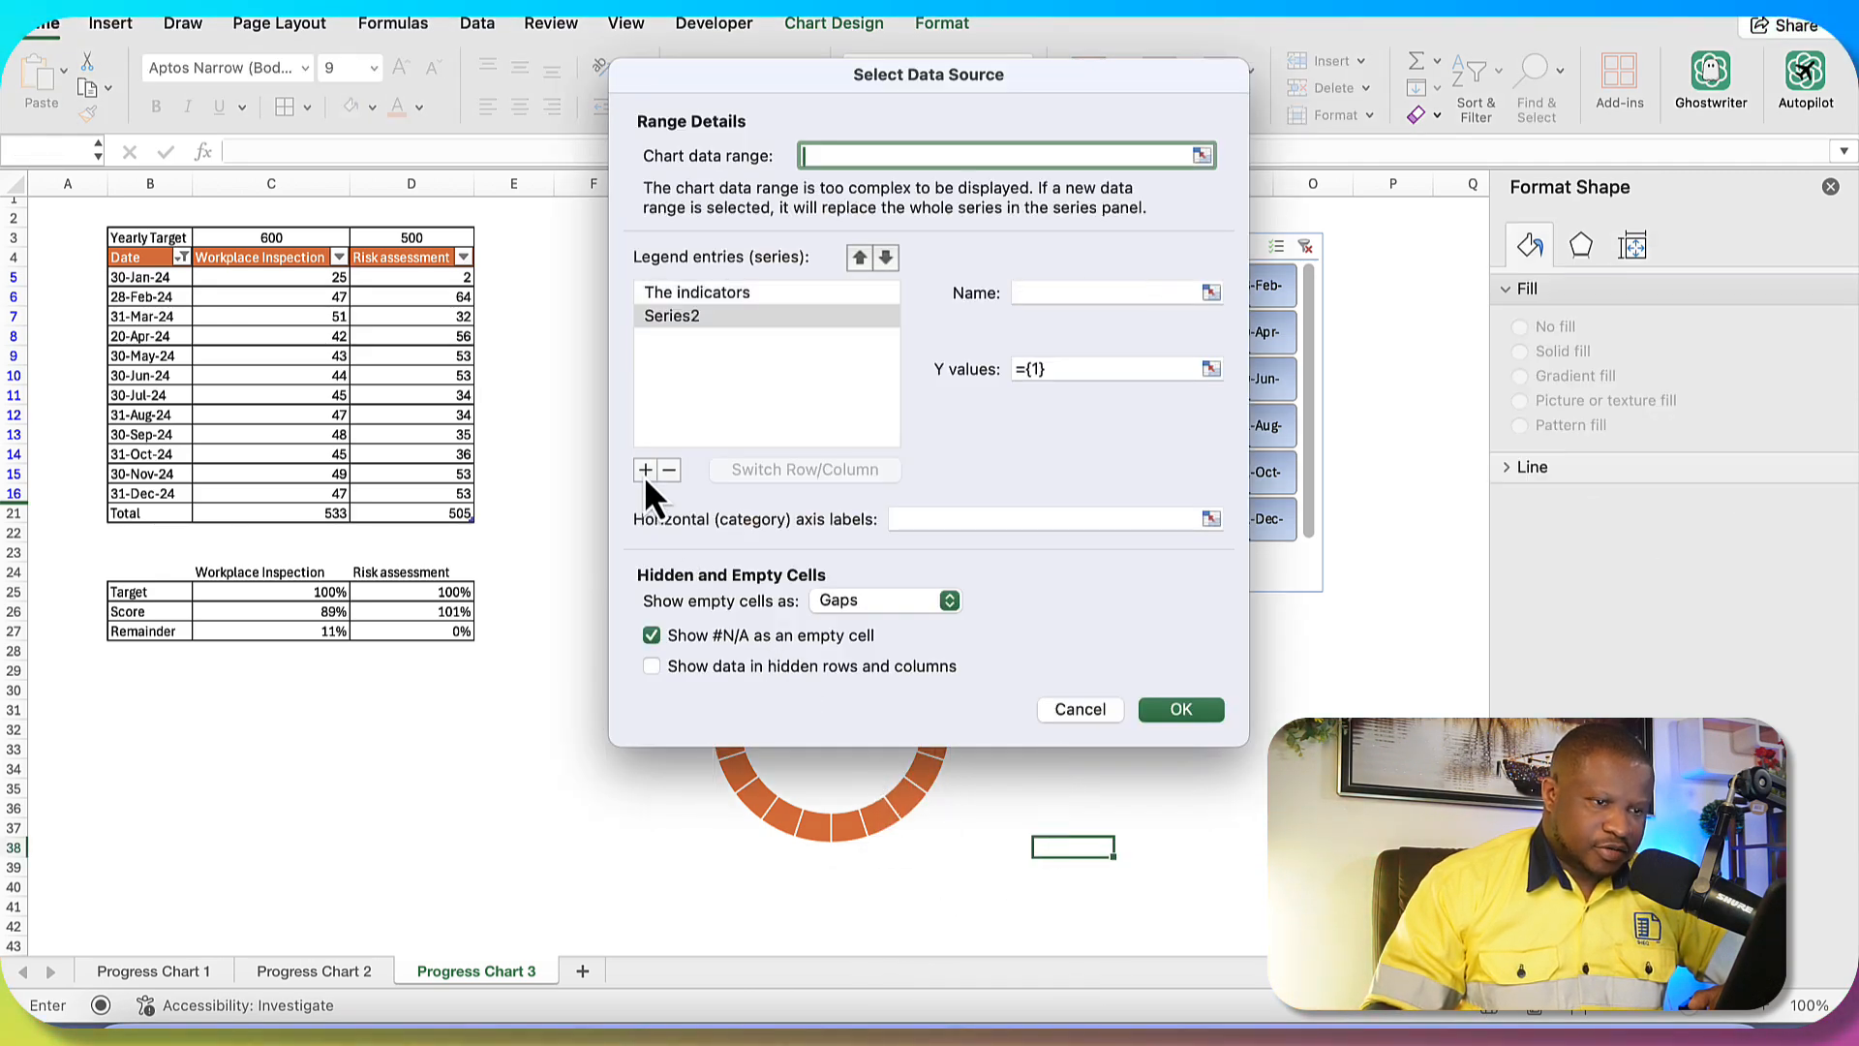
left_click(1211, 369)
left_click_drag(432, 608, 433, 635)
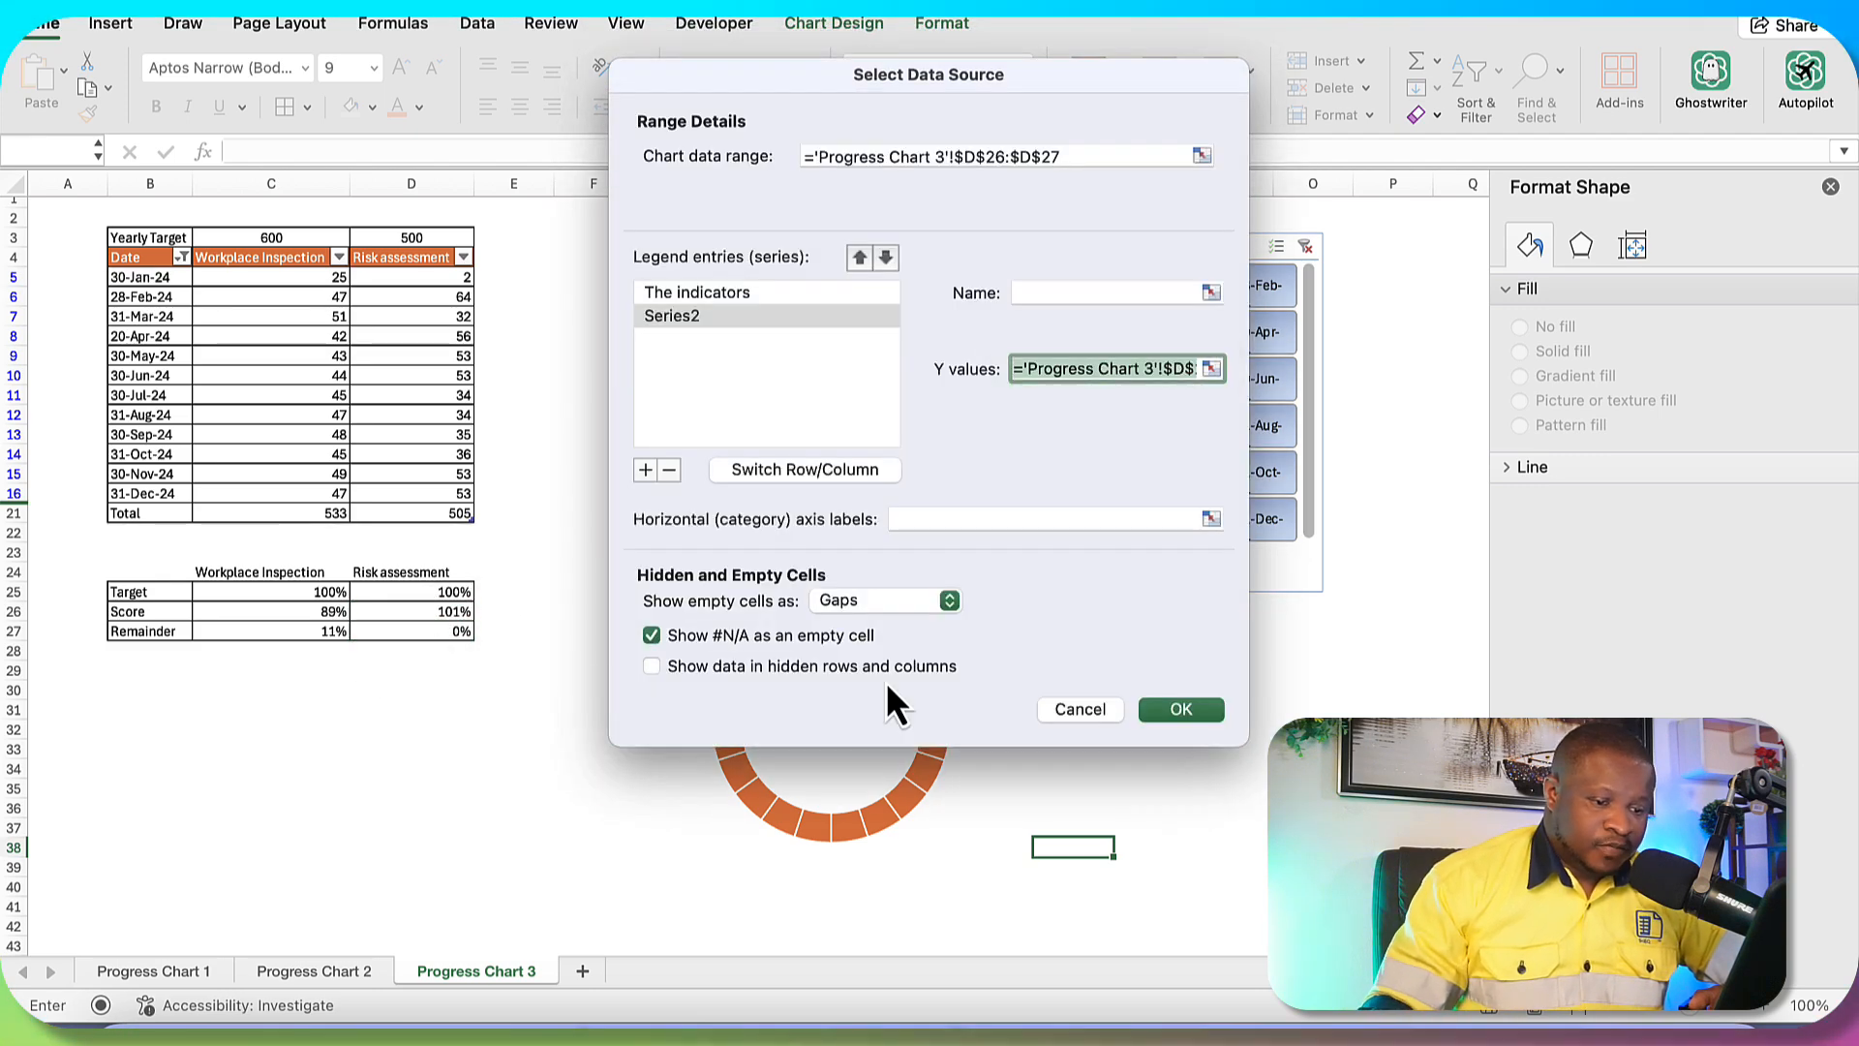
left_click(1168, 720)
left_click(503, 845)
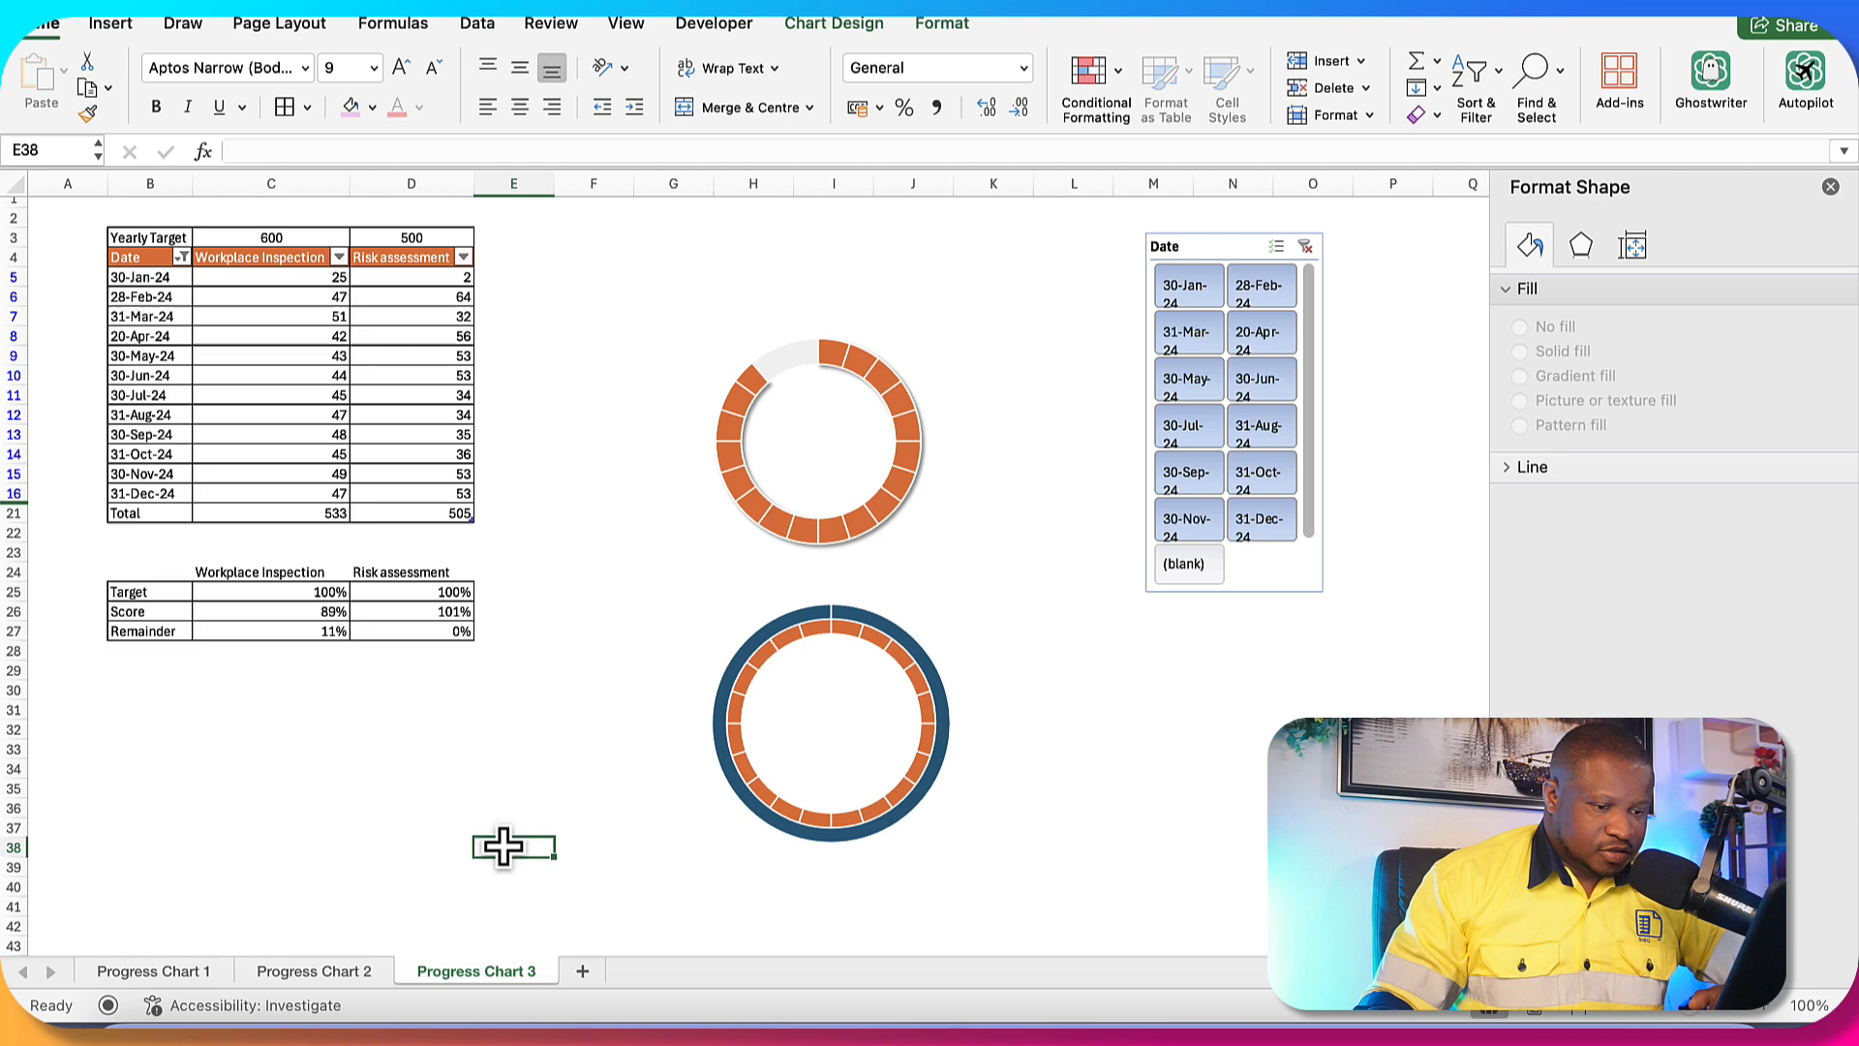
- Set the 31-Dec-24 Risk assessment value to 20, and replace it with 10
left_click(446, 614)
left_click(455, 753)
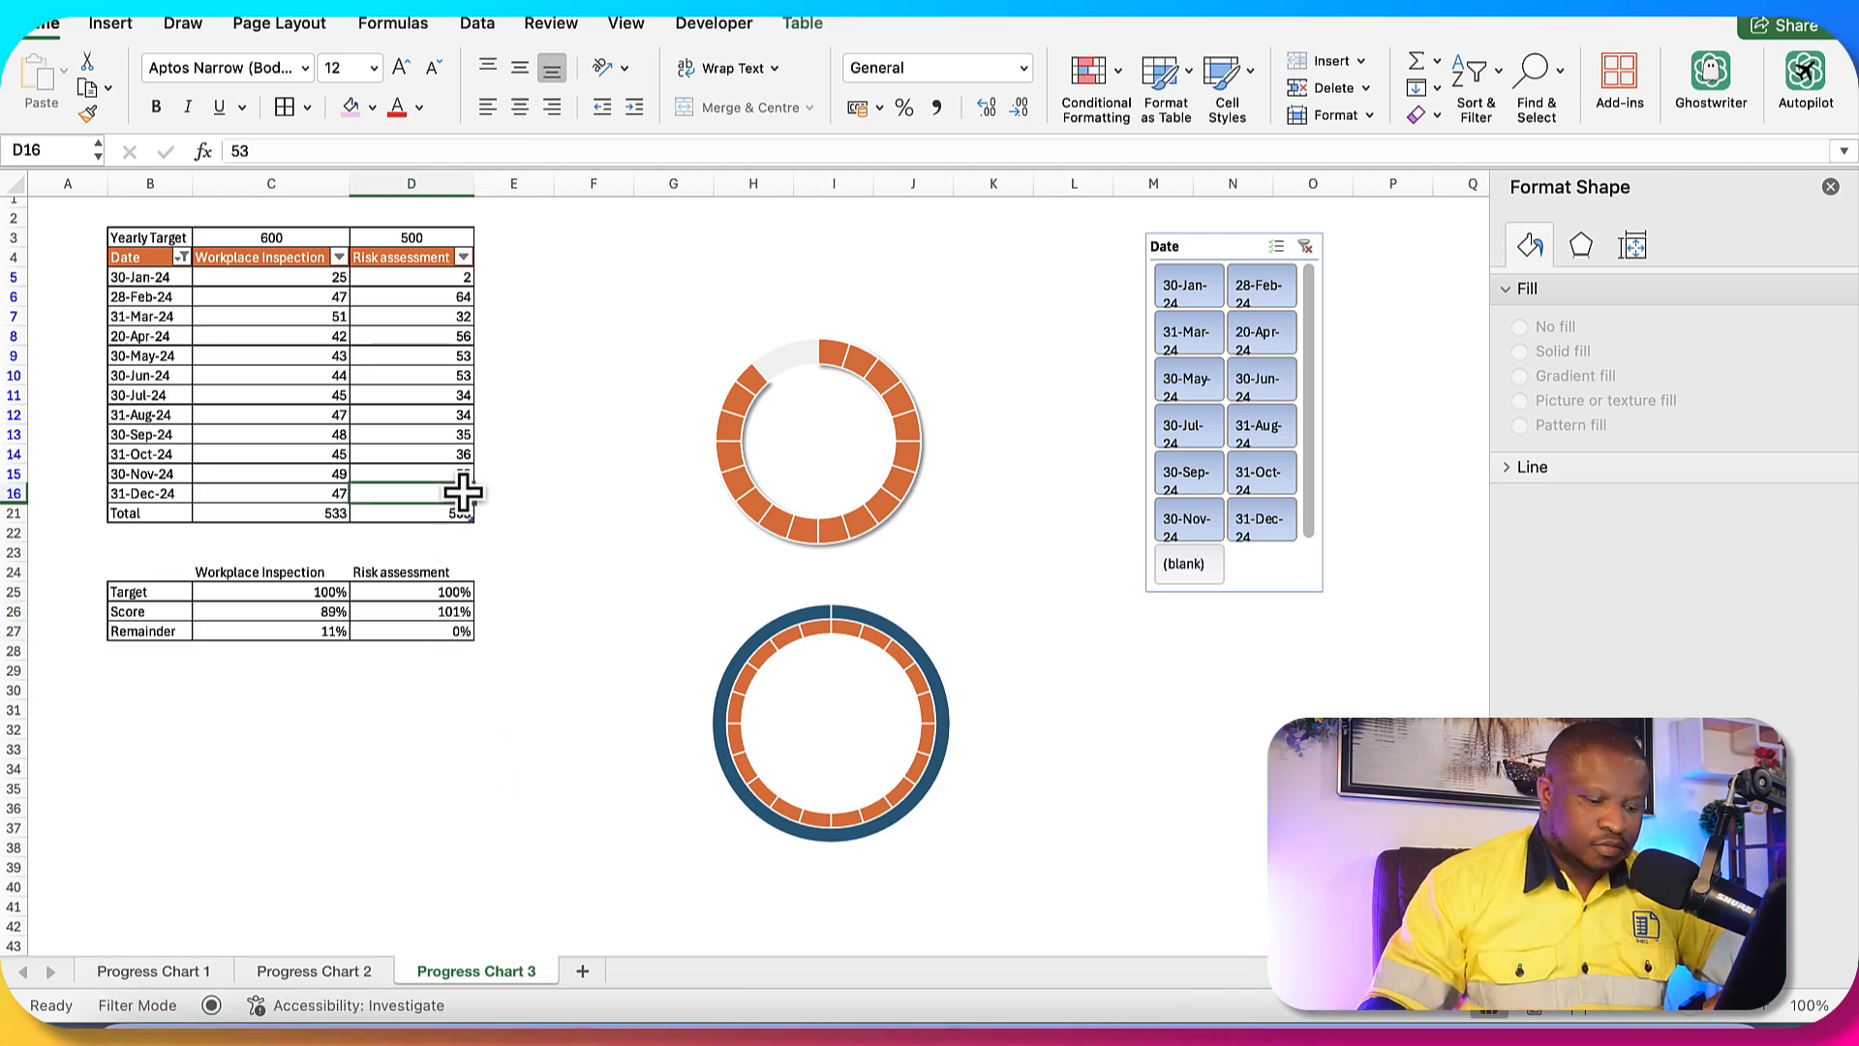
type("20")
key("Return")
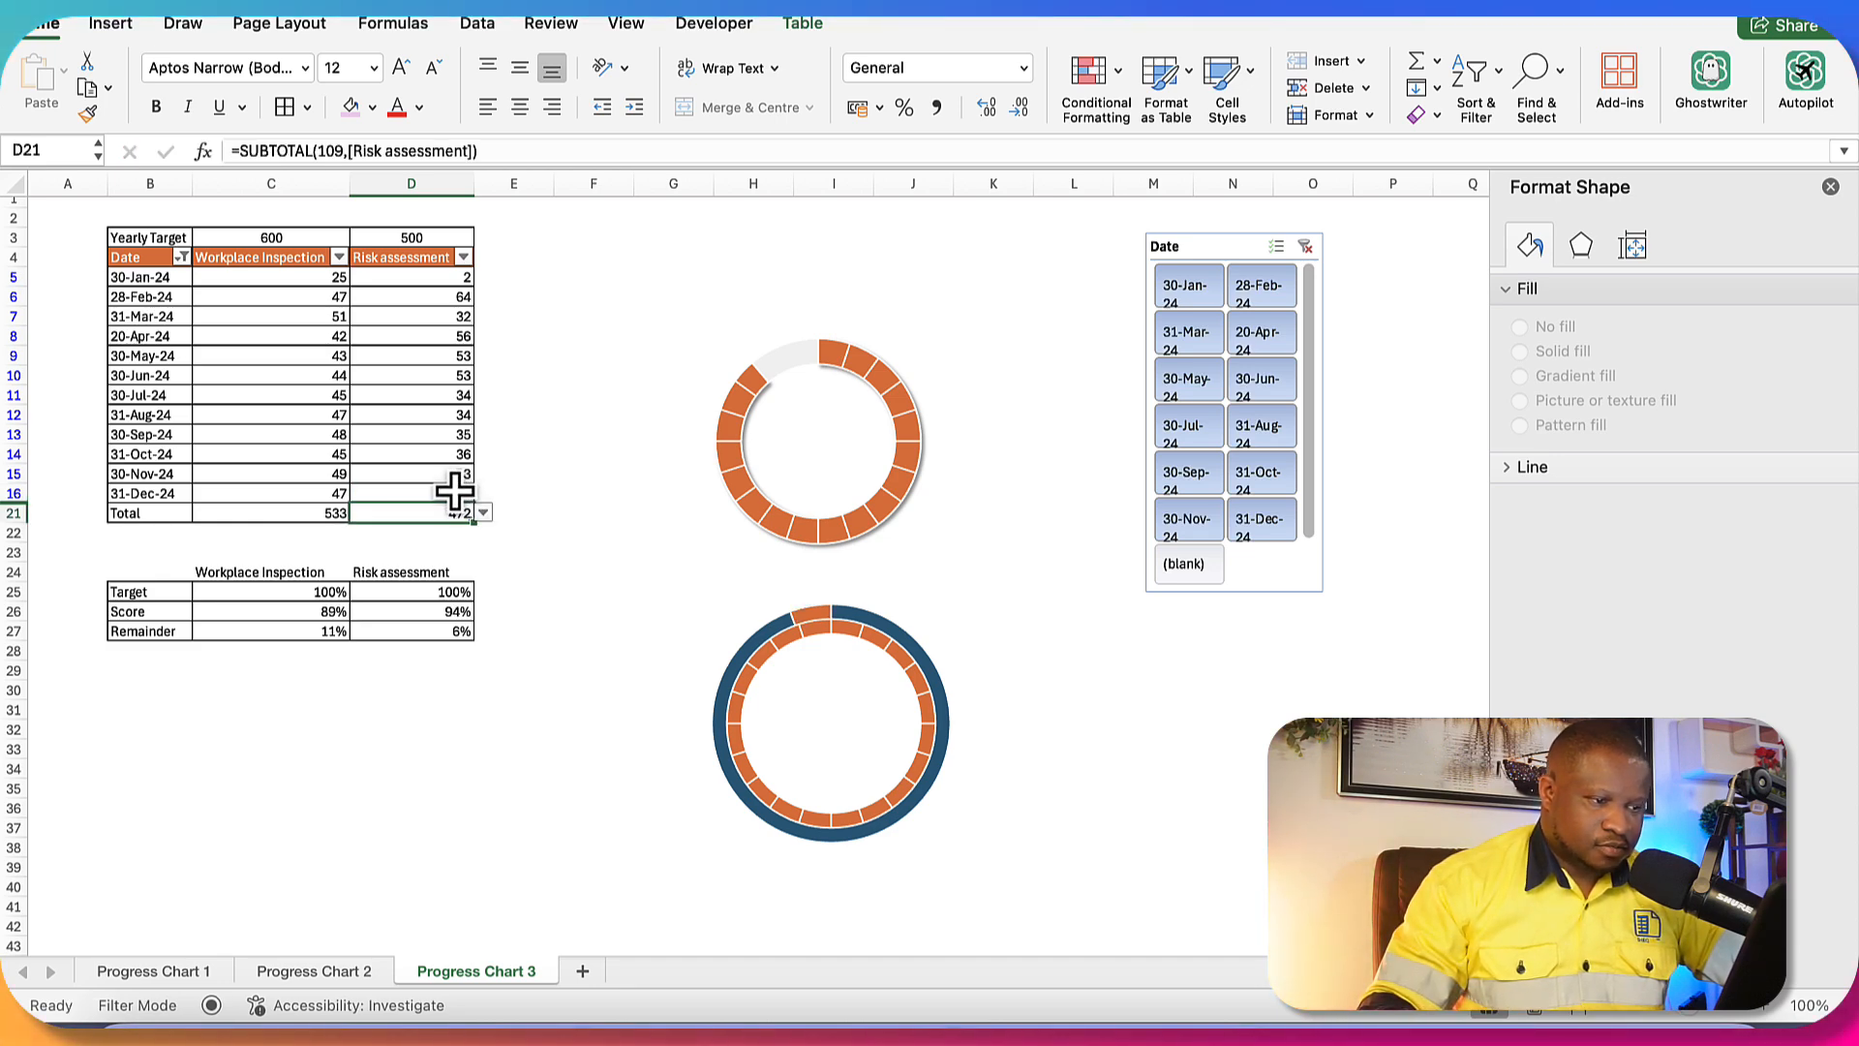
left_click(455, 493)
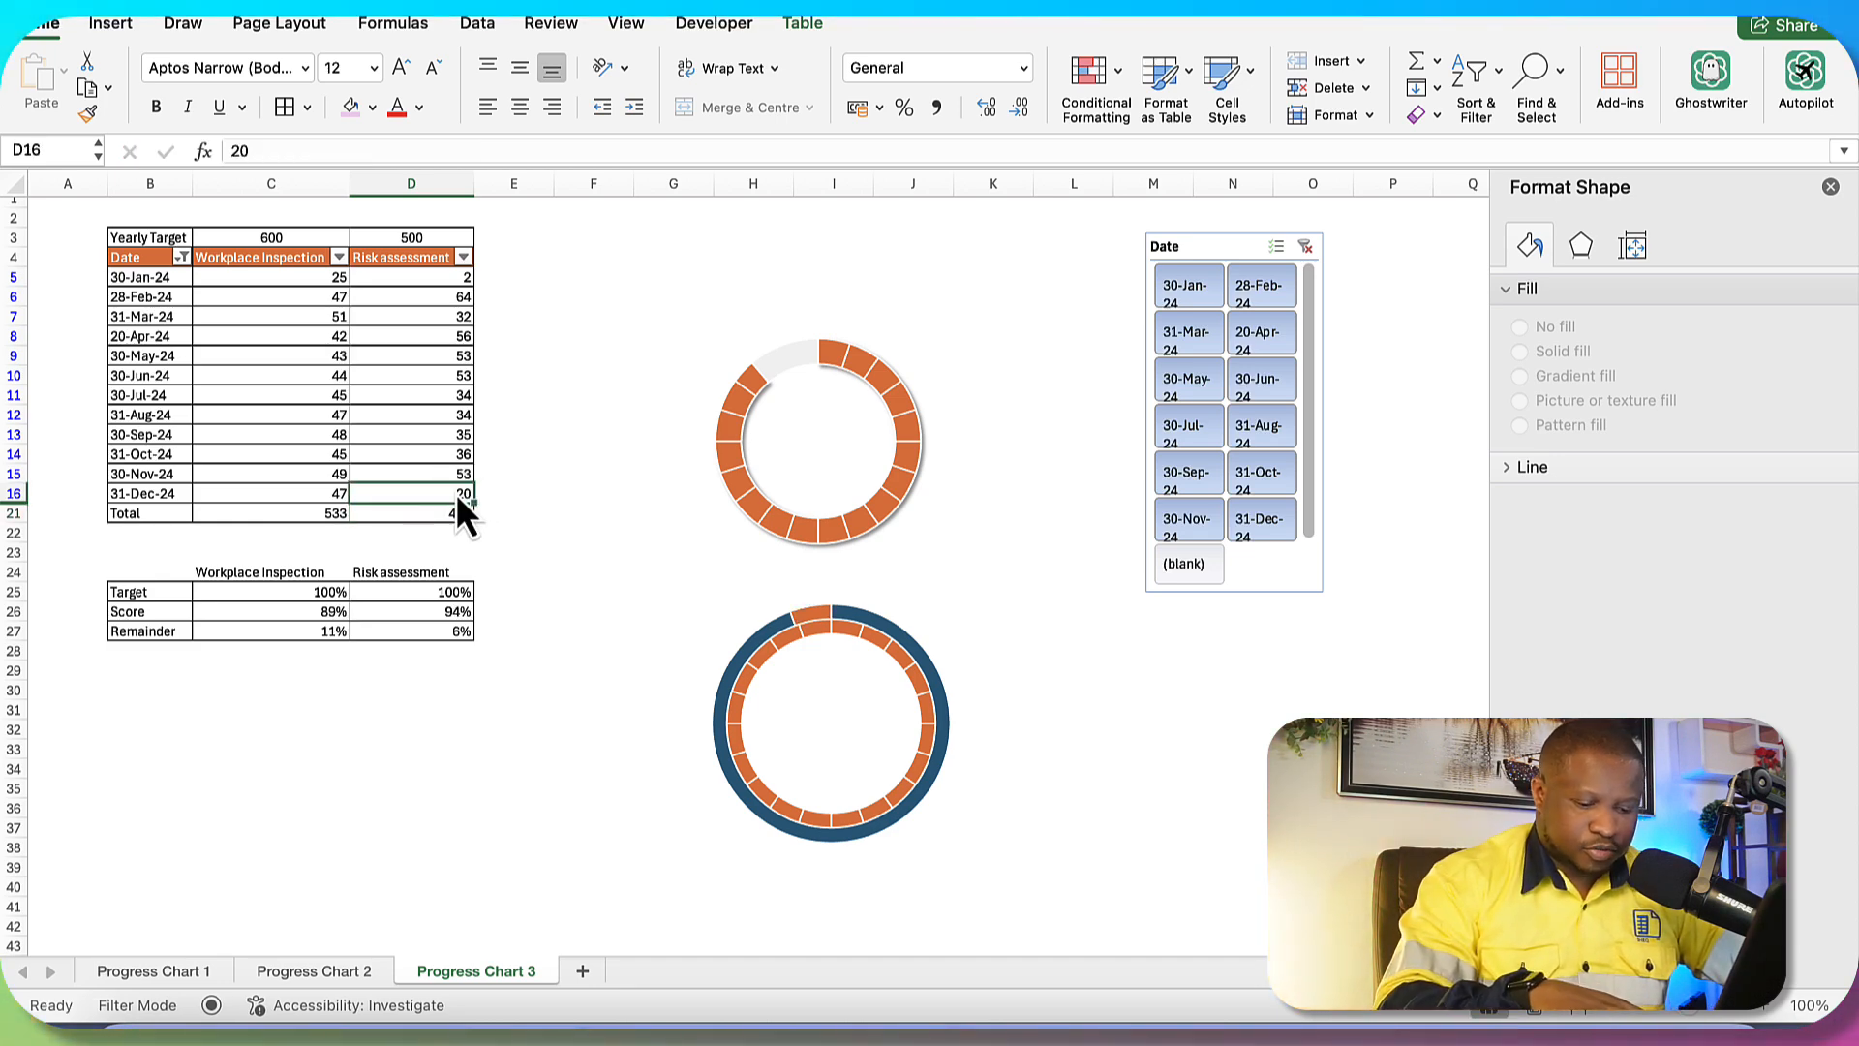
type("0")
key("BackSpace")
type("10")
key("Return")
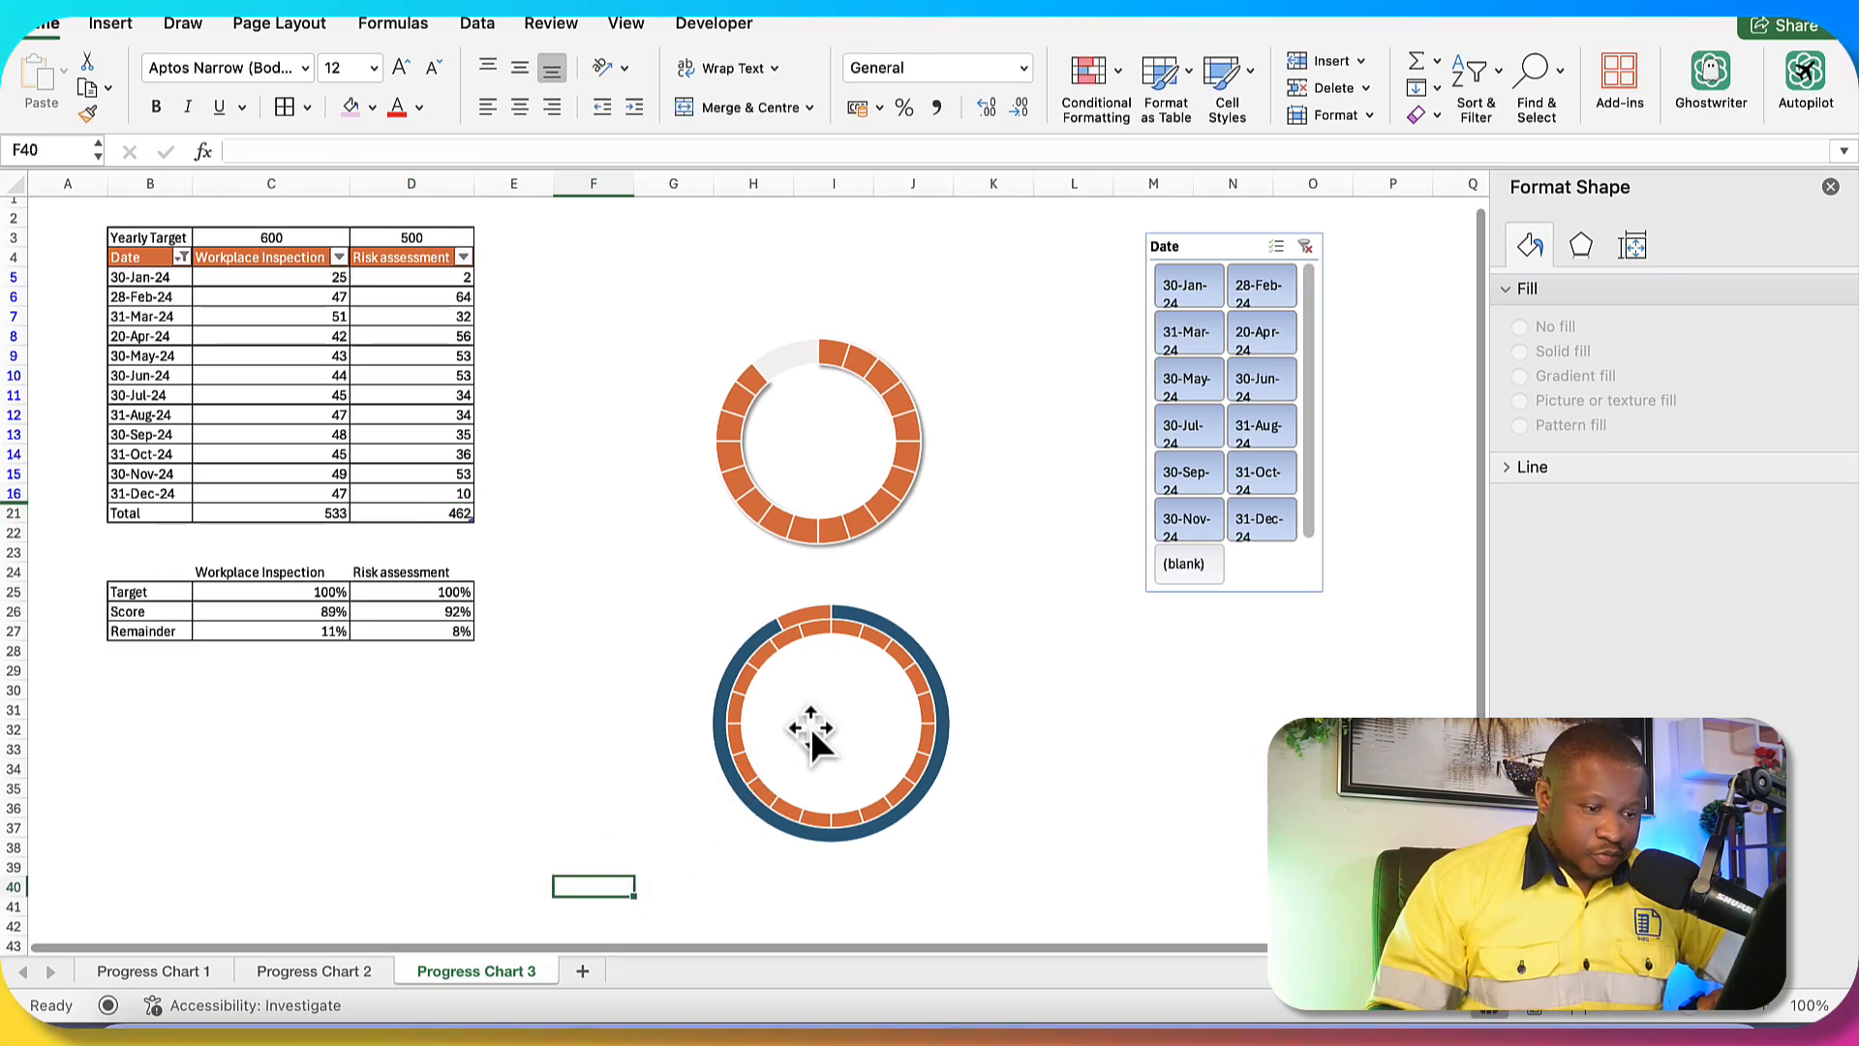
- Change the lower chart to a Combo type and plot its Score and Remainder series on the secondary axis
left_click(910, 644)
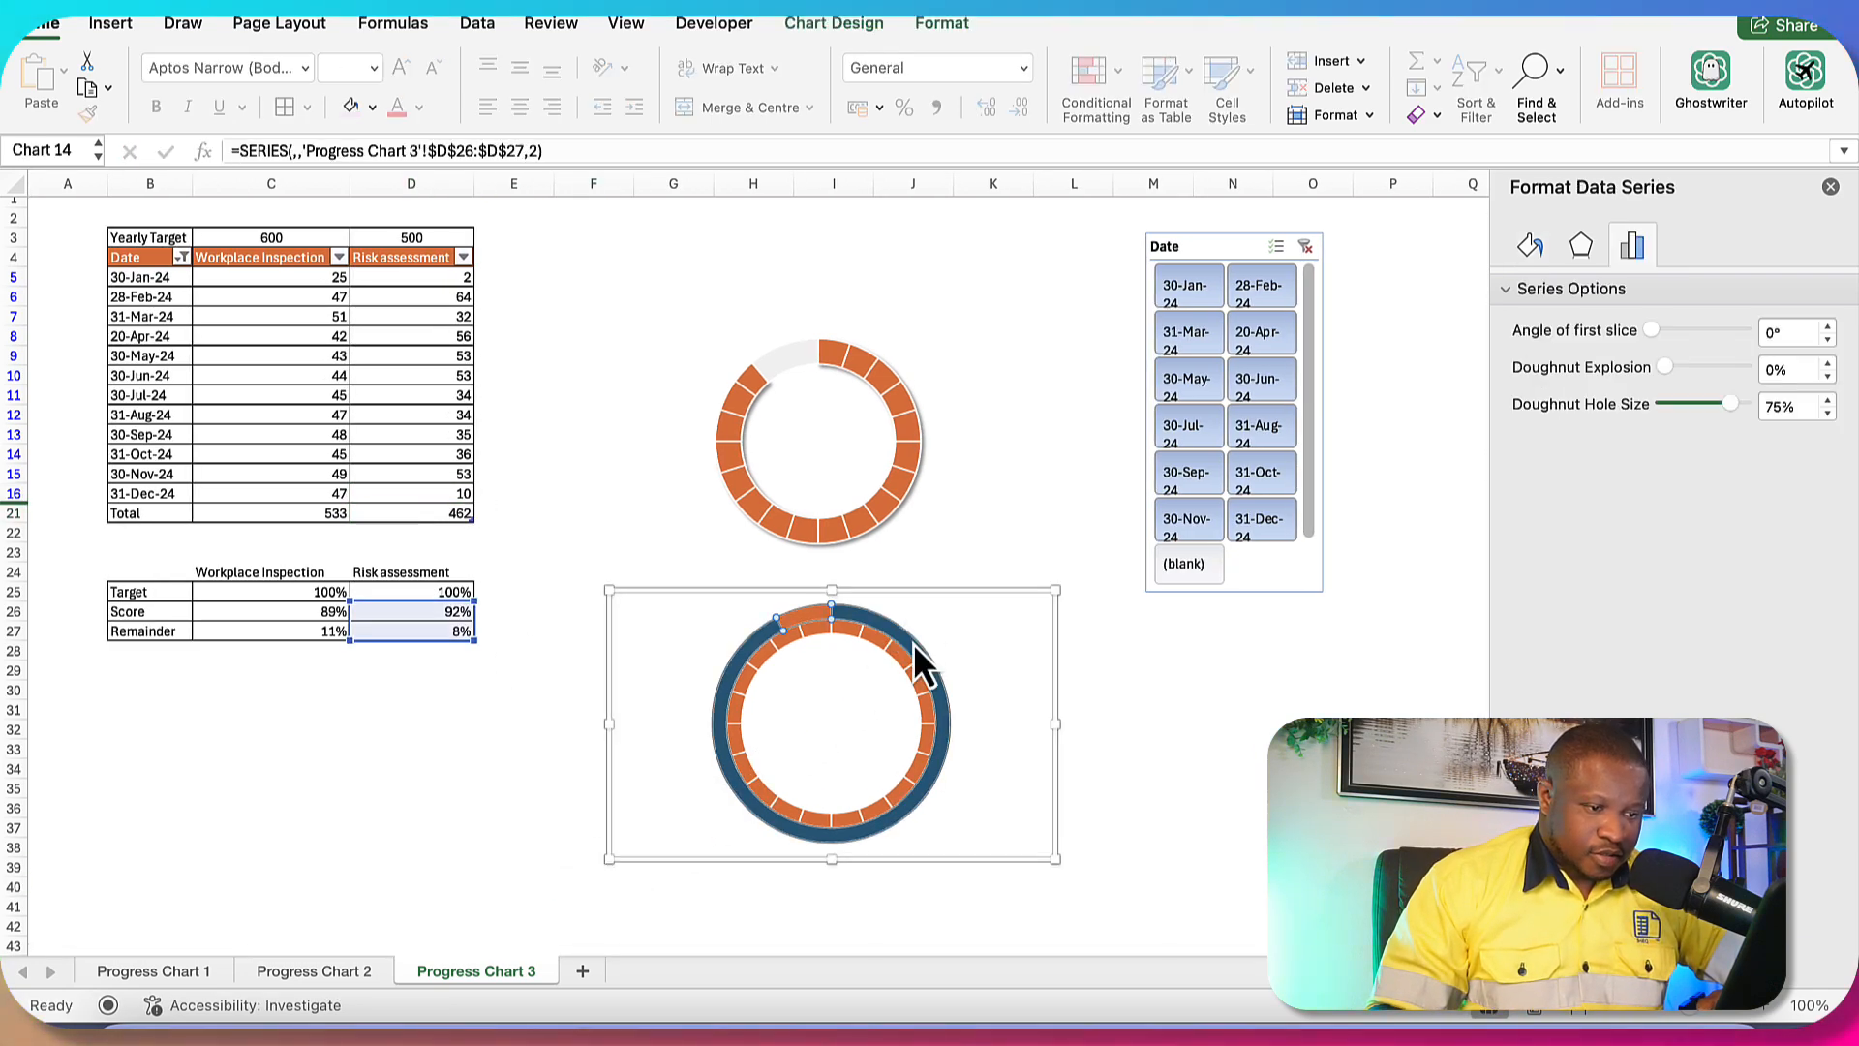
left_click(885, 639)
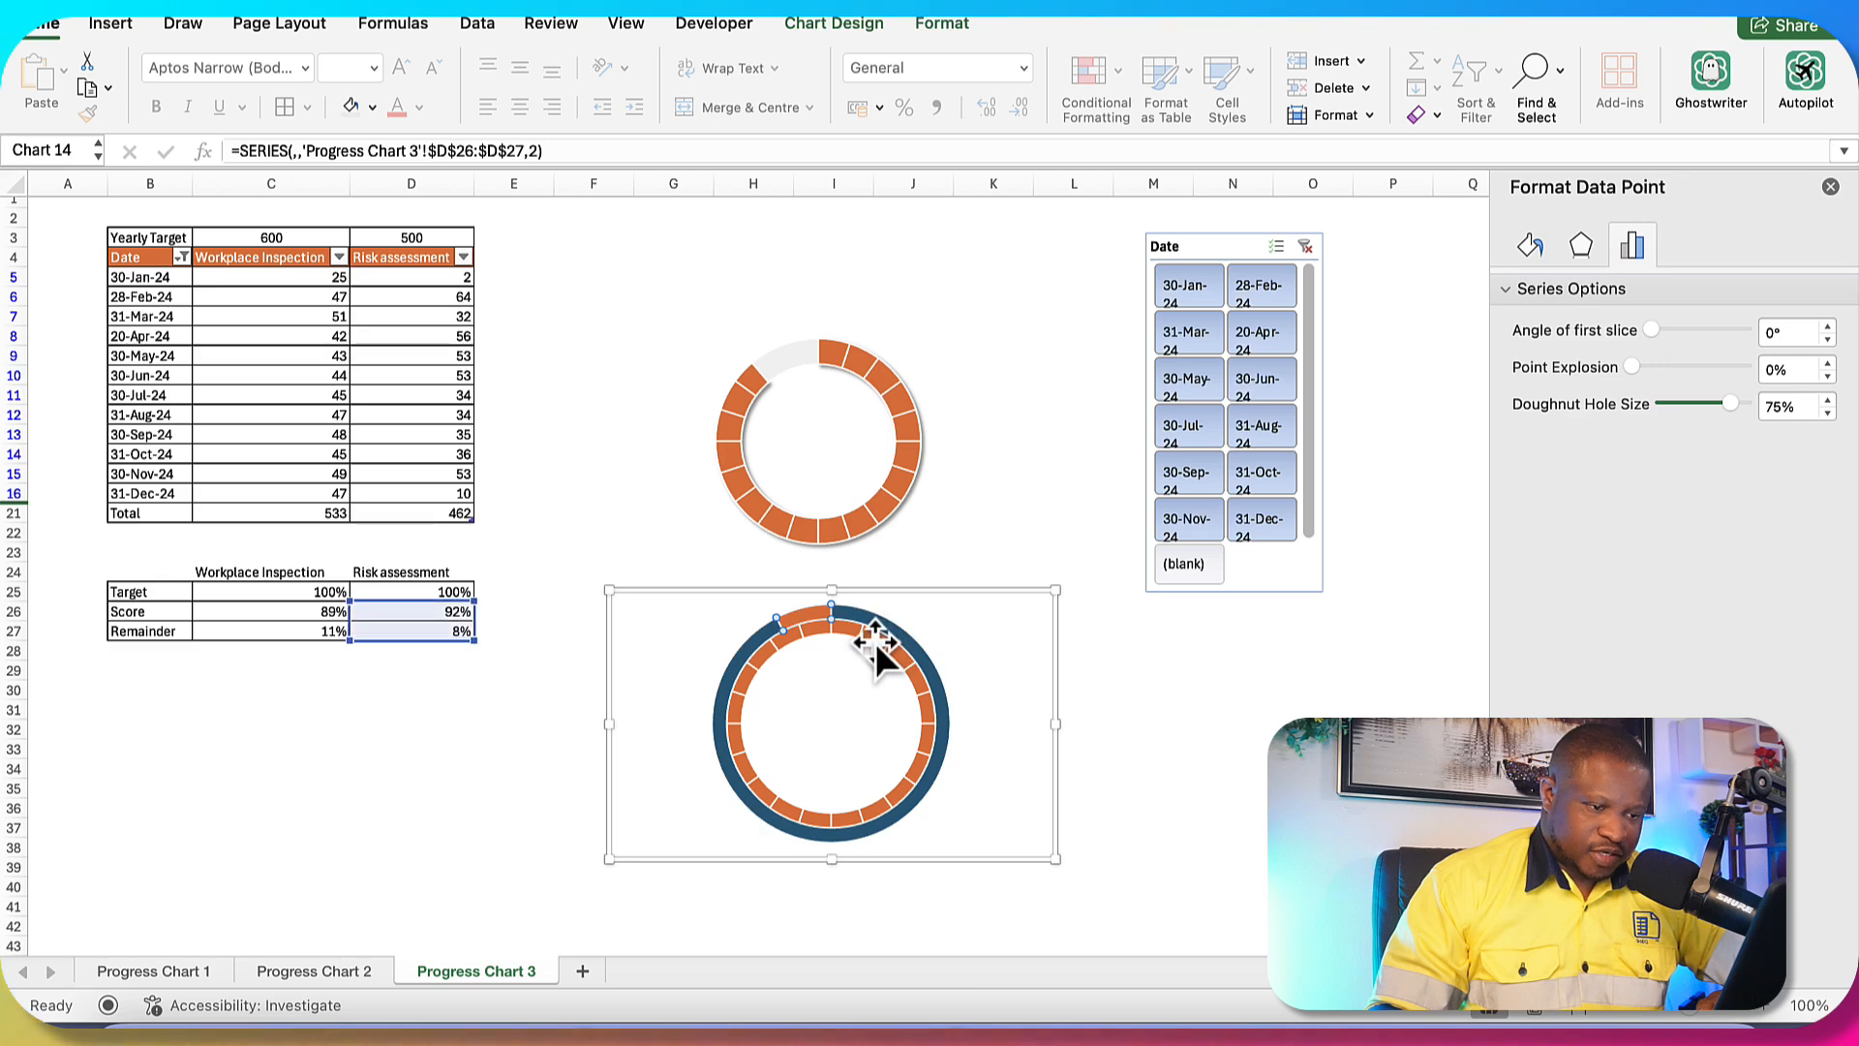
left_click(876, 638)
left_click(883, 630)
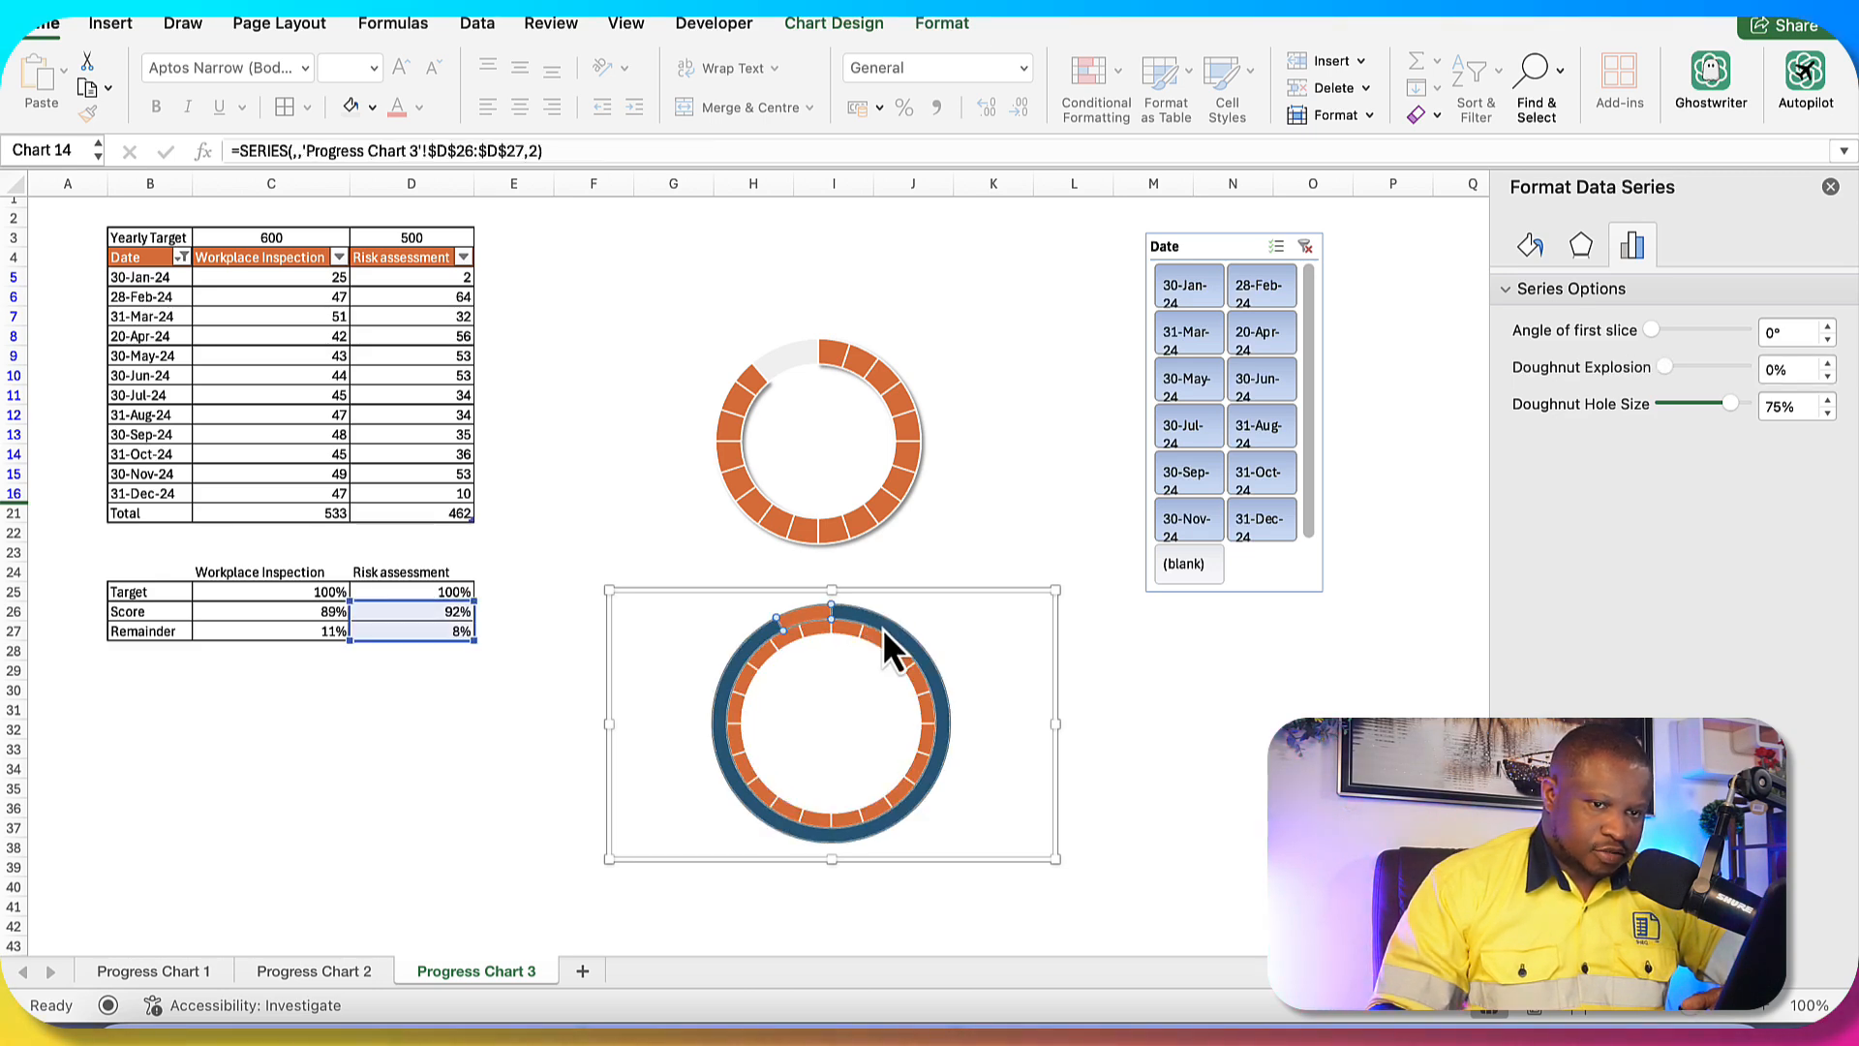
right_click(887, 630)
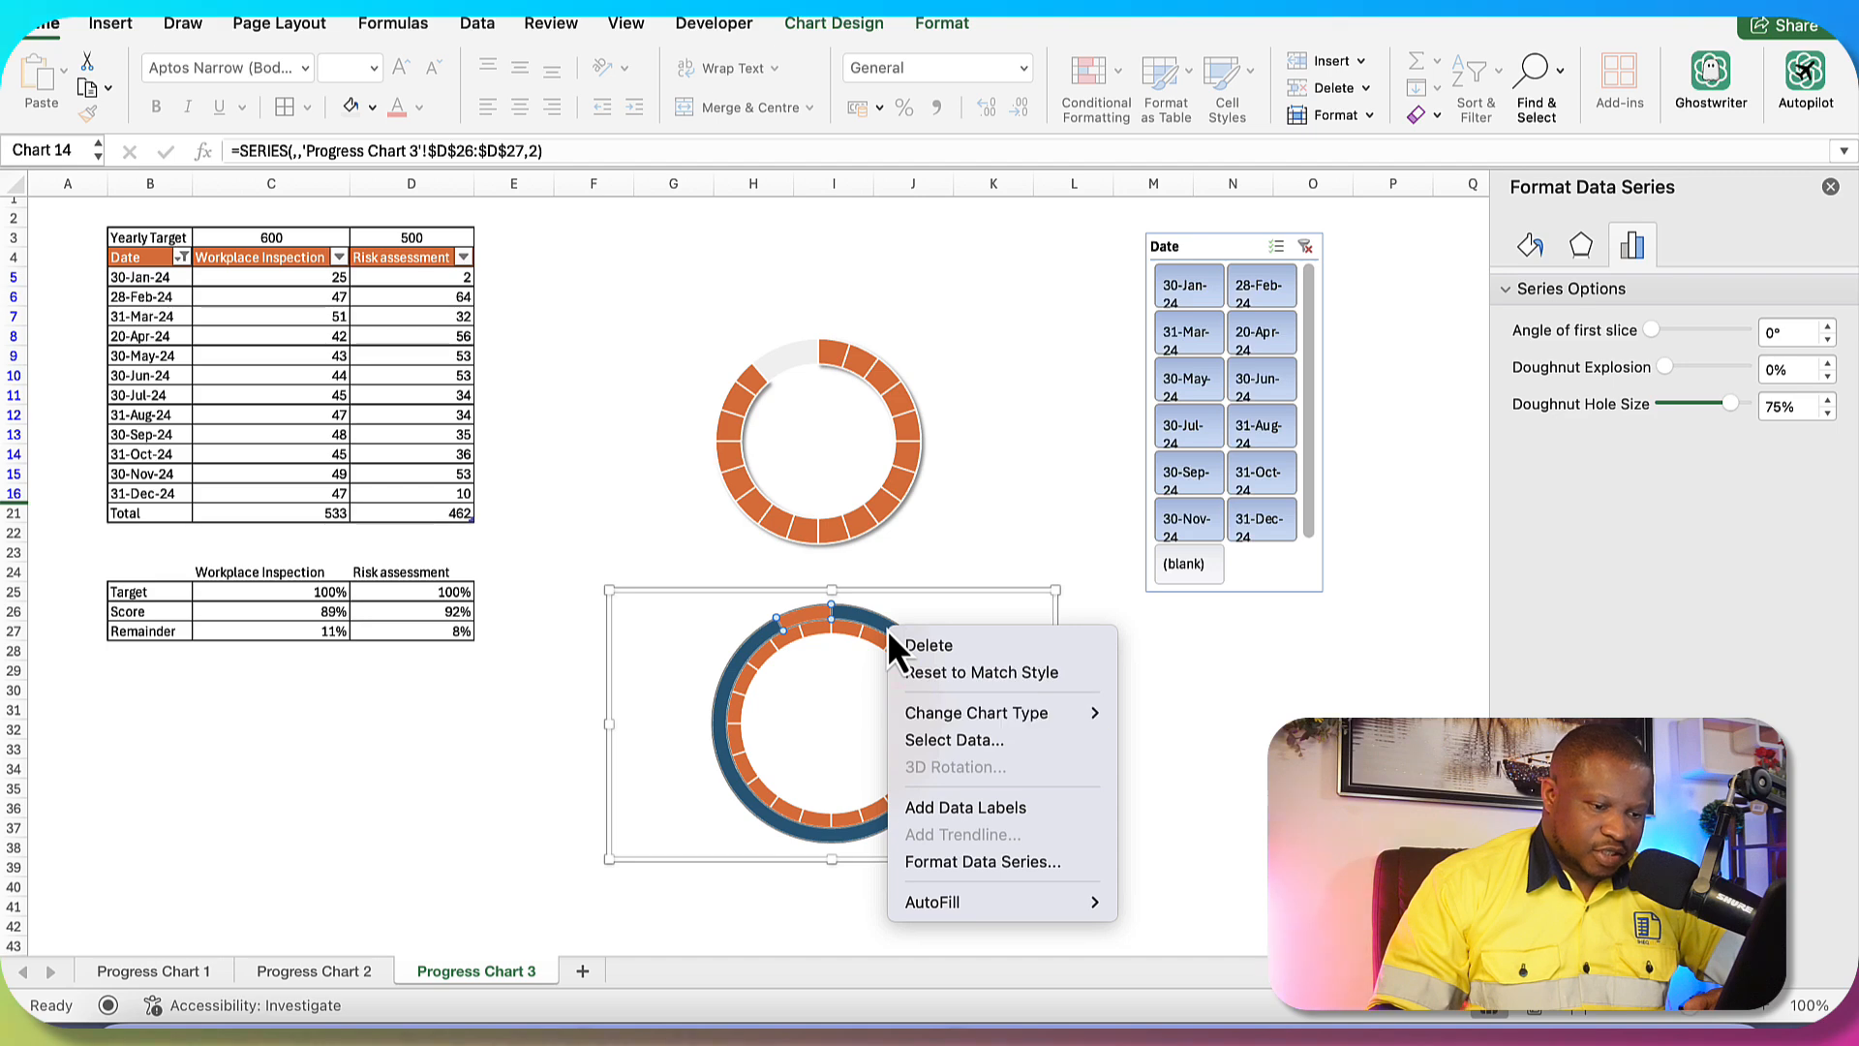
mouse_move(976, 713)
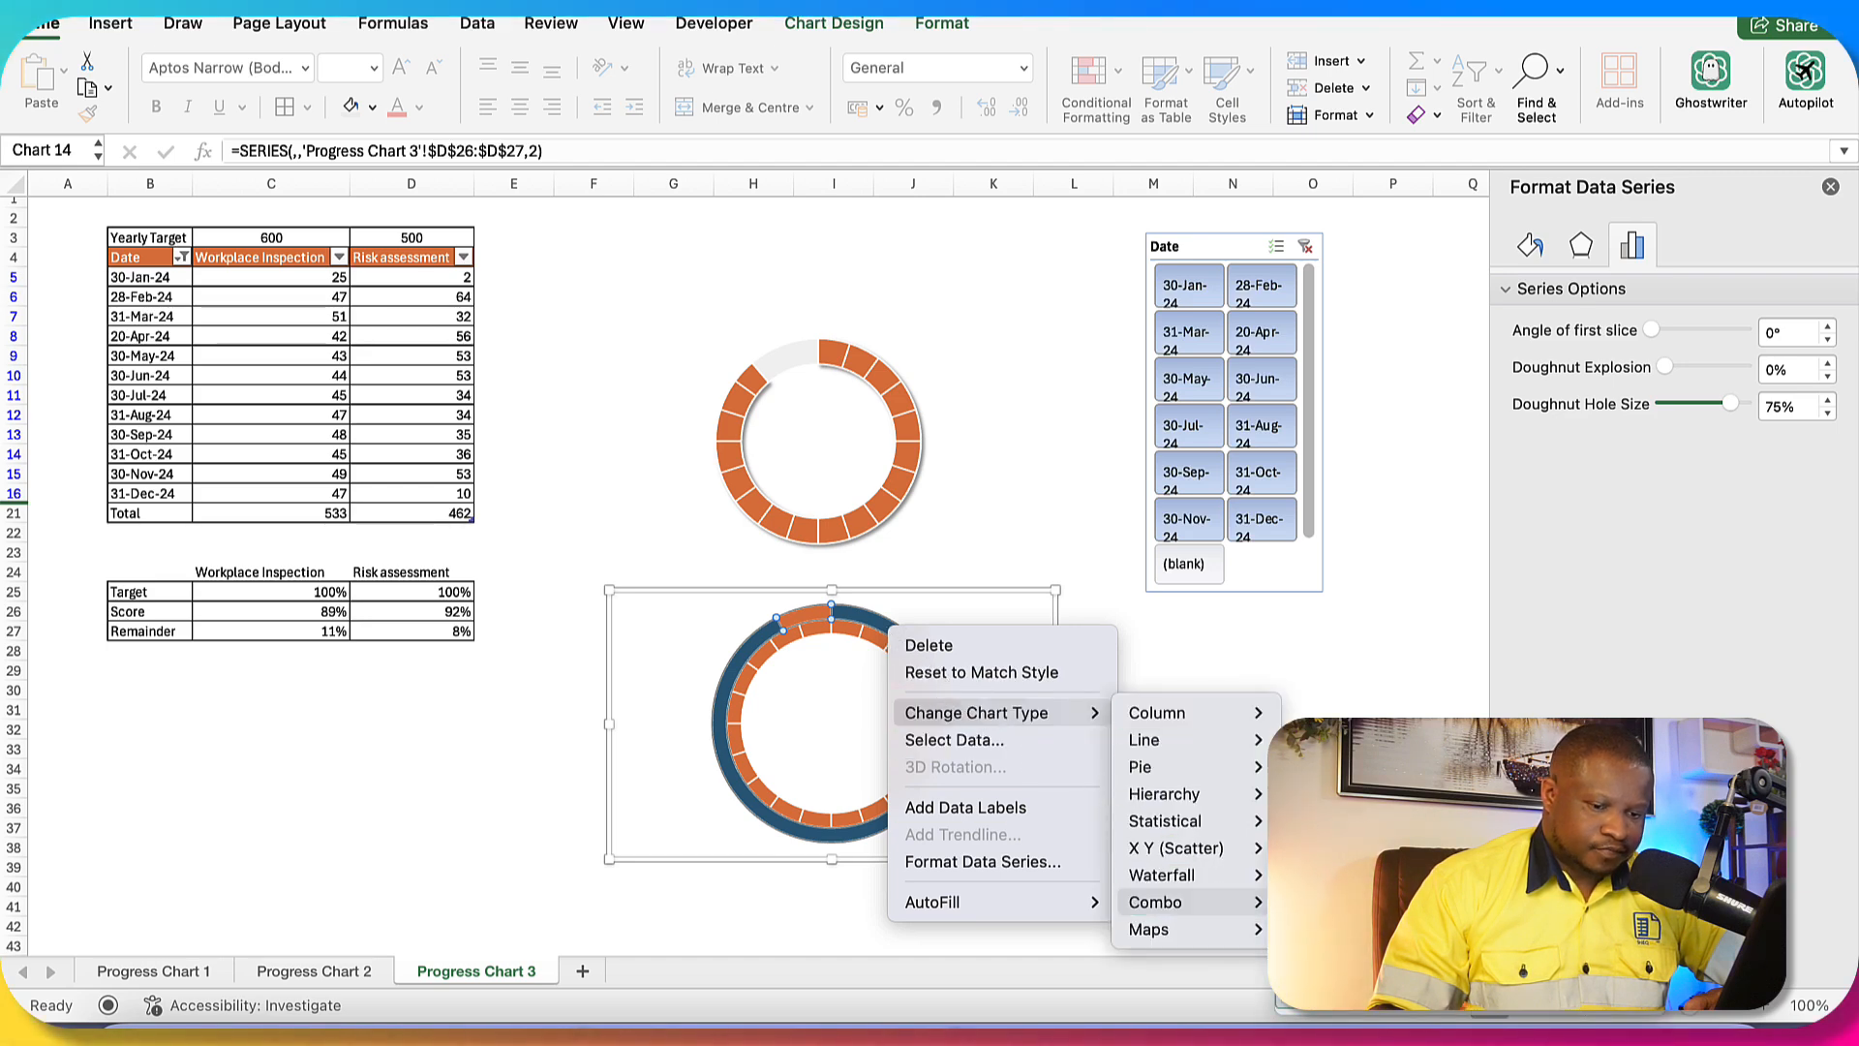
left_click(1162, 901)
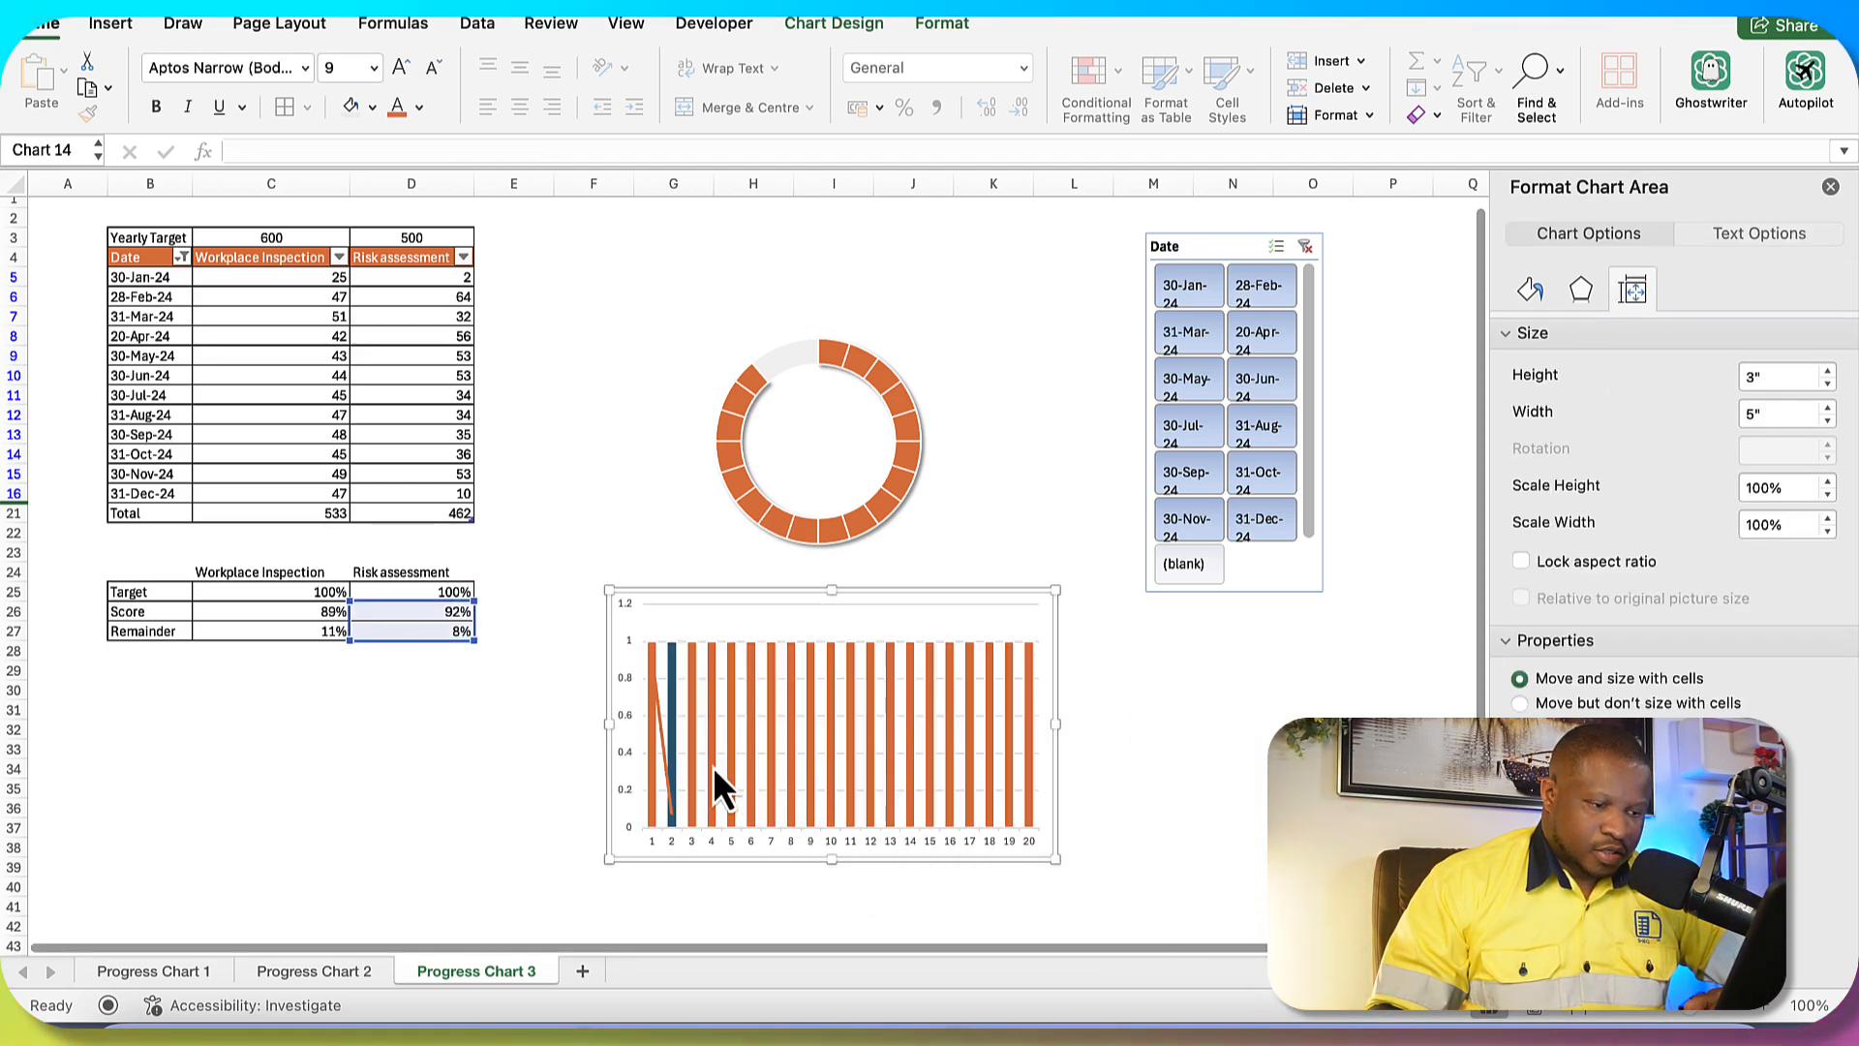
left_click(666, 758)
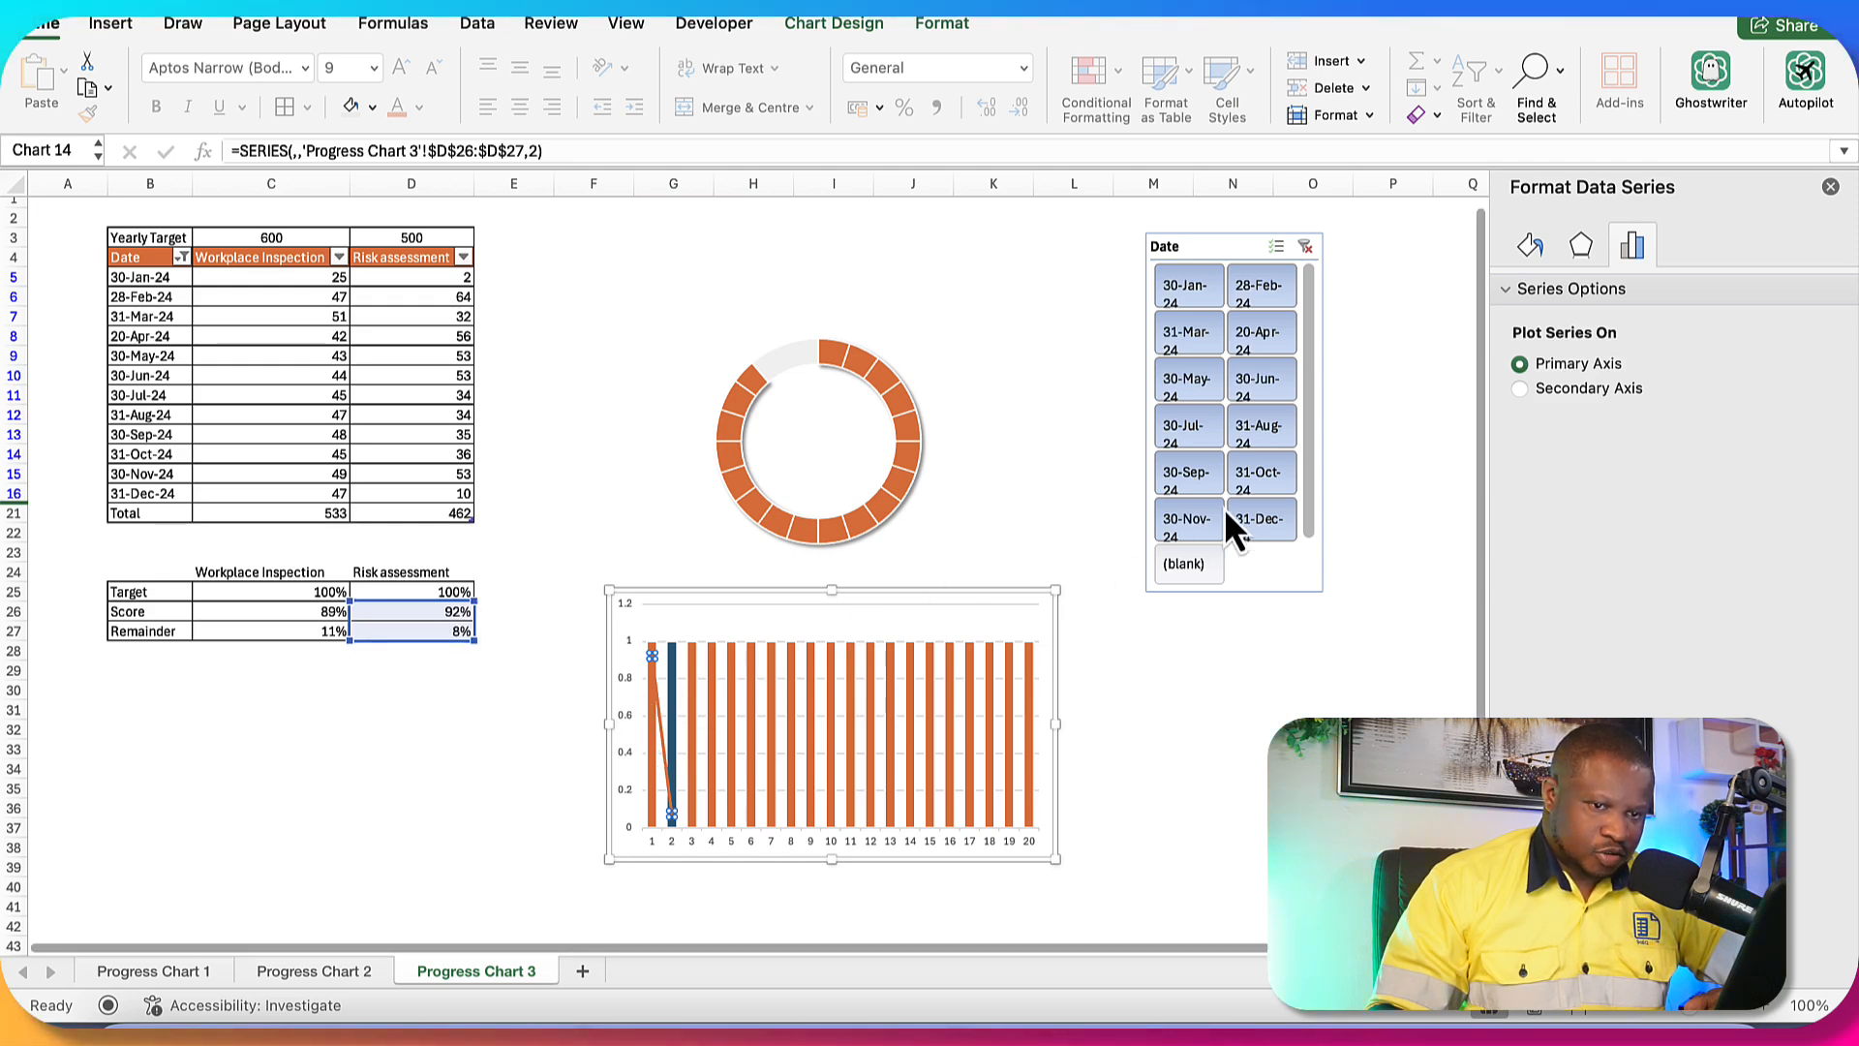
left_click(1522, 392)
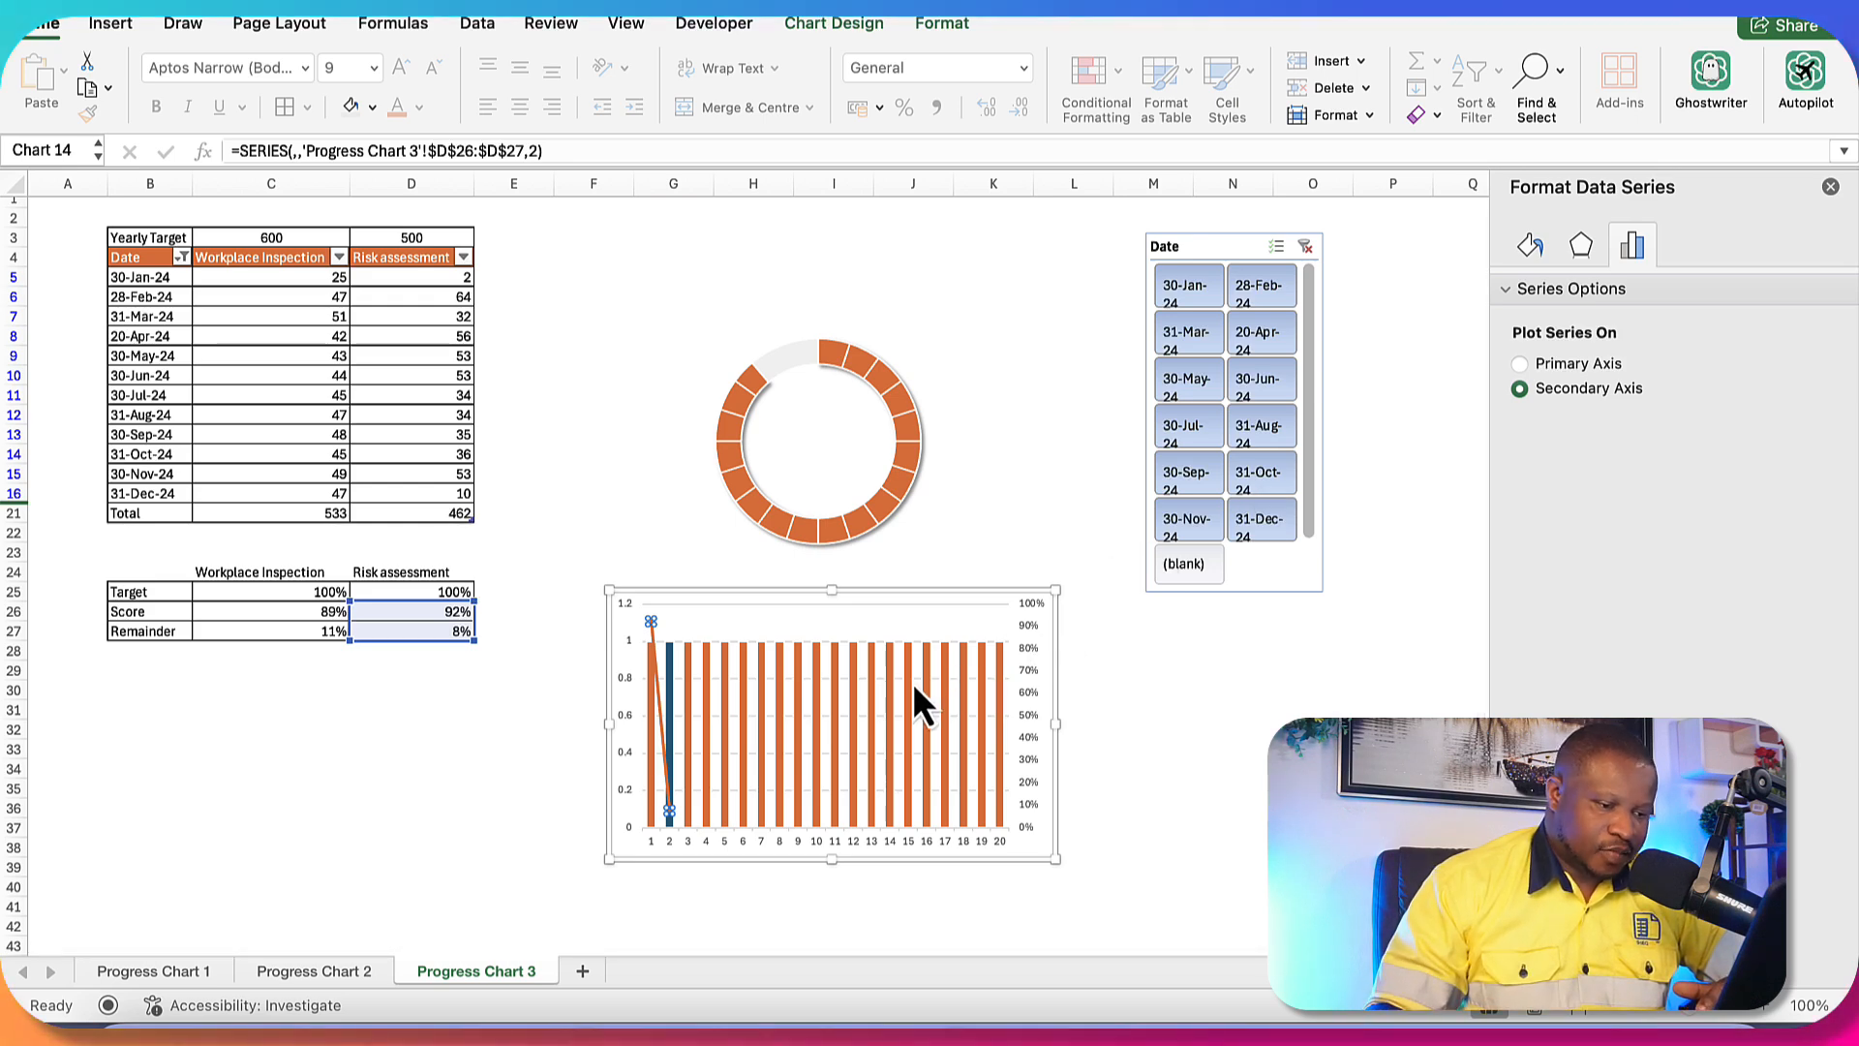
- Change the Score and Remainder series of the lower combo chart to a doughnut
left_click(738, 722)
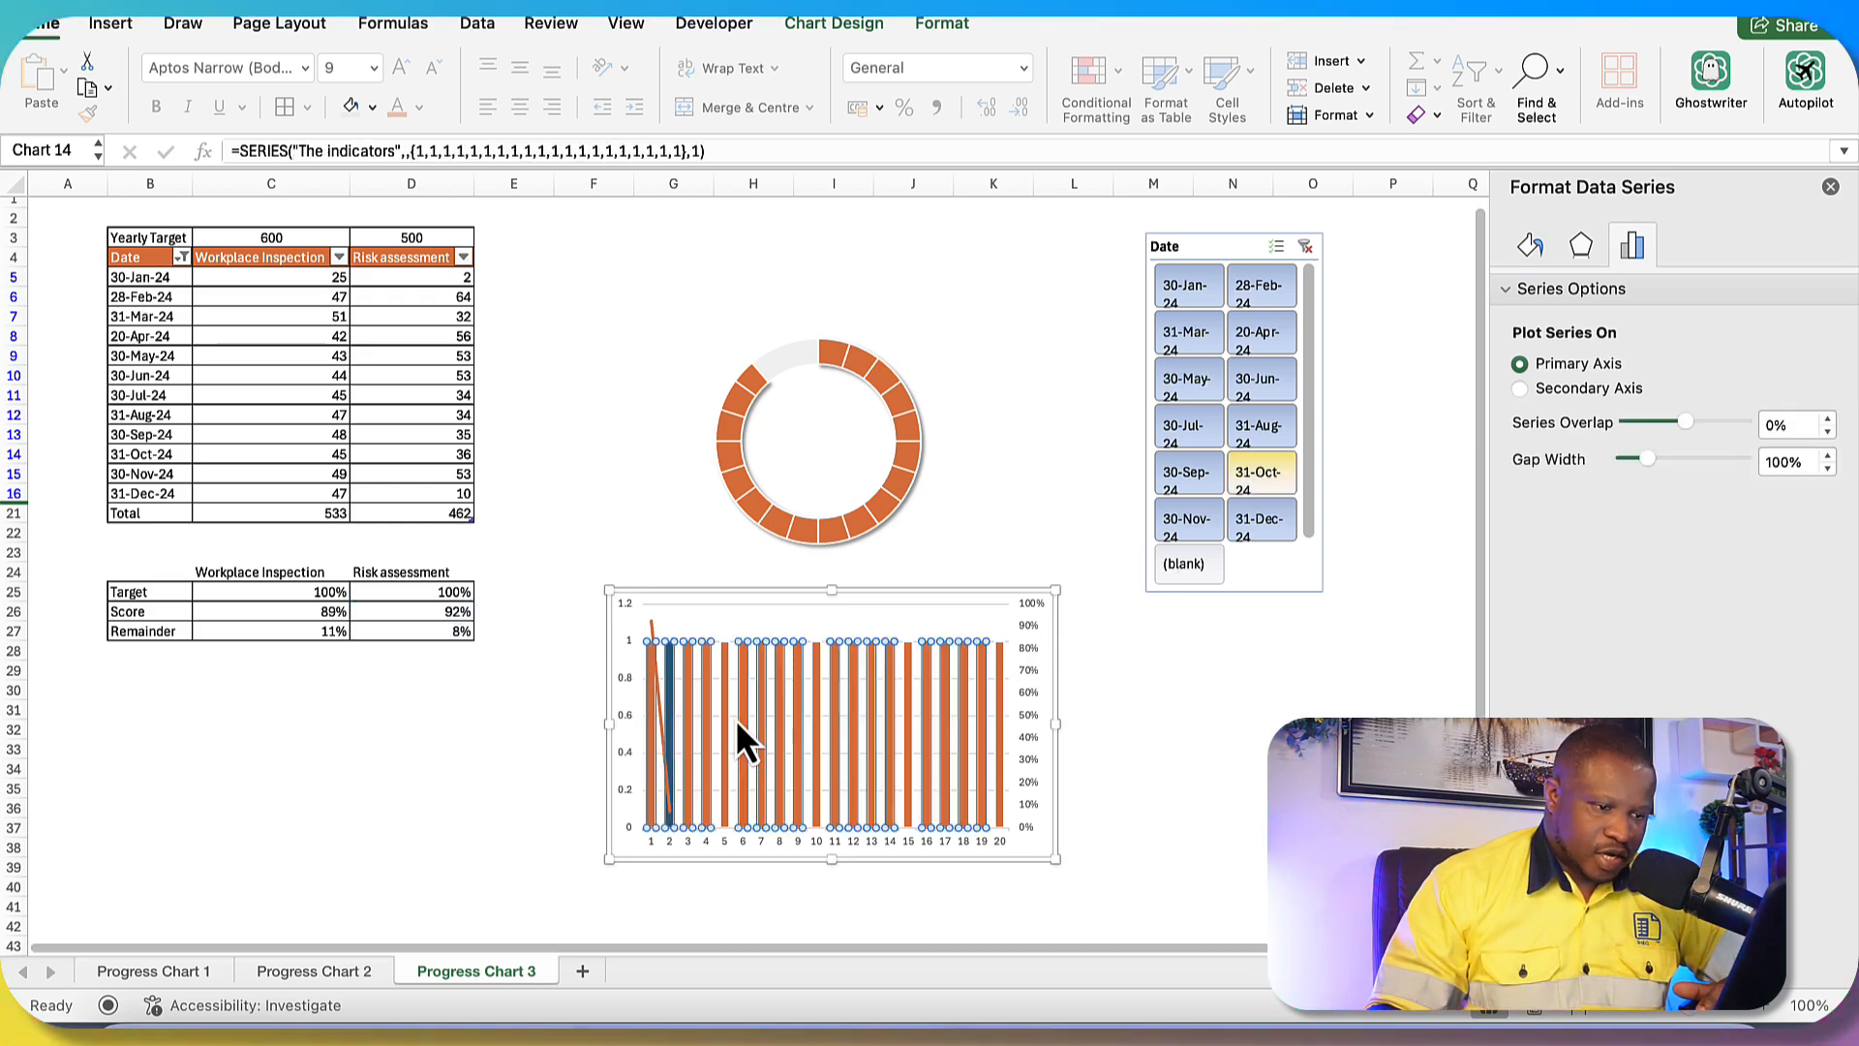
right_click(664, 724)
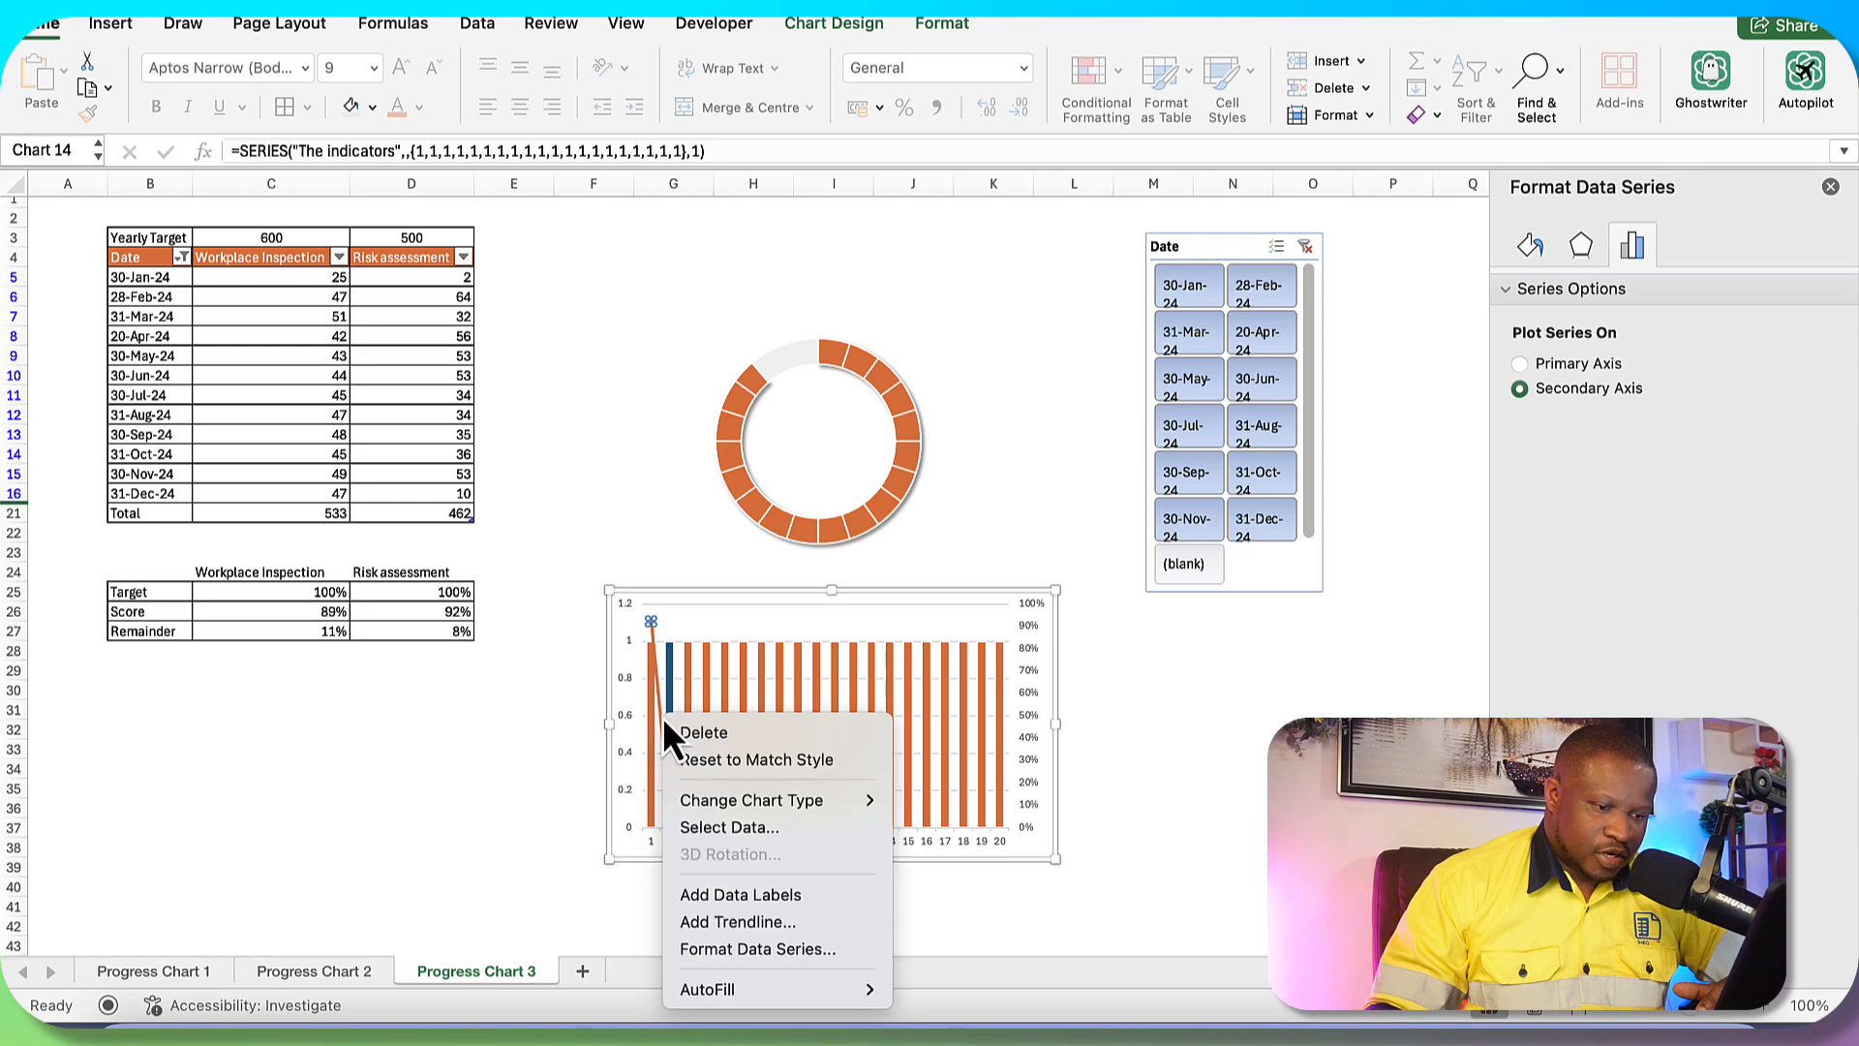
mouse_move(774, 800)
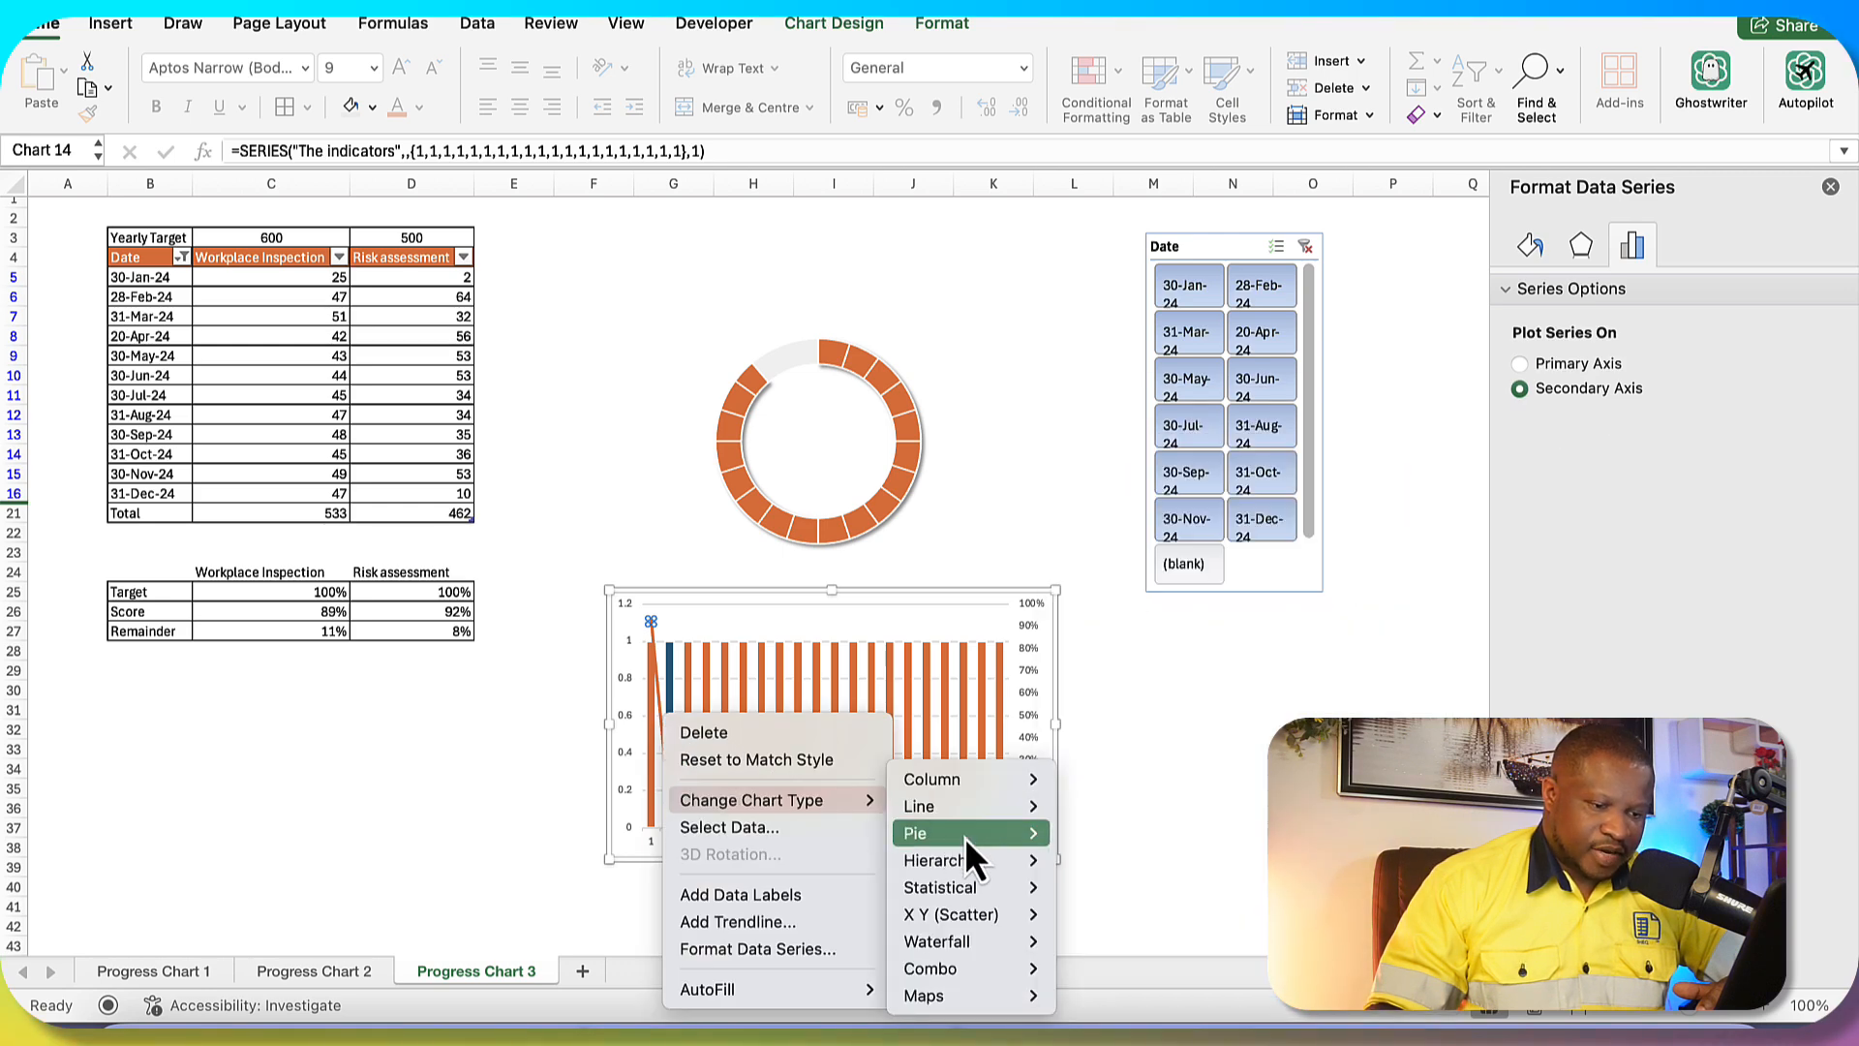
mouse_move(964, 836)
left_click(1101, 938)
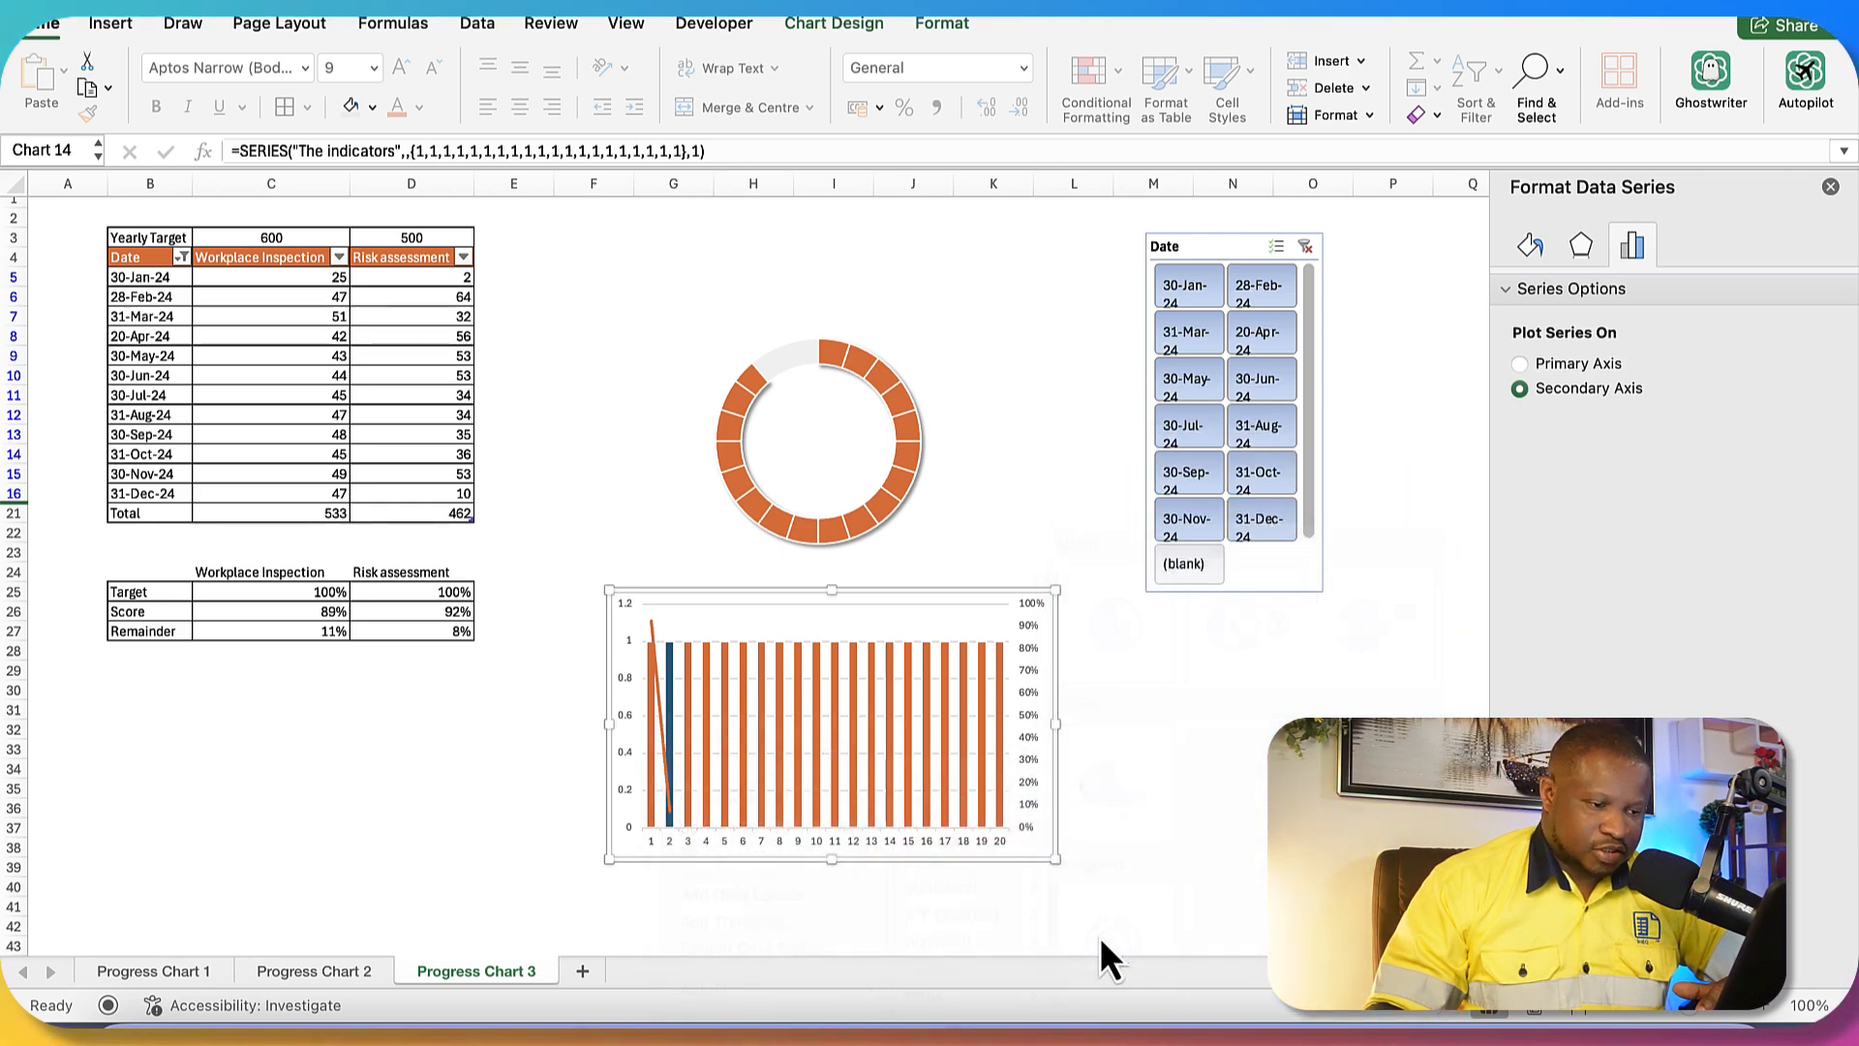
- Change The indicators column series of the lower chart to a doughnut as well
right_click(836, 672)
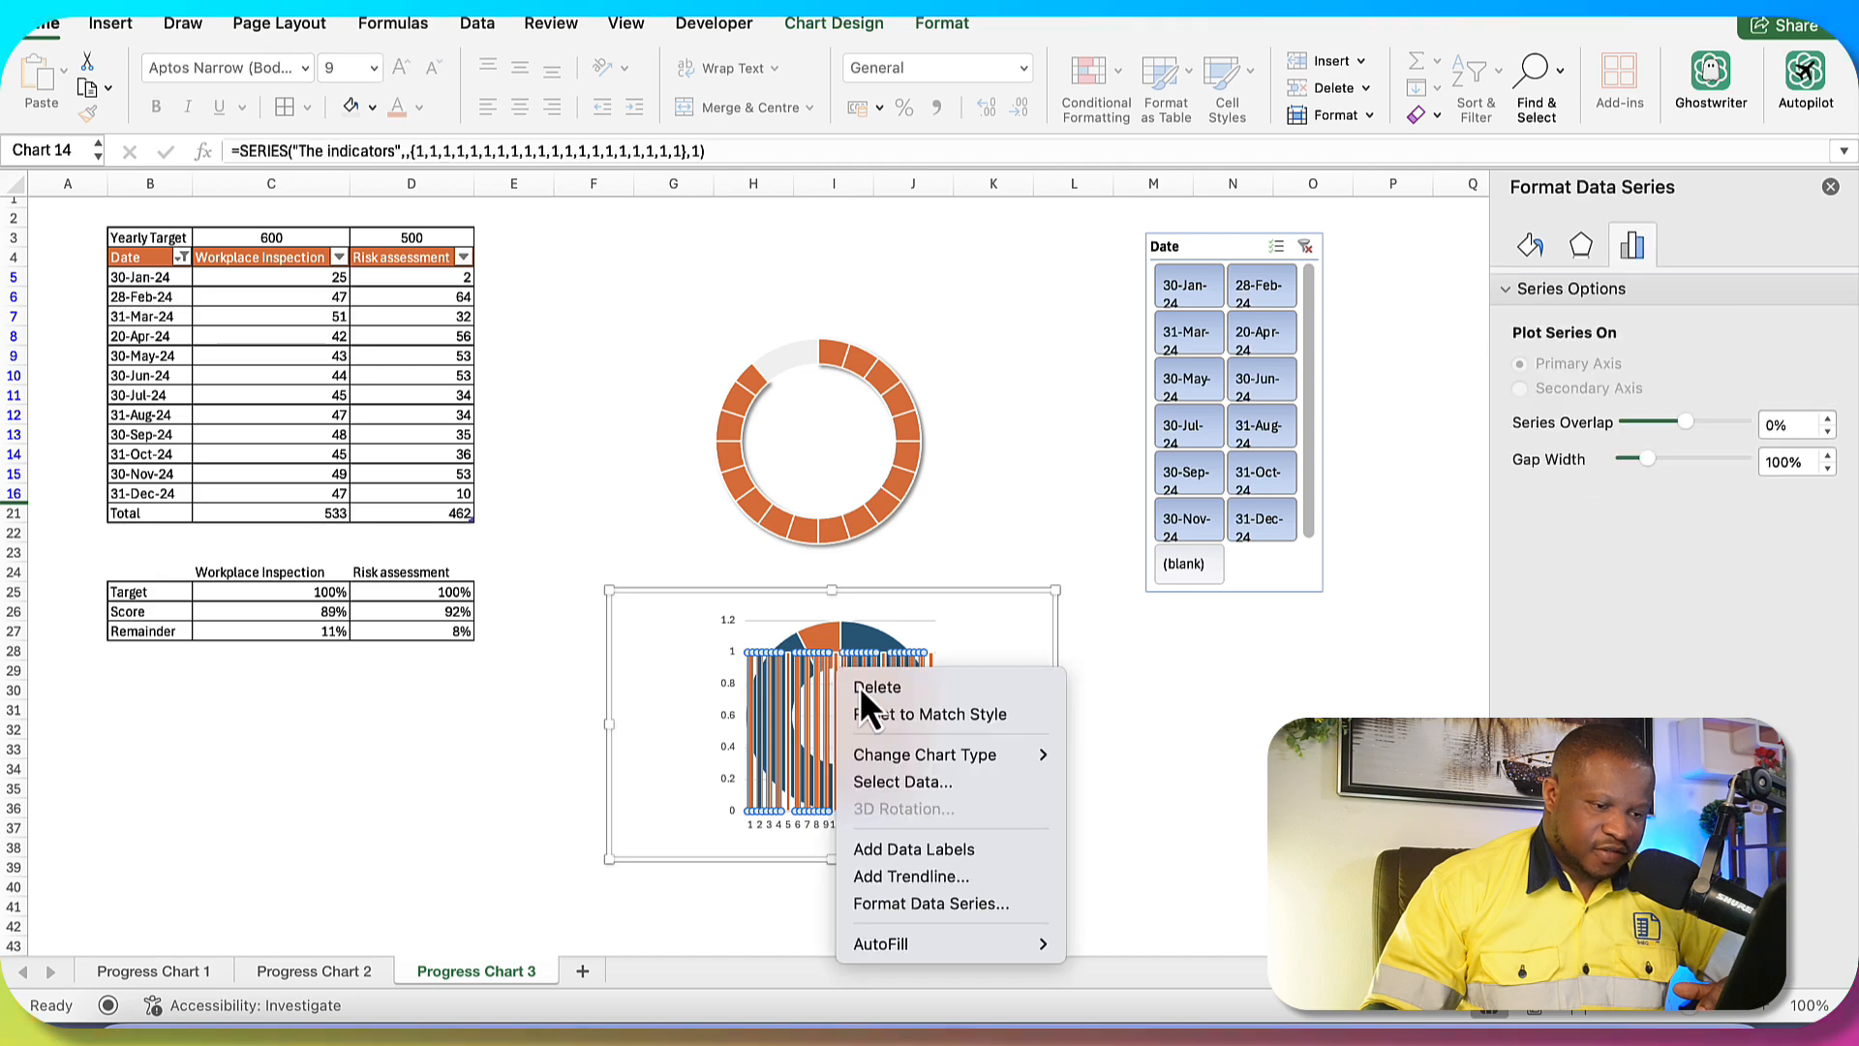
mouse_move(975, 761)
mouse_move(1088, 809)
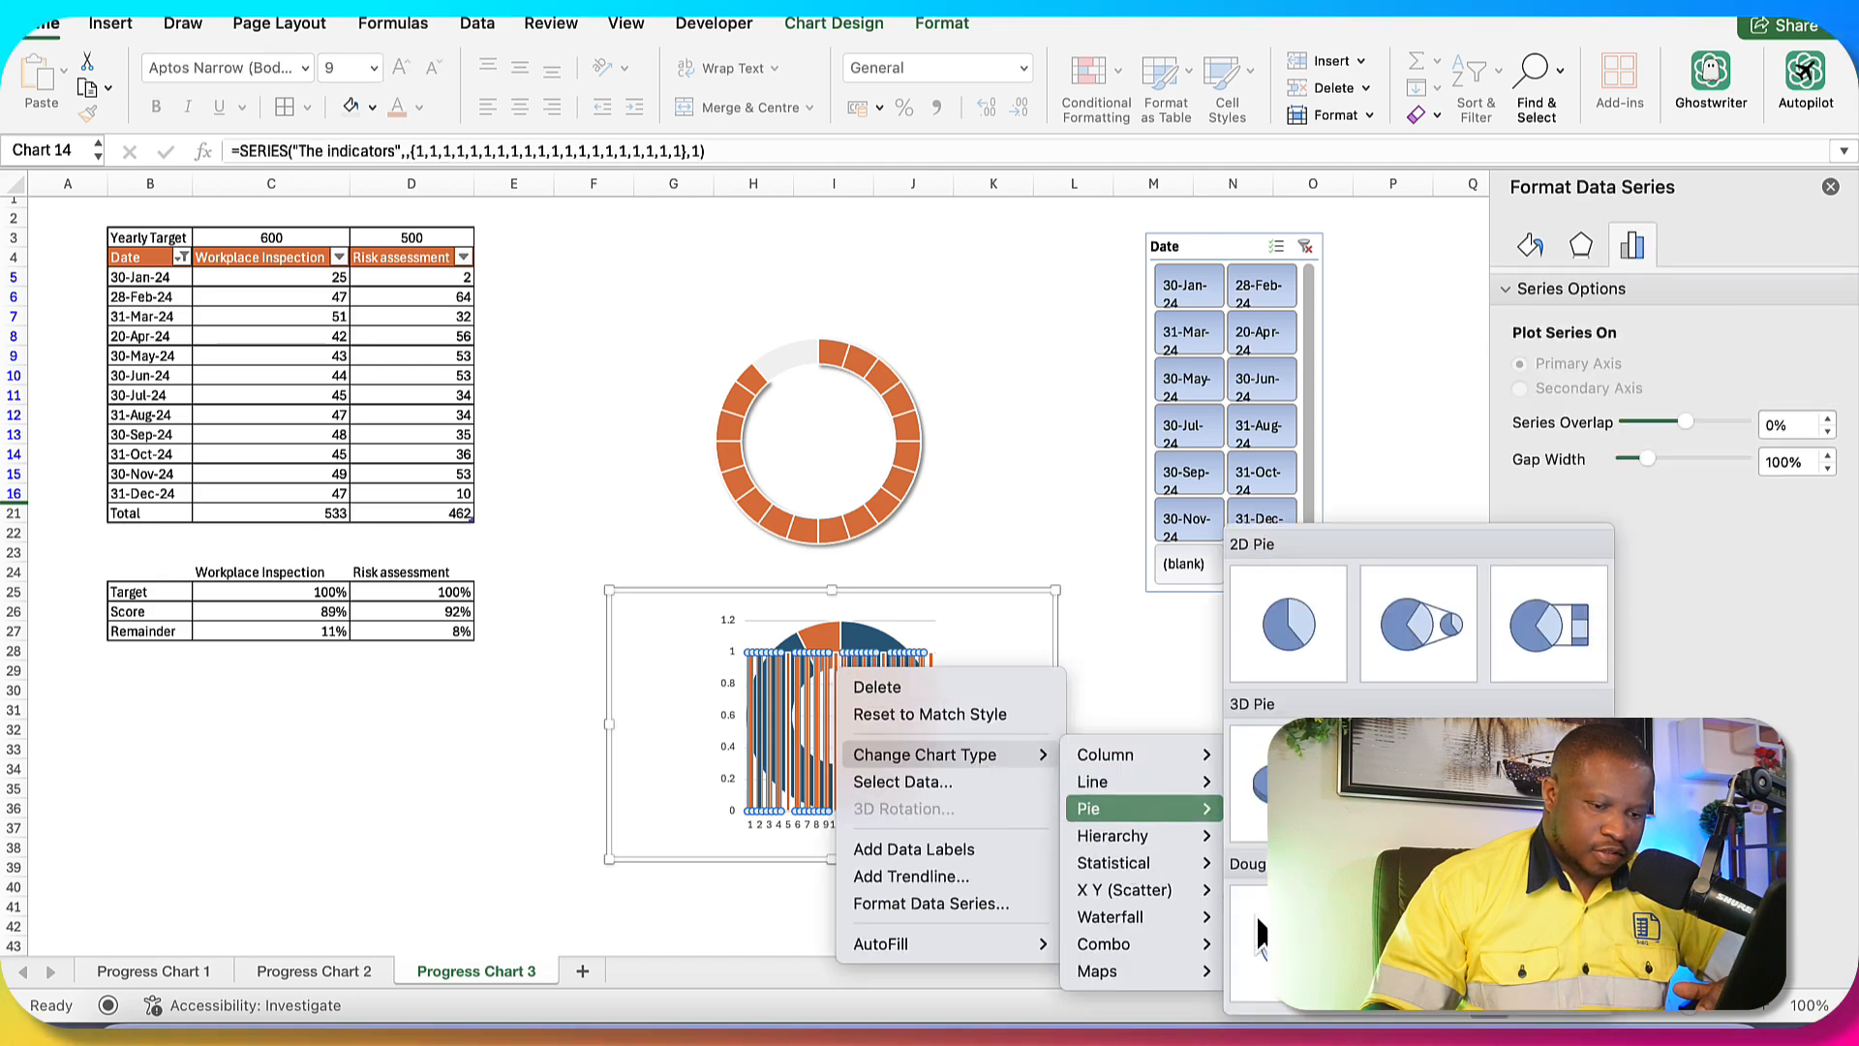
left_click(1291, 616)
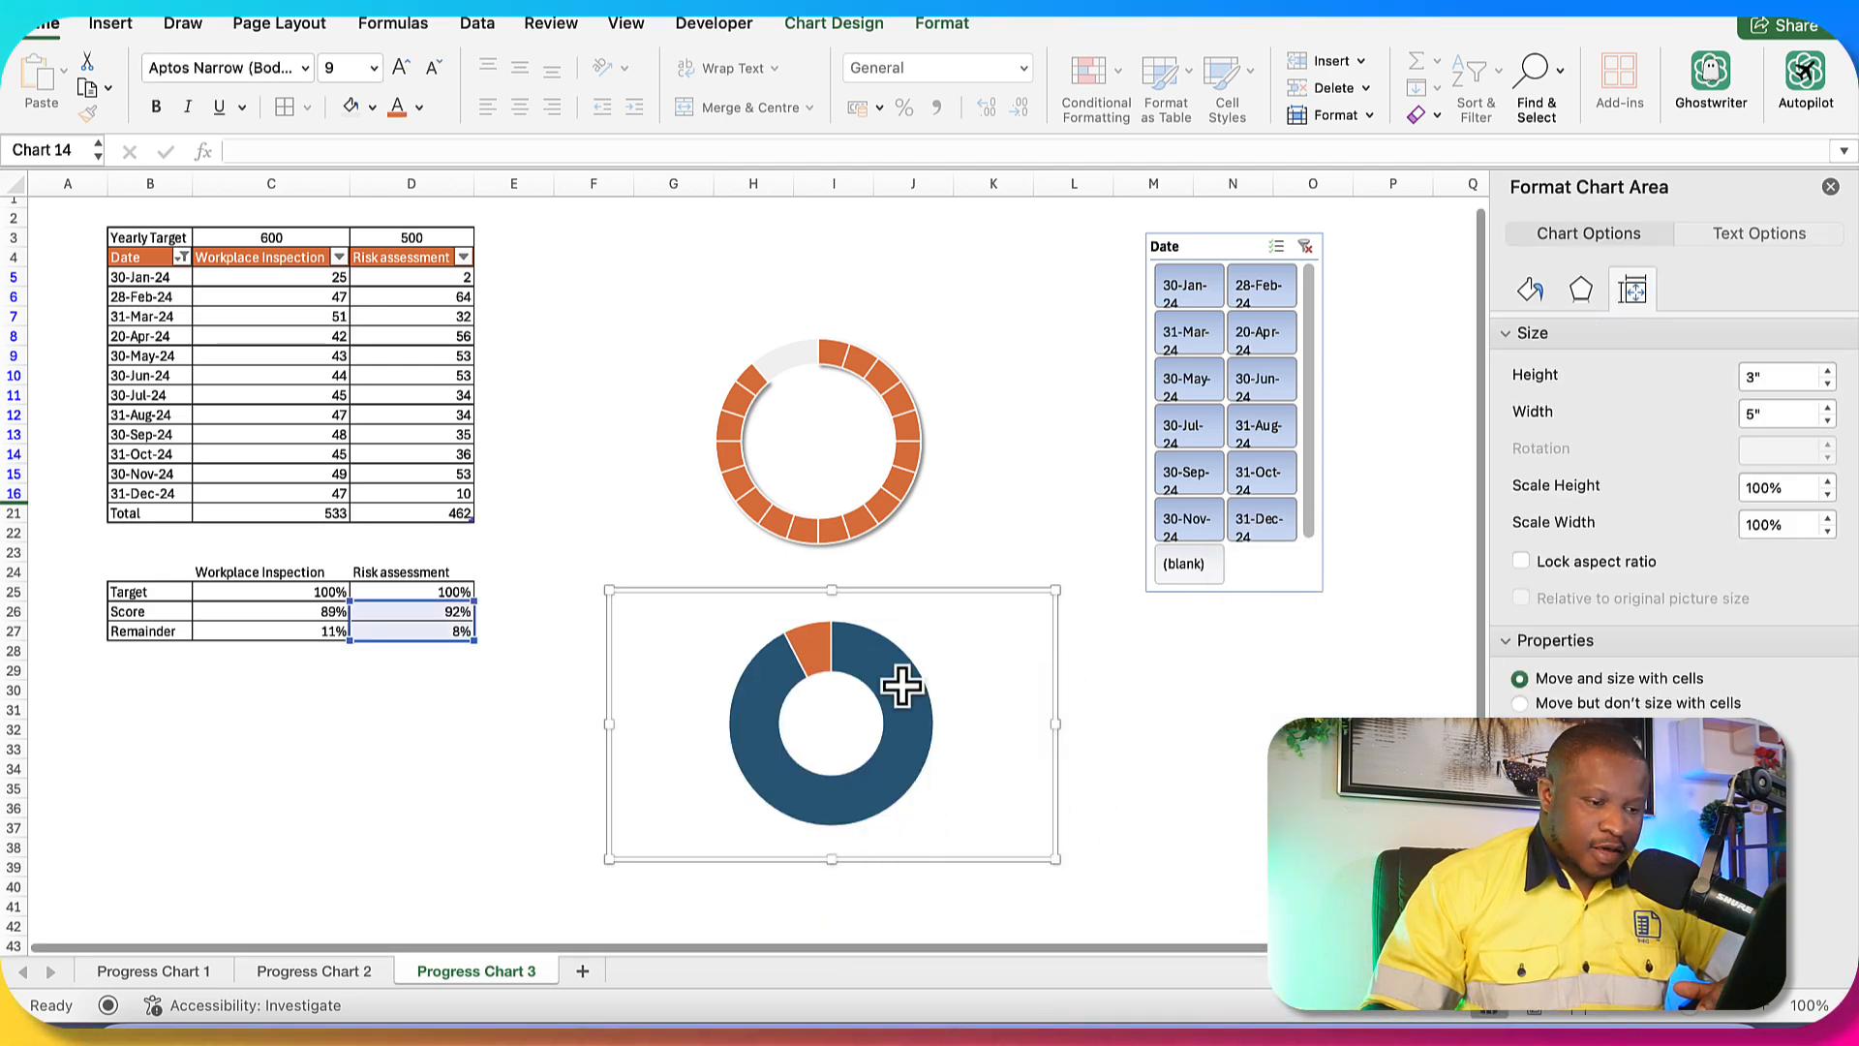
- Set the doughnut hole size of the Risk assessment Score and Remainder ring to 74%, and give its Score slice no fill
left_click(879, 666)
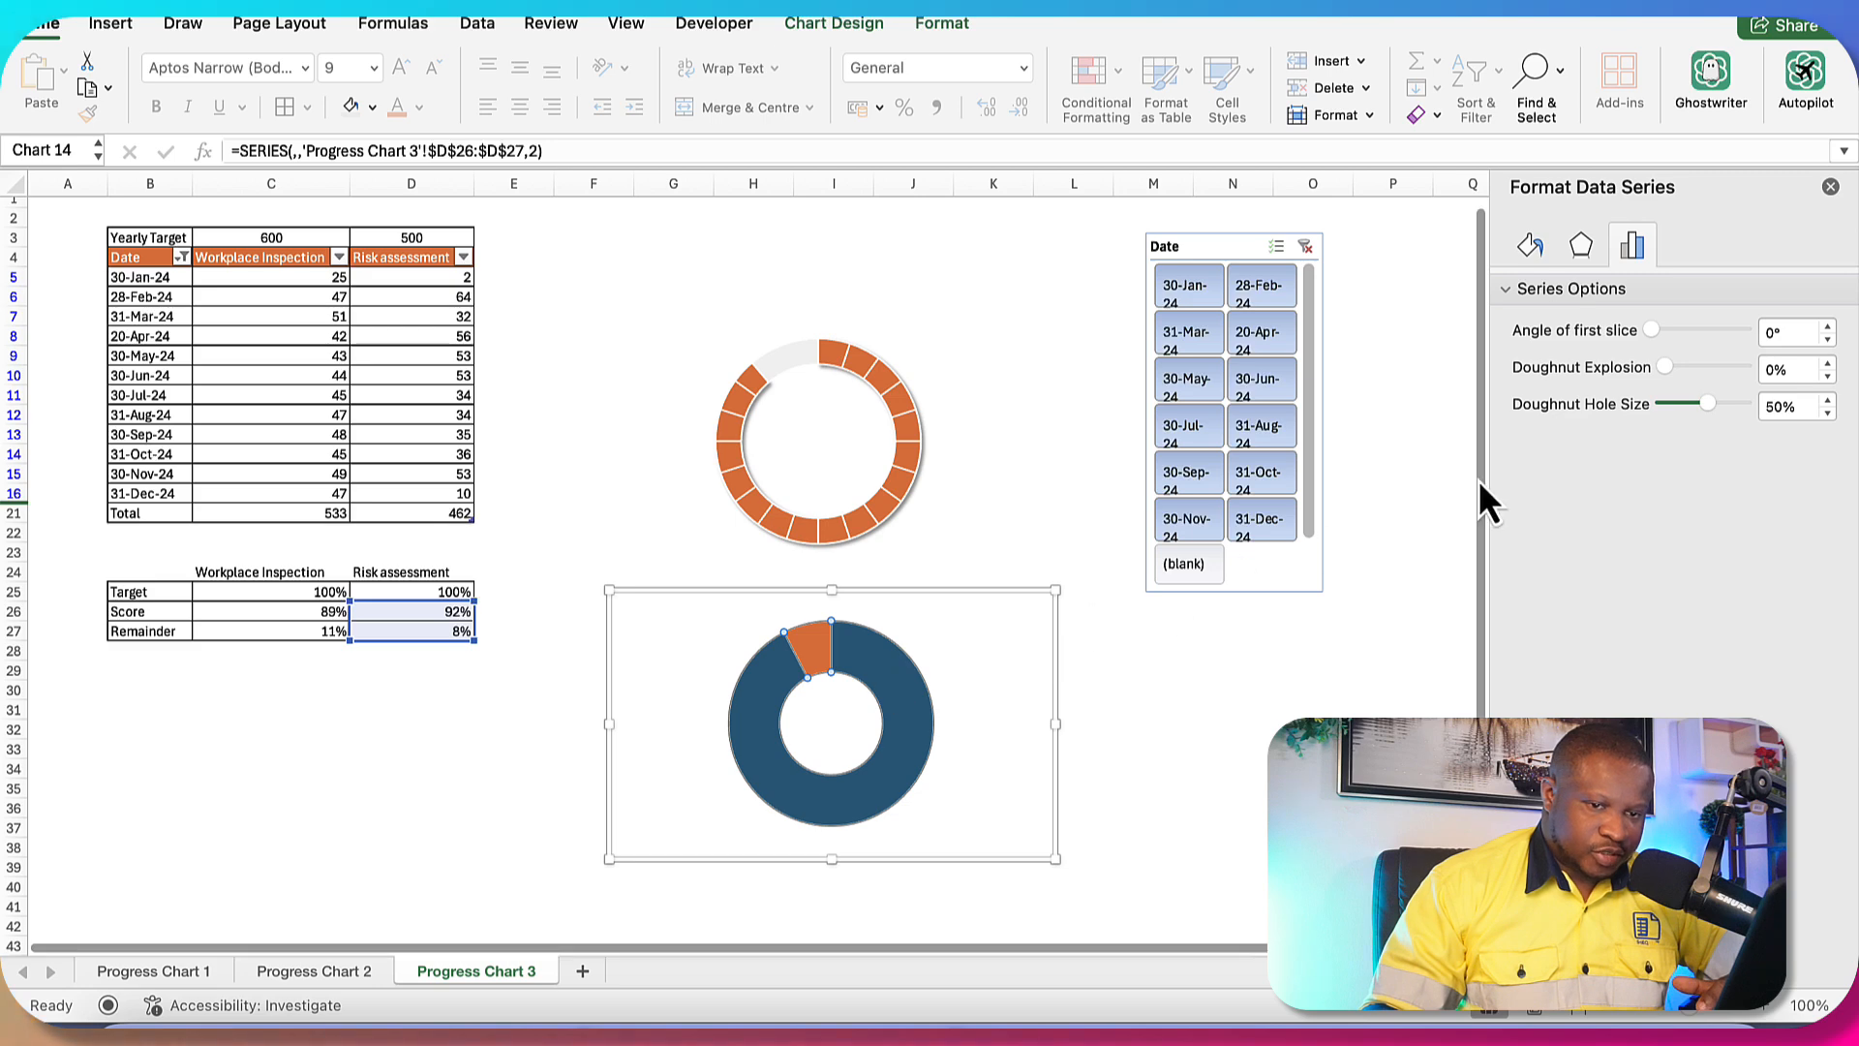
left_click_drag(1708, 404, 1730, 405)
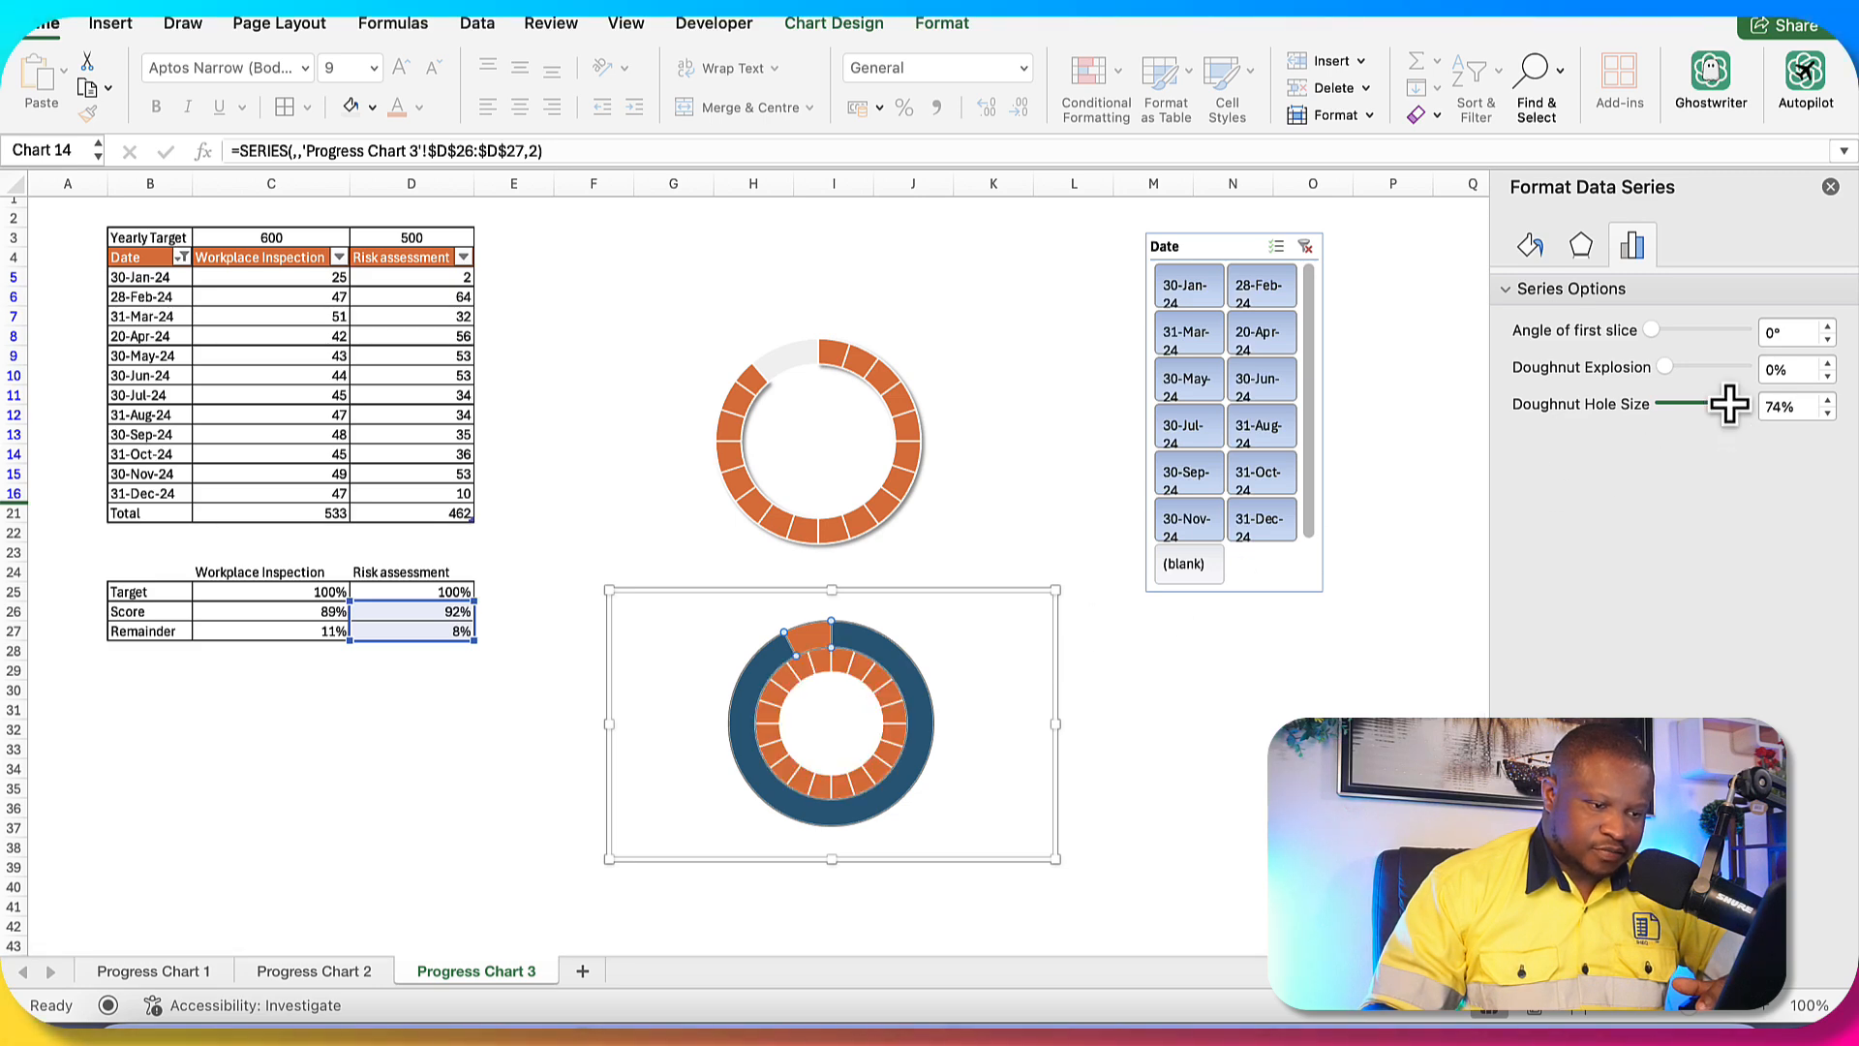
left_click(884, 653)
left_click(1536, 242)
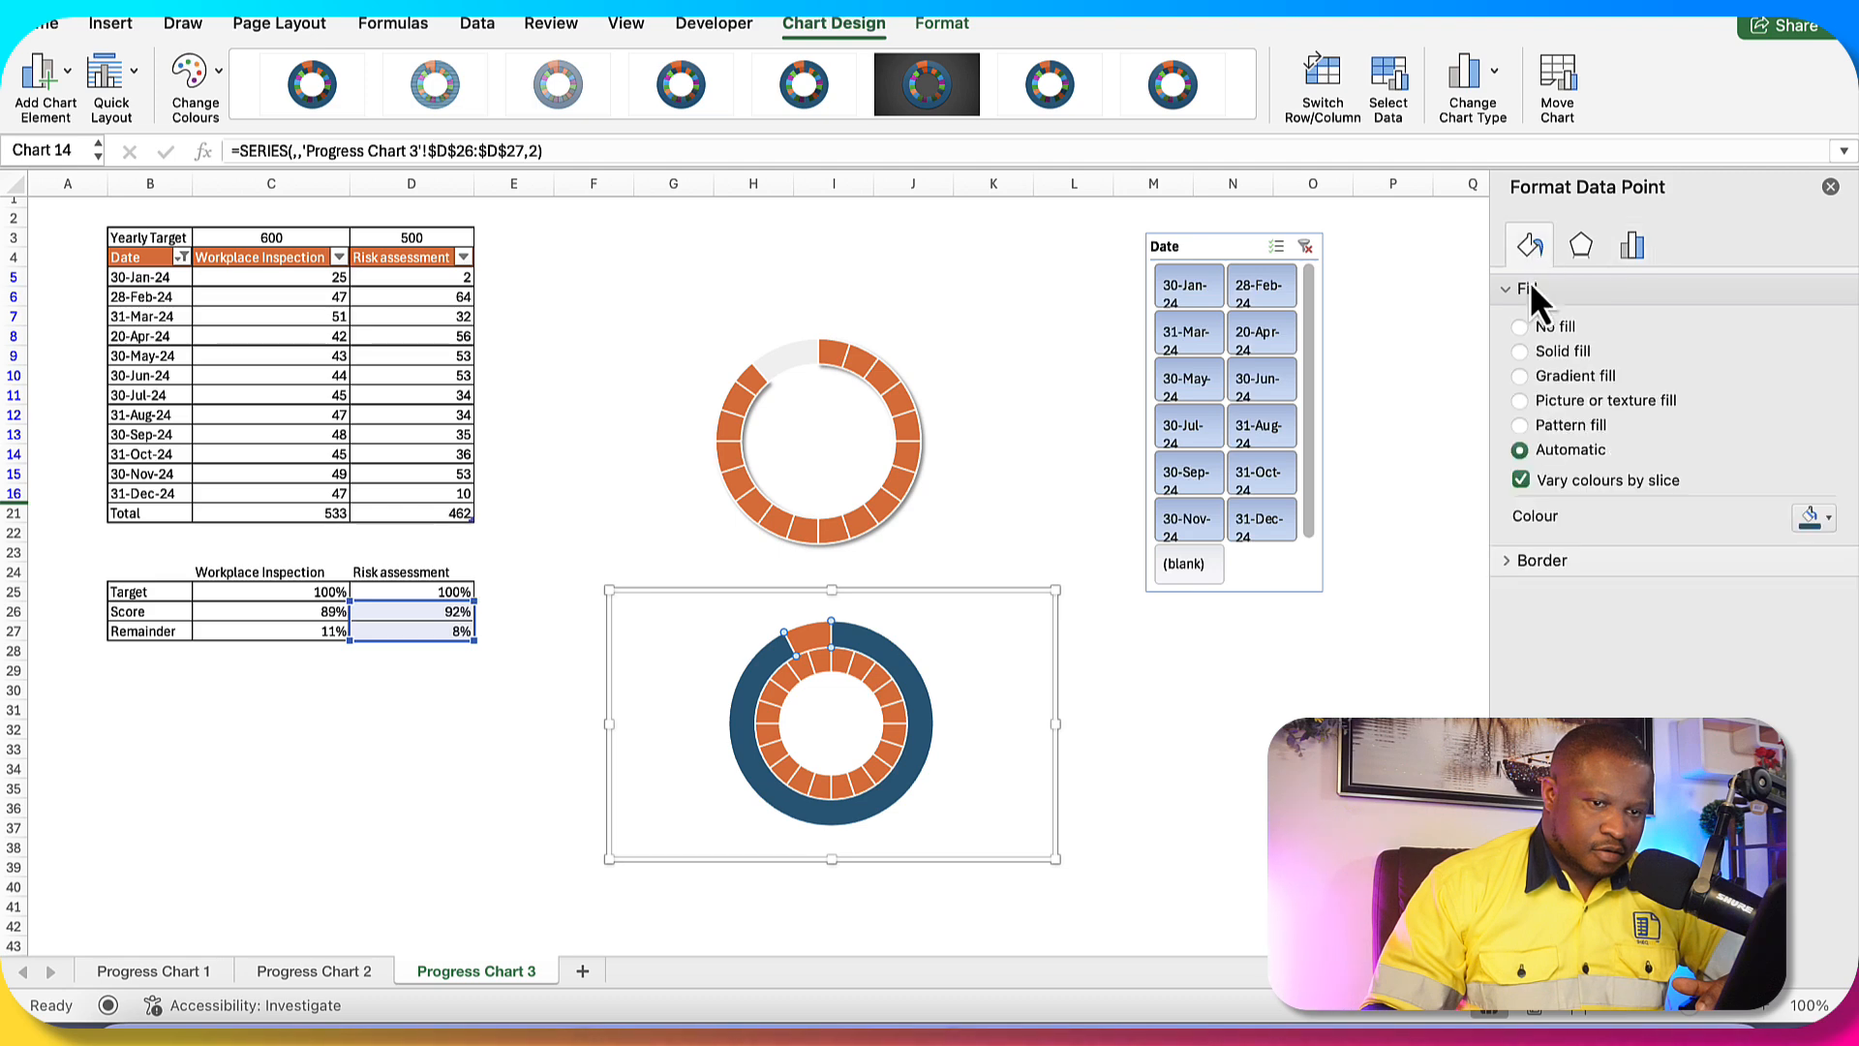
left_click(1519, 326)
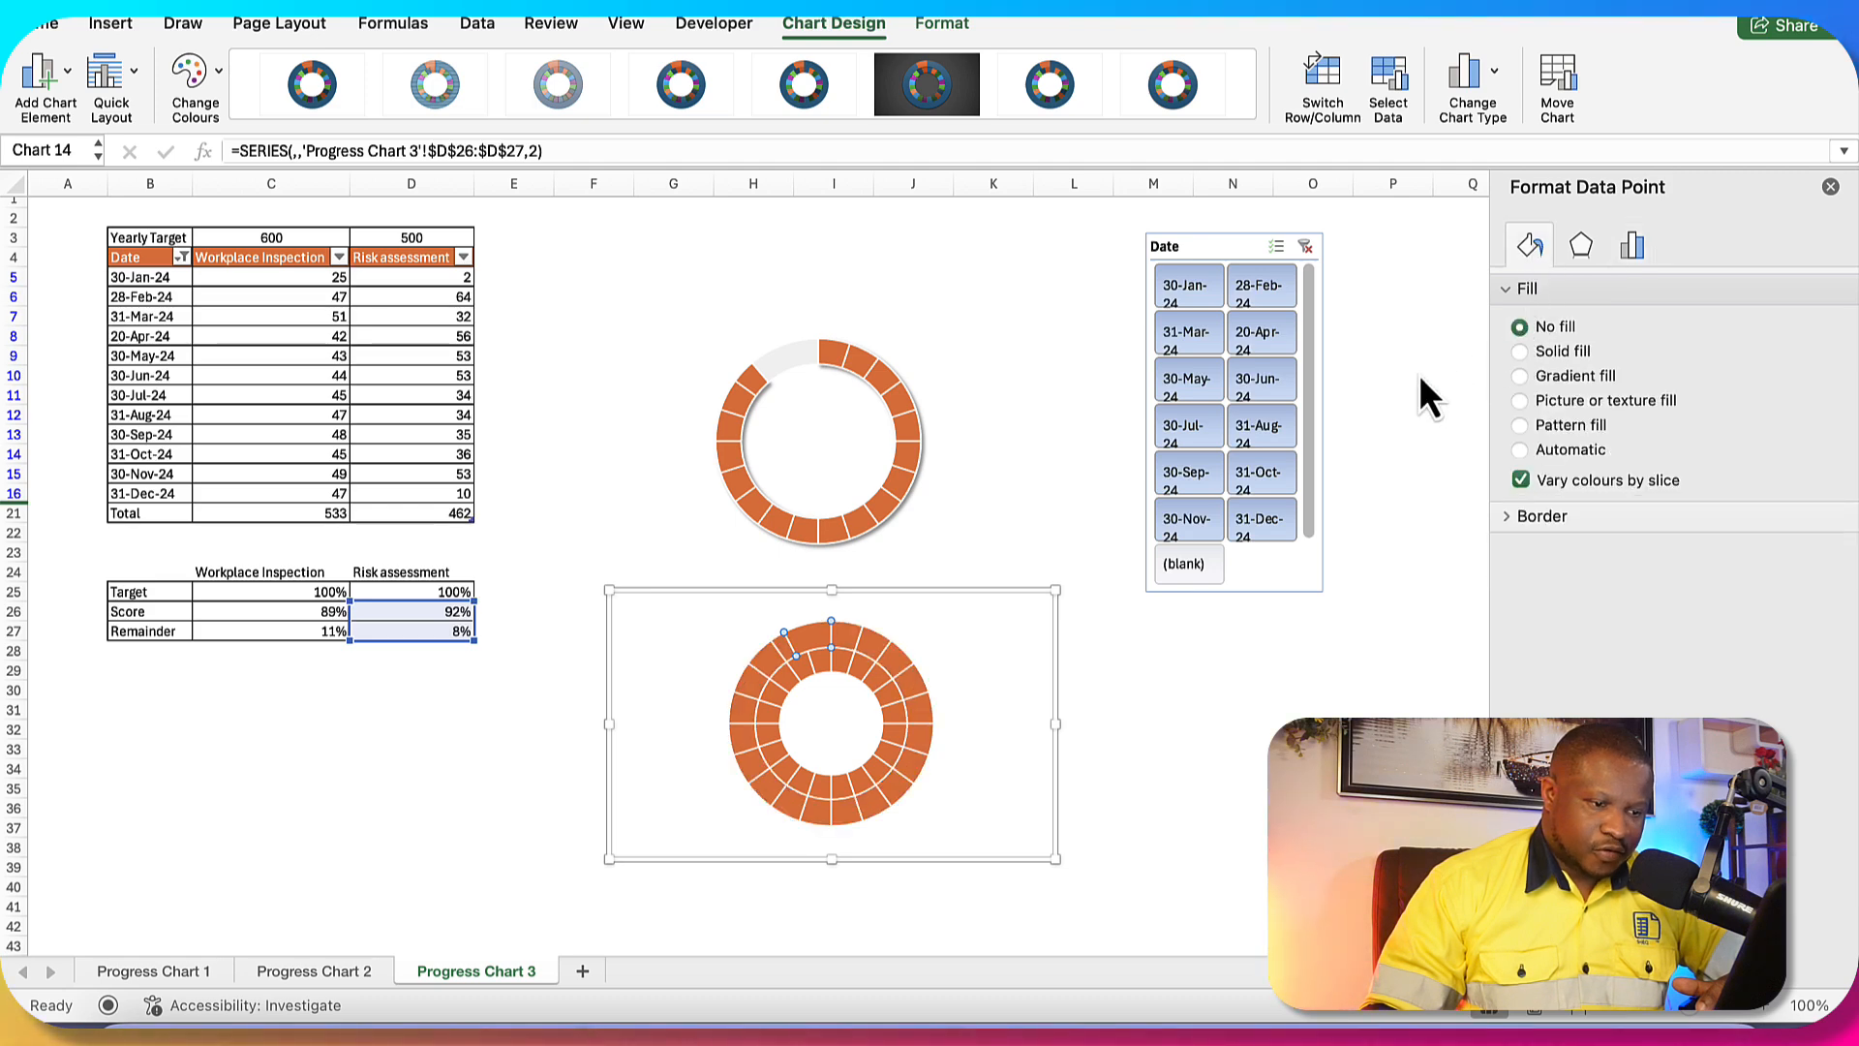
- Give the Remainder slice of the Risk assessment chart a solid light grey fill
left_click(820, 640)
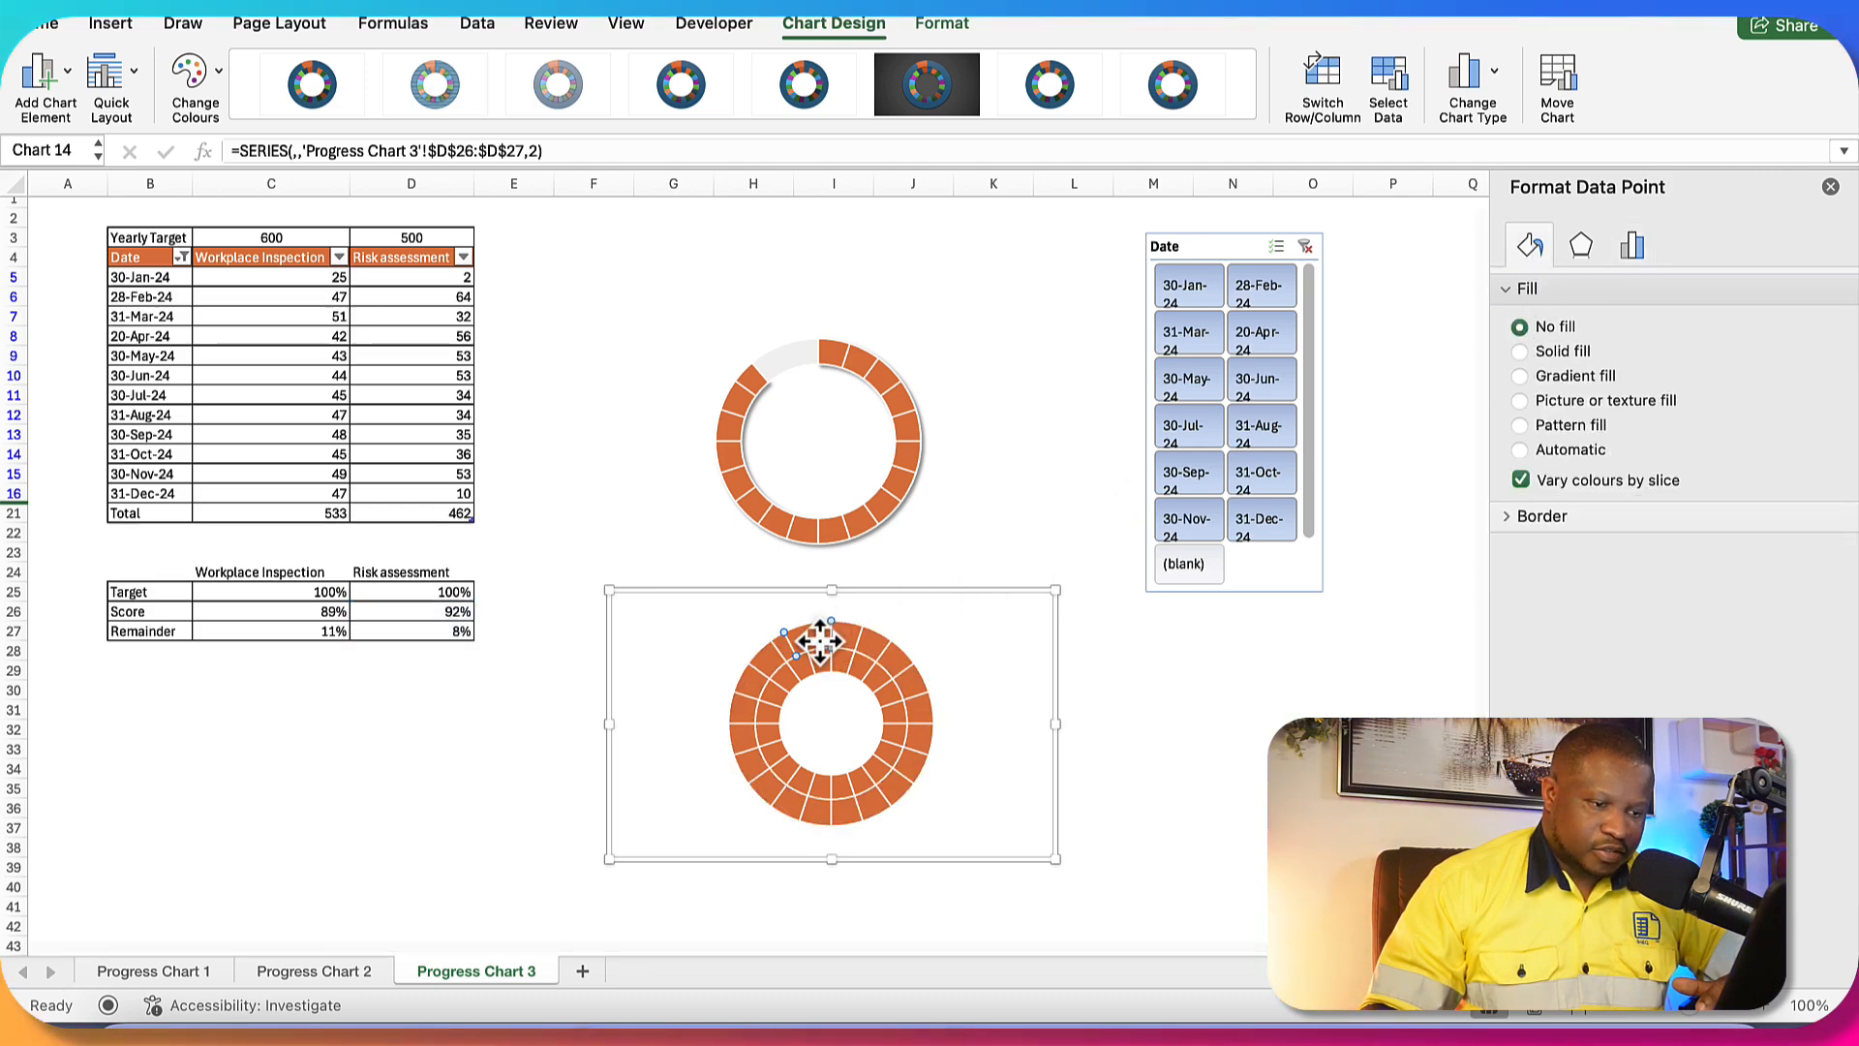
left_click(1521, 351)
left_click(1816, 516)
left_click(1636, 610)
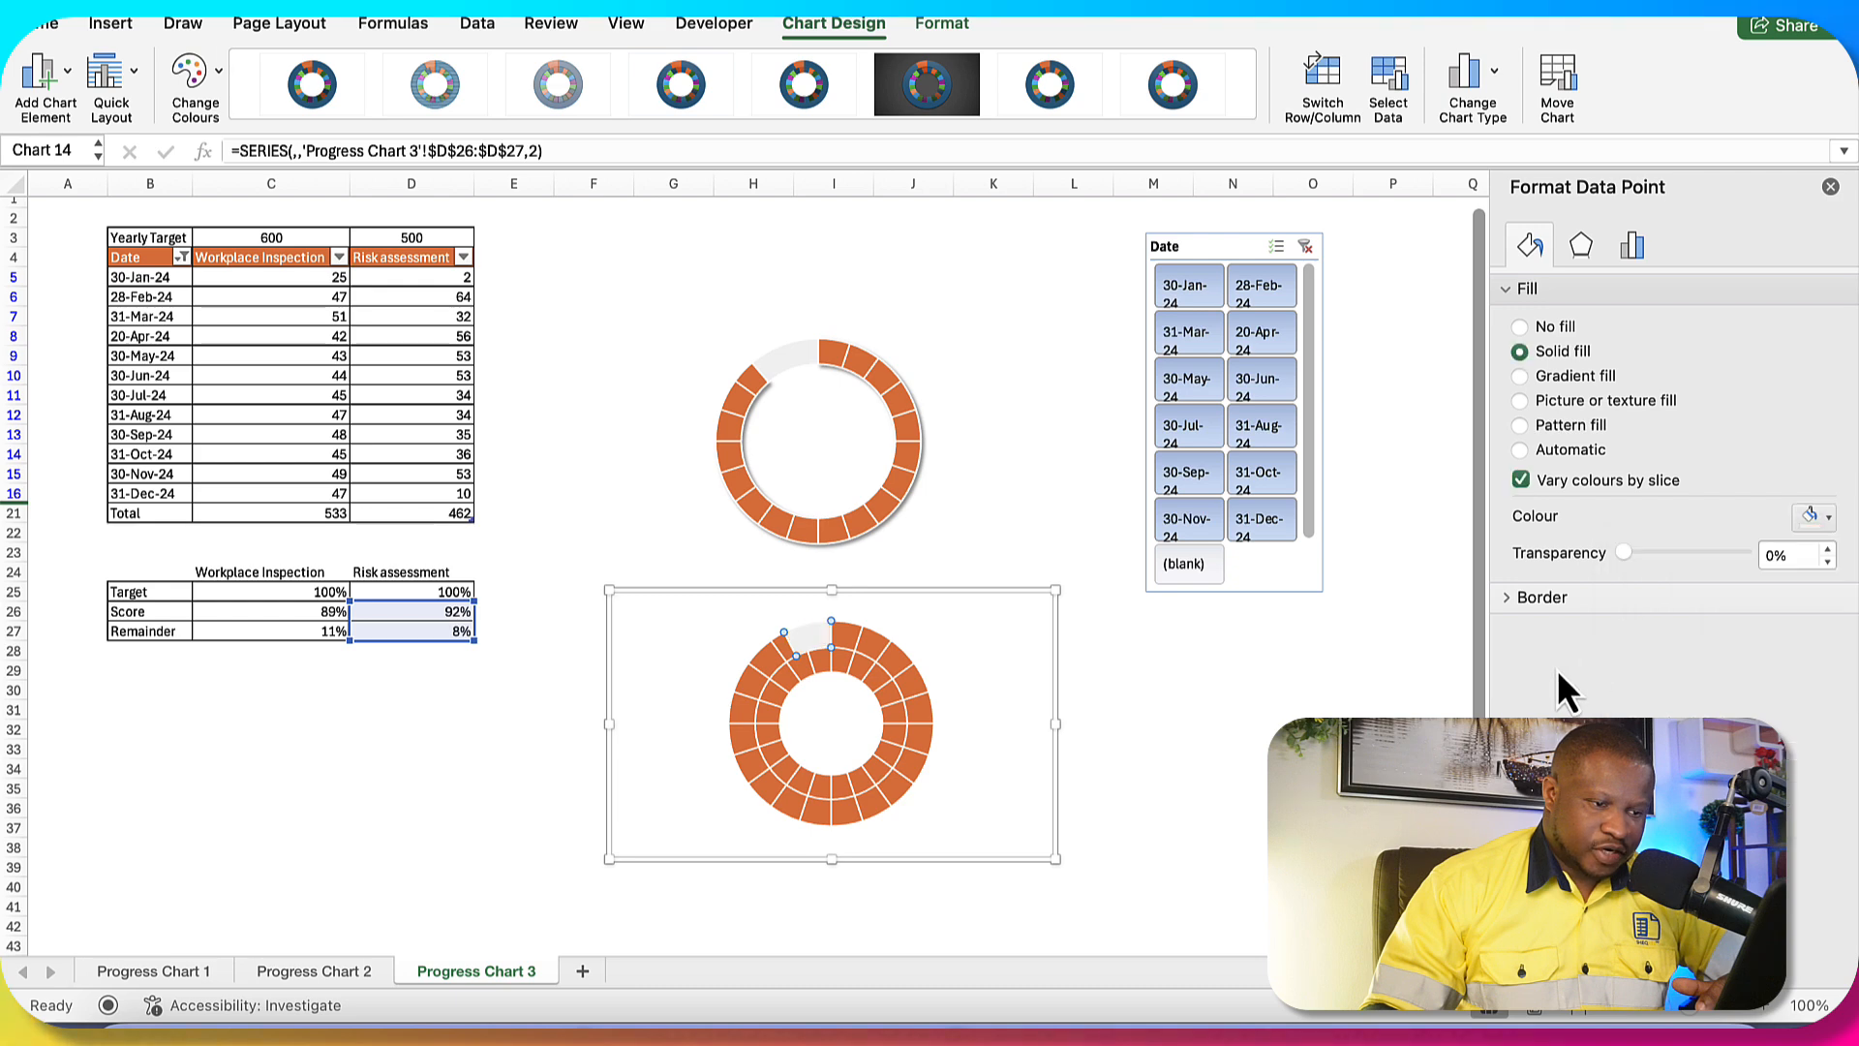
- Add a shadow effect to the unfilled Score slice of the Risk assessment chart
left_click(882, 653)
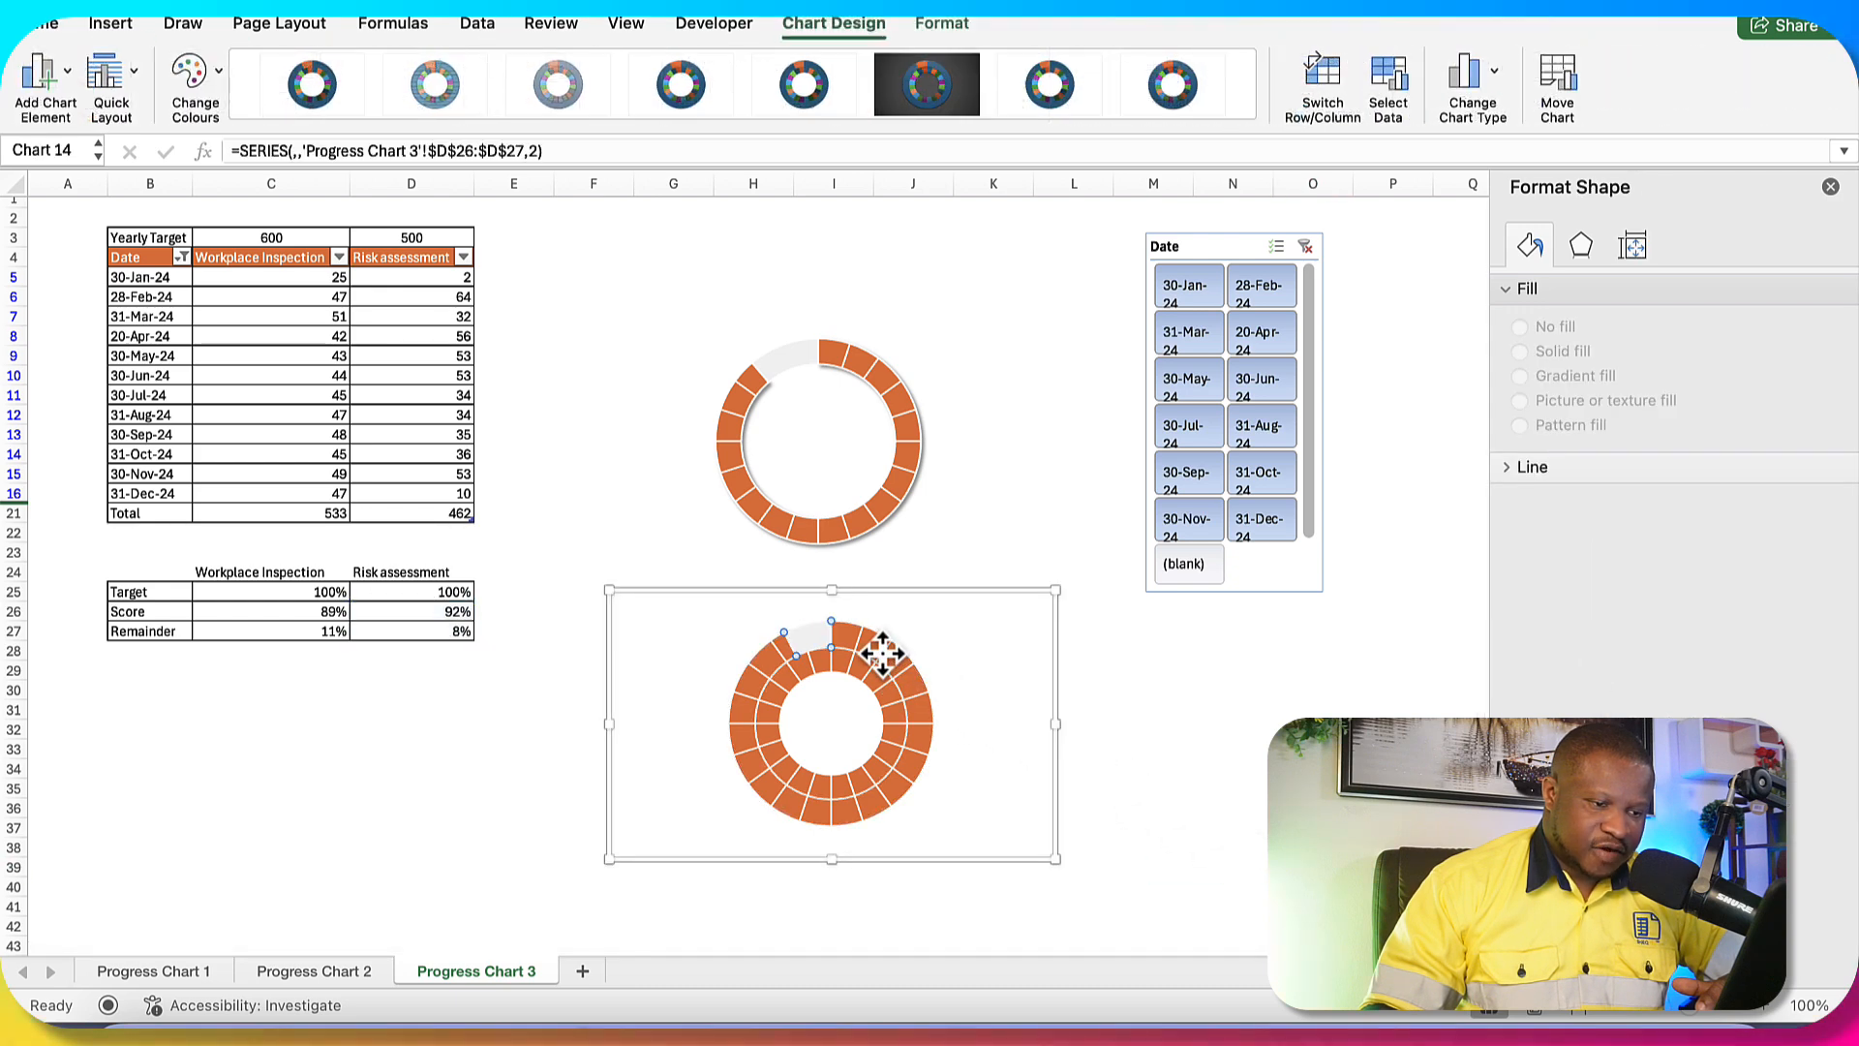
left_click(944, 25)
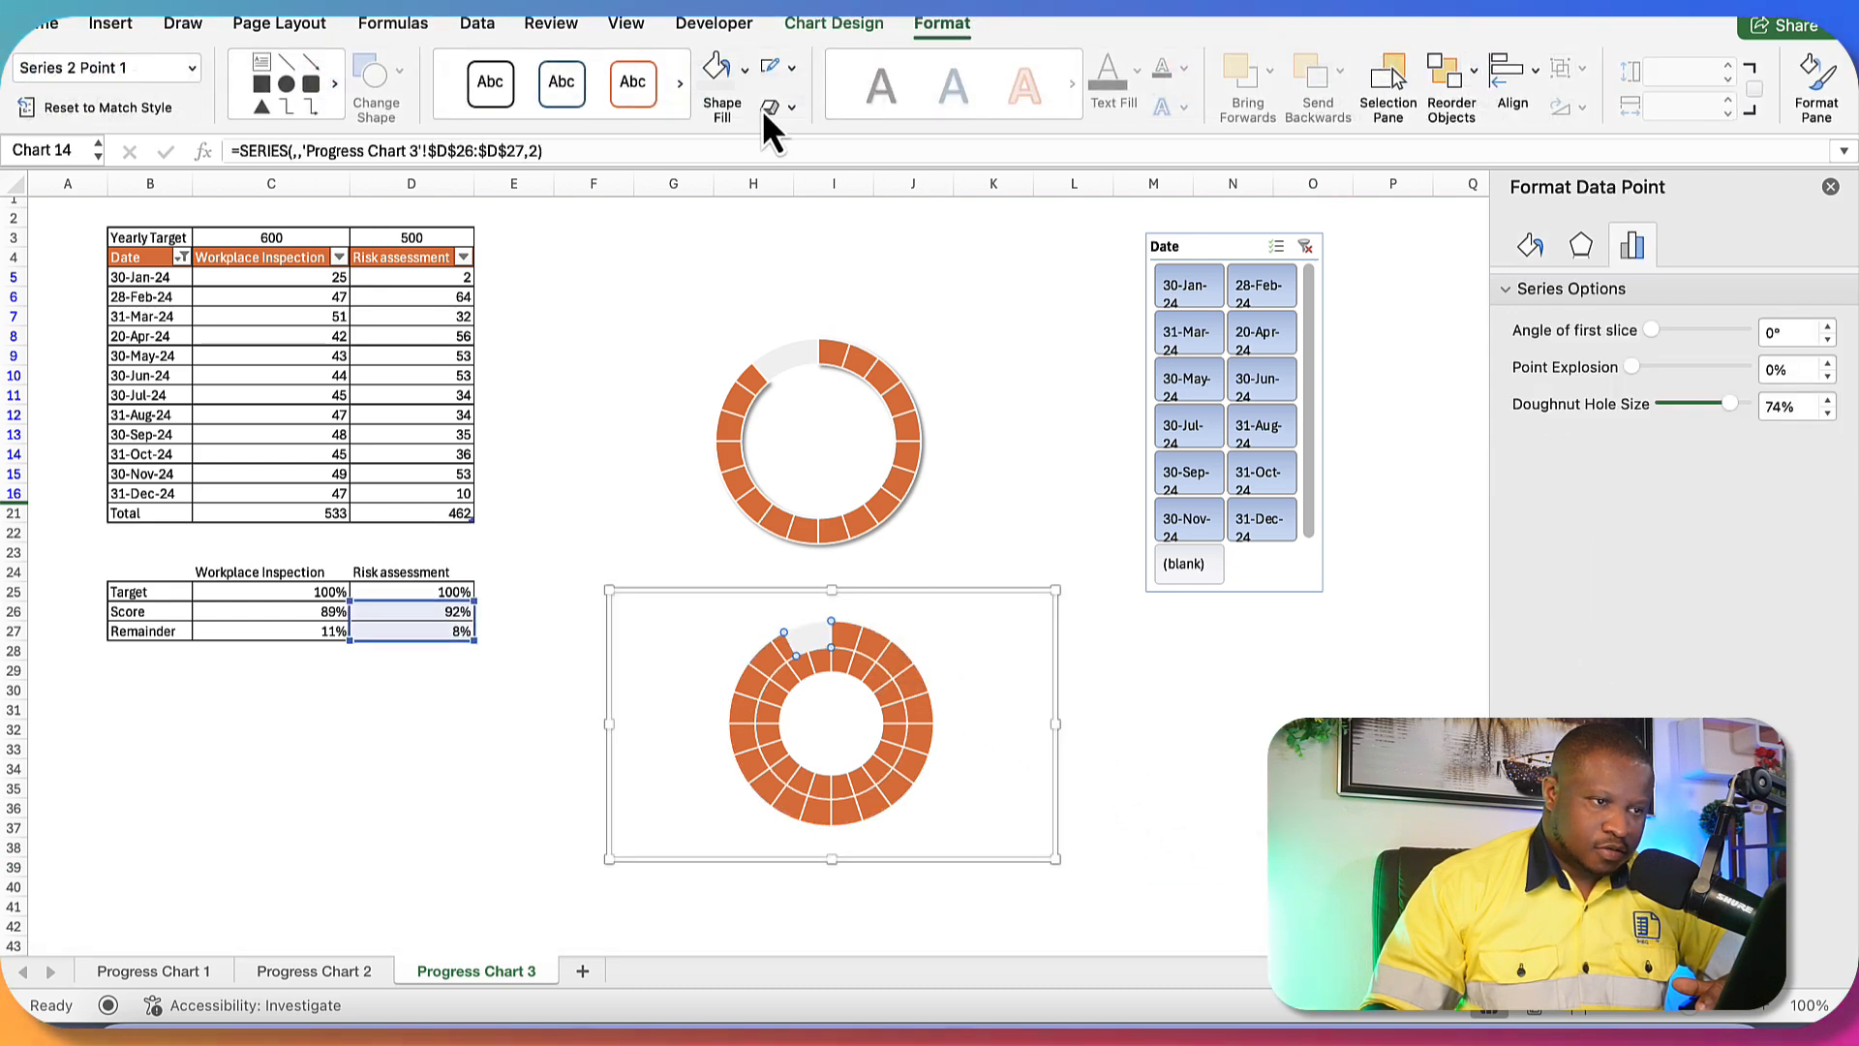
left_click(776, 108)
mouse_move(872, 185)
left_click(988, 357)
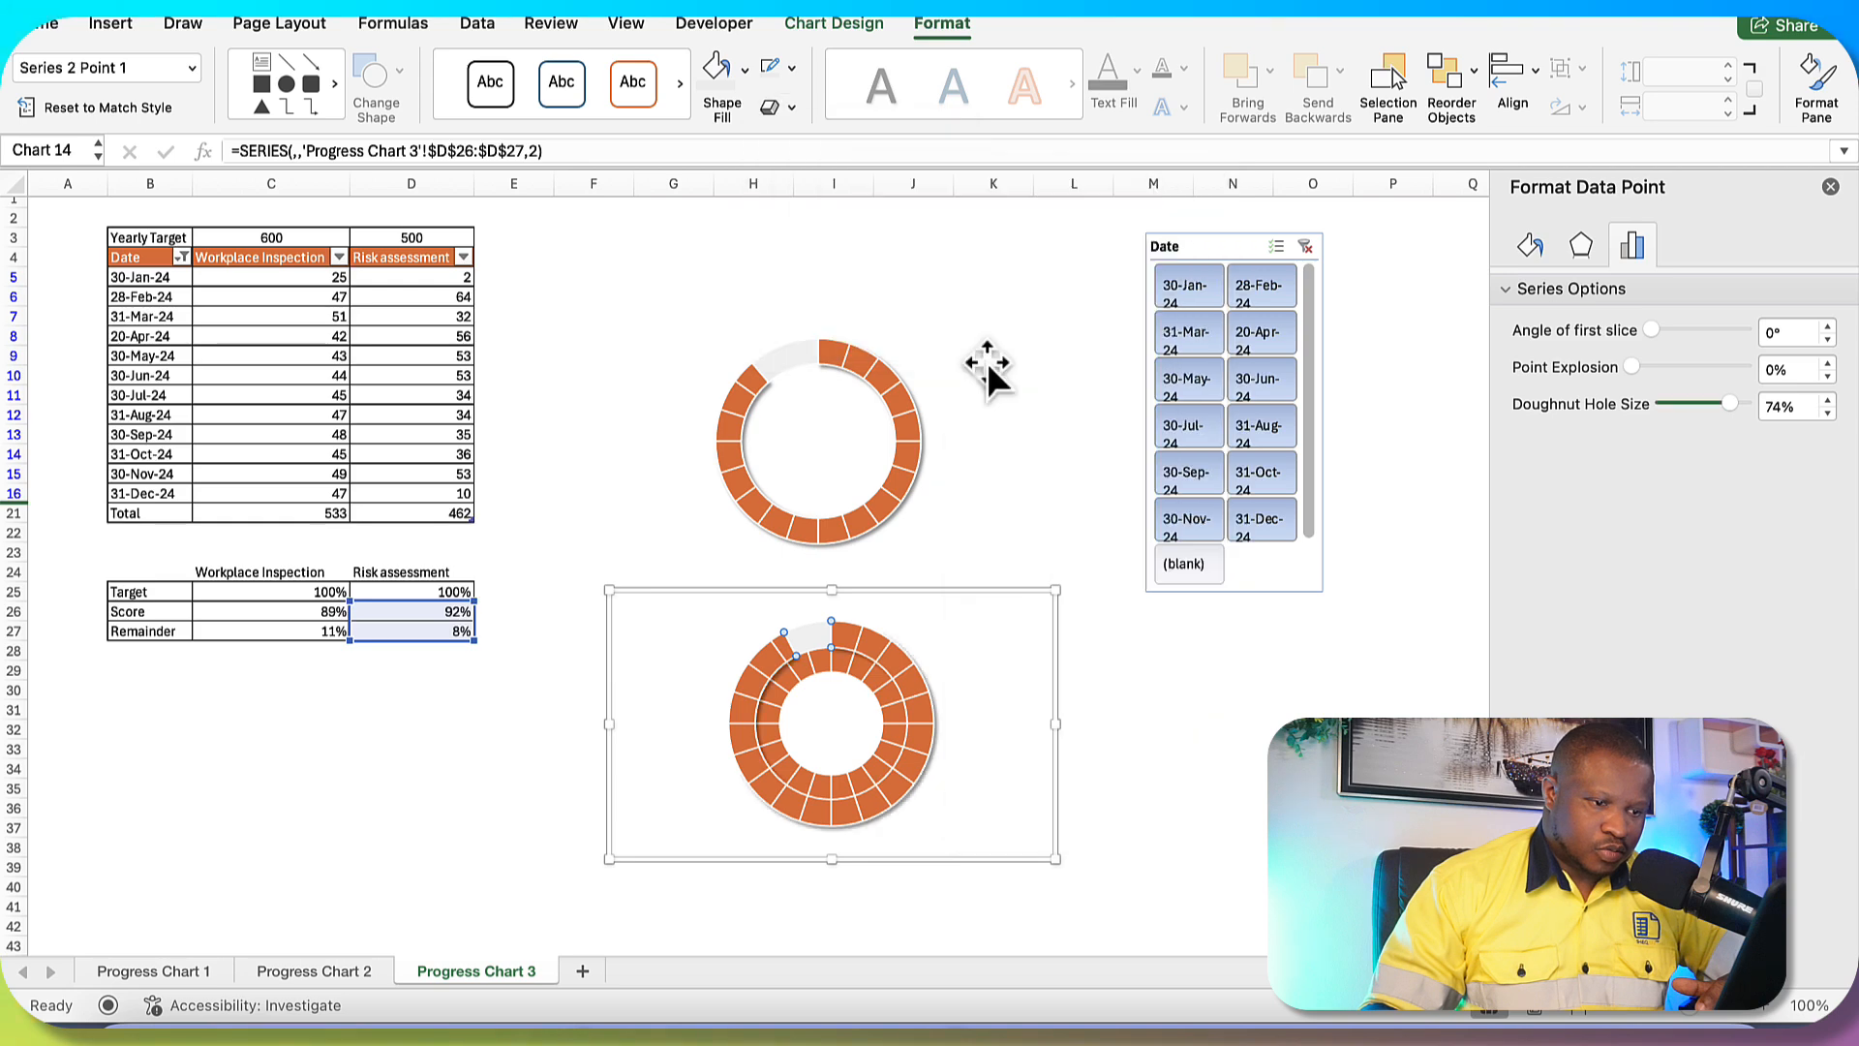
- Set the doughnut hole size of the Risk assessment chart's Score and Remainder ring to 75%
left_click(917, 722)
left_click(927, 720)
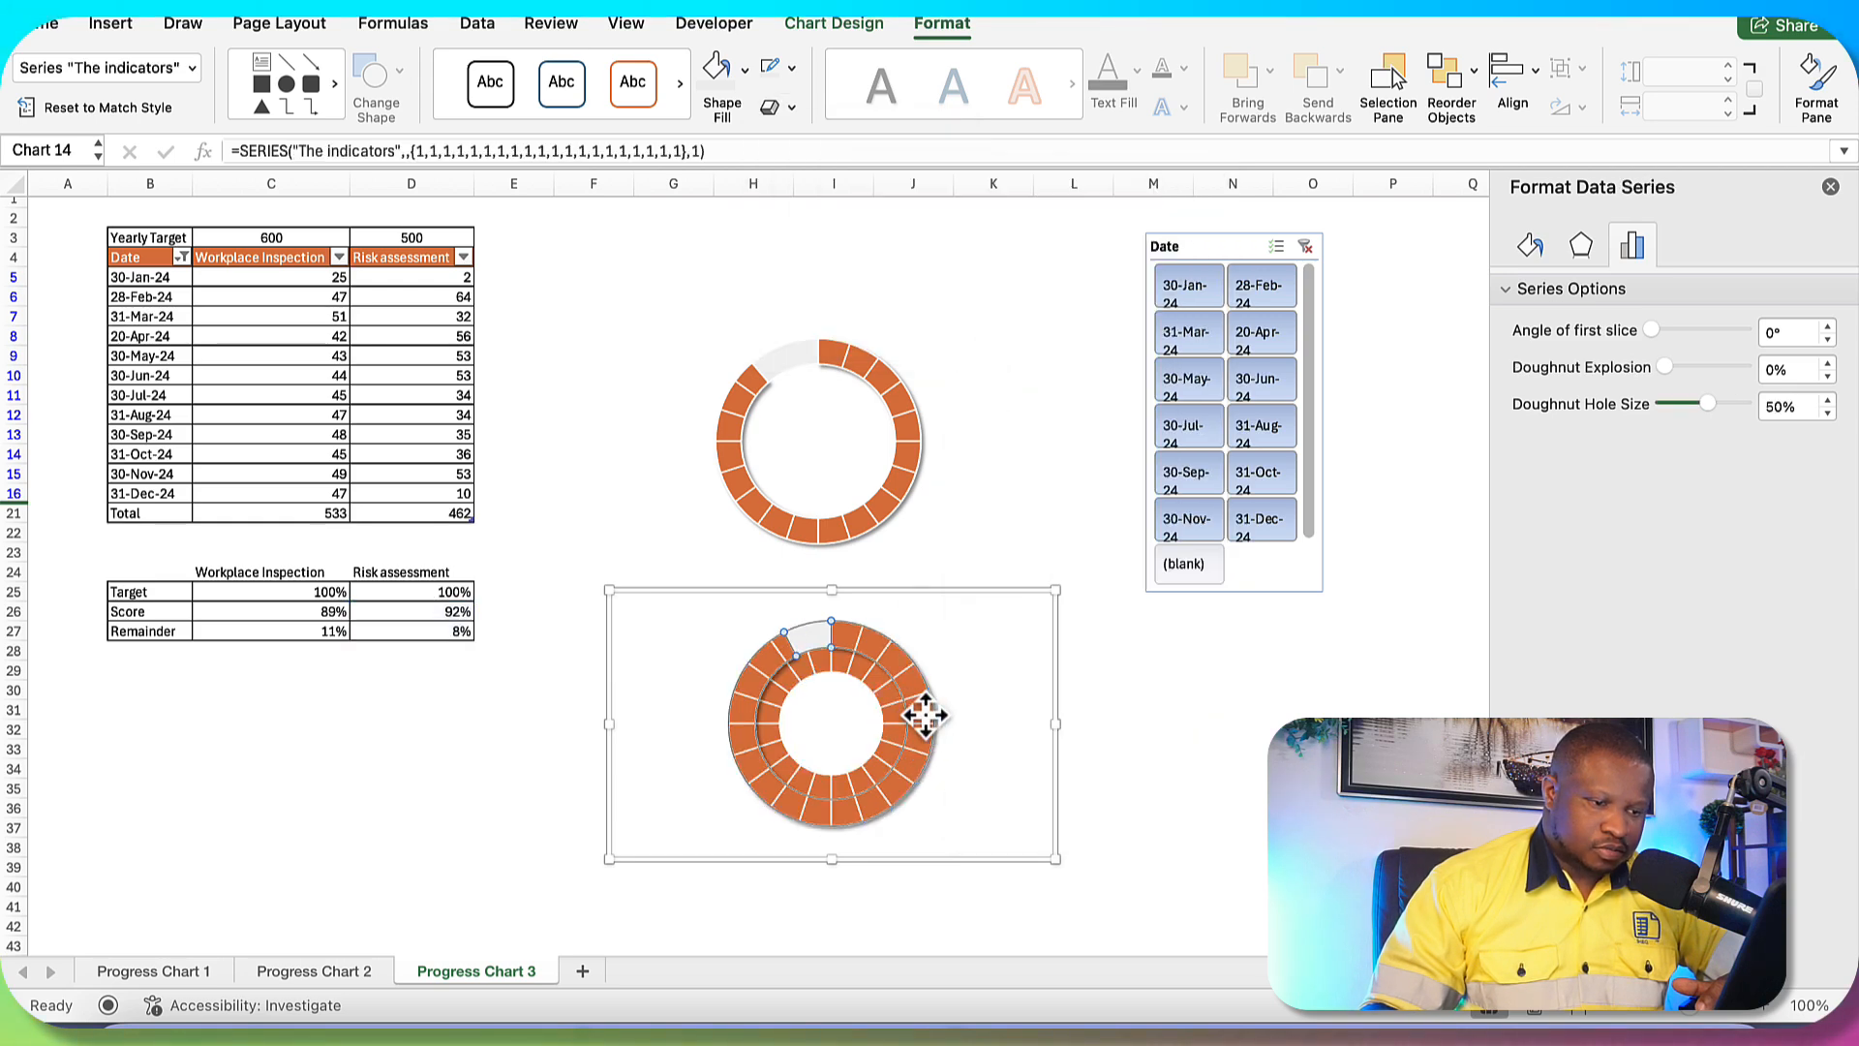
double_click(1794, 404)
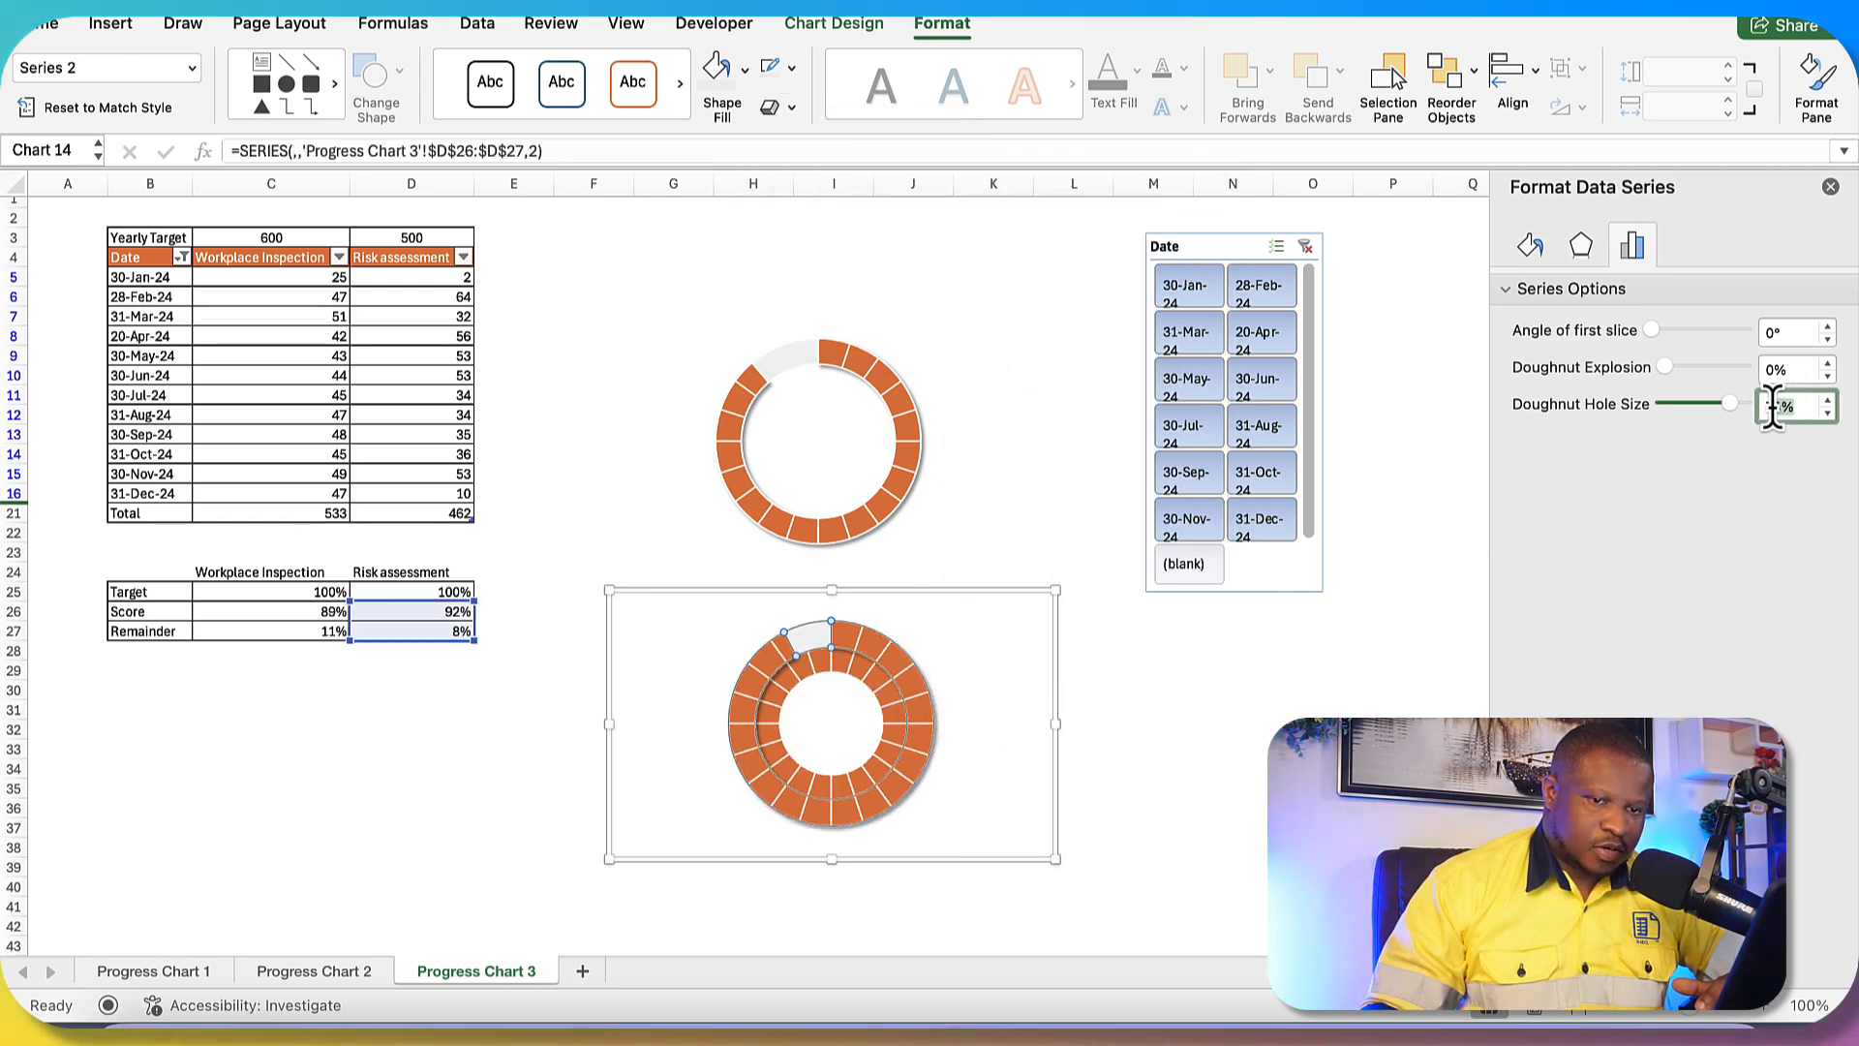
type("75")
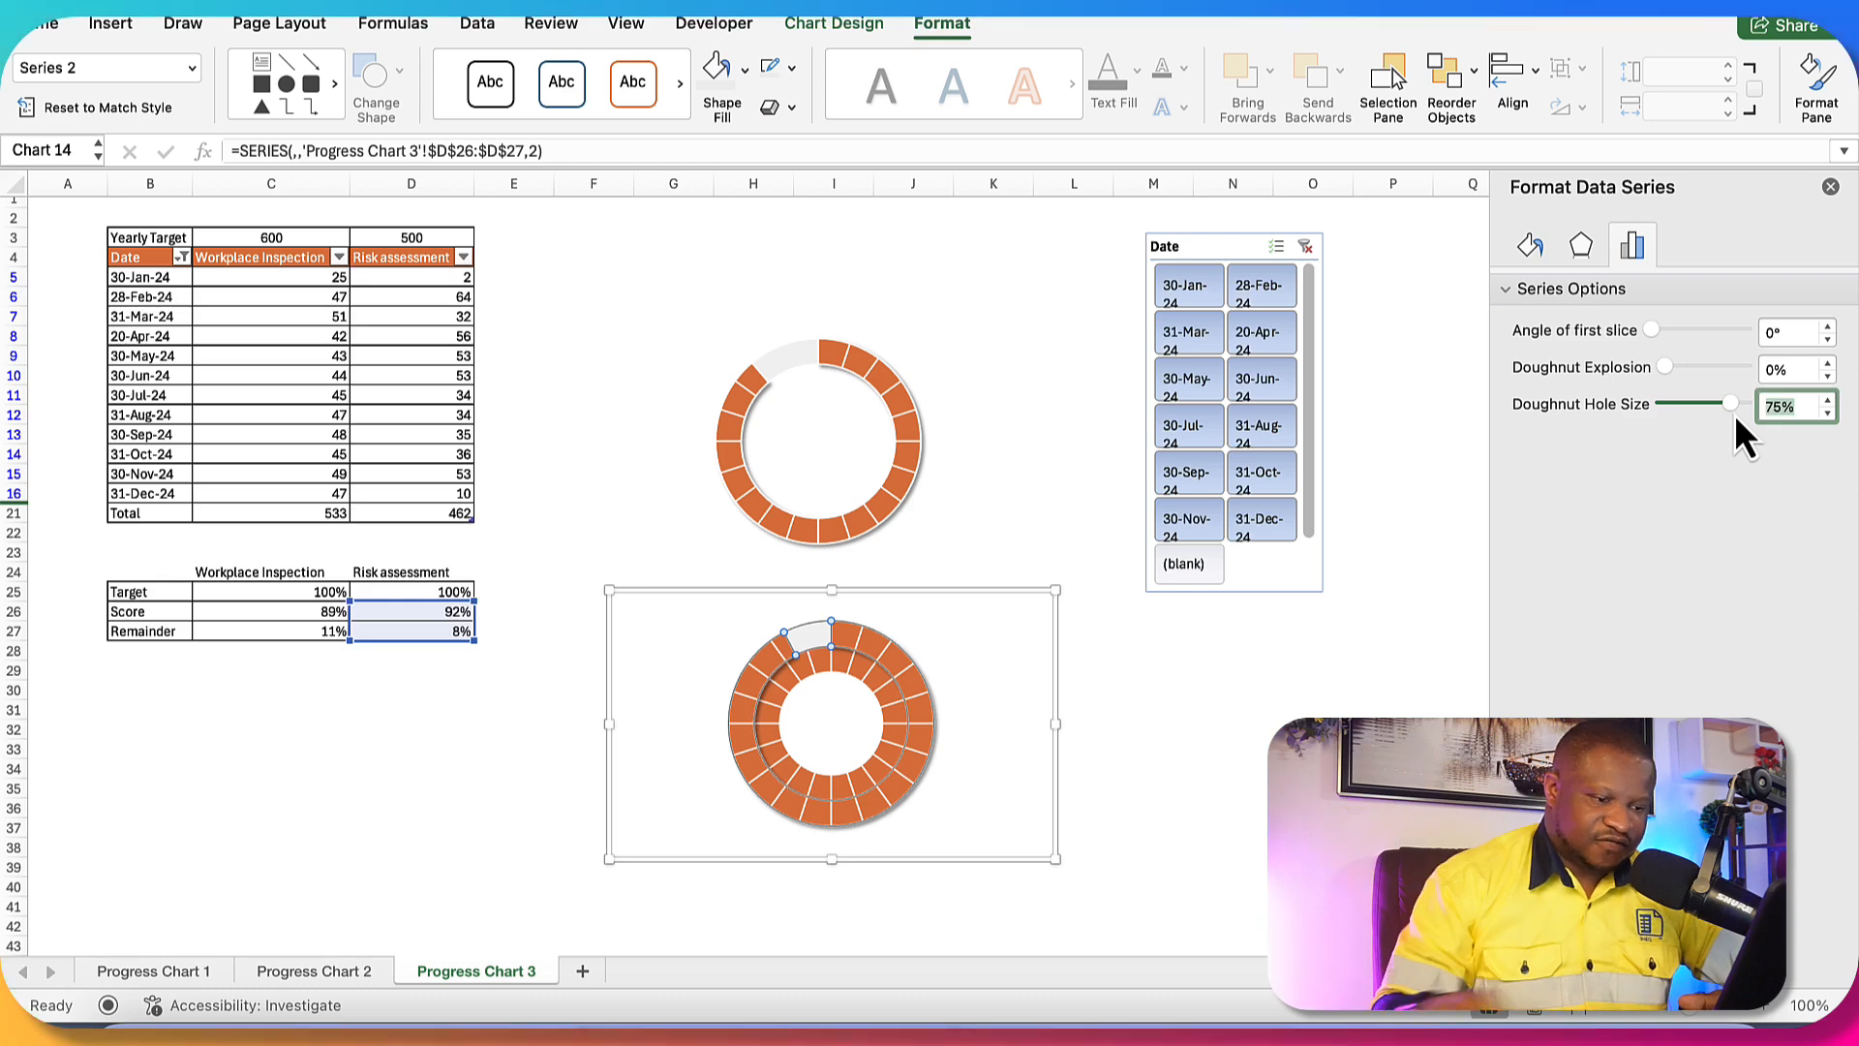
- Set the doughnut hole size of The indicators series in the Risk assessment chart to 75% so both rings overlap
left_click(889, 724)
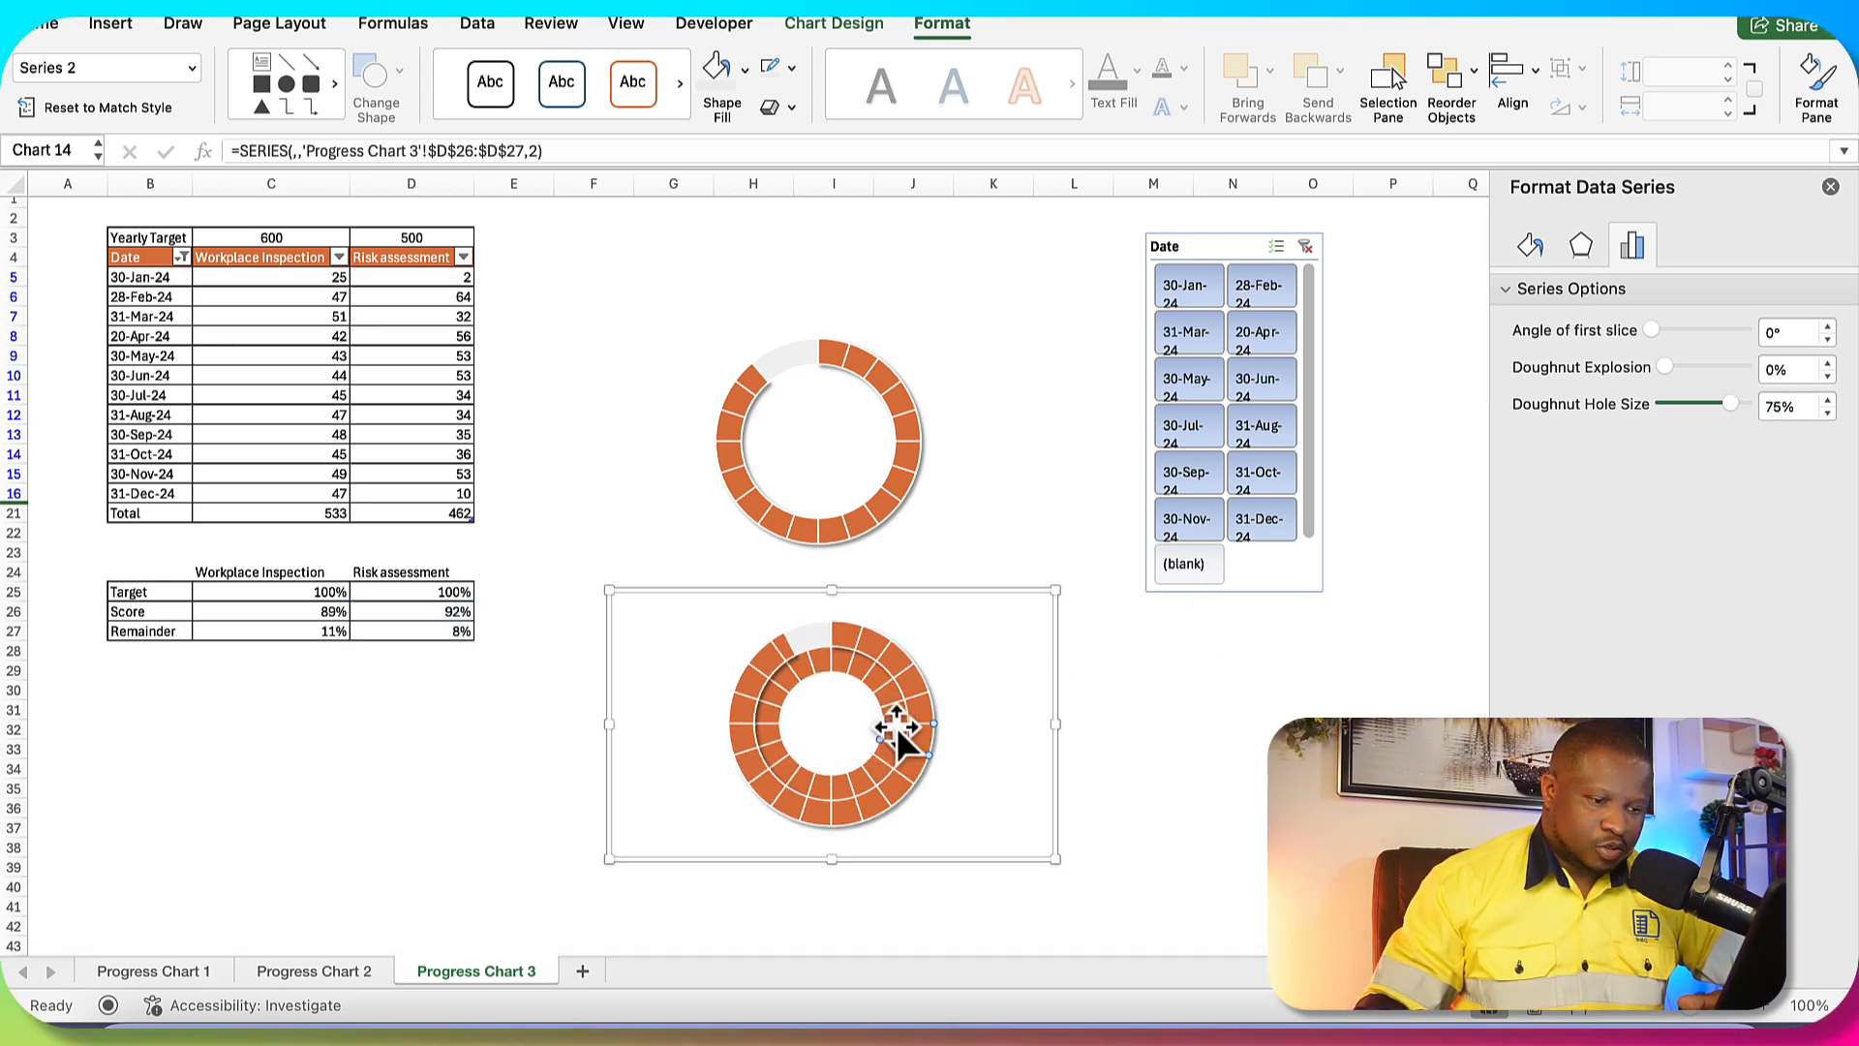
left_click(891, 724)
left_click(1162, 765)
left_click(891, 724)
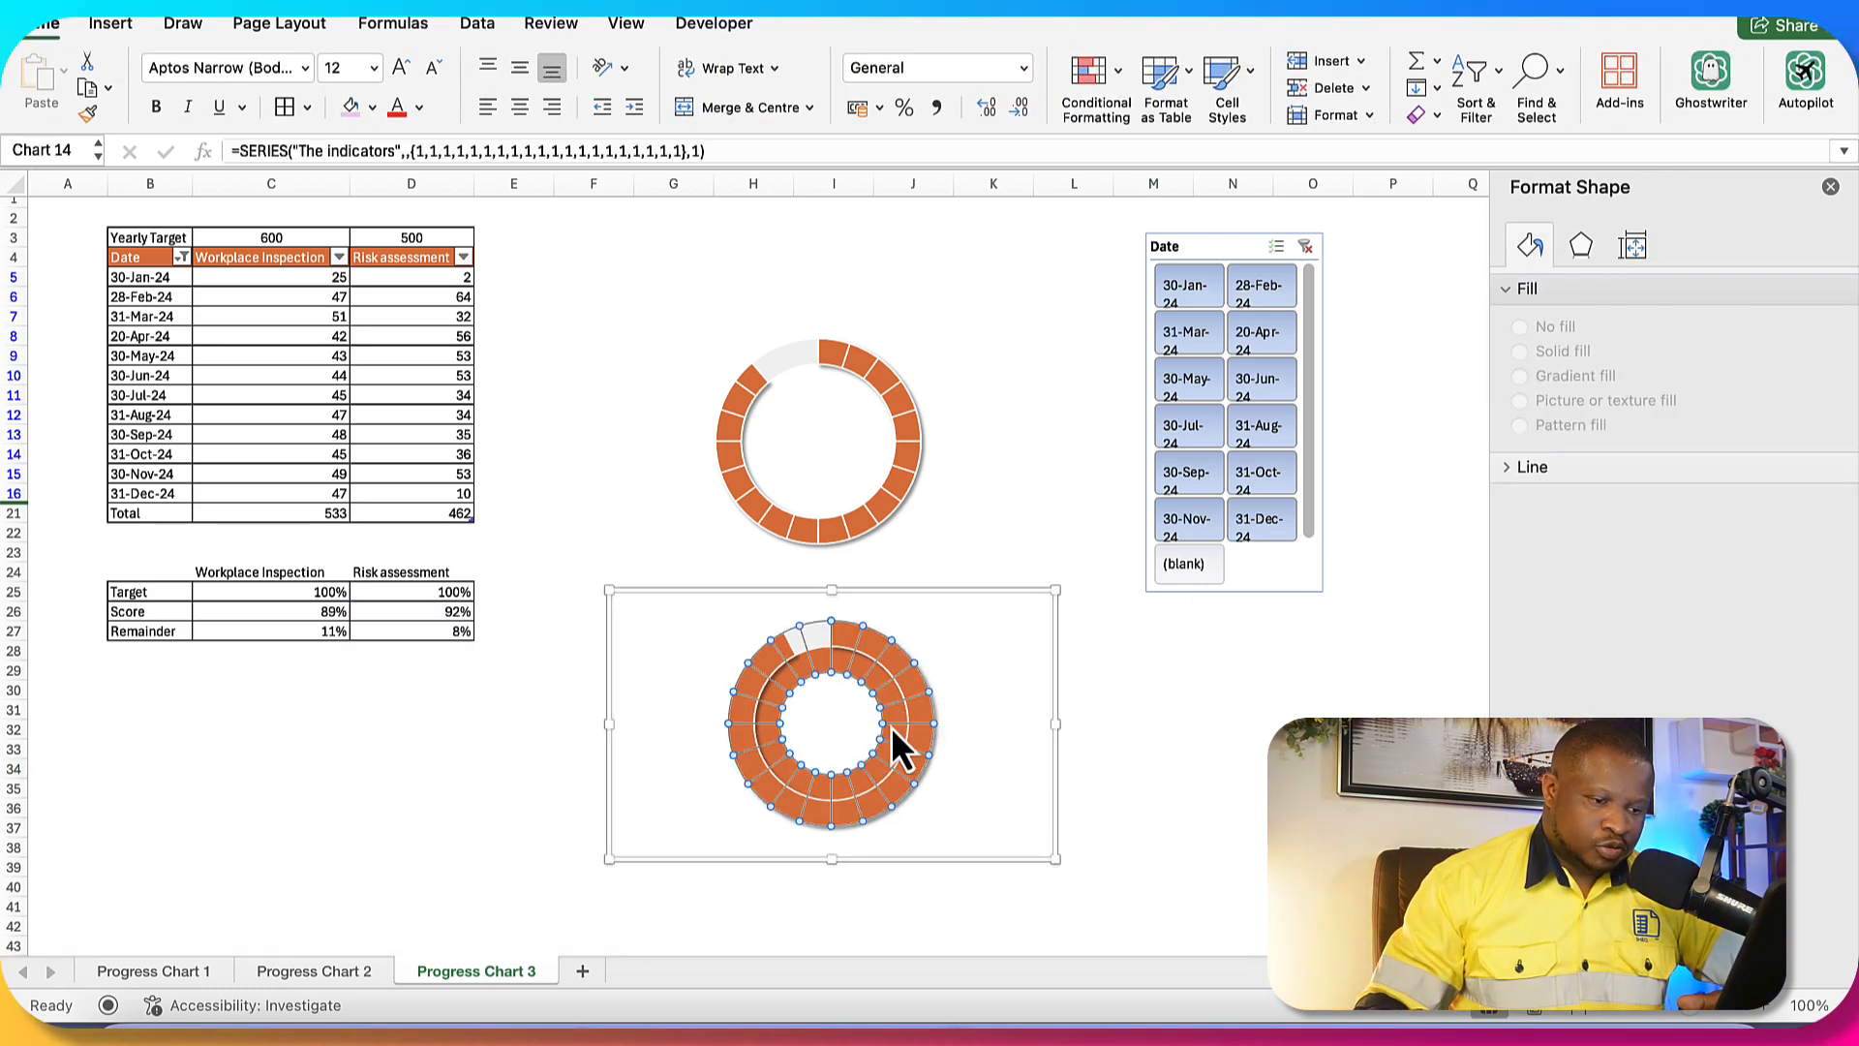
double_click(1789, 407)
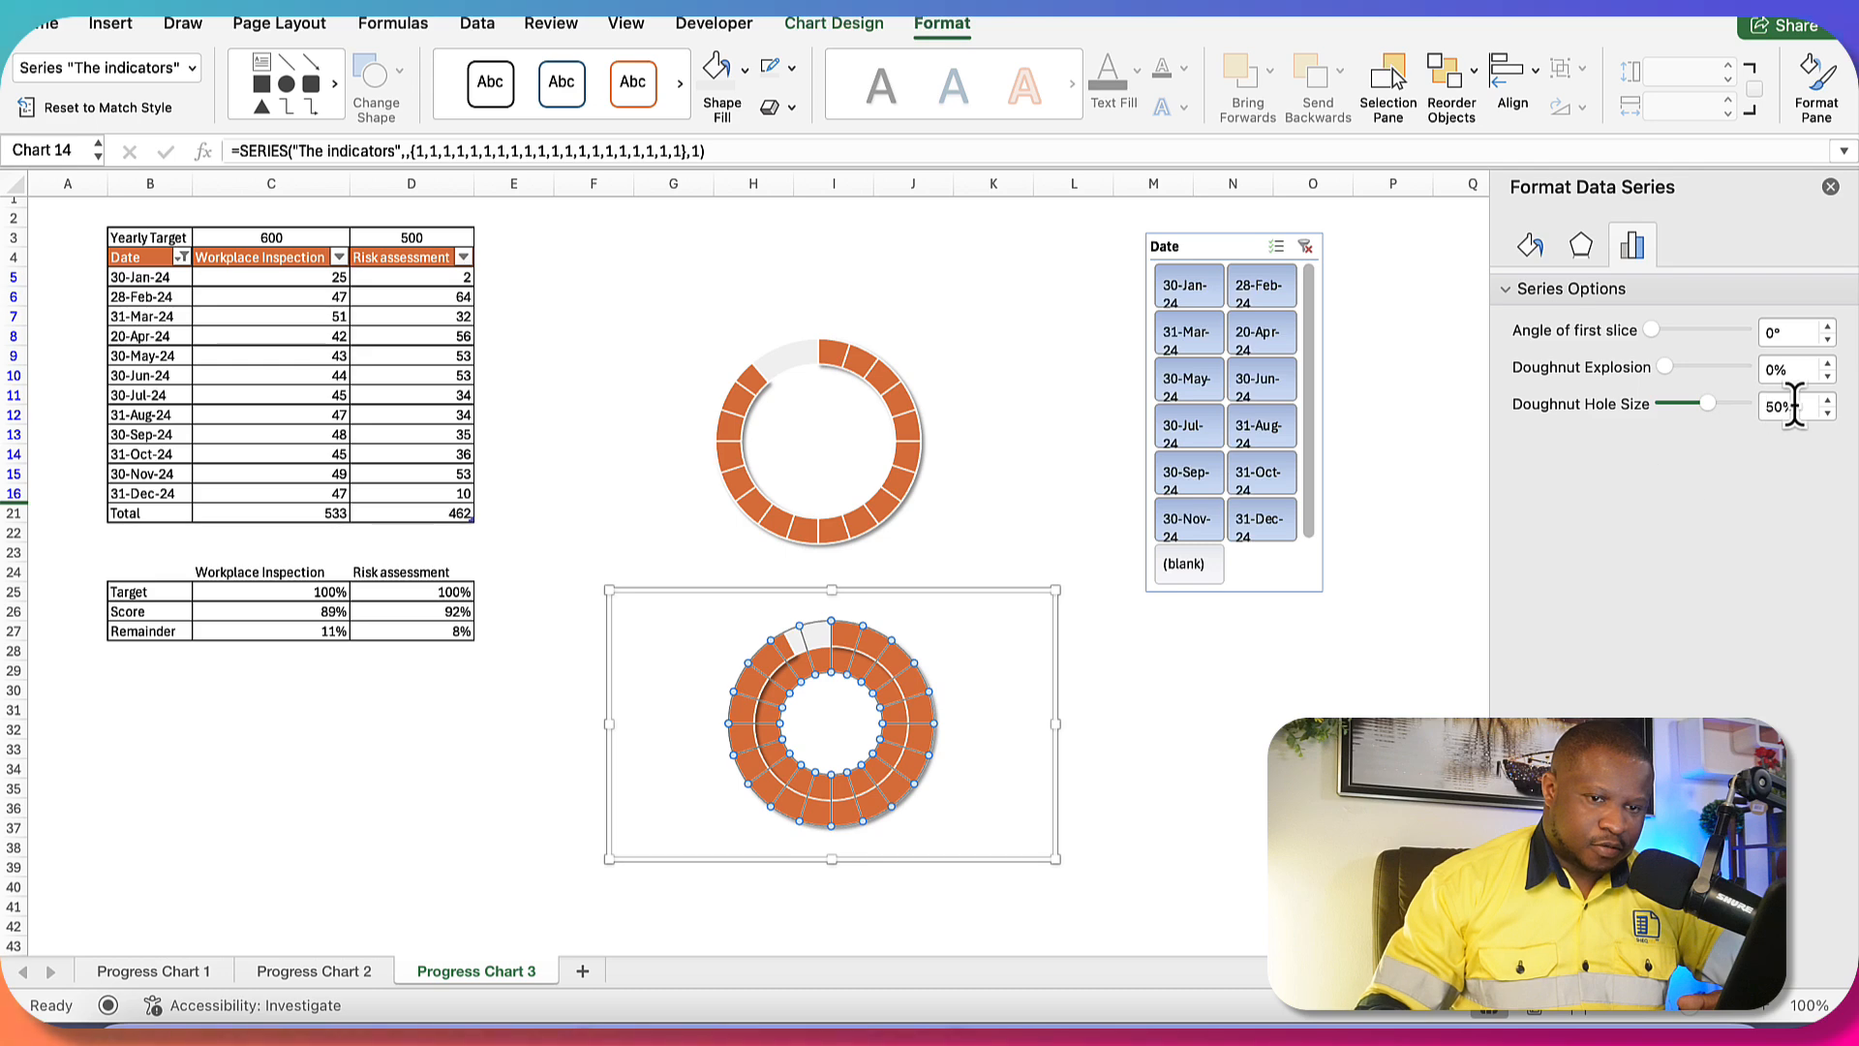
type("75")
key("Return")
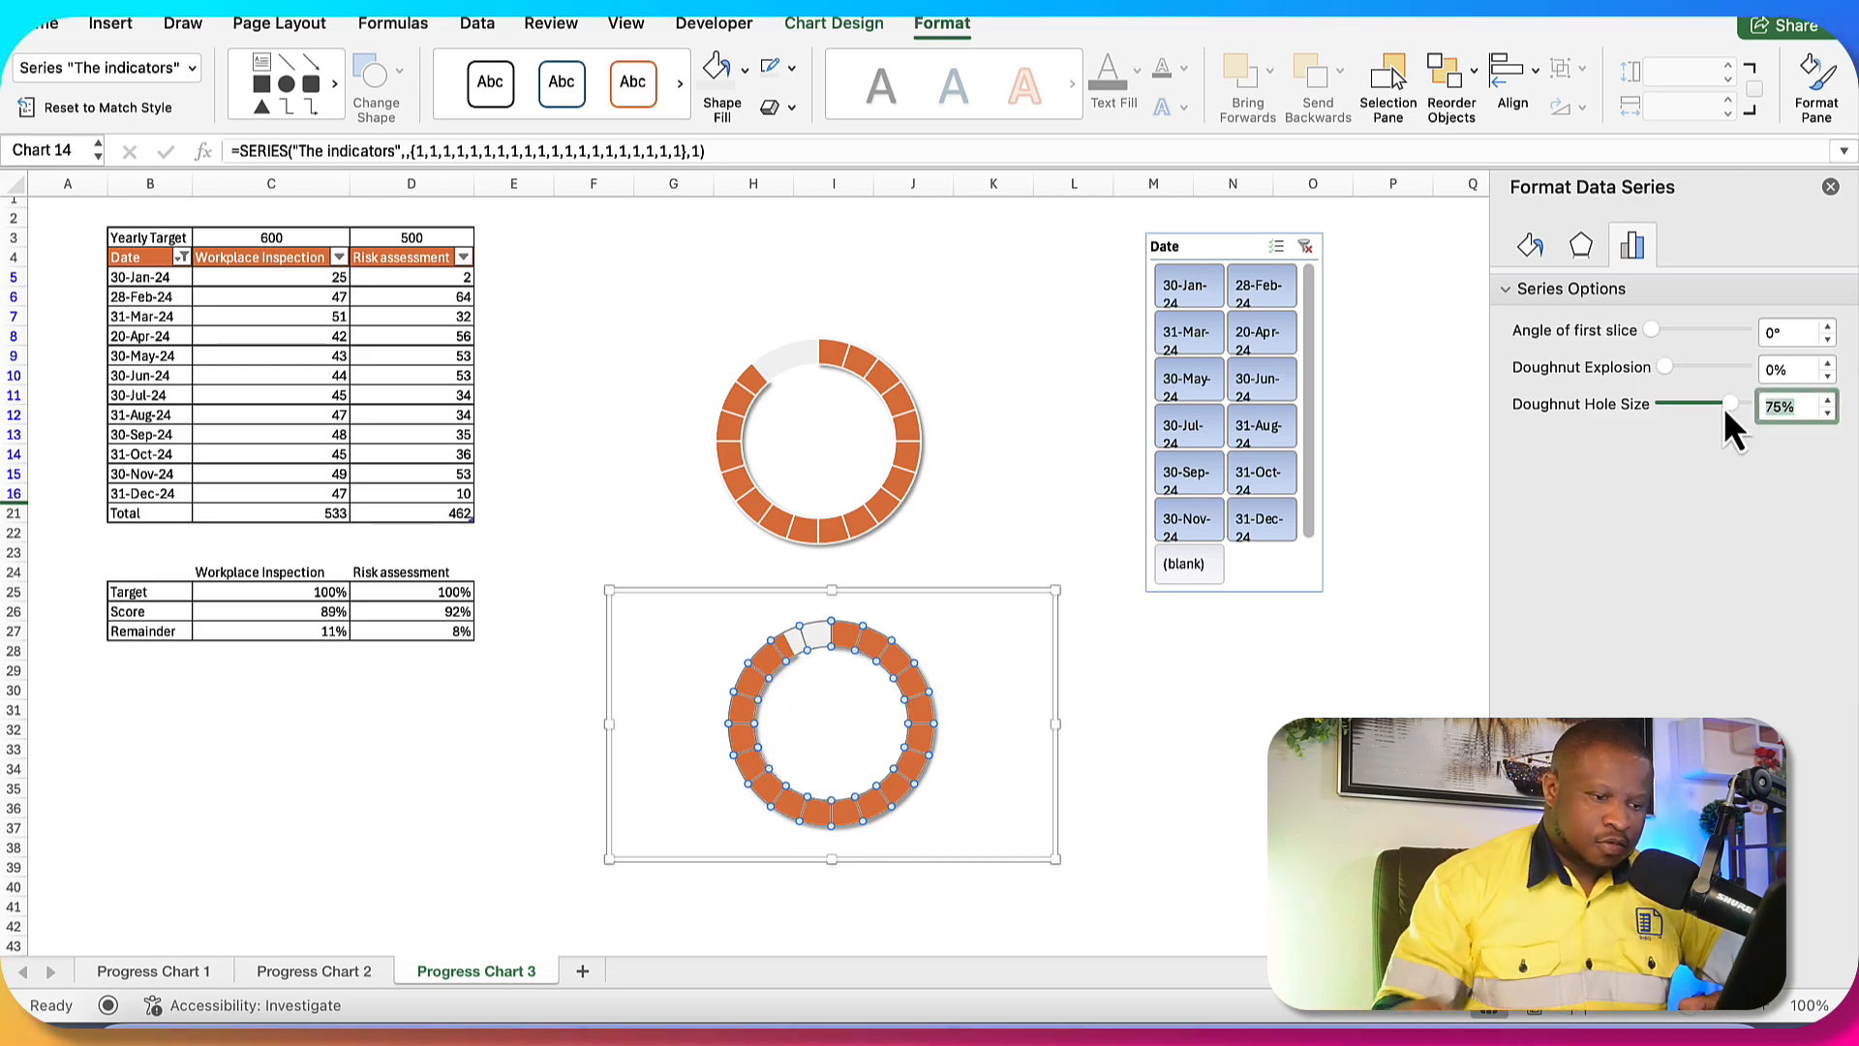
left_click(1289, 687)
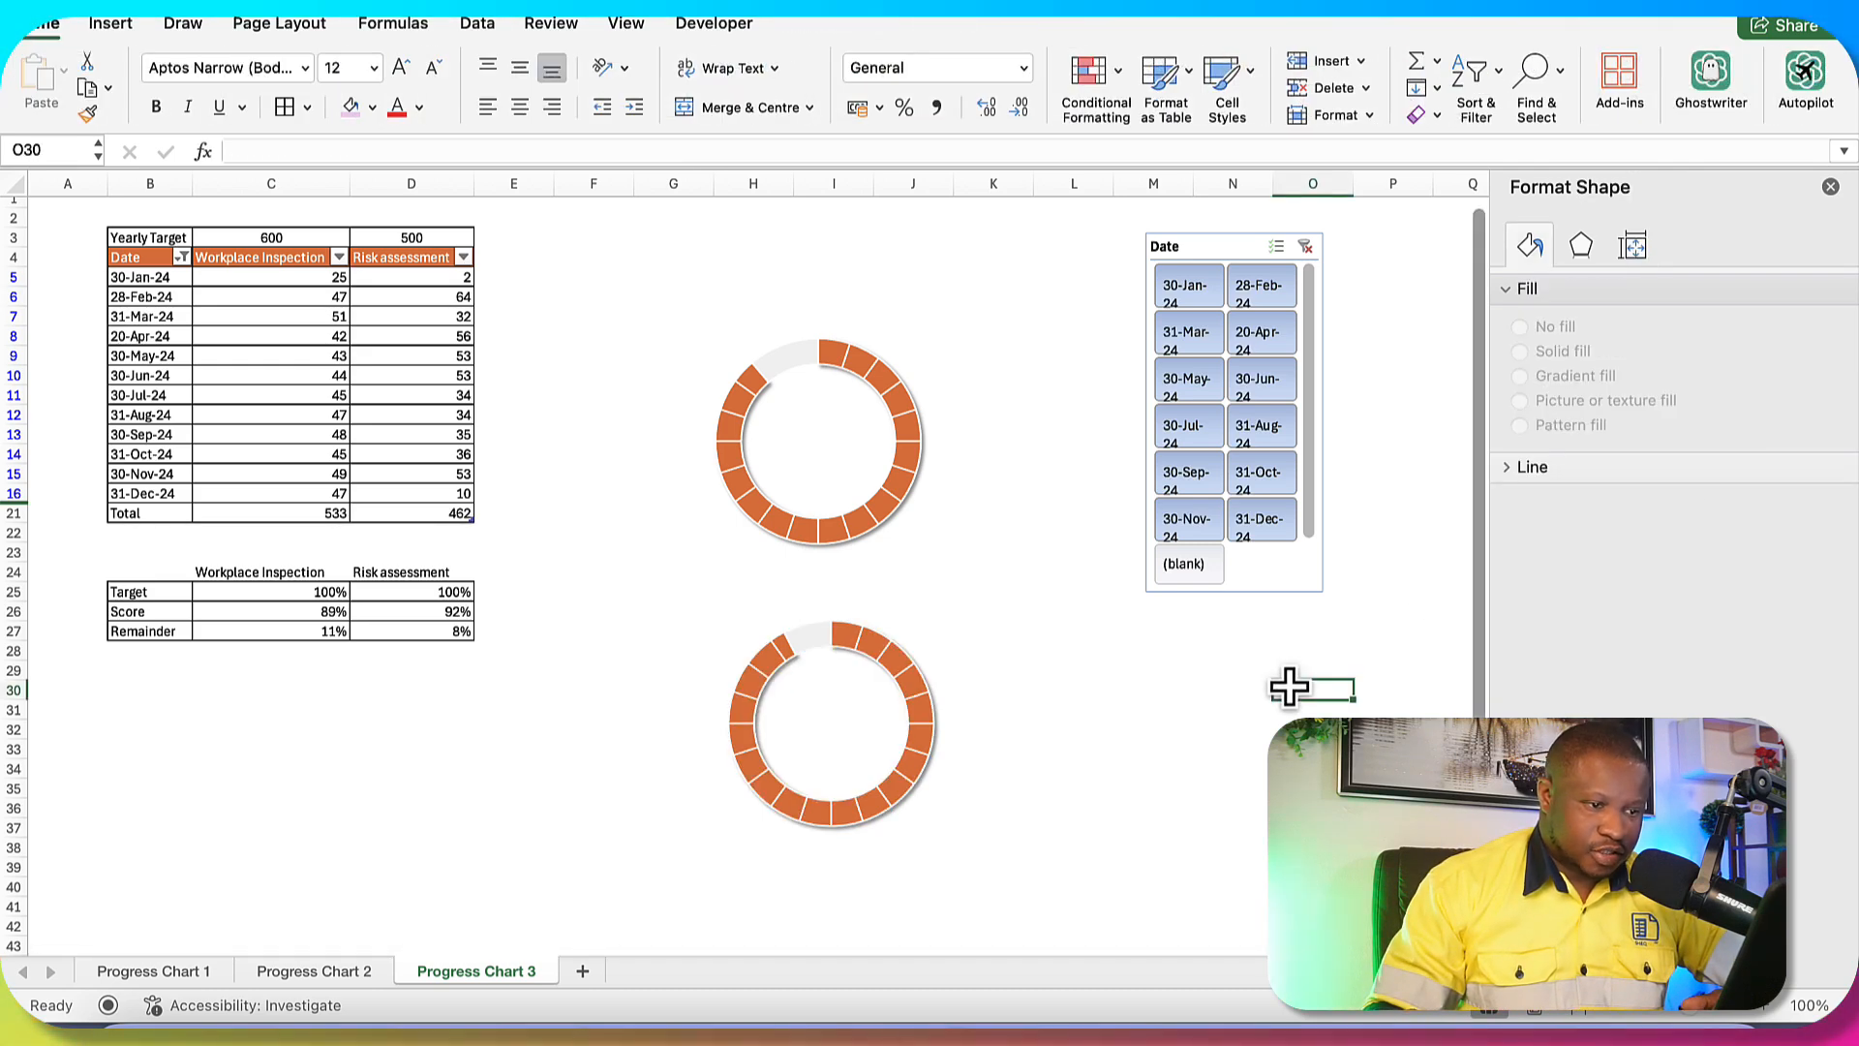
- Test the charts by filtering the Date slicer to 30-Jan-24 alone, and reselect all dates from 30-Jan-24 through 31-Dec-24
left_click(1181, 284)
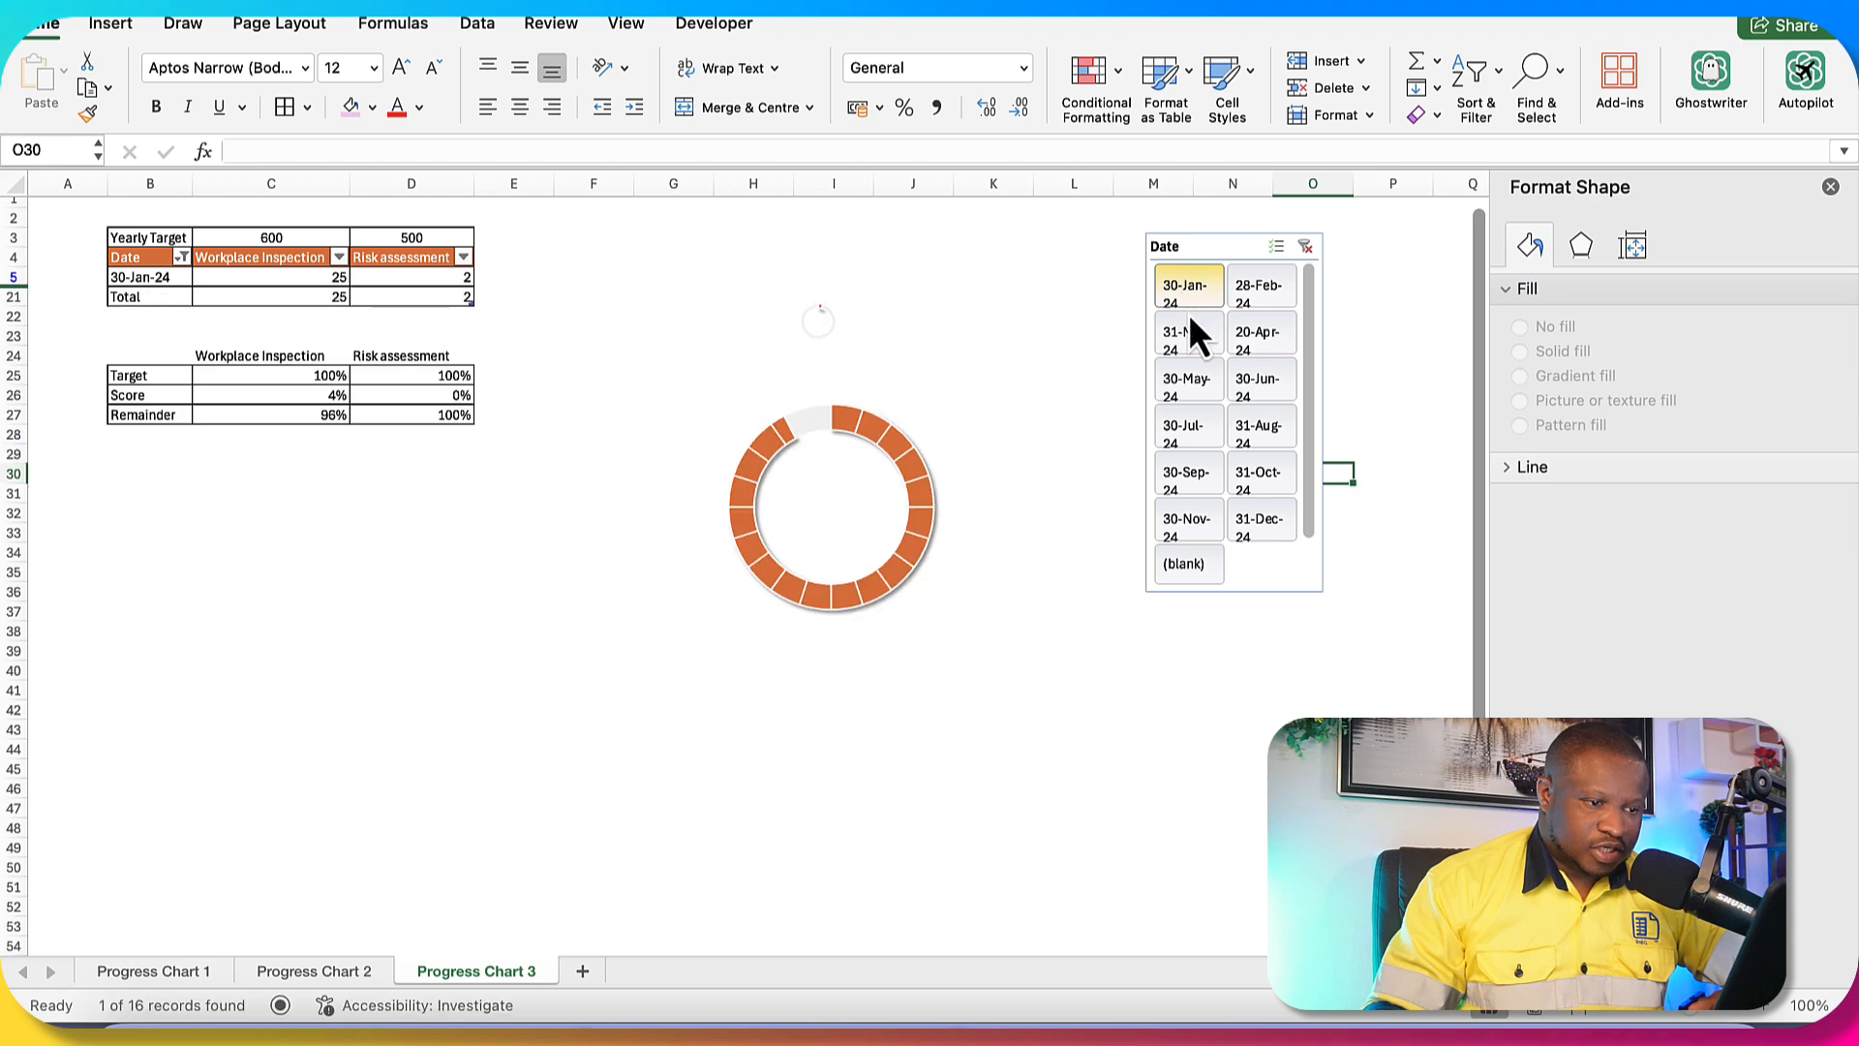
left_click(1259, 527, "shift")
left_click(1103, 802)
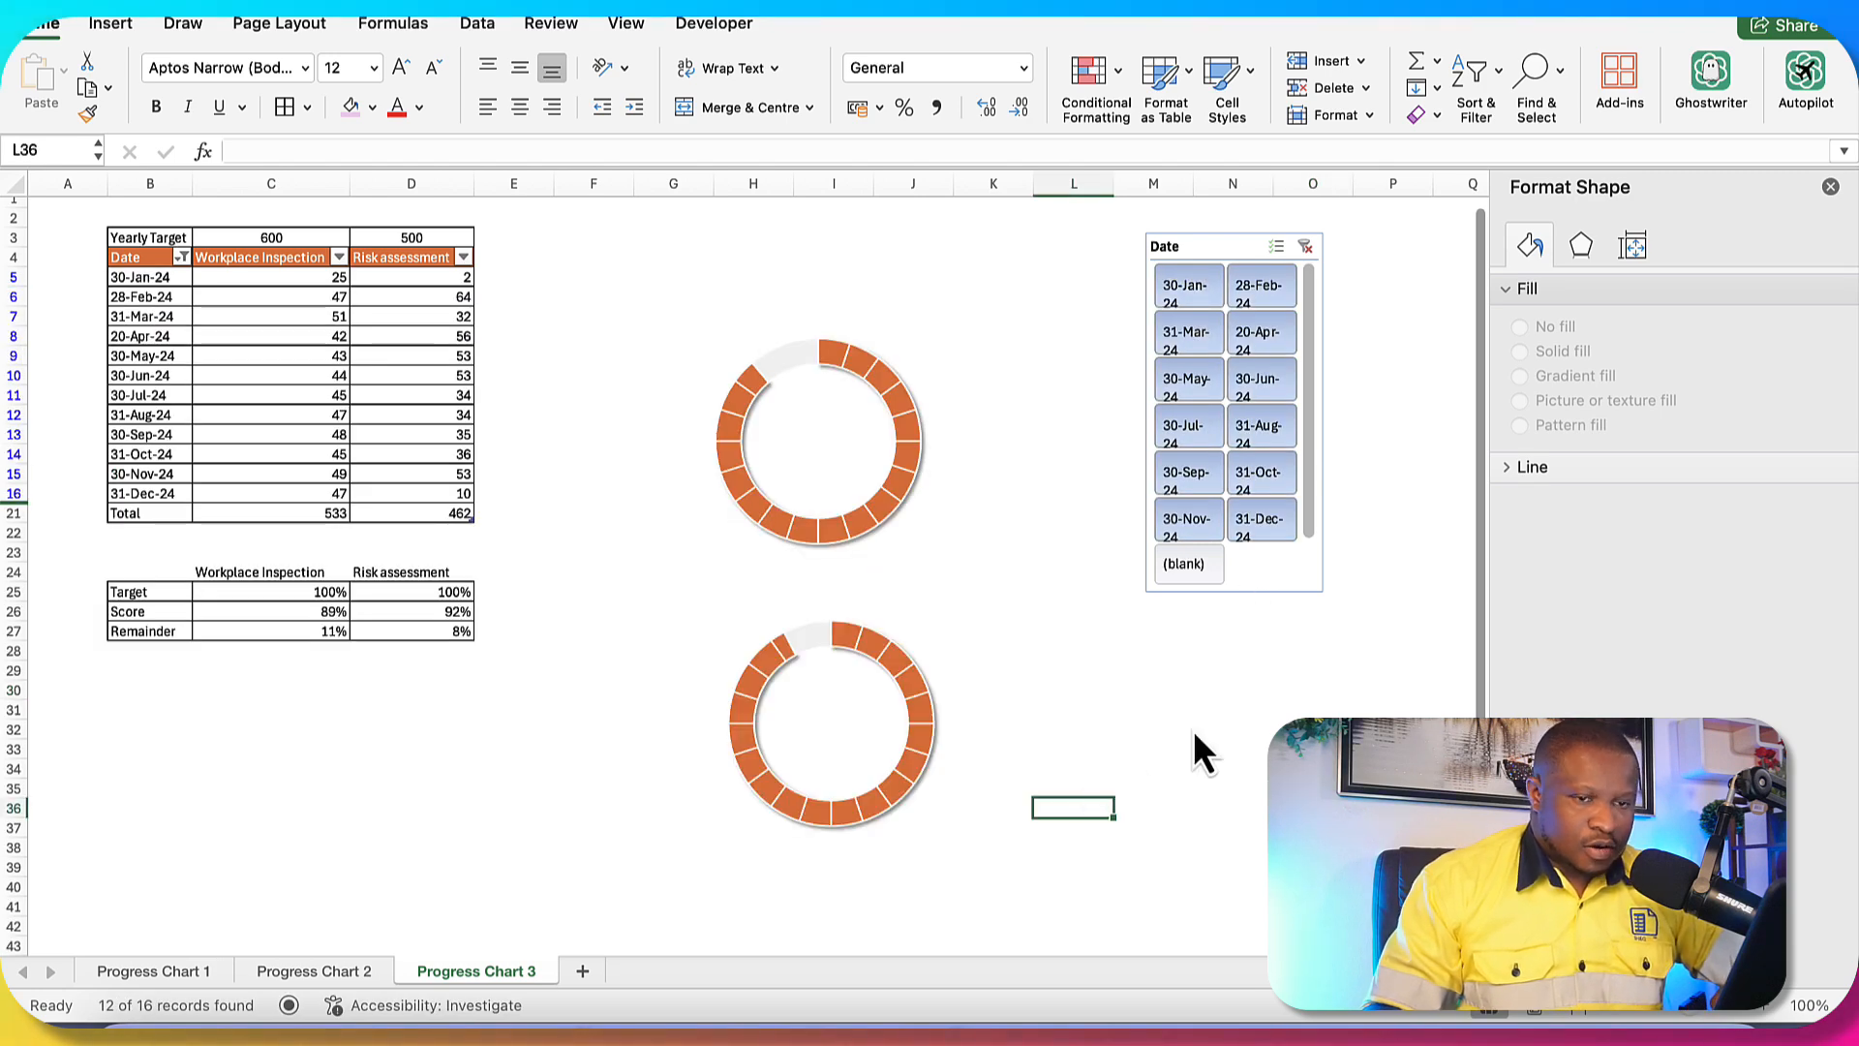
- Close the formatting pane and draw a text box about 3.1" wide and 0.4" high above the Workplace Inspection chart
left_click(1830, 187)
left_click(1349, 690)
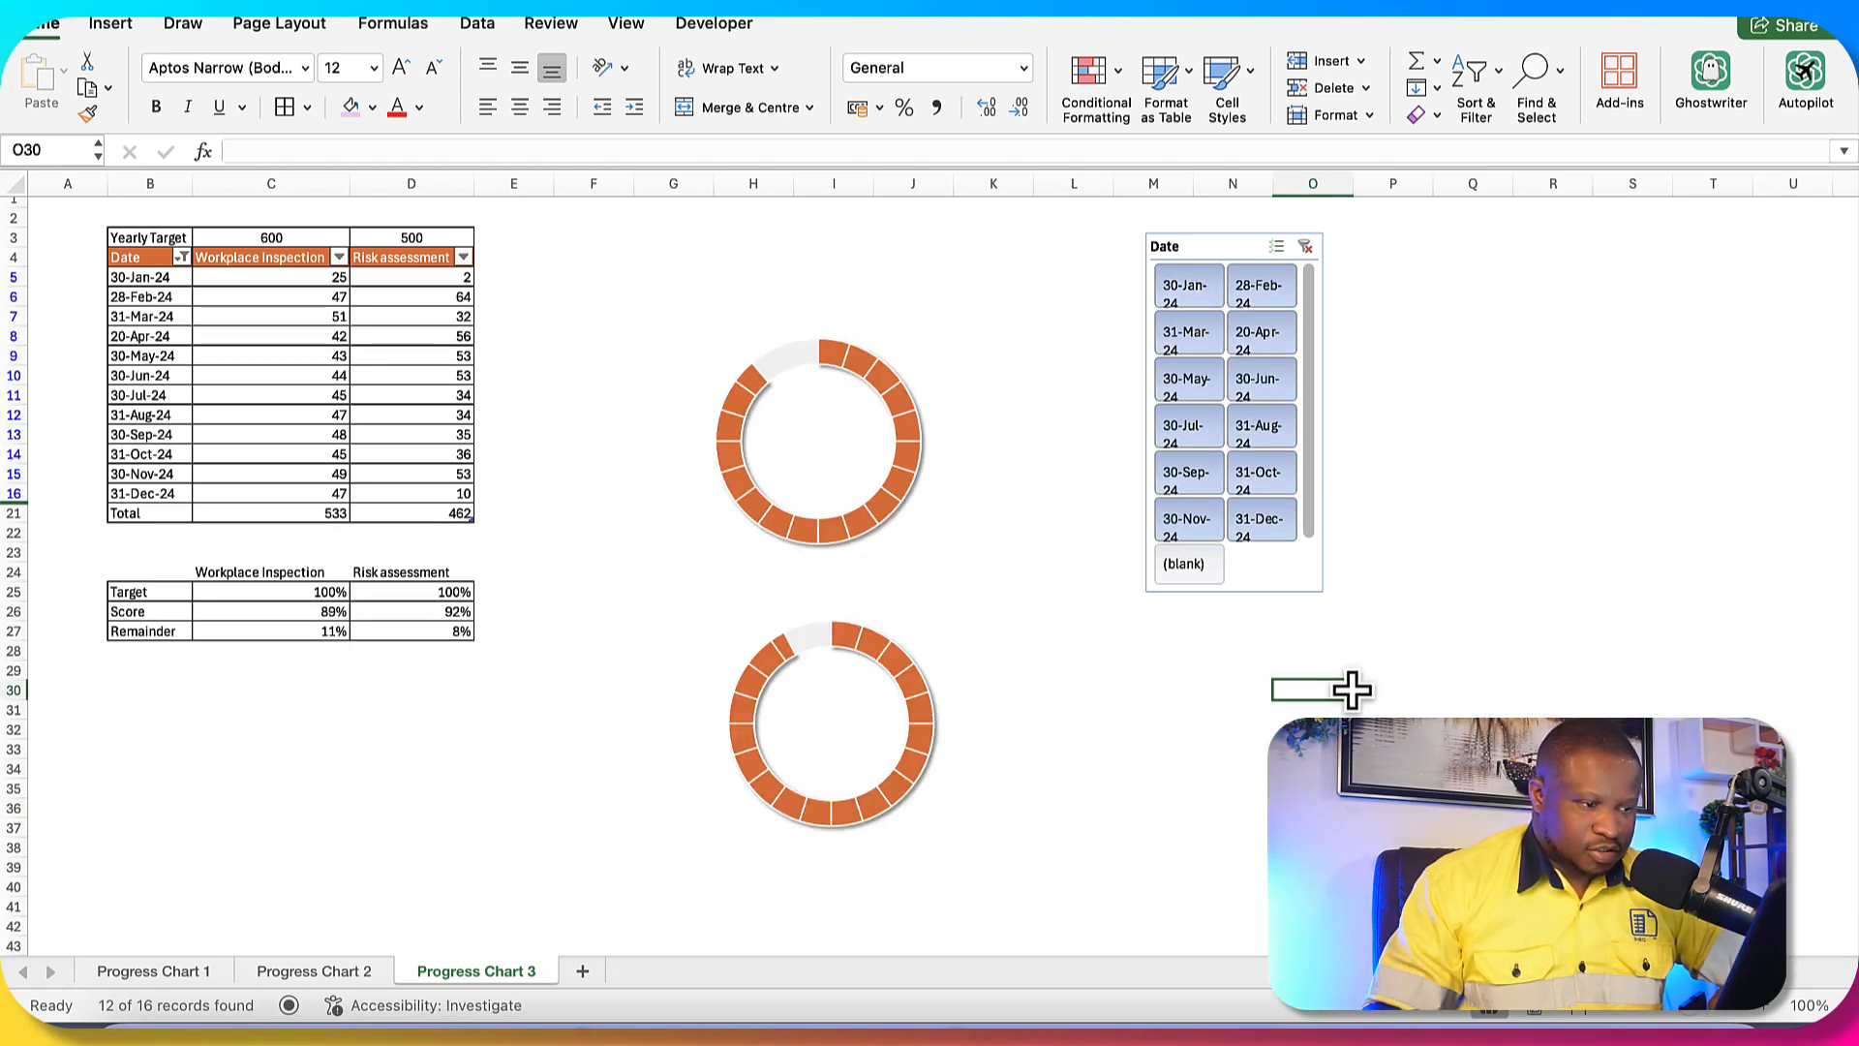
left_click(111, 31)
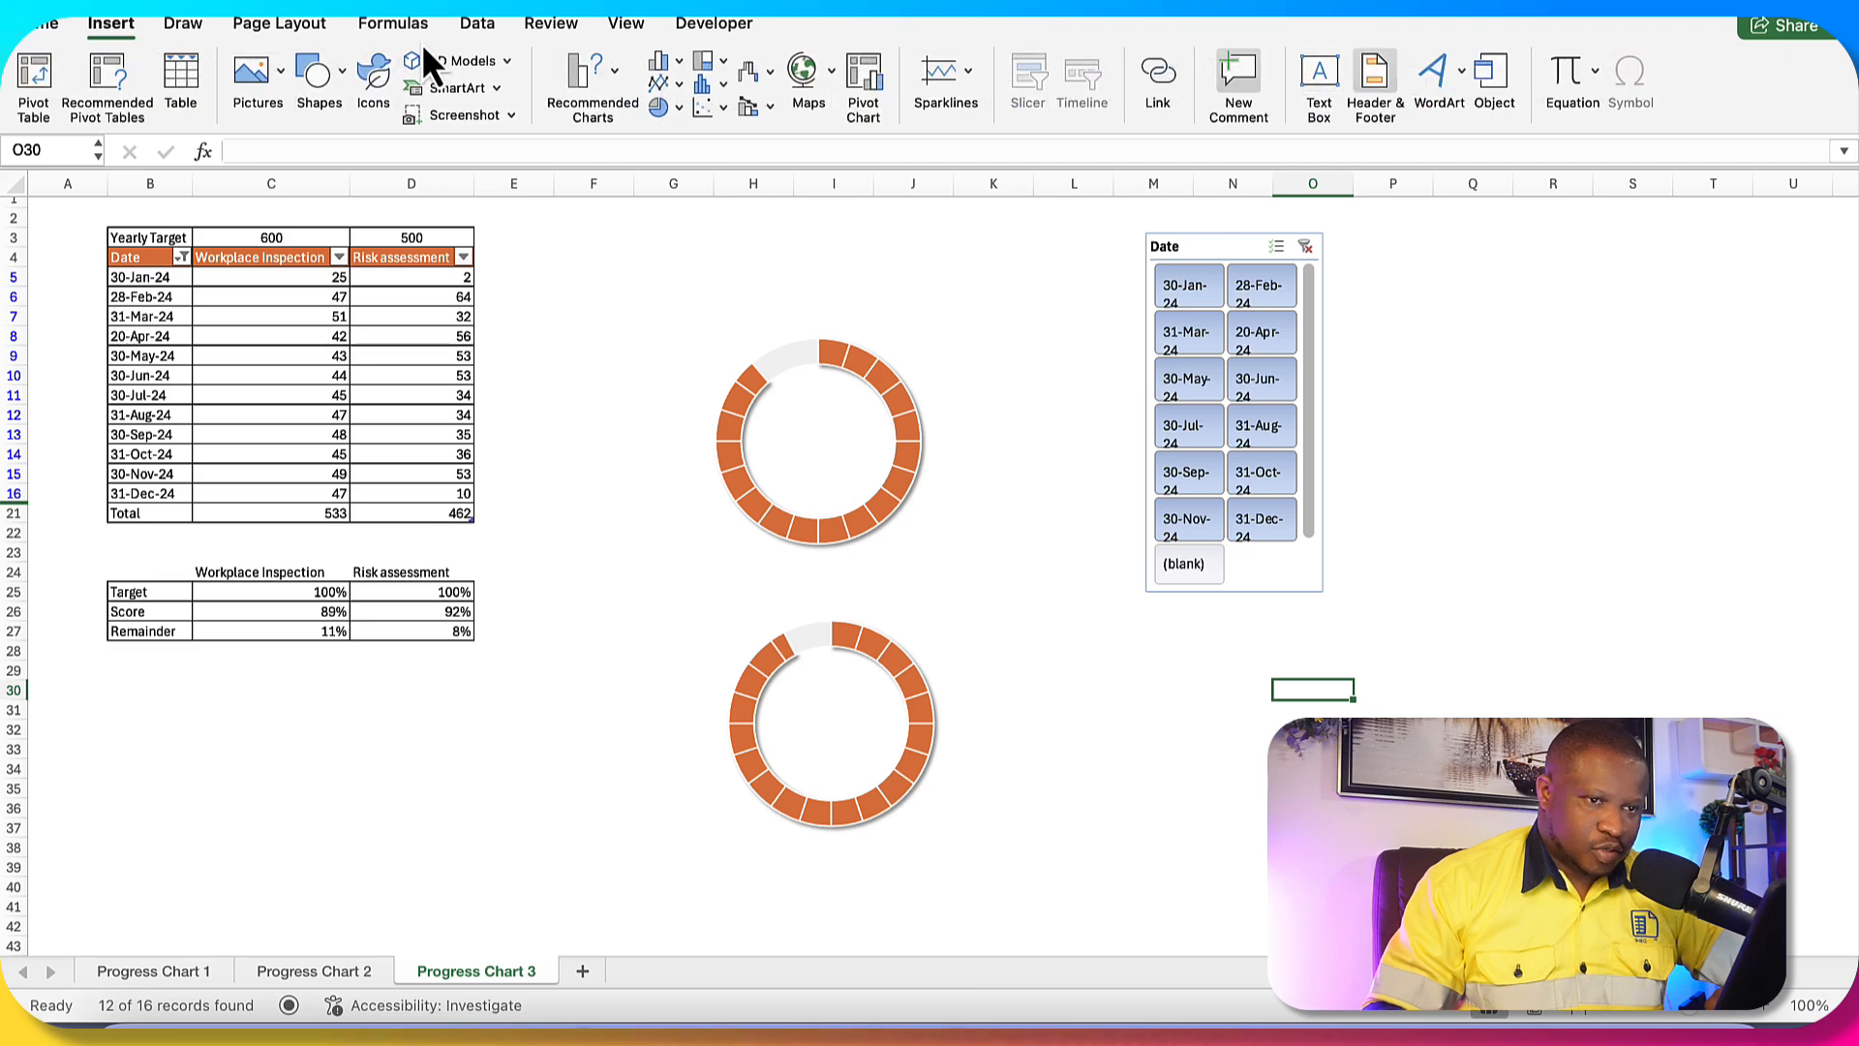
left_click(1309, 82)
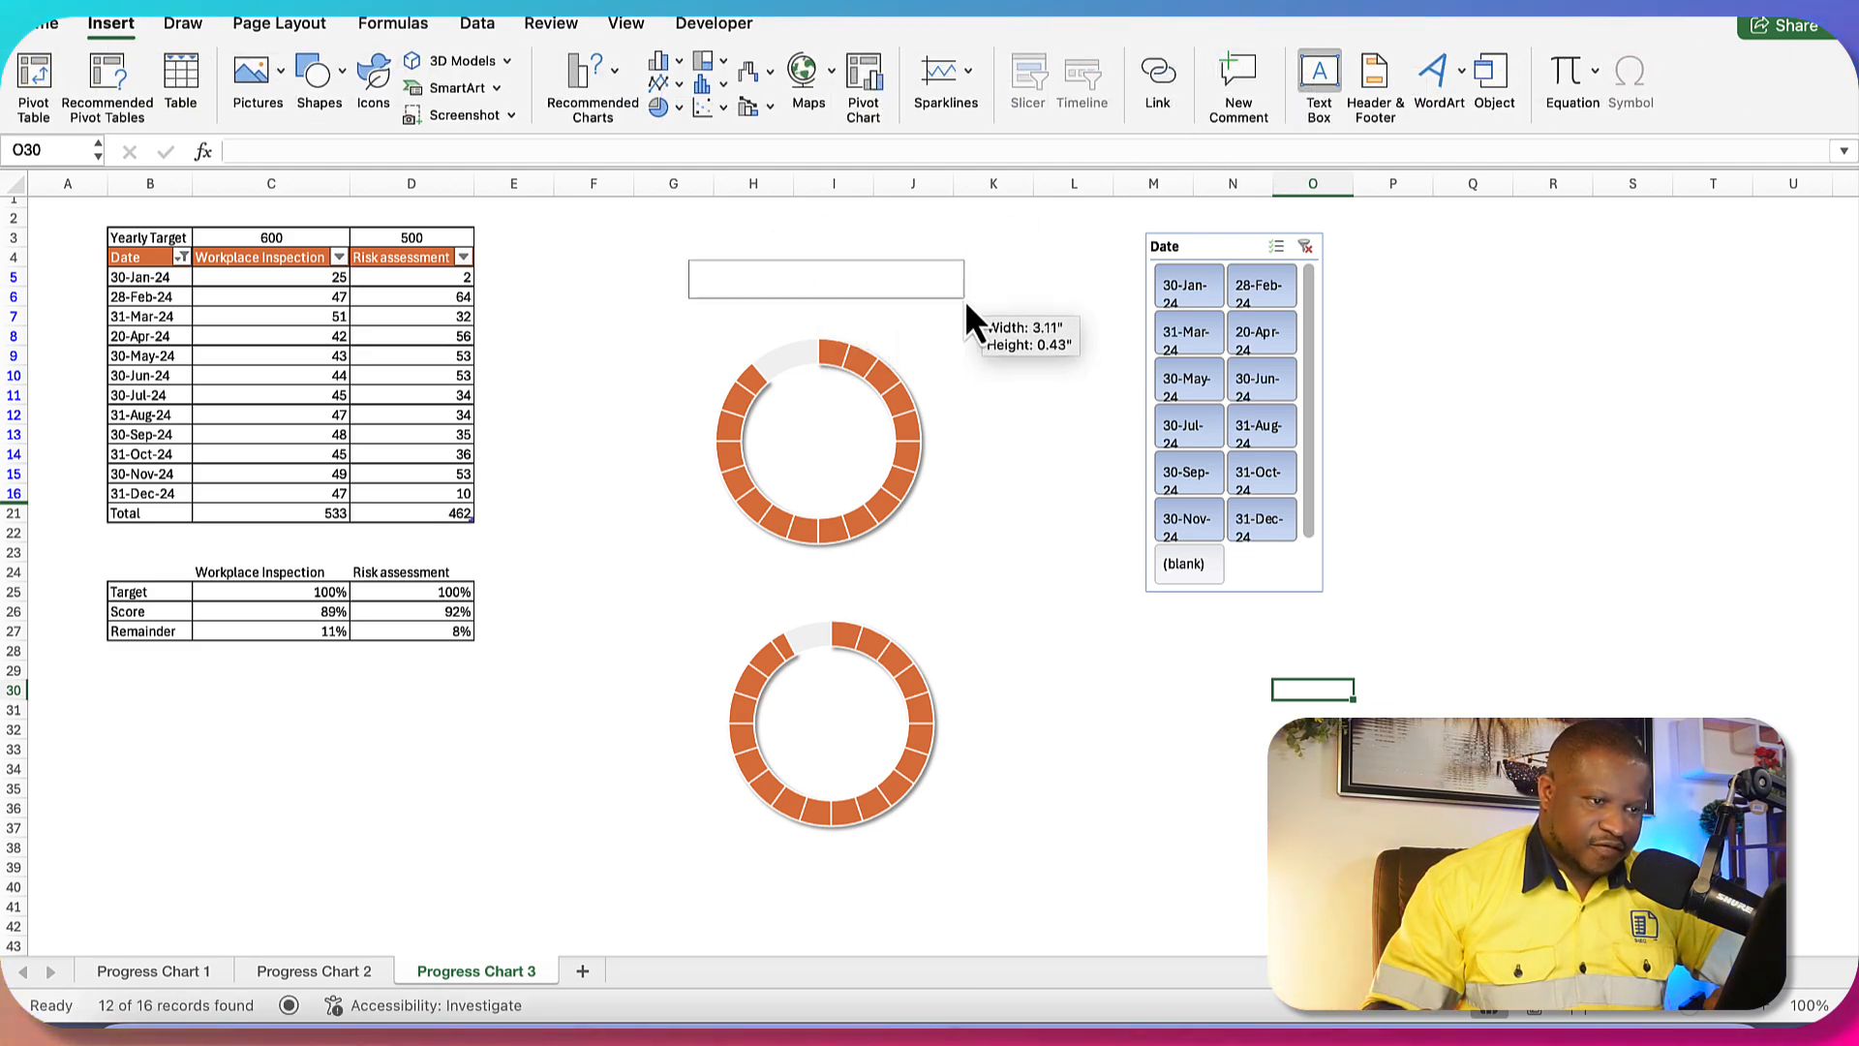